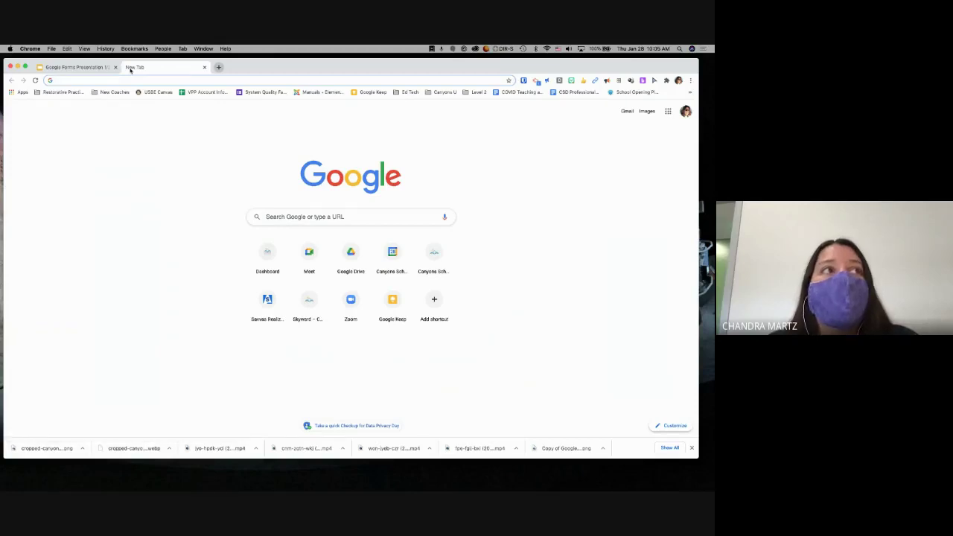
{"action": "type", "text": "for"}
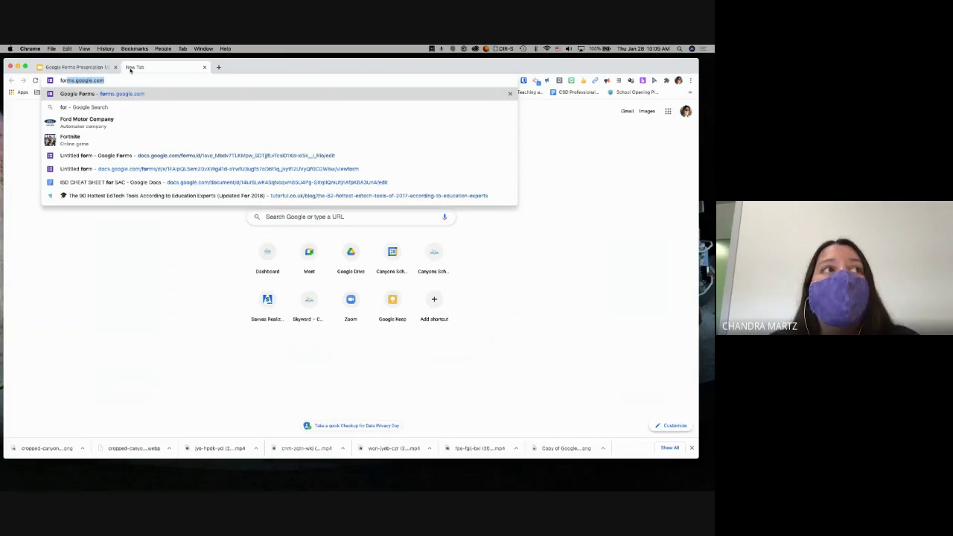
{"action": "key", "text": "BackSpace"}
{"action": "key", "text": "BackSpace"}
{"action": "key", "text": "BackSpace"}
{"action": "key", "text": "BackSpace"}
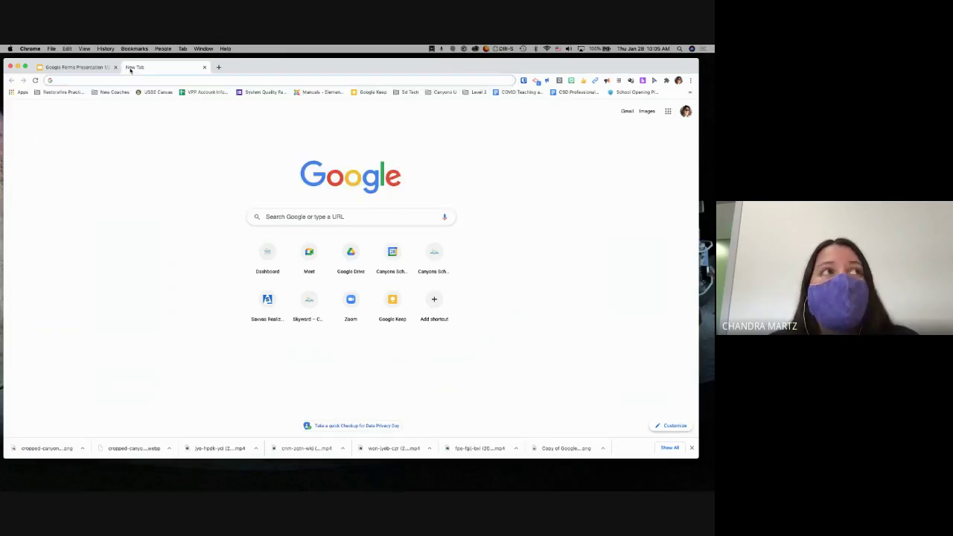
- Open Google Drive at csddocs.org and start a new Google Form from a template to open the template gallery
{"action": "type", "text": "csd"}
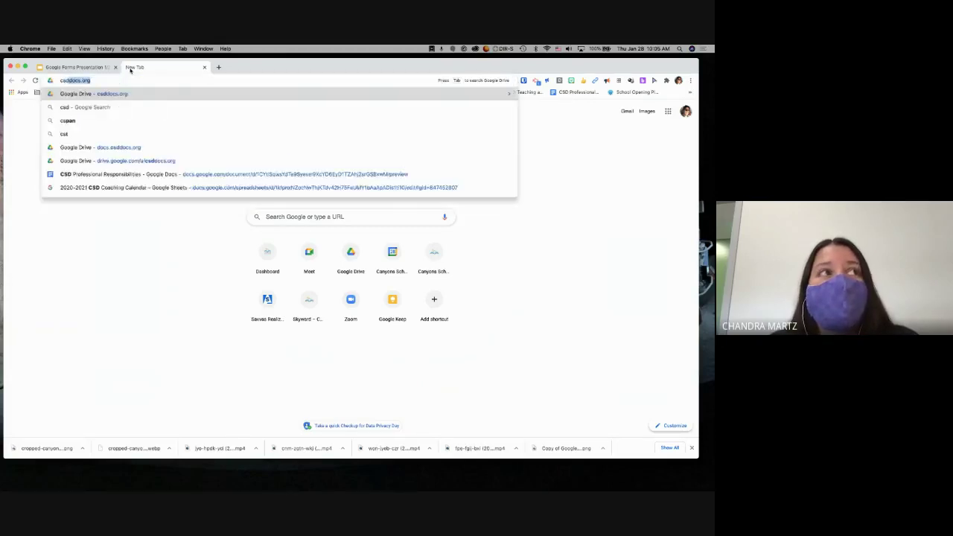
{"action": "key", "text": "Return"}
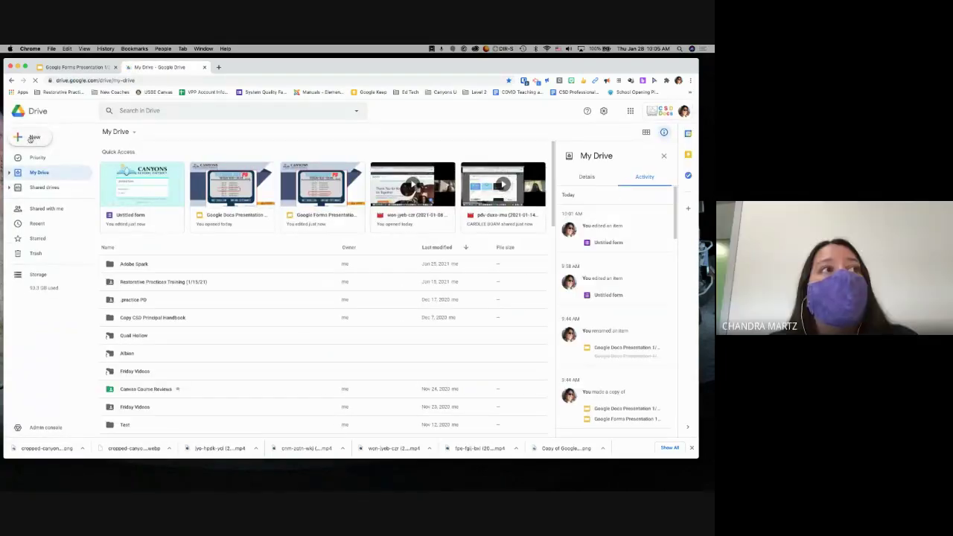
{"action": "left_click", "coordinate": [32, 138]}
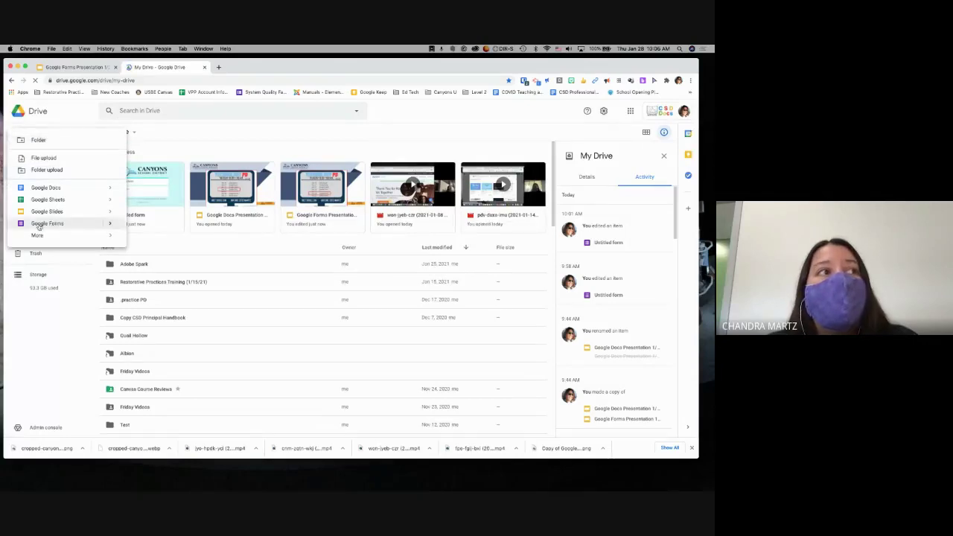
{"action": "mouse_move", "coordinate": [112, 224]}
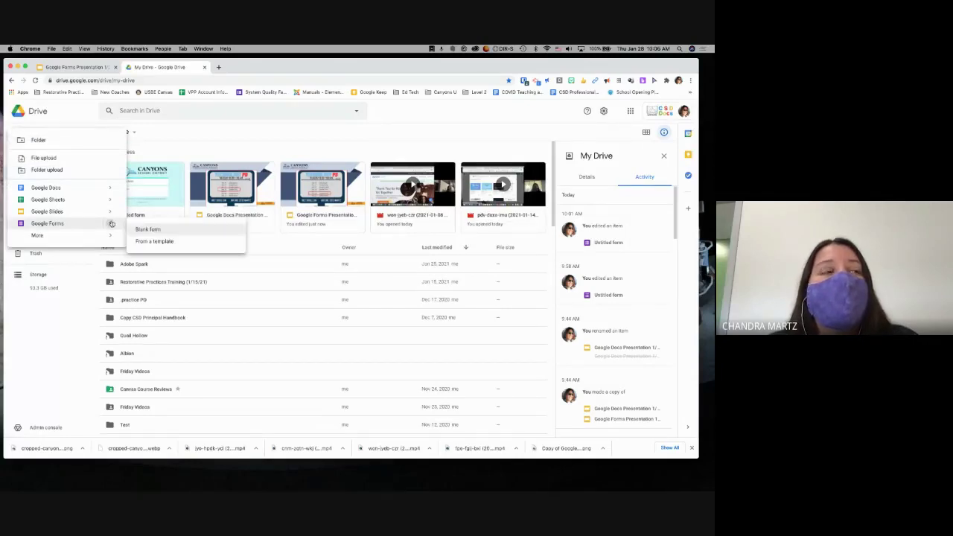
{"action": "left_click", "coordinate": [158, 244]}
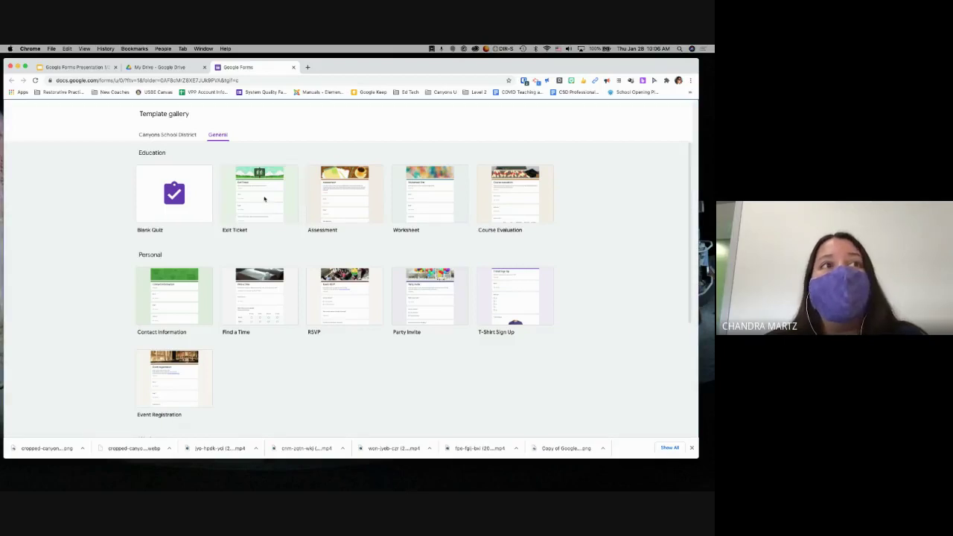
- Create a form from the Exit Ticket template and look through its questions
{"action": "left_click", "coordinate": [264, 199]}
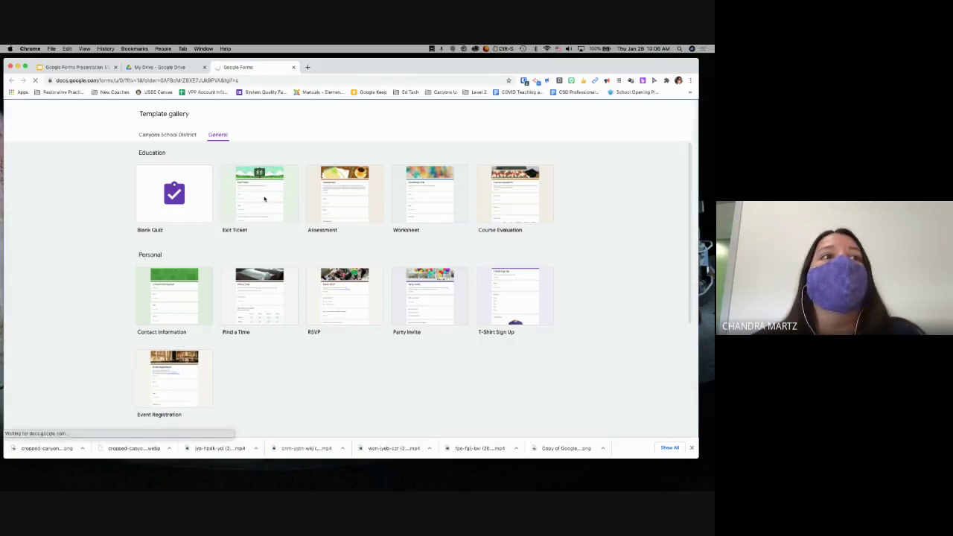
{"action": "scroll", "coordinate": [257, 270], "scroll_direction": "down", "scroll_amount": 1}
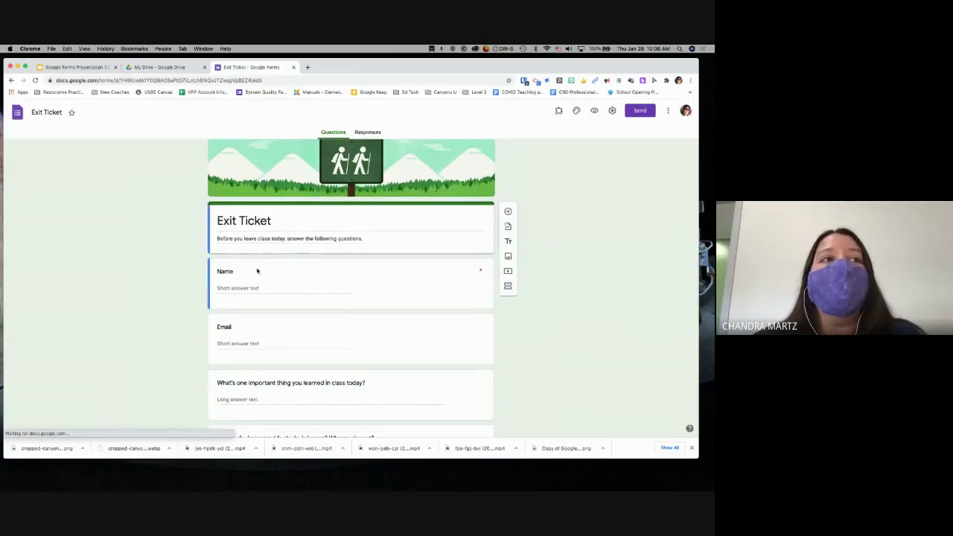
{"action": "scroll", "coordinate": [248, 298], "scroll_direction": "down", "scroll_amount": 2}
{"action": "scroll", "coordinate": [248, 299], "scroll_direction": "down", "scroll_amount": 2}
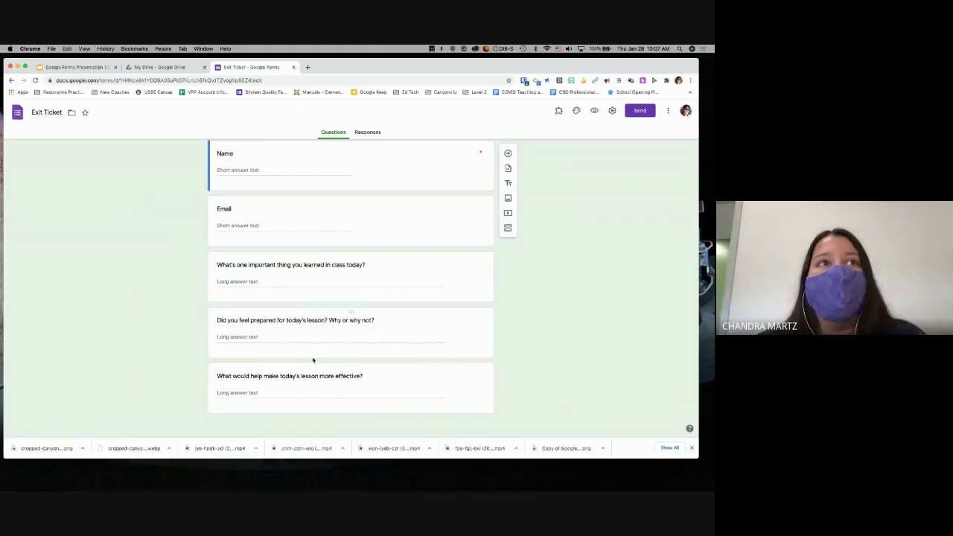
{"action": "scroll", "coordinate": [313, 361], "scroll_direction": "up", "scroll_amount": 1}
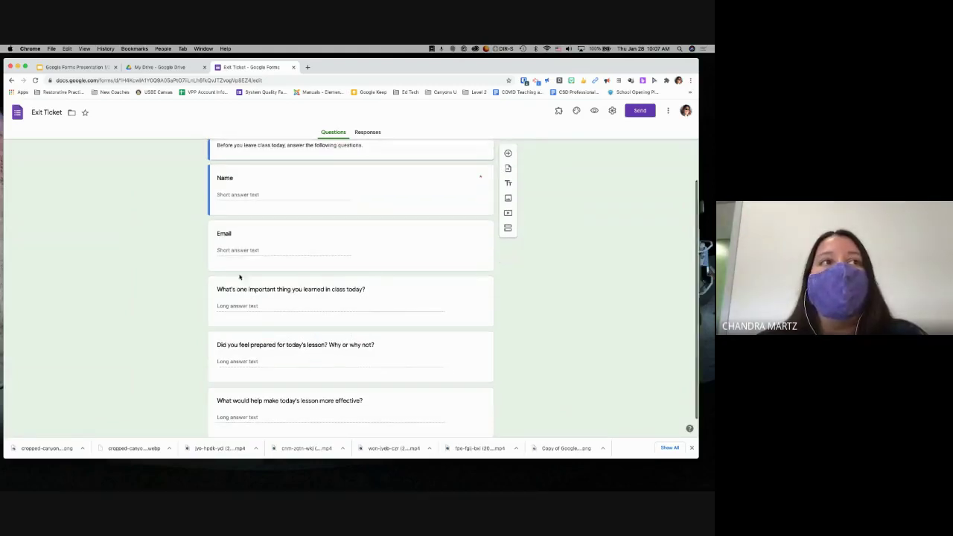
- Change the title of the Name question to "Name (First and Last)"
{"action": "left_click", "coordinate": [237, 180]}
{"action": "left_click", "coordinate": [247, 185]}
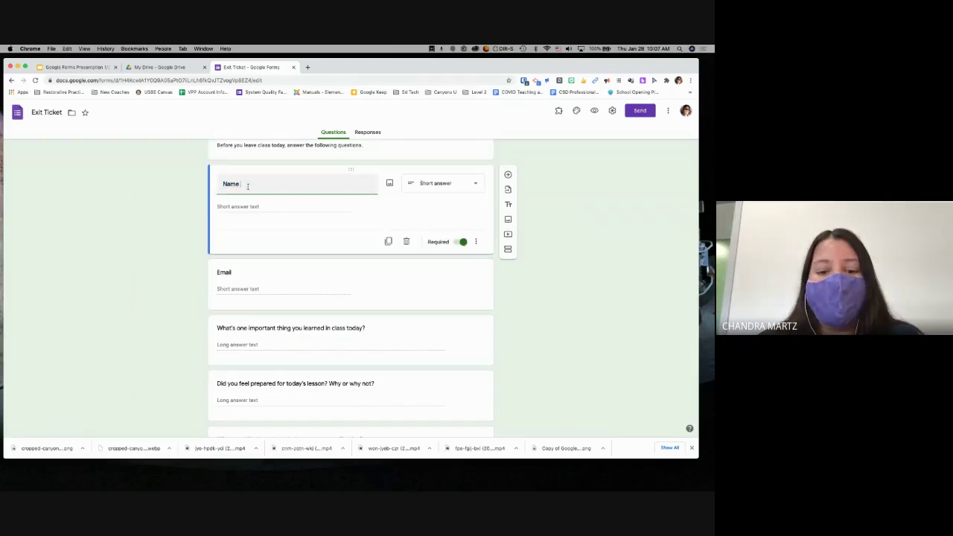
{"action": "type", "text": "(L"}
{"action": "key", "text": "BackSpace"}
{"action": "type", "text": "Fi"}
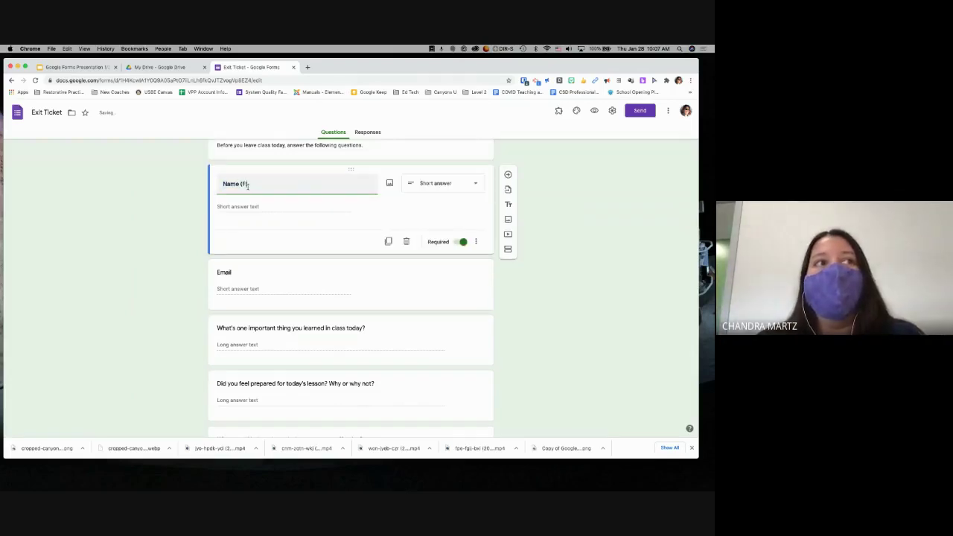
{"action": "type", "text": "rst and Last"}
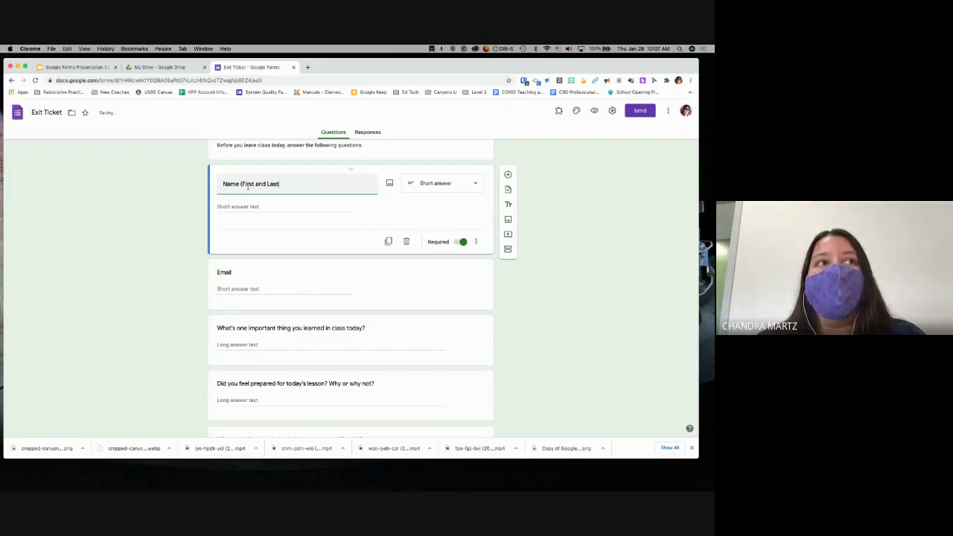
{"action": "left_click", "coordinate": [149, 213]}
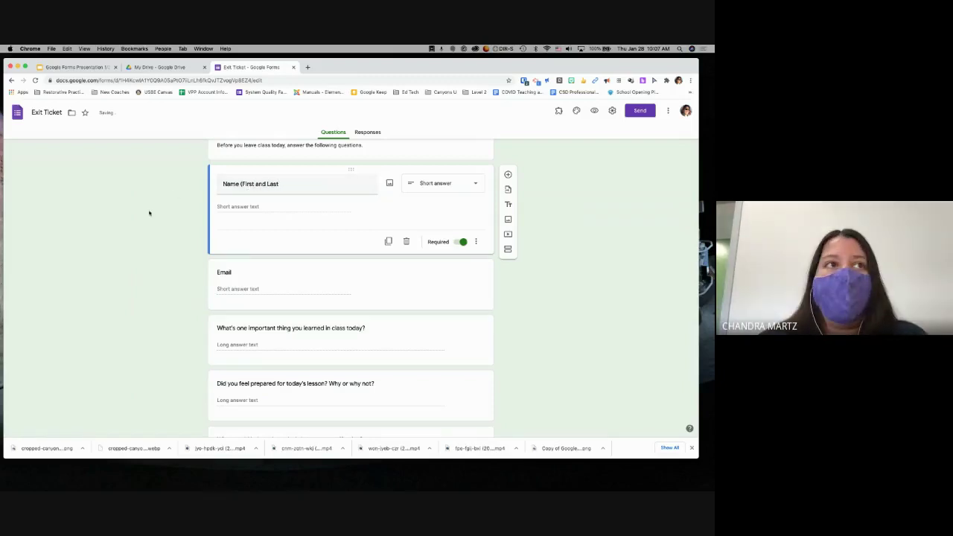
{"action": "triple_click", "coordinate": [279, 183]}
{"action": "left_click", "coordinate": [282, 183]}
{"action": "type", "text": ")"}
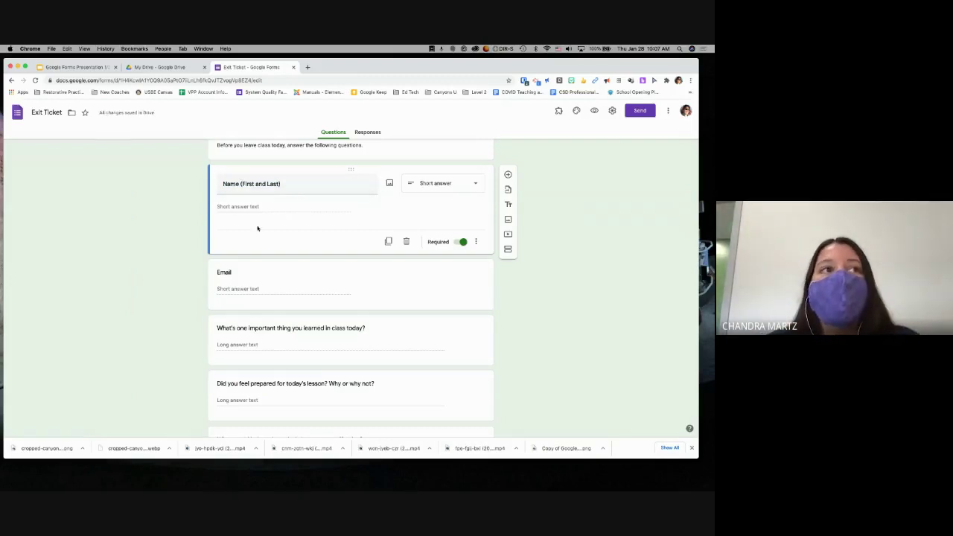
- Reword the question about one important thing learned to "What's one important thing you learned in this meeting today?"
{"action": "scroll", "coordinate": [257, 229], "scroll_direction": "down", "scroll_amount": 2}
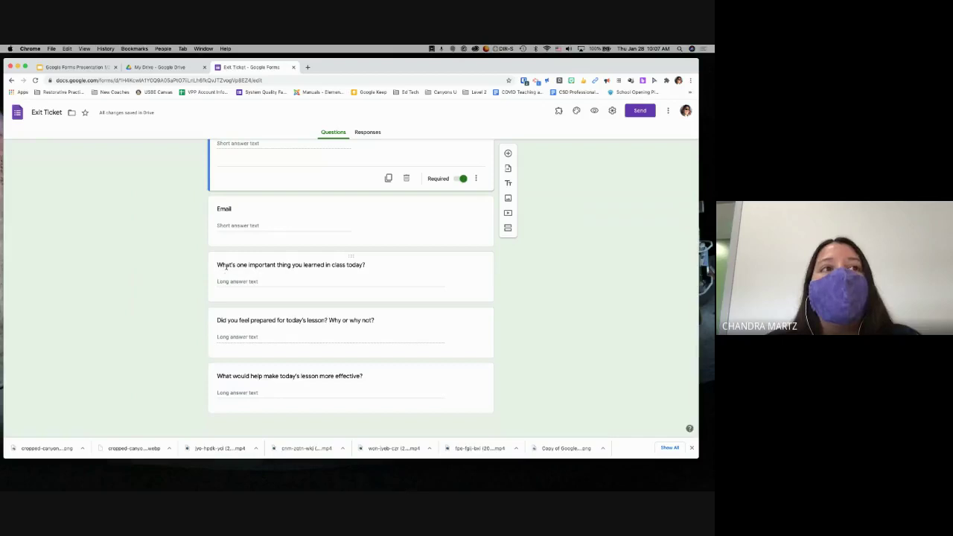
{"action": "left_click", "coordinate": [323, 264]}
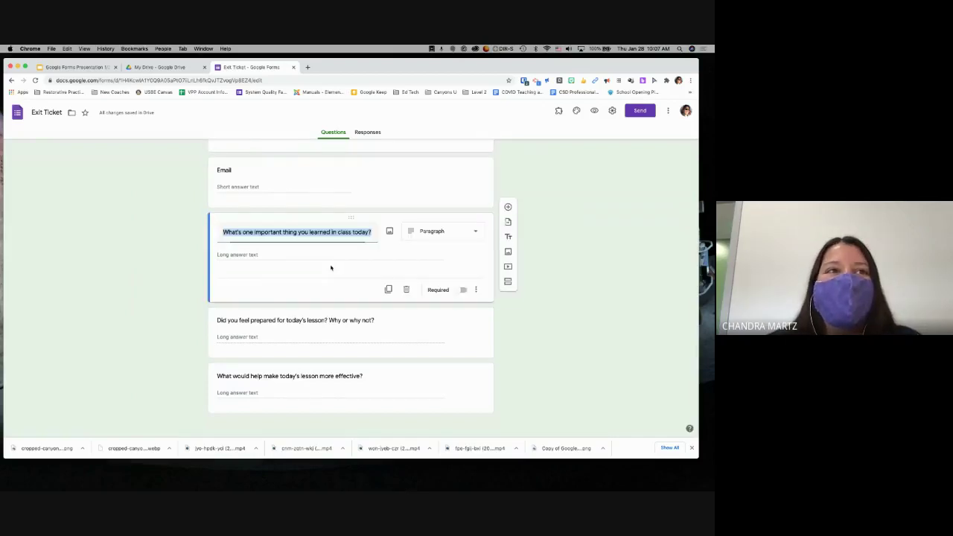
{"action": "left_click", "coordinate": [351, 232]}
{"action": "key", "text": "BackSpace"}
{"action": "key", "text": "BackSpace"}
{"action": "key", "text": "BackSpace"}
{"action": "key", "text": "BackSpace"}
{"action": "key", "text": "BackSpace"}
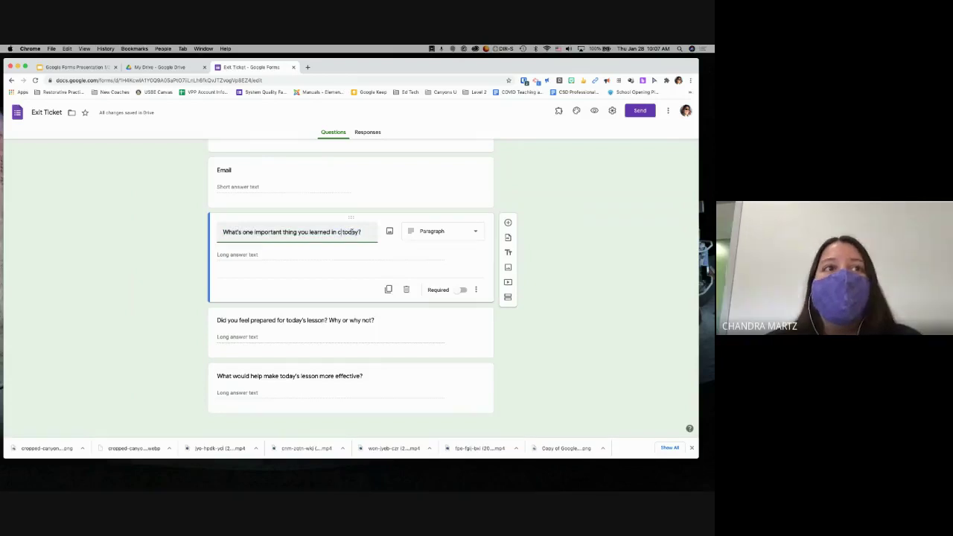
{"action": "type", "text": "this meeting"}
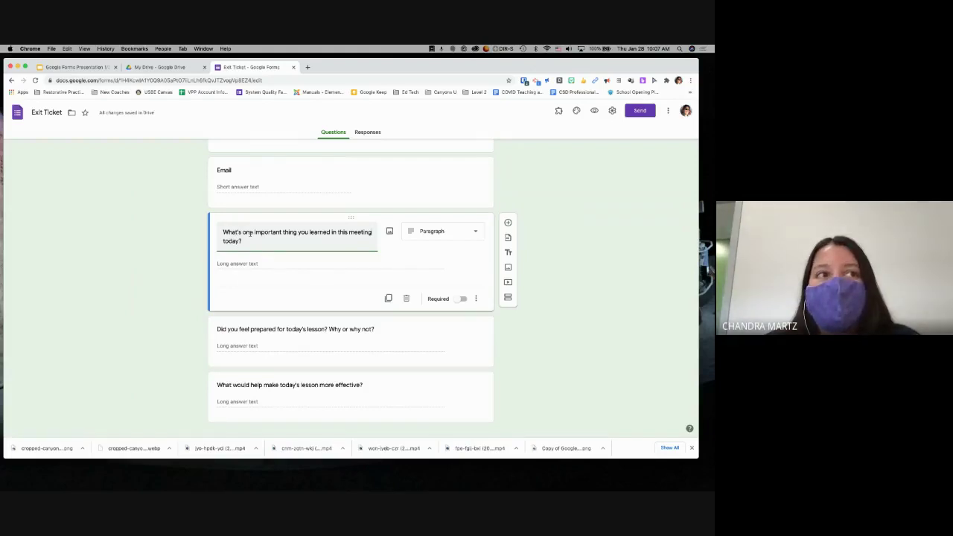
{"action": "left_click", "coordinate": [163, 246]}
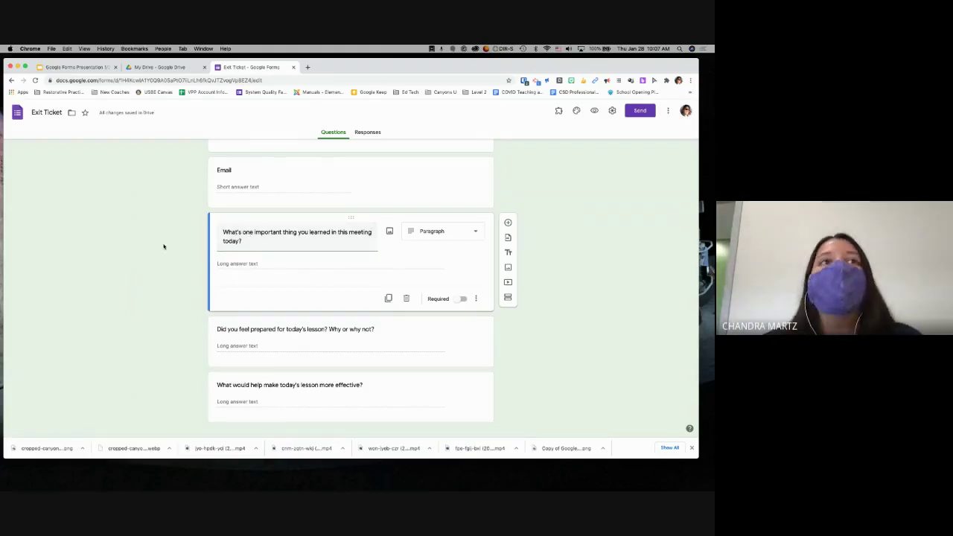
- Leave the Exit Ticket form and go to the Google Forms home page
{"action": "scroll", "coordinate": [164, 247], "scroll_direction": "up", "scroll_amount": 3}
{"action": "left_click", "coordinate": [195, 82]}
{"action": "type", "text": "forms"}
{"action": "key", "text": "Return"}
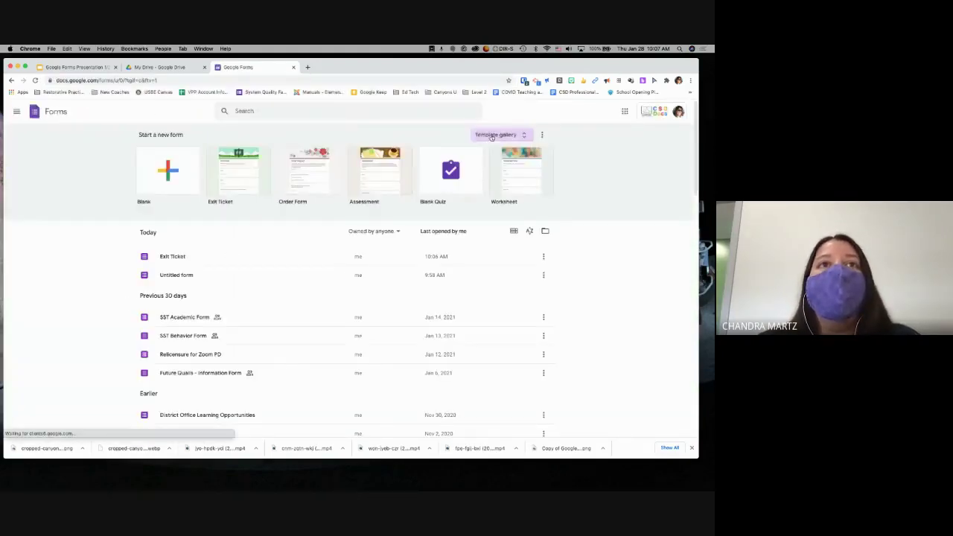
- Browse the template gallery's General and Canyons School District templates, and return to the Forms home page
{"action": "left_click", "coordinate": [491, 135]}
{"action": "scroll", "coordinate": [300, 271], "scroll_direction": "down", "scroll_amount": 1}
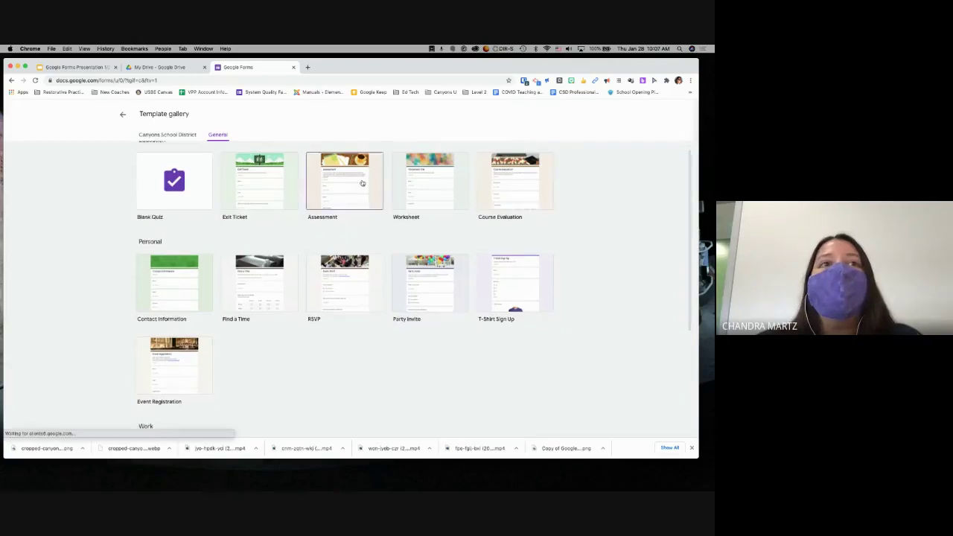
{"action": "scroll", "coordinate": [390, 274], "scroll_direction": "down", "scroll_amount": 1}
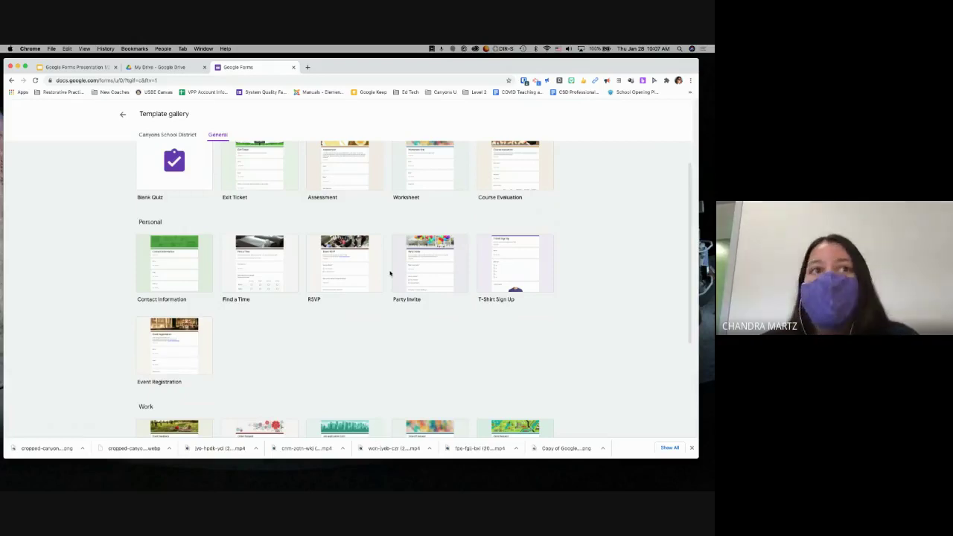
{"action": "scroll", "coordinate": [390, 274], "scroll_direction": "up", "scroll_amount": 1}
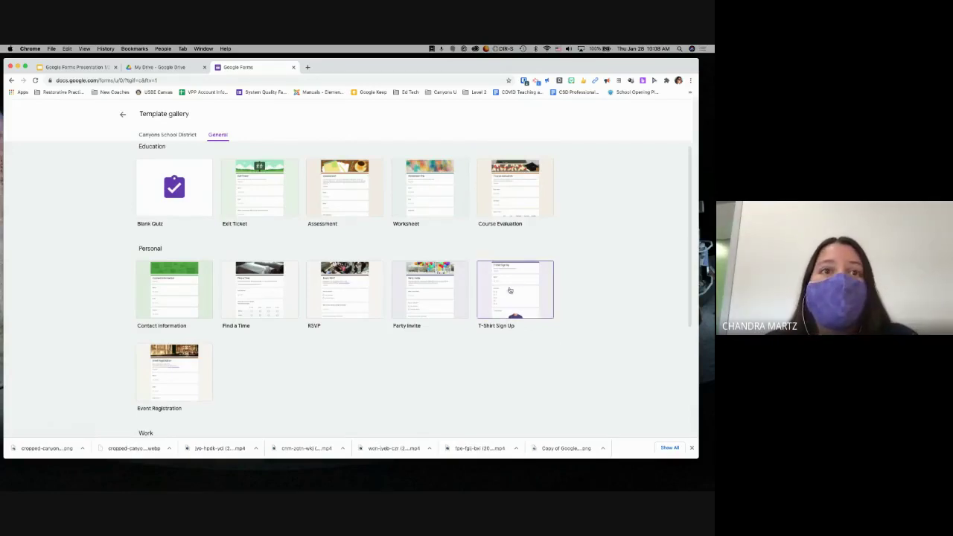
{"action": "scroll", "coordinate": [486, 306], "scroll_direction": "down", "scroll_amount": 3}
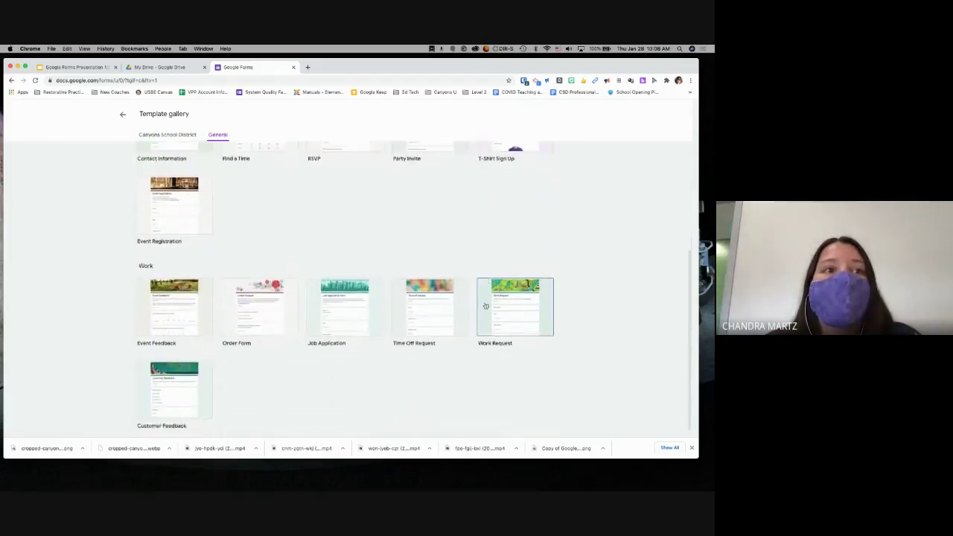
{"action": "scroll", "coordinate": [486, 307], "scroll_direction": "up", "scroll_amount": 3}
{"action": "scroll", "coordinate": [485, 306], "scroll_direction": "up", "scroll_amount": 2}
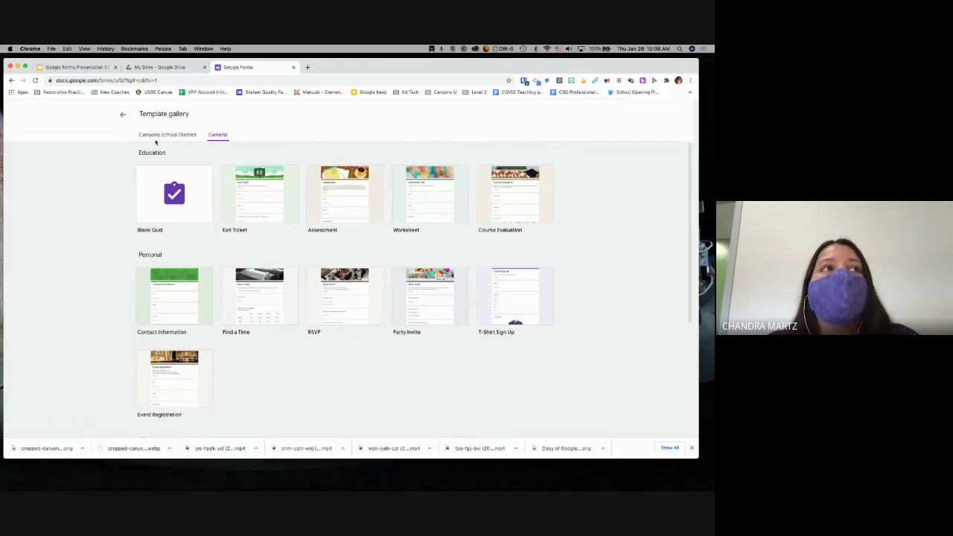
{"action": "left_click", "coordinate": [152, 139]}
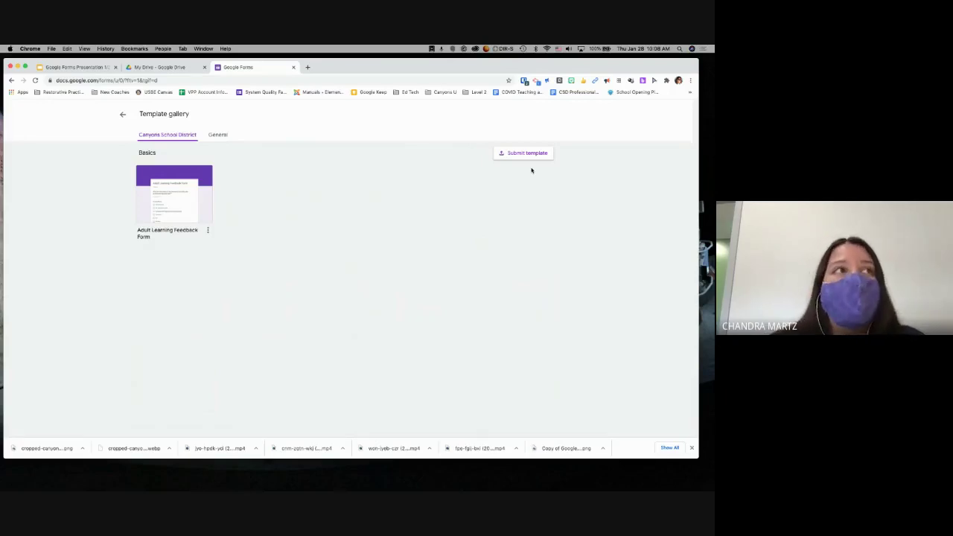
{"action": "left_click", "coordinate": [123, 115]}
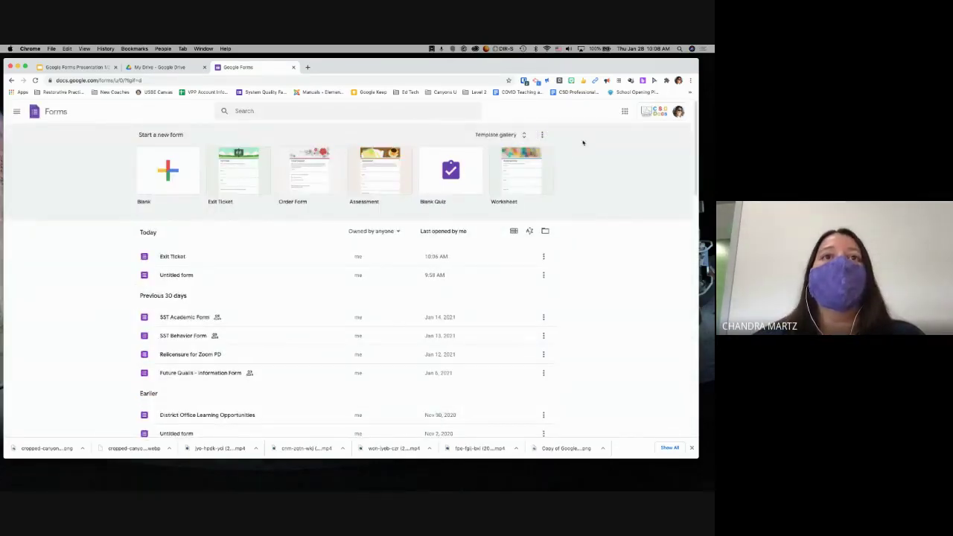
- Load the Google Forms home page again and create a blank form
{"action": "left_click", "coordinate": [200, 79]}
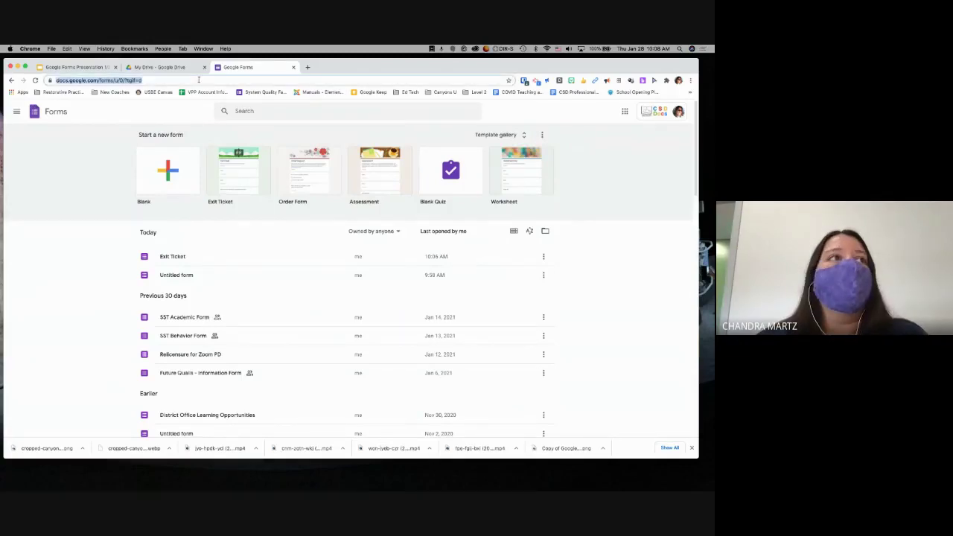
{"action": "type", "text": "form"}
{"action": "key", "text": "Return"}
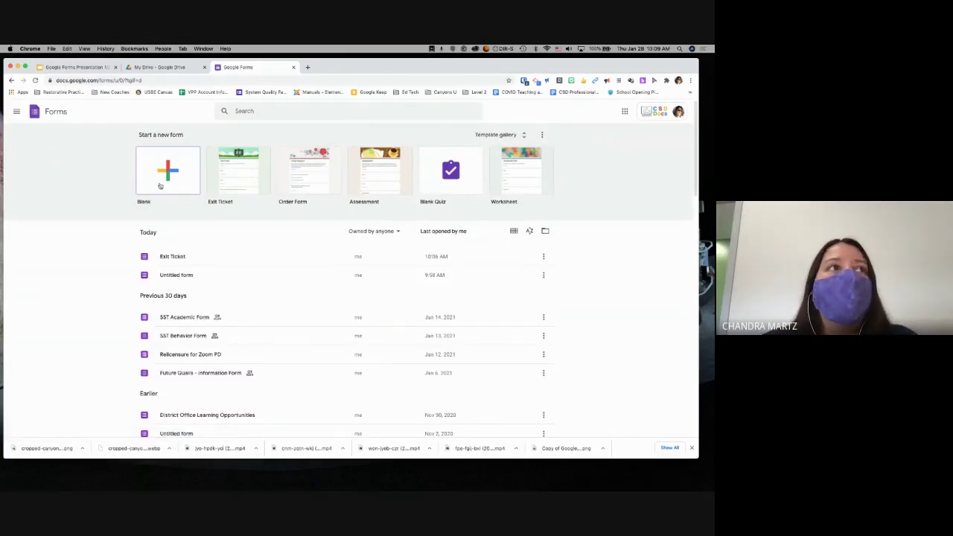
{"action": "left_click", "coordinate": [159, 185]}
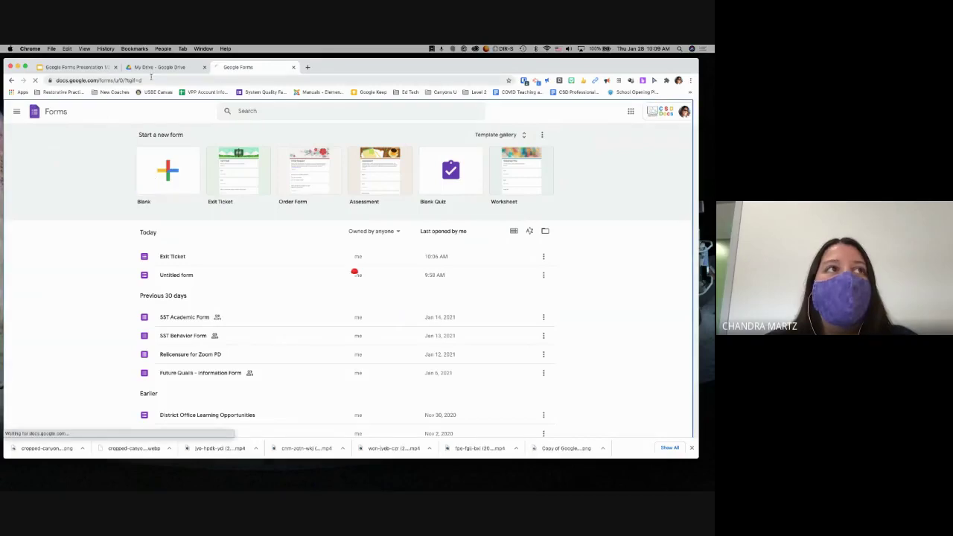
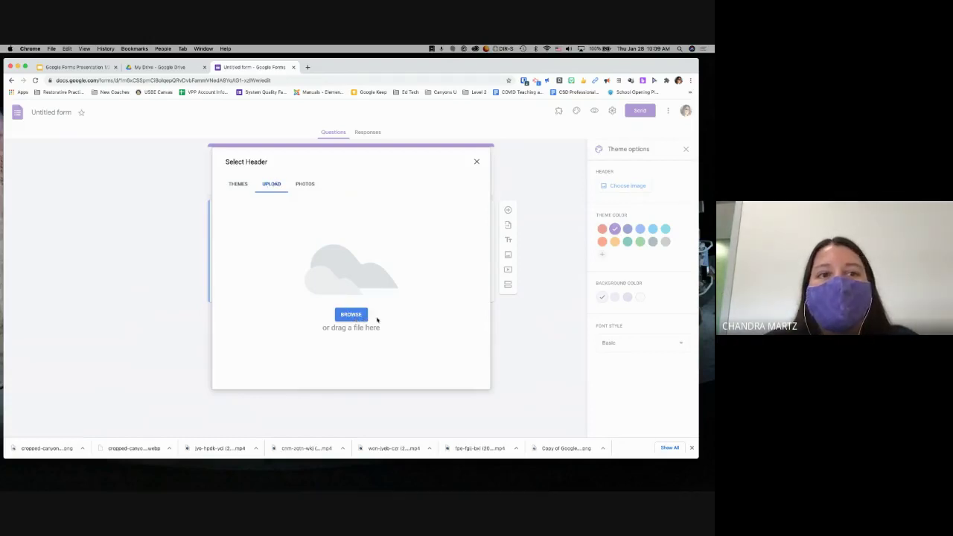
- Upload the downloaded Canyons School District logo image as the form's header, keeping the full crop area
{"action": "mouse_move", "coordinate": [504, 477]}
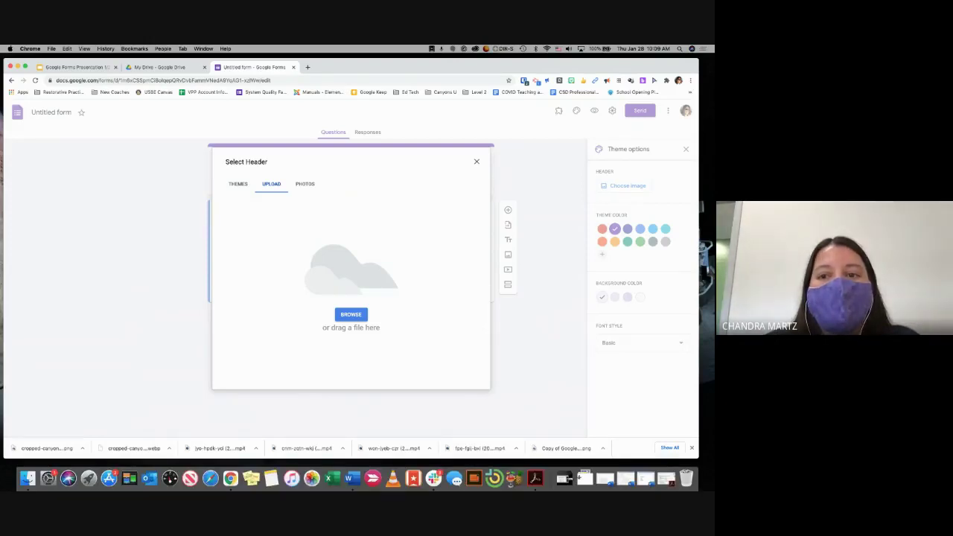
{"action": "left_click_drag", "start_coordinate": [537, 448], "coordinate": [436, 332]}
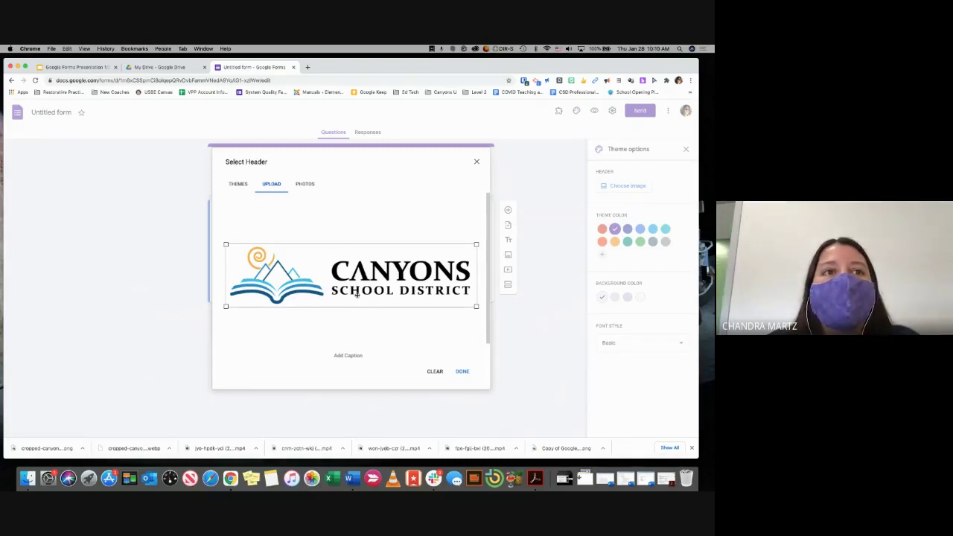
{"action": "left_click", "coordinate": [462, 371]}
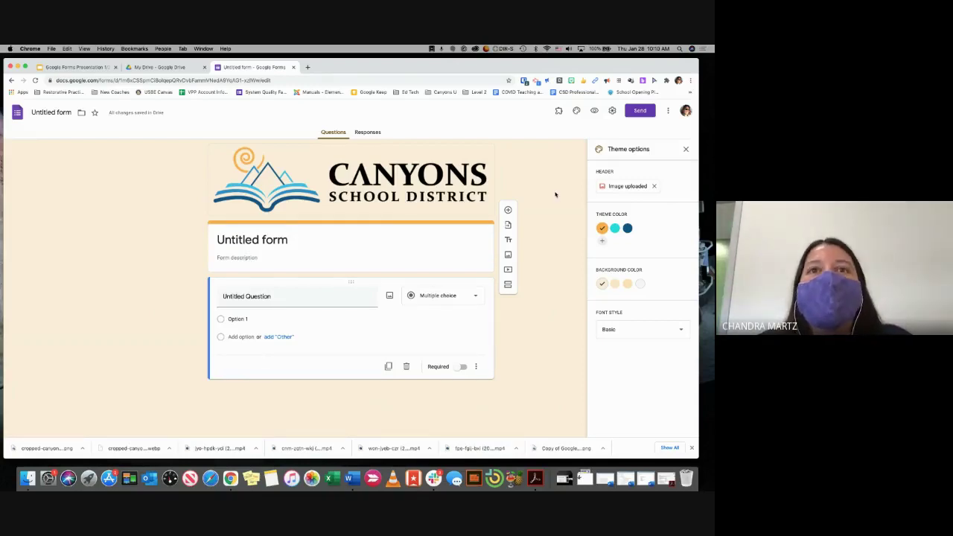
- Set the form's theme color to dark blue and its background to the darkest blue shade offered
{"action": "left_click", "coordinate": [628, 227]}
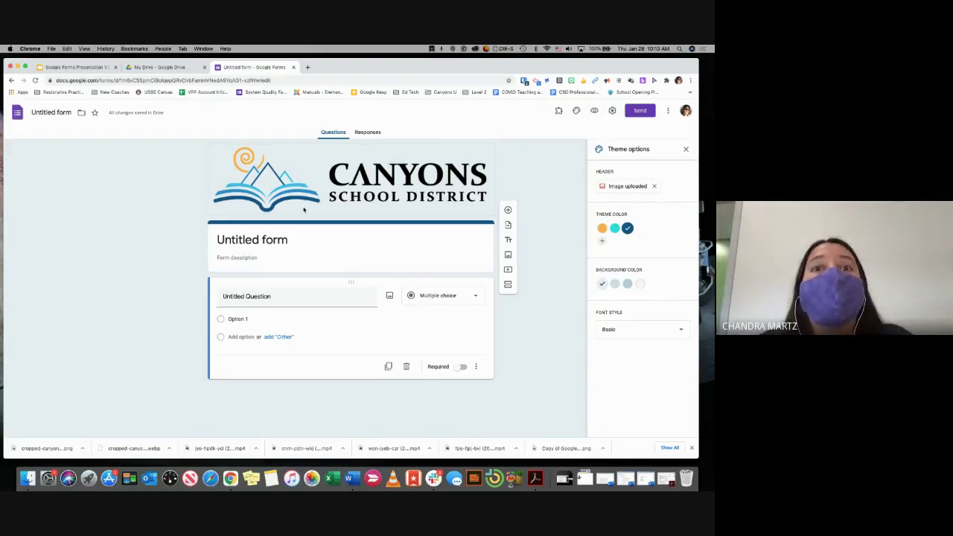
{"action": "left_click", "coordinate": [640, 283]}
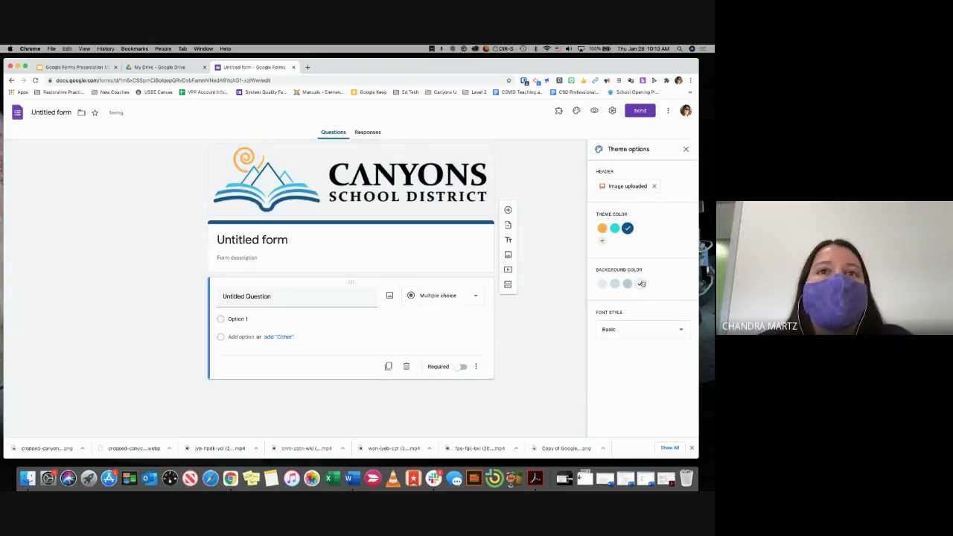
{"action": "left_click", "coordinate": [614, 284]}
{"action": "left_click", "coordinate": [628, 284]}
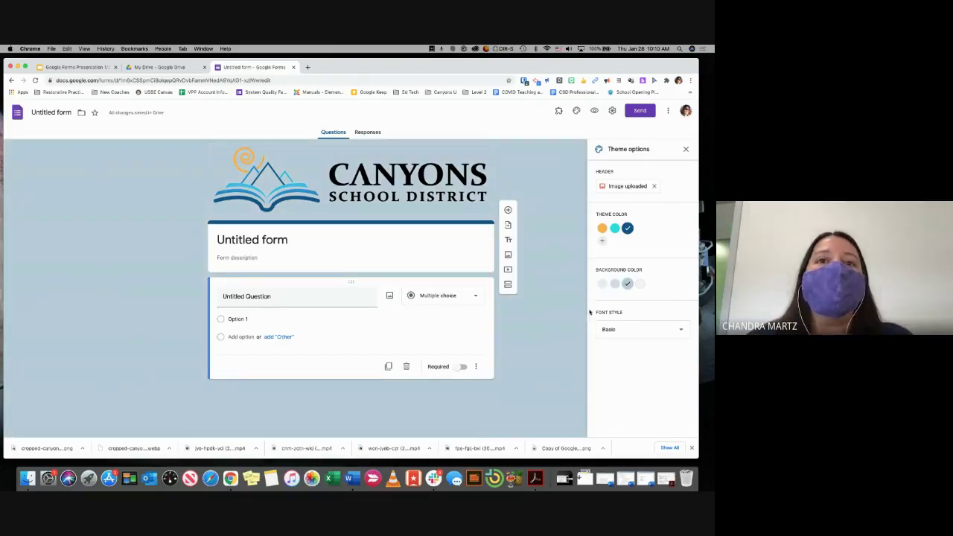
- Try the Decorative, Formal and Playful font styles on the form, and set the font style back to Basic
{"action": "left_click_drag", "start_coordinate": [596, 313], "coordinate": [625, 315]}
{"action": "left_click", "coordinate": [686, 333]}
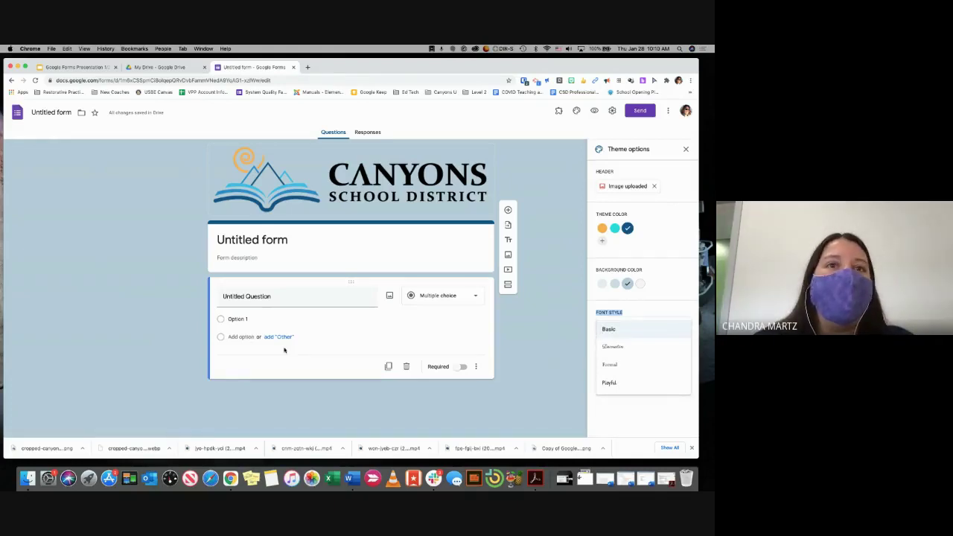
{"action": "left_click", "coordinate": [618, 348]}
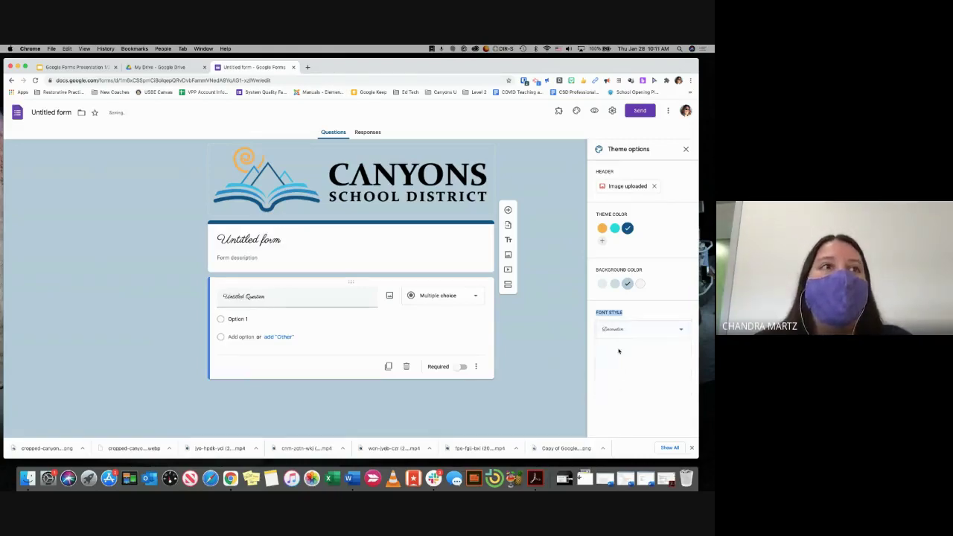
{"action": "left_click", "coordinate": [642, 332]}
{"action": "left_click", "coordinate": [617, 350]}
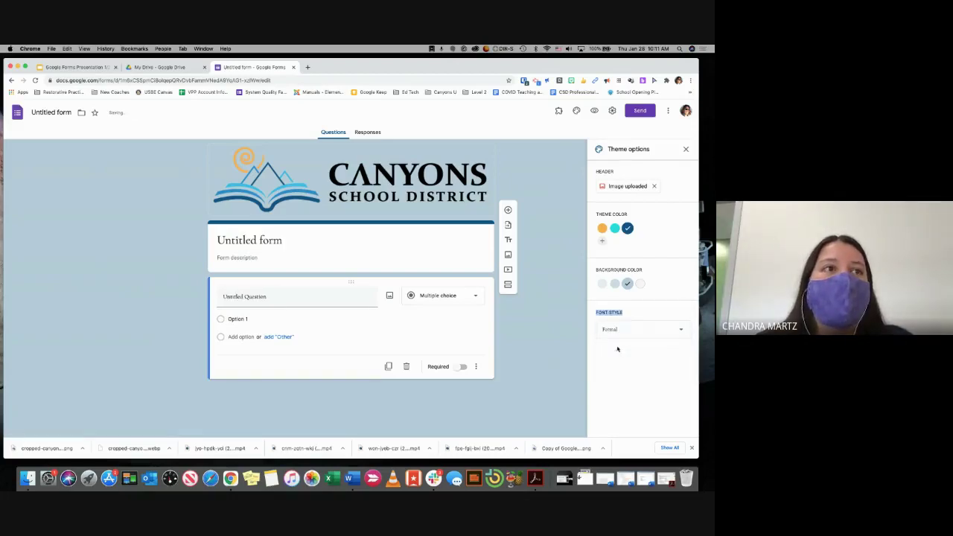
{"action": "left_click", "coordinate": [619, 331]}
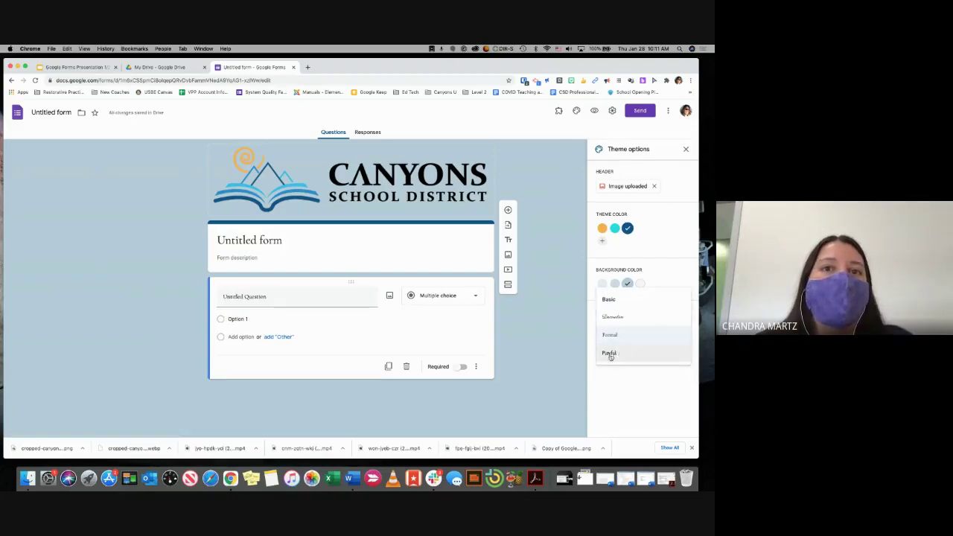
{"action": "left_click", "coordinate": [609, 354]}
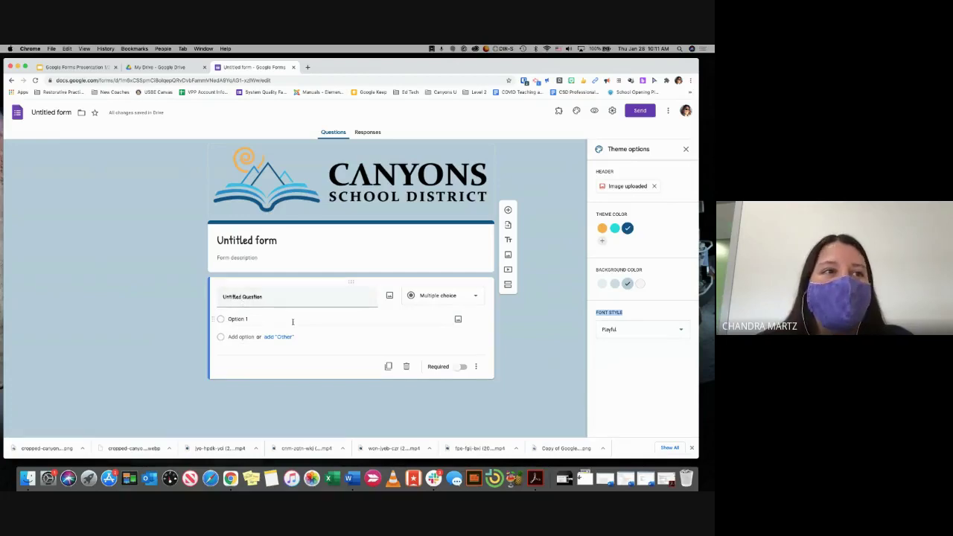
{"action": "left_click", "coordinate": [625, 329]}
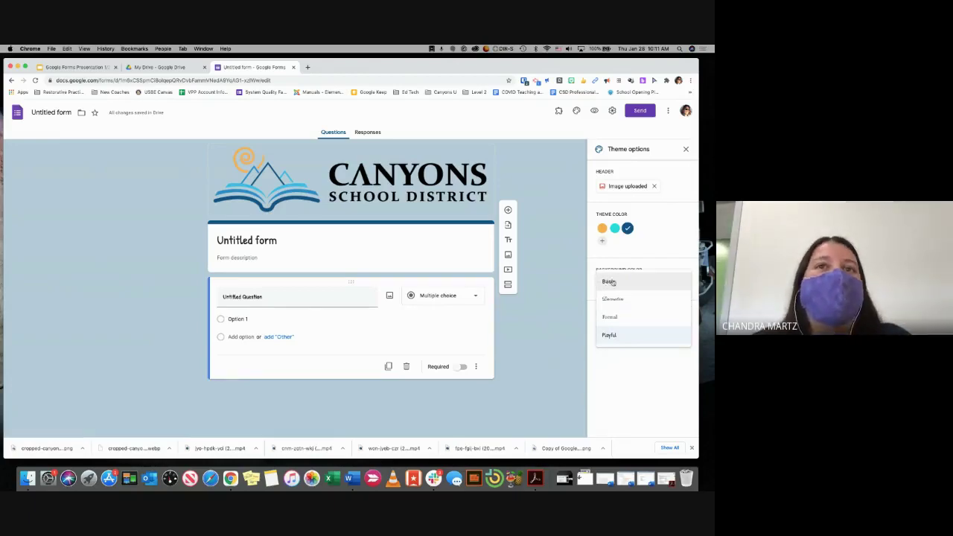
{"action": "left_click", "coordinate": [609, 283]}
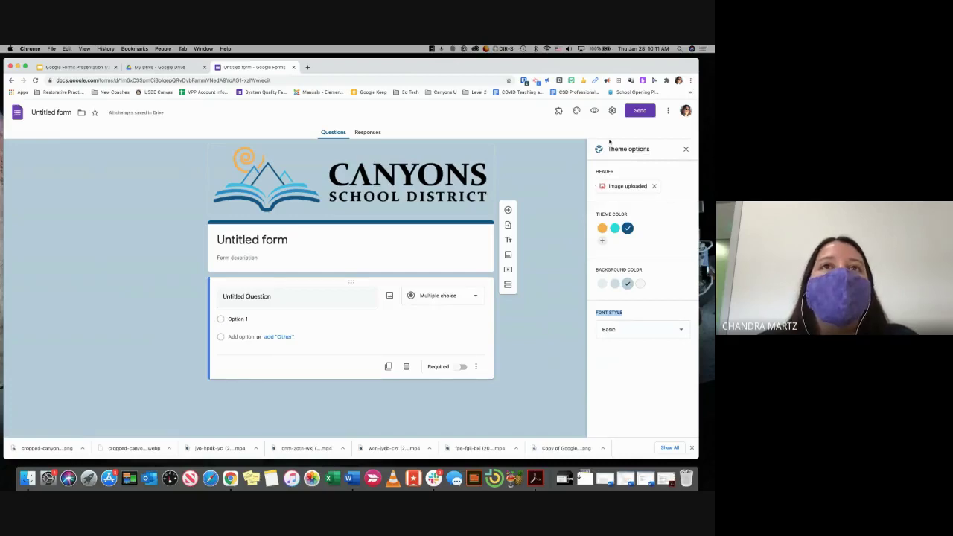
- Close the theme options and examine the sign-in requirements and the Limit to 1 response option in the form's General settings
{"action": "left_click", "coordinate": [577, 112]}
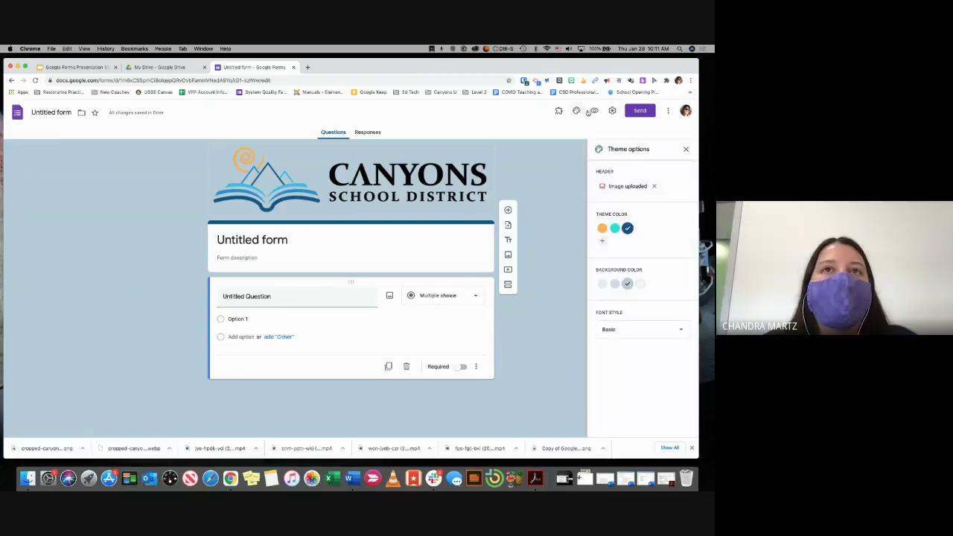
{"action": "left_click", "coordinate": [686, 150]}
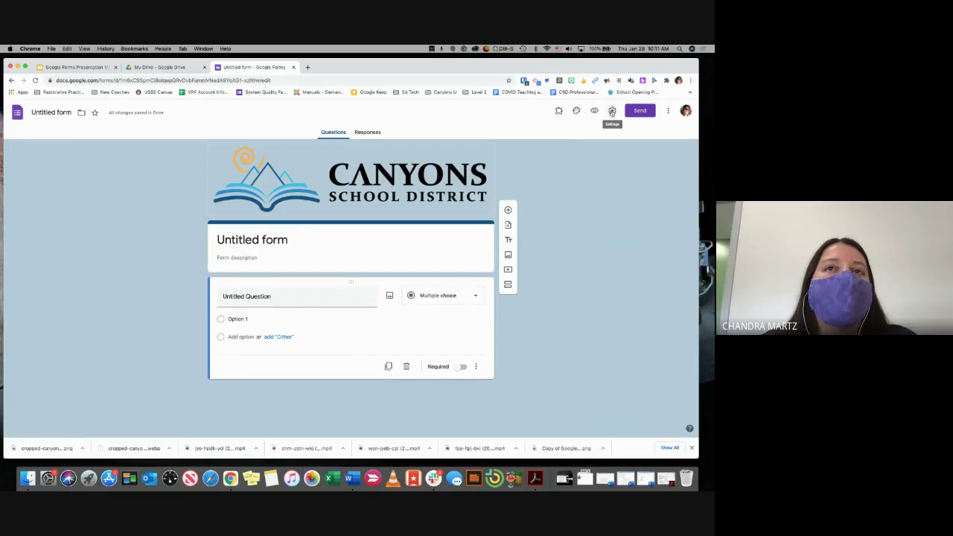
{"action": "left_click", "coordinate": [612, 112]}
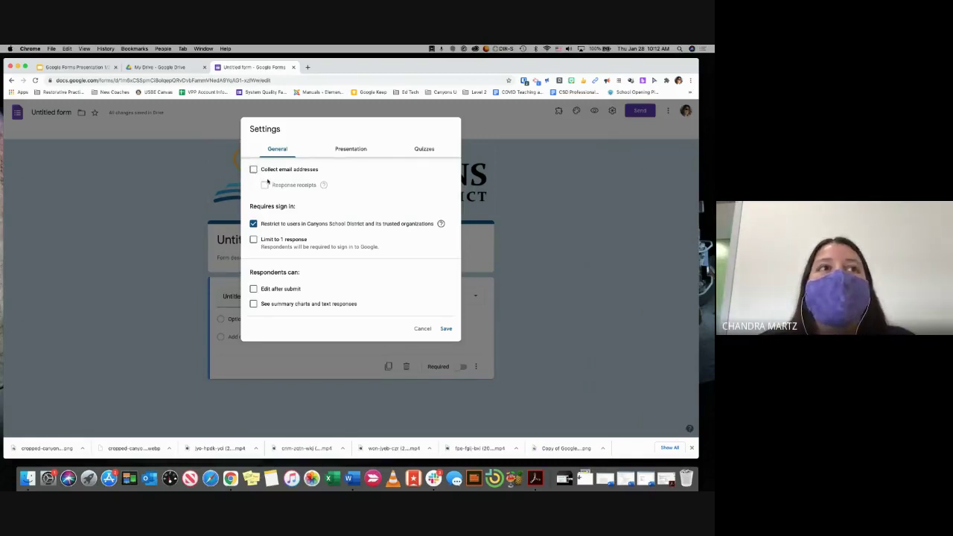
{"action": "left_click_drag", "start_coordinate": [249, 206], "coordinate": [298, 208]}
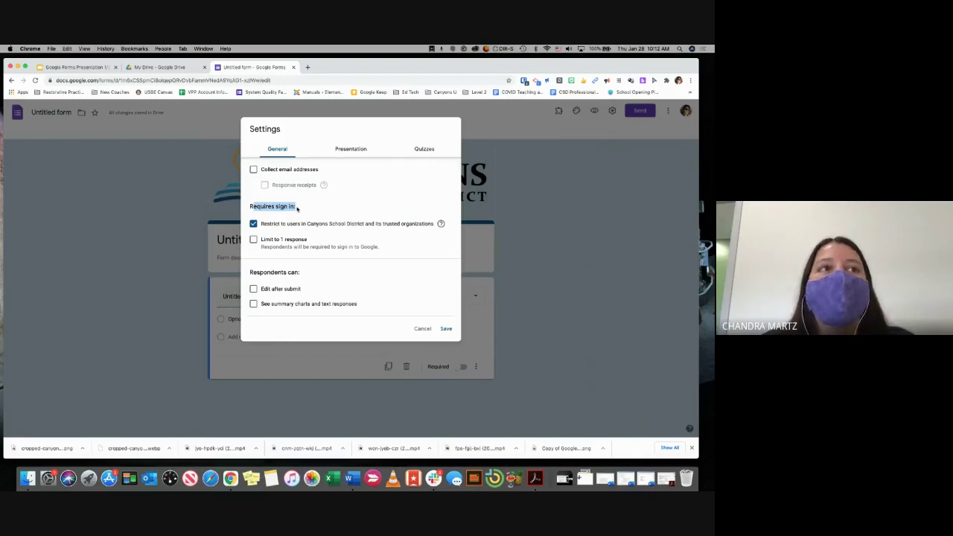
{"action": "left_click_drag", "start_coordinate": [249, 207], "coordinate": [291, 208]}
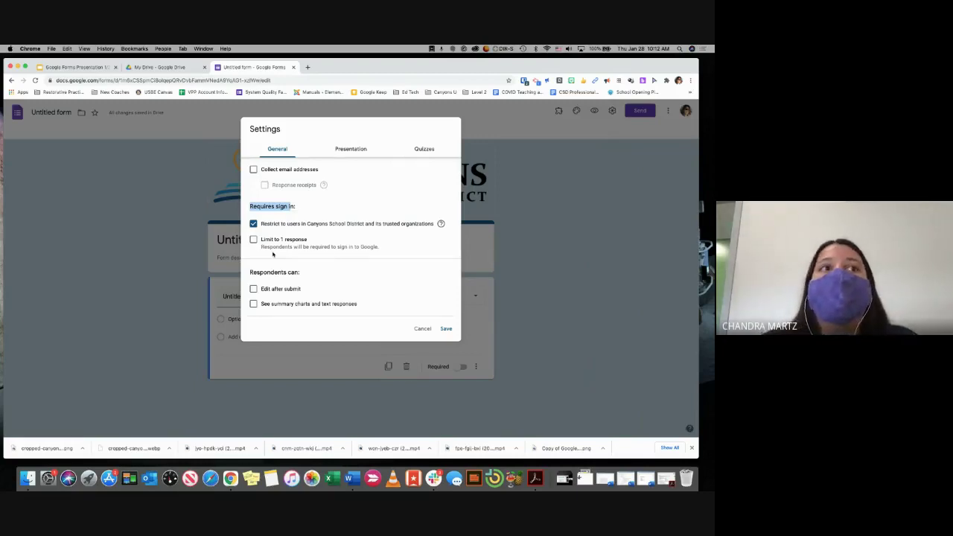
{"action": "left_click", "coordinate": [253, 241]}
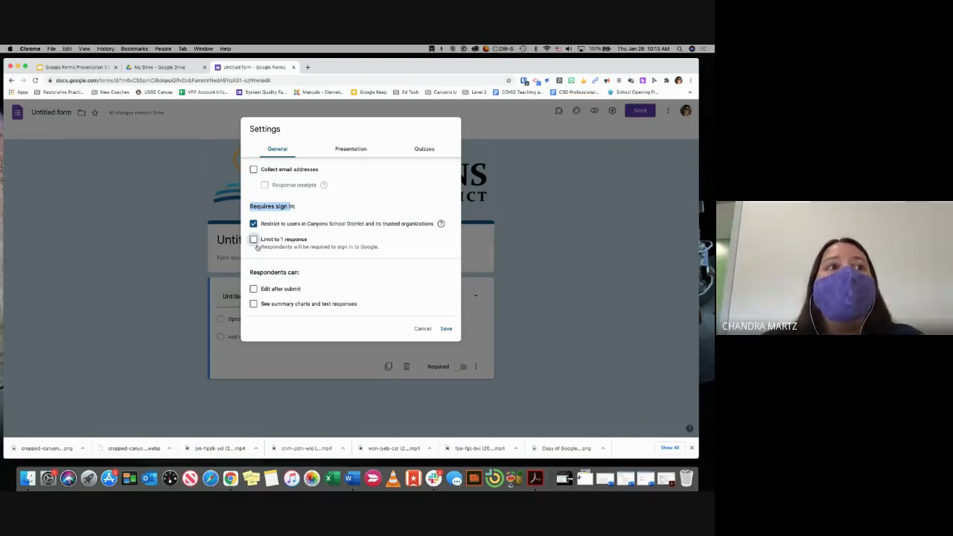
- Try the Edit after submit option for respondents, turn it off again, and read the summary charts and text responses option
{"action": "left_click_drag", "start_coordinate": [252, 273], "coordinate": [288, 272]}
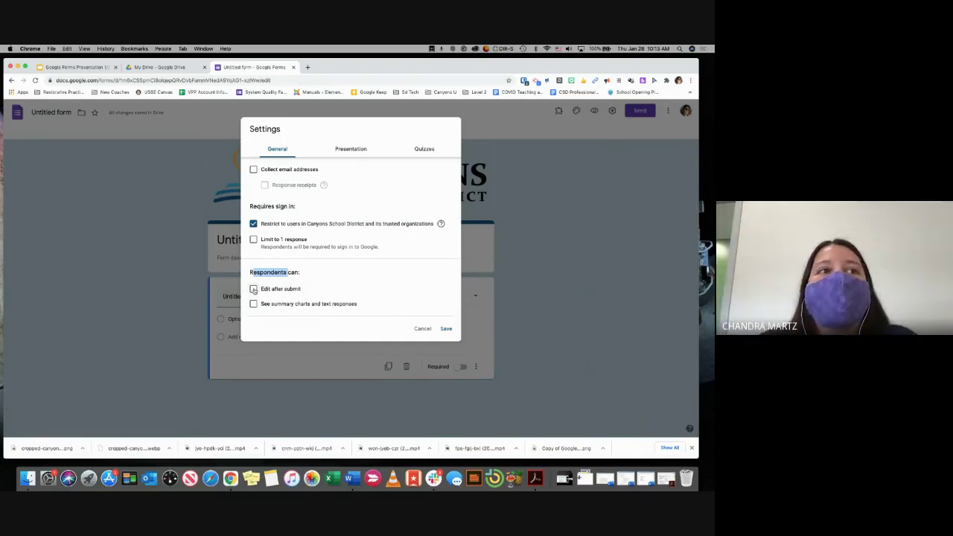
{"action": "left_click", "coordinate": [254, 289]}
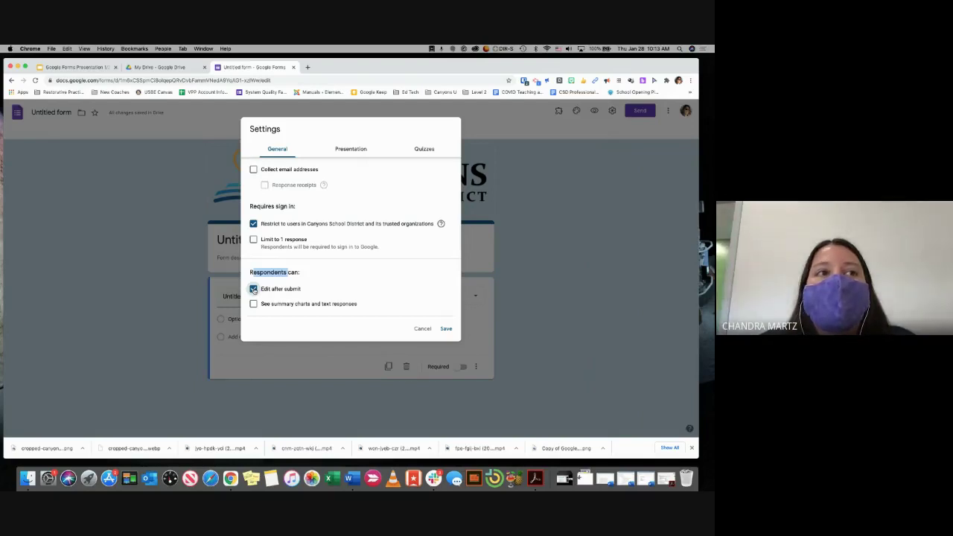
{"action": "left_click", "coordinate": [254, 290]}
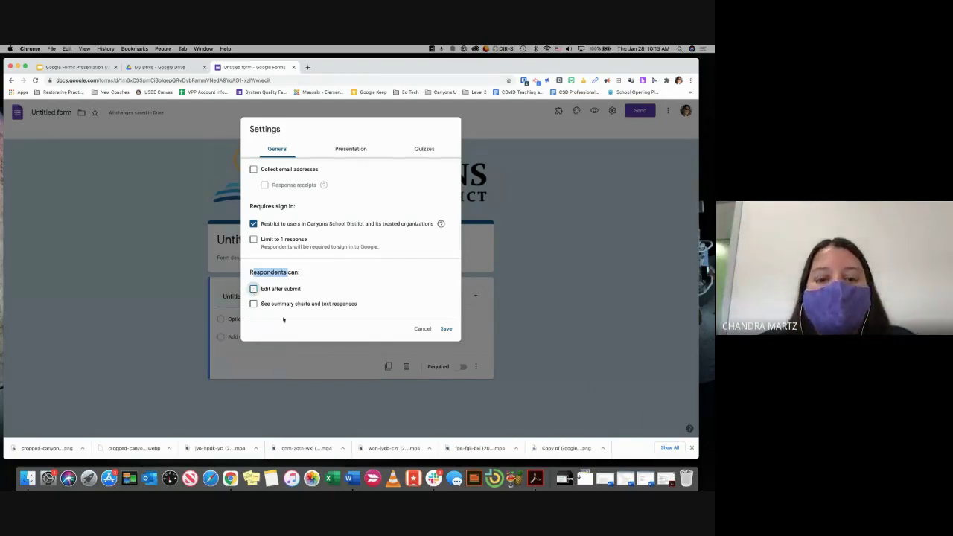
{"action": "left_click", "coordinate": [276, 305]}
{"action": "left_click_drag", "start_coordinate": [276, 306], "coordinate": [328, 307]}
{"action": "left_click", "coordinate": [328, 307]}
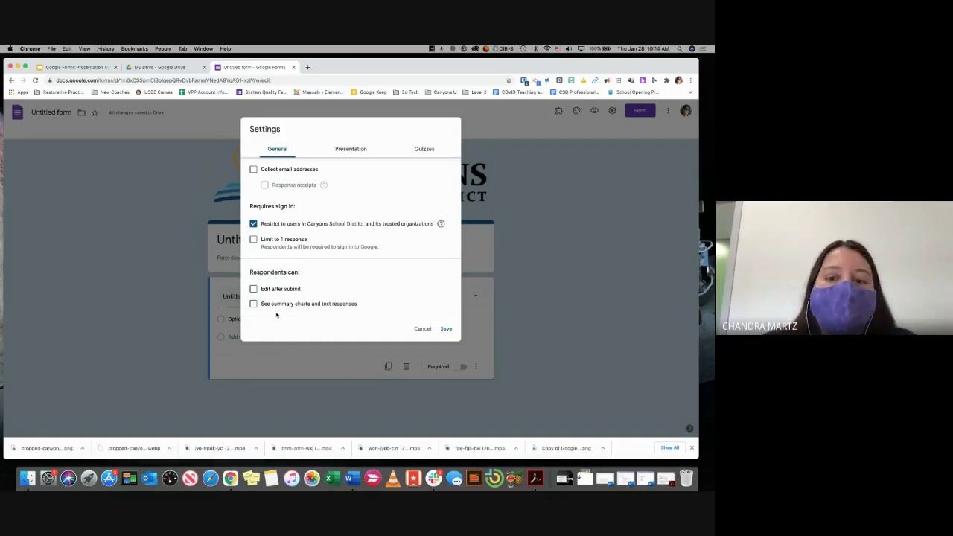
- Try the Show progress bar option in the form's Presentation settings and leave it turned off
{"action": "left_click", "coordinate": [345, 151]}
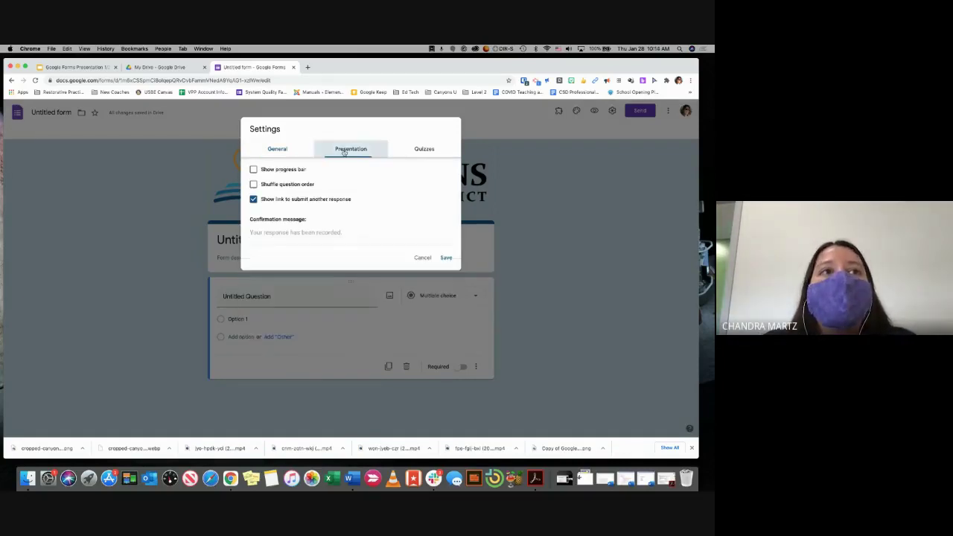
{"action": "double_click", "coordinate": [278, 170]}
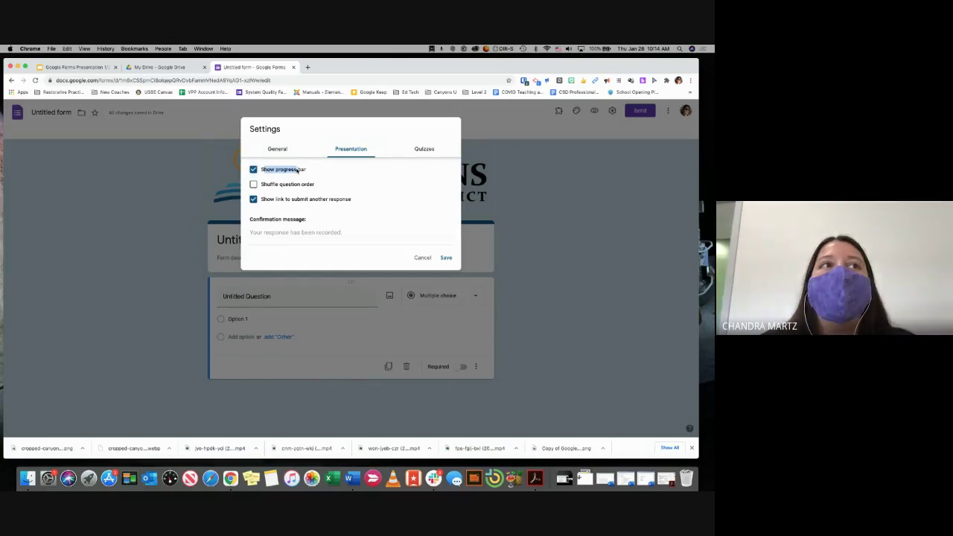
{"action": "left_click", "coordinate": [290, 170]}
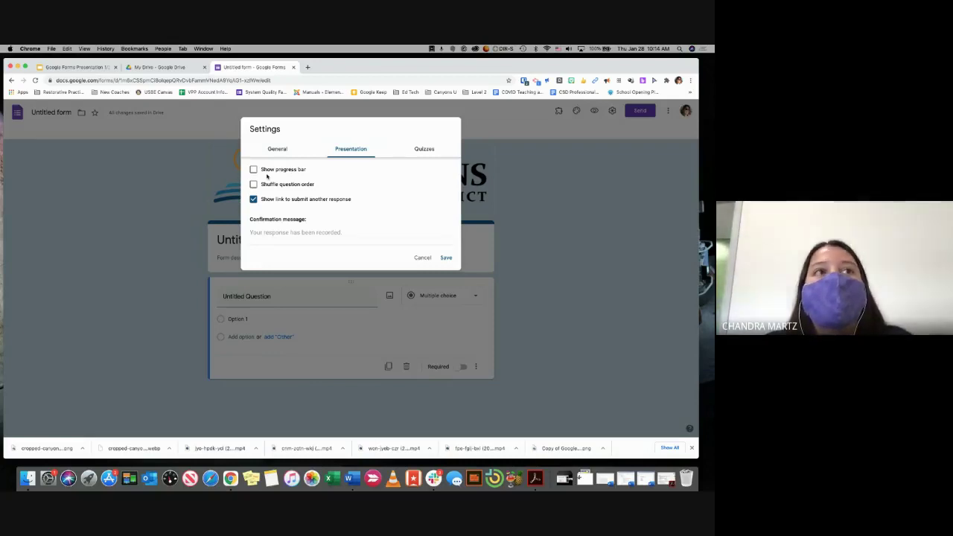
{"action": "left_click", "coordinate": [253, 170]}
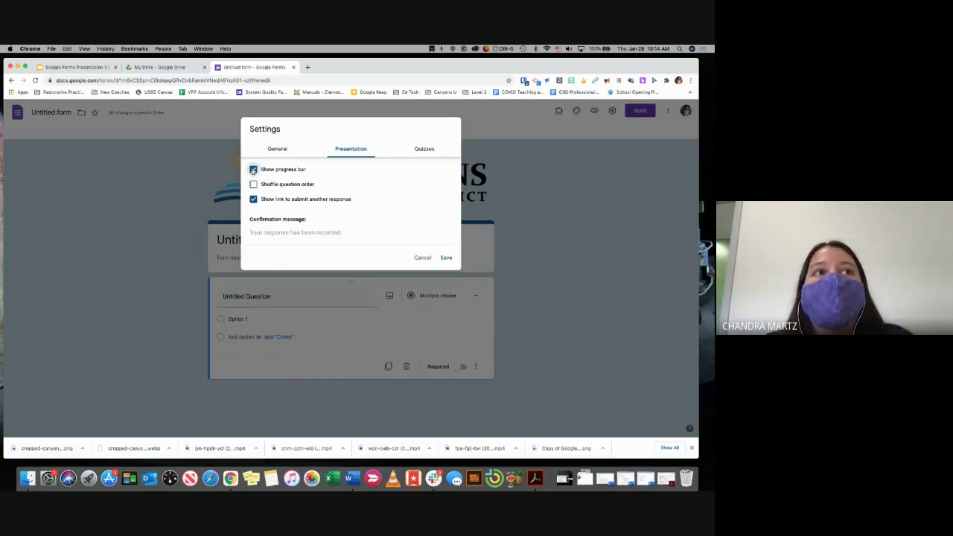
{"action": "left_click", "coordinate": [254, 170]}
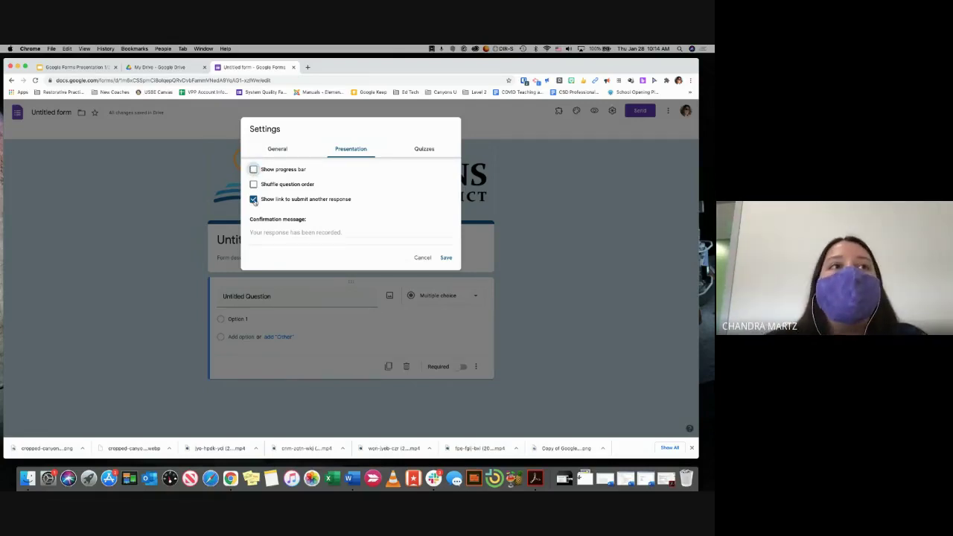
- Toggle the link to submit another response off and on, look at the confirmation message field, and discard the settings changes
{"action": "left_click_drag", "start_coordinate": [277, 200], "coordinate": [326, 202]}
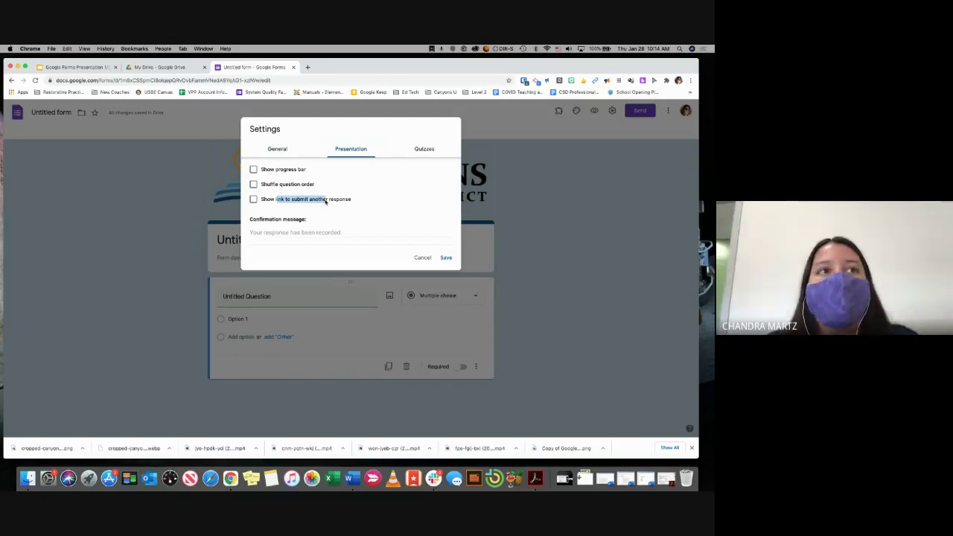
{"action": "left_click", "coordinate": [253, 199]}
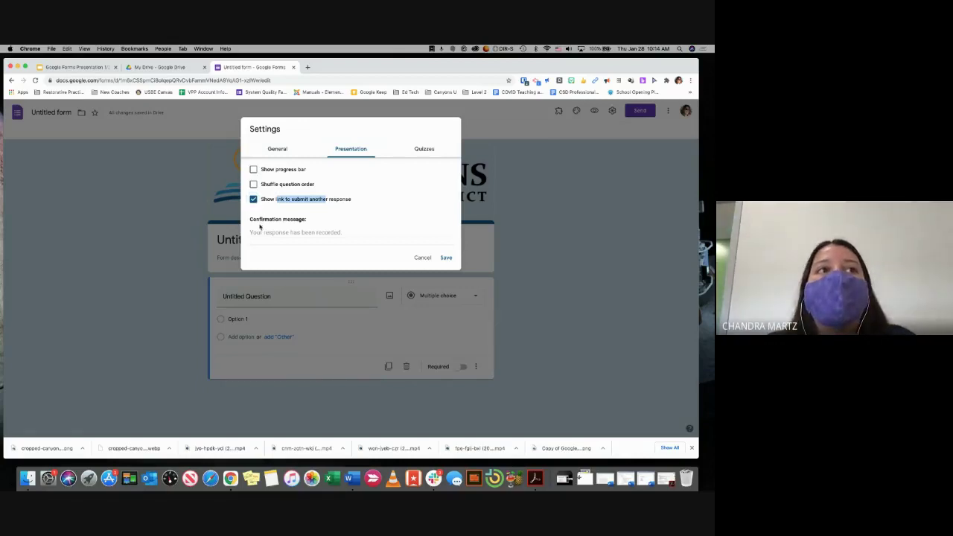
{"action": "left_click", "coordinate": [283, 233]}
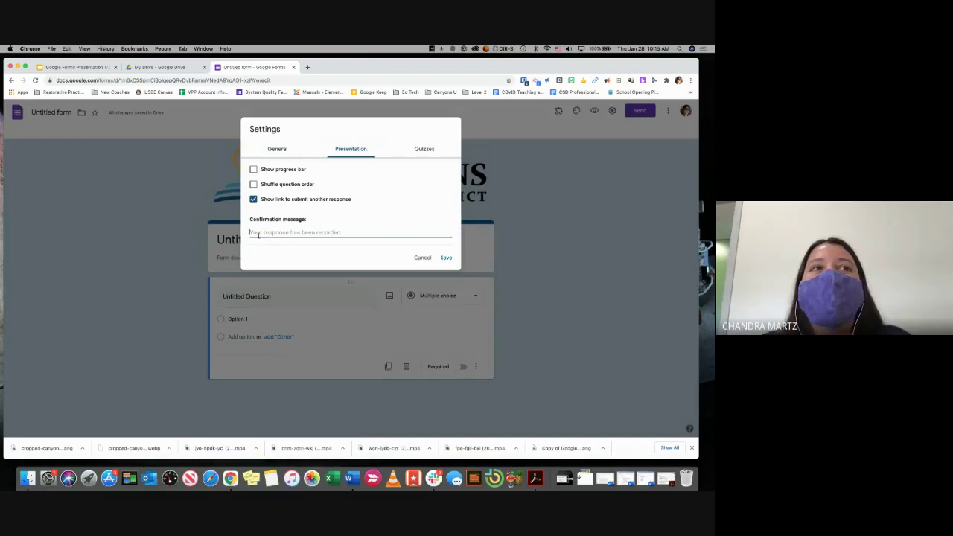
{"action": "left_click", "coordinate": [422, 258]}
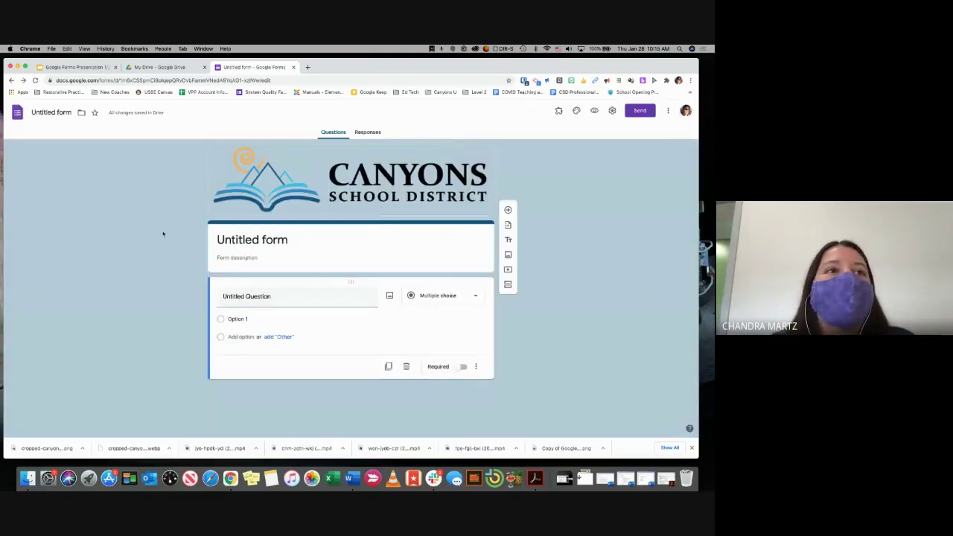
- Switch to the Google Forms presentation and highlight Template Gallery, Themes, and General and Presentation Settings under Learning Intentions
{"action": "left_click", "coordinate": [78, 68]}
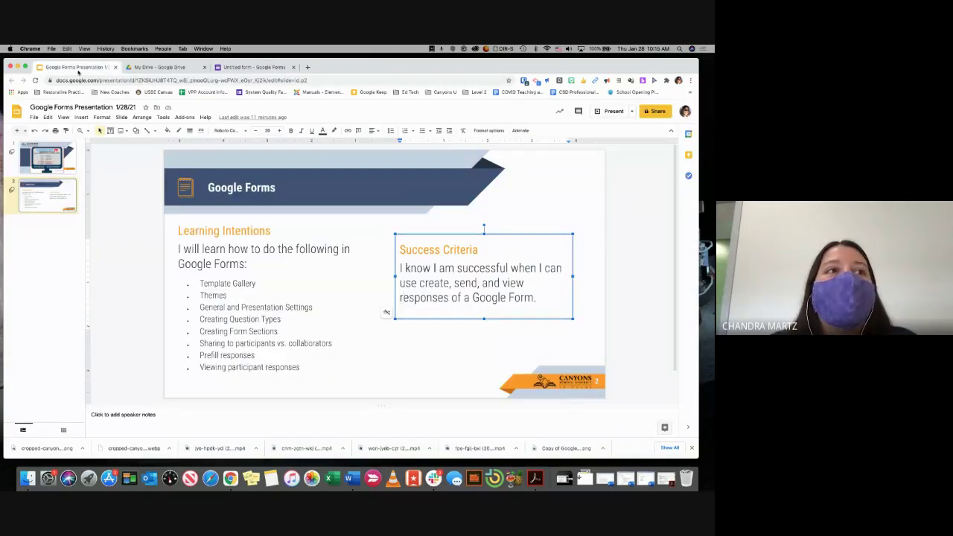
{"action": "left_click_drag", "start_coordinate": [198, 283], "coordinate": [259, 283]}
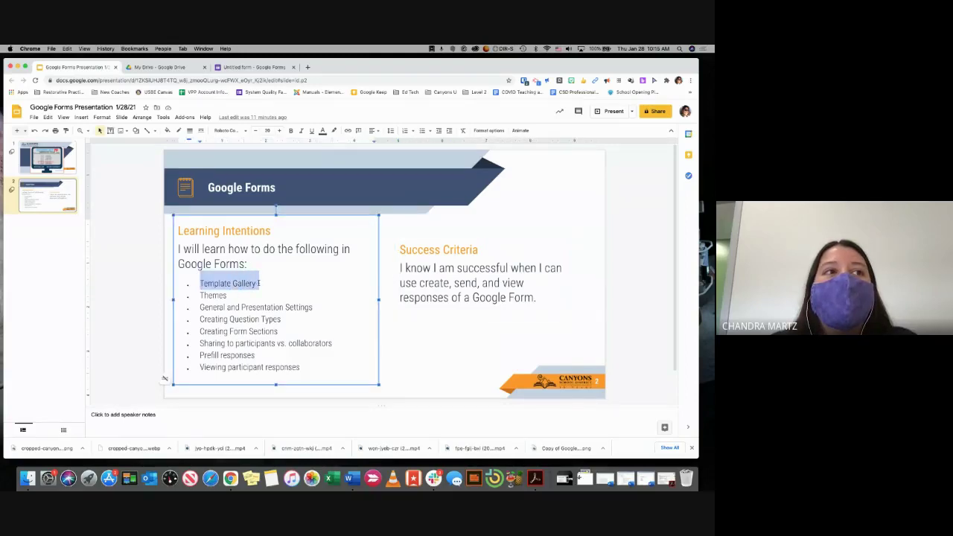
{"action": "double_click", "coordinate": [213, 296]}
{"action": "left_click_drag", "start_coordinate": [200, 307], "coordinate": [312, 305]}
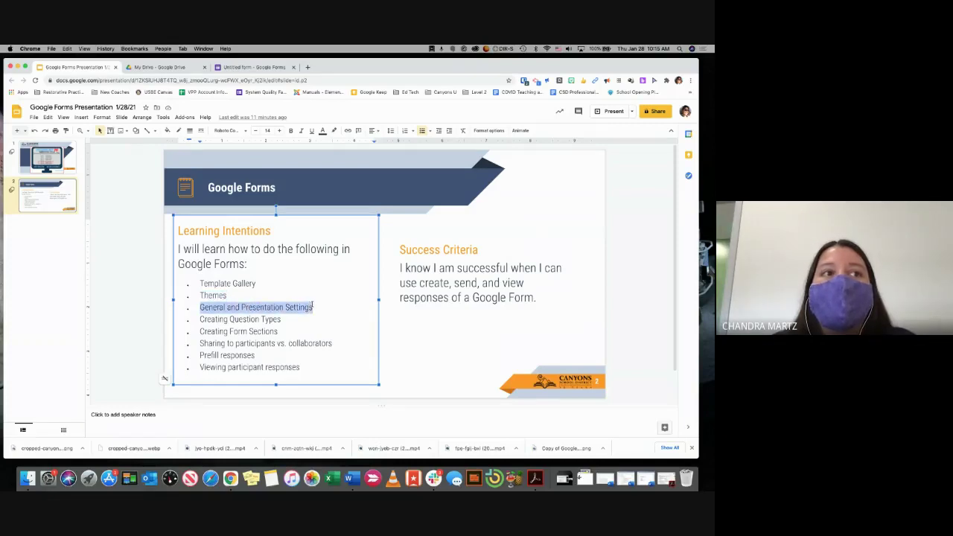
- Highlight Creating Question Types under Learning Intentions on the slide and switch back to the Untitled form
{"action": "left_click", "coordinate": [201, 319]}
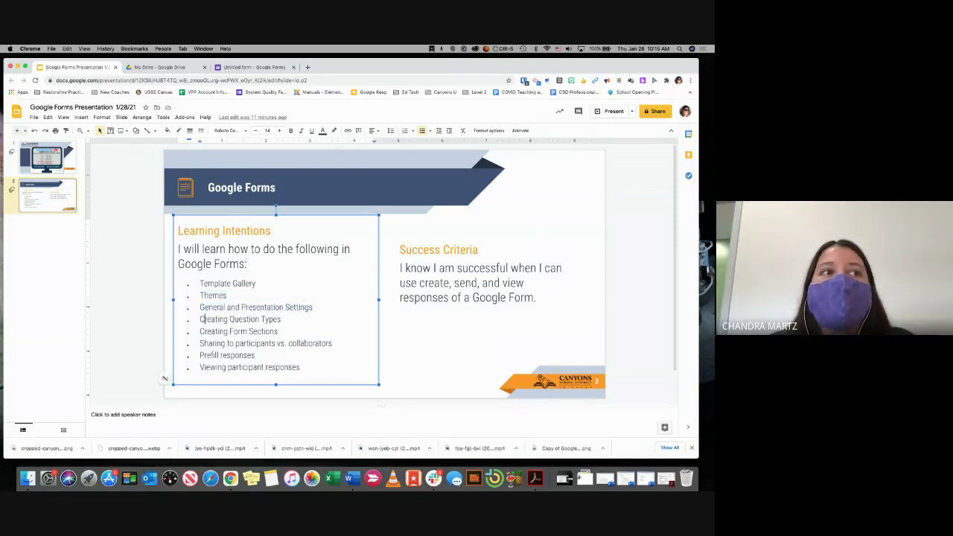
{"action": "left_click_drag", "start_coordinate": [201, 319], "coordinate": [283, 319]}
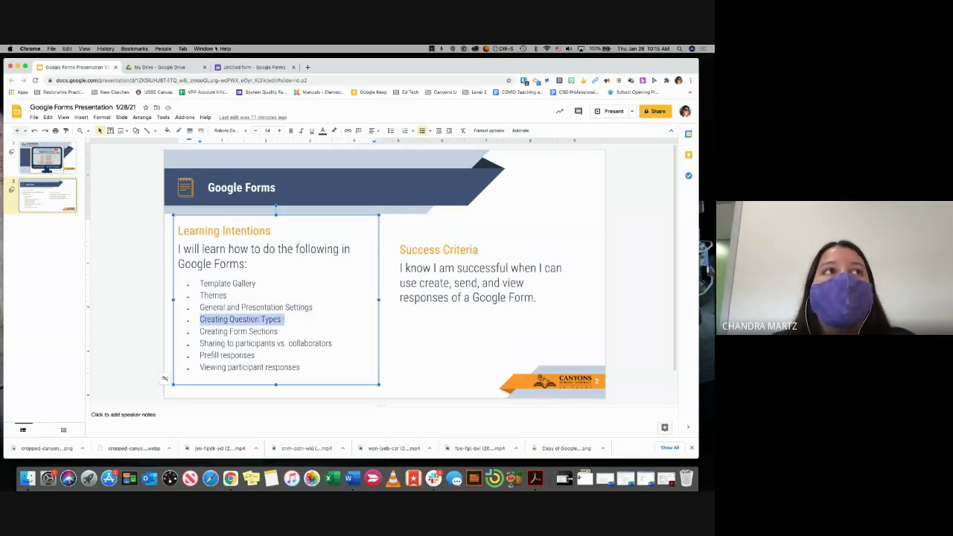
{"action": "left_click", "coordinate": [234, 68]}
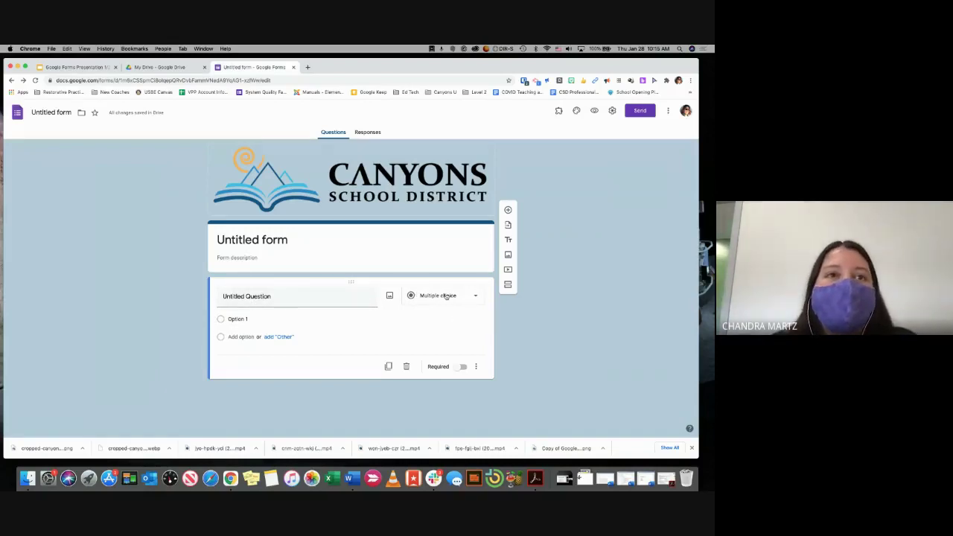
- Title the untitled question Name and review the available question types, keeping it as Short answer
{"action": "left_click", "coordinate": [334, 298]}
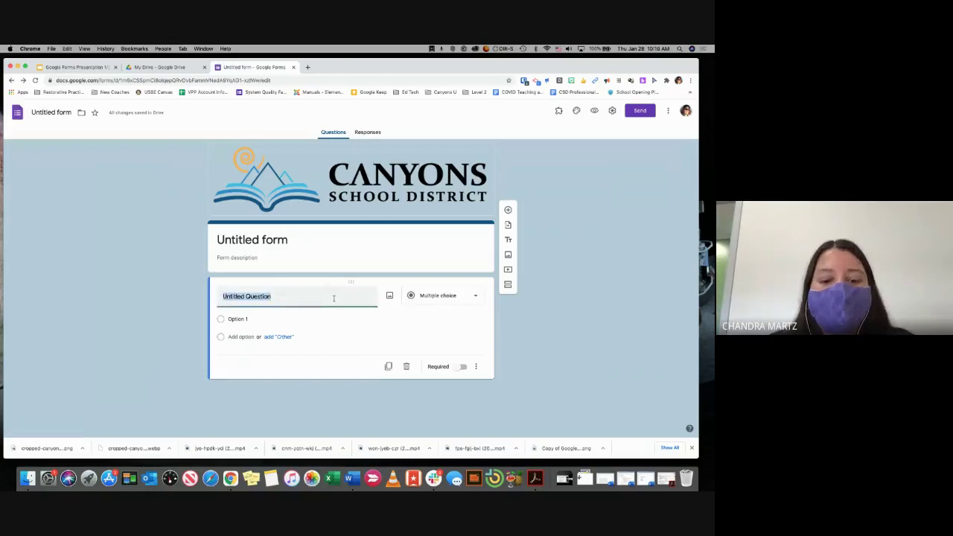
{"action": "type", "text": "Name"}
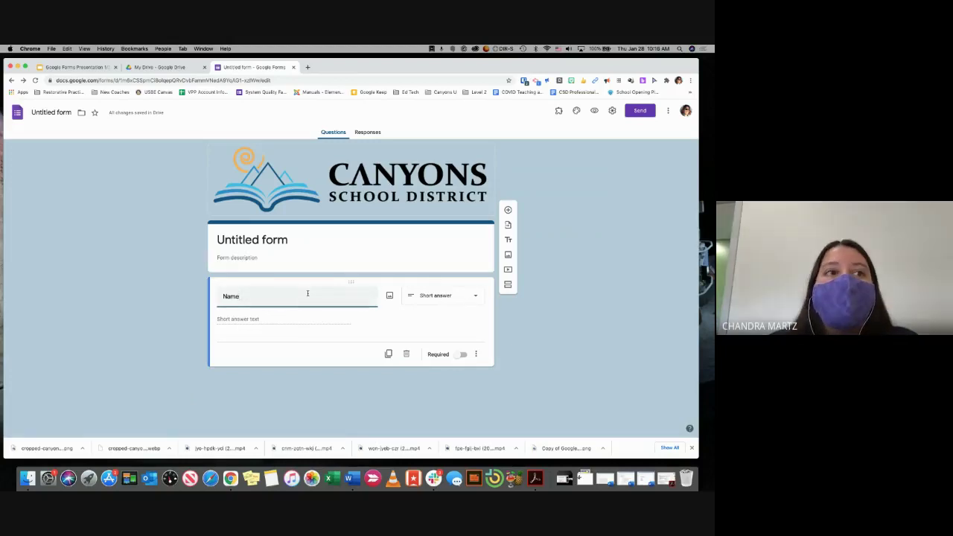
{"action": "left_click", "coordinate": [464, 297]}
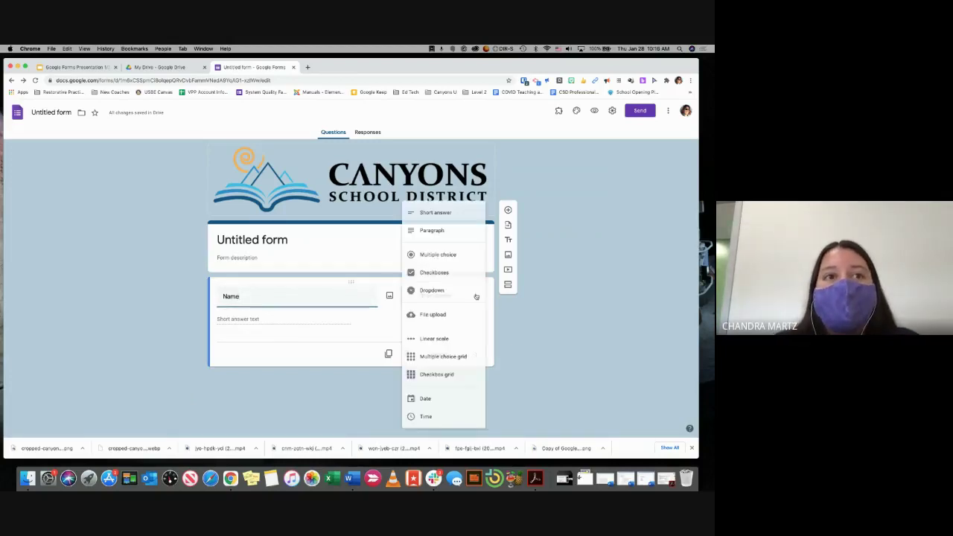
{"action": "left_click", "coordinate": [307, 293]}
{"action": "left_click", "coordinate": [307, 293]}
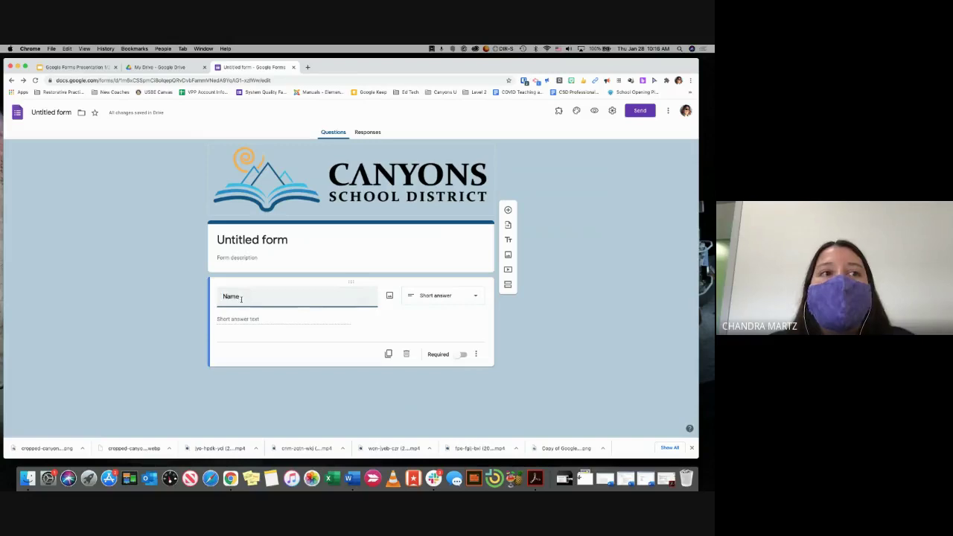
- Show the description on the Name question and enter "(Last, First)" as its text
{"action": "left_click", "coordinate": [476, 355]}
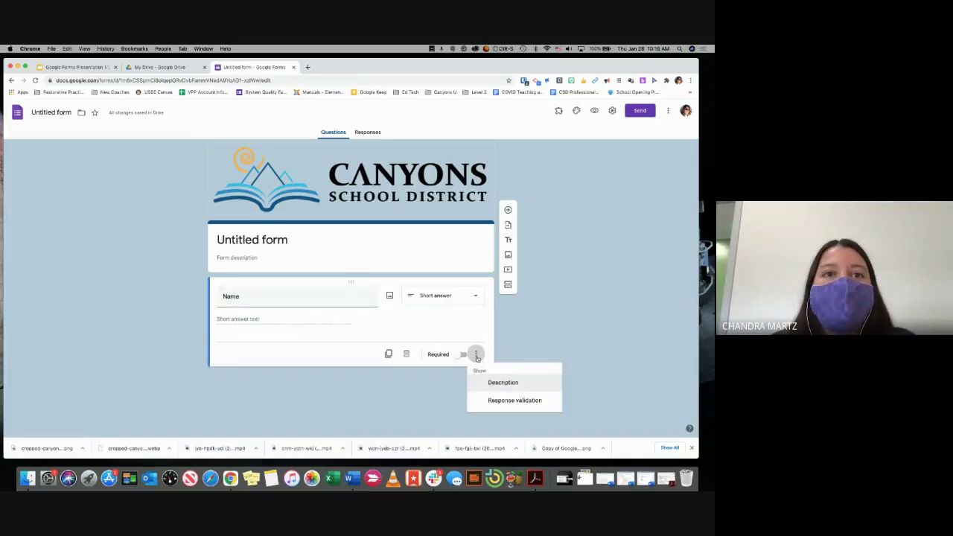
{"action": "left_click", "coordinate": [503, 385]}
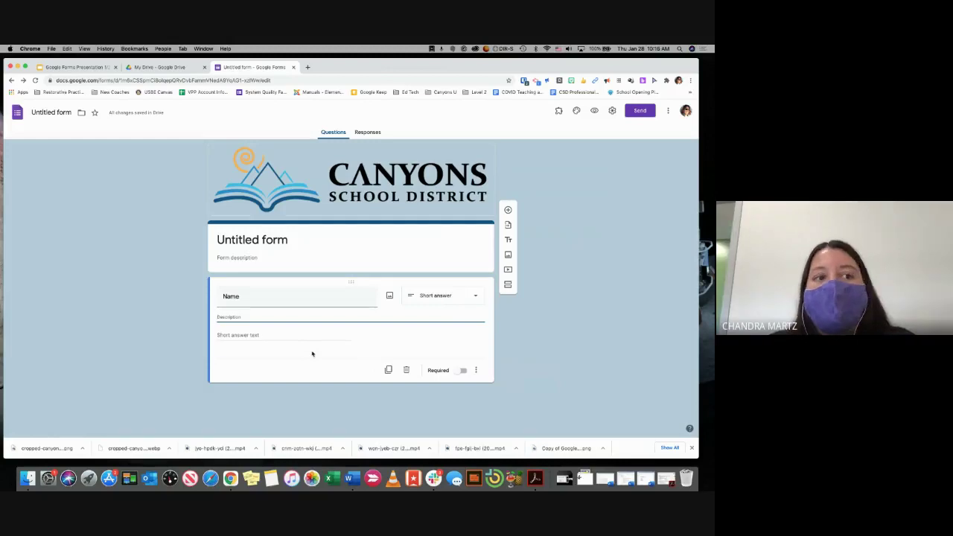
{"action": "type", "text": "F"}
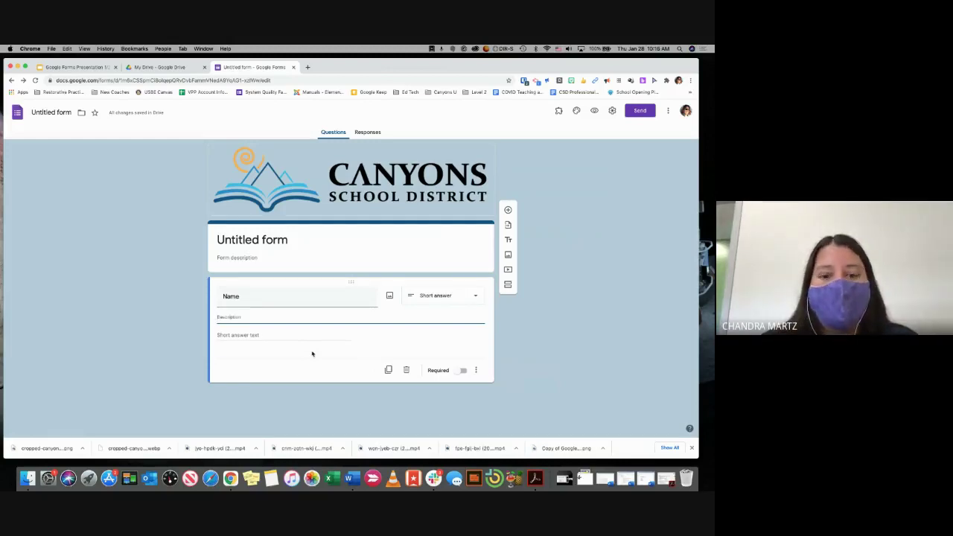
{"action": "type", "text": "First and"}
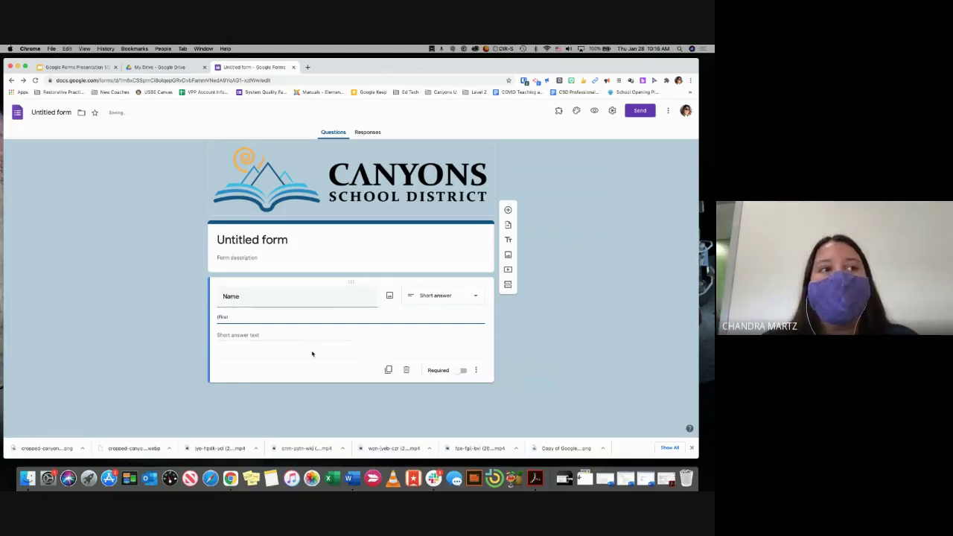
{"action": "key", "text": "BackSpace"}
{"action": "key", "text": "BackSpace"}
{"action": "key", "text": "BackSpace"}
{"action": "key", "text": "BackSpace"}
{"action": "key", "text": "BackSpace"}
{"action": "key", "text": "BackSpace"}
{"action": "key", "text": "BackSpace"}
{"action": "key", "text": "BackSpace"}
{"action": "key", "text": "BackSpace"}
{"action": "key", "text": "BackSpace"}
{"action": "key", "text": "BackSpace"}
{"action": "type", "text": "Last, First)"}
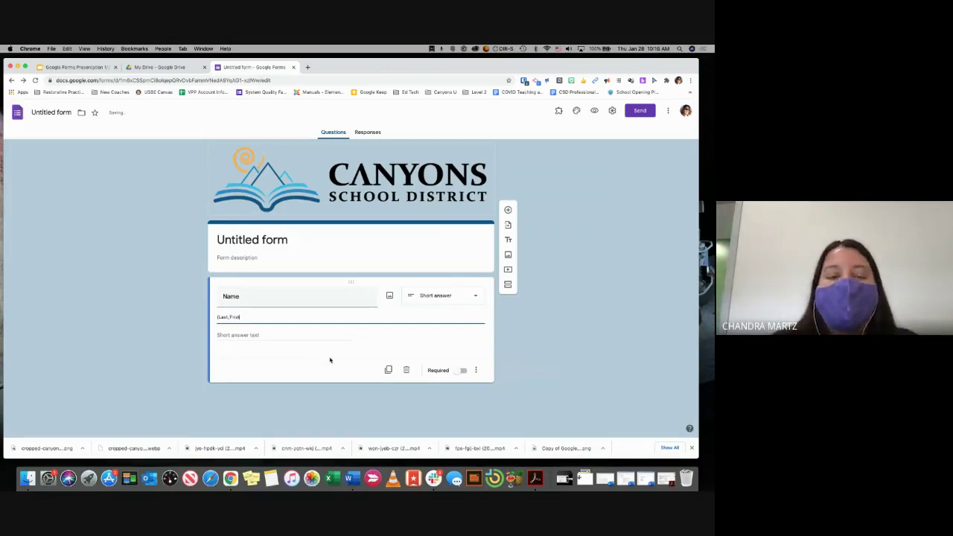
{"action": "left_click", "coordinate": [179, 335]}
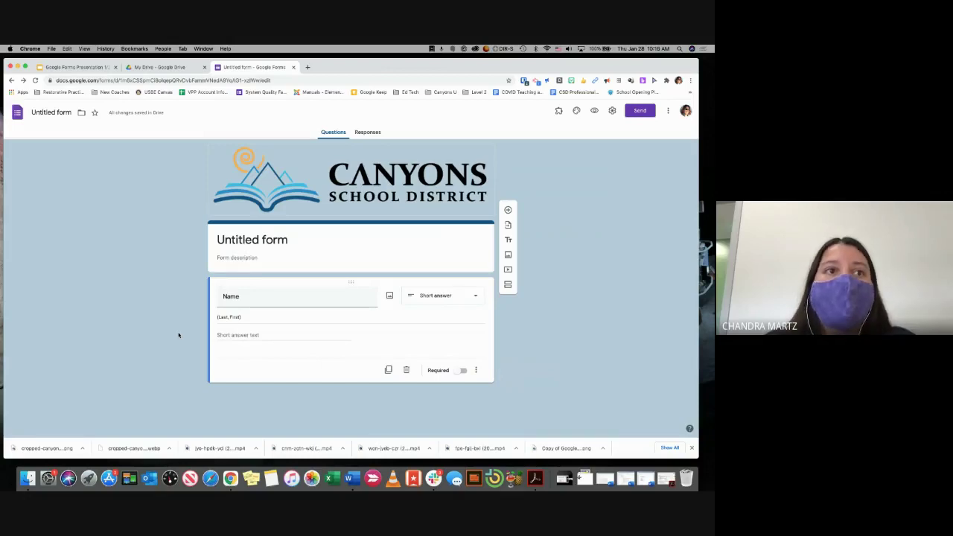
- Retitle the Name question as First Name and clear its description text
{"action": "double_click", "coordinate": [248, 296]}
{"action": "left_click", "coordinate": [222, 296]}
{"action": "type", "text": "First"}
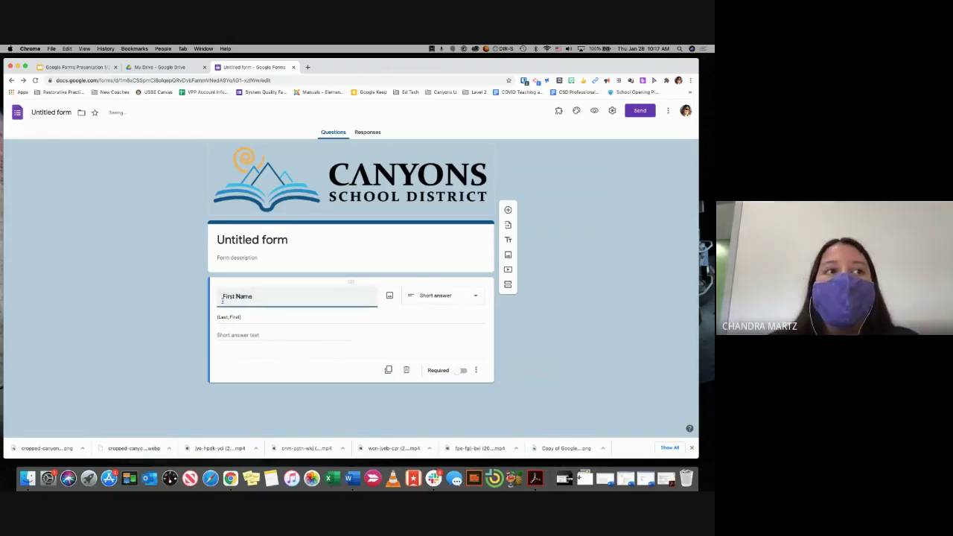
{"action": "left_click_drag", "start_coordinate": [246, 318], "coordinate": [214, 320]}
{"action": "key", "text": "BackSpace"}
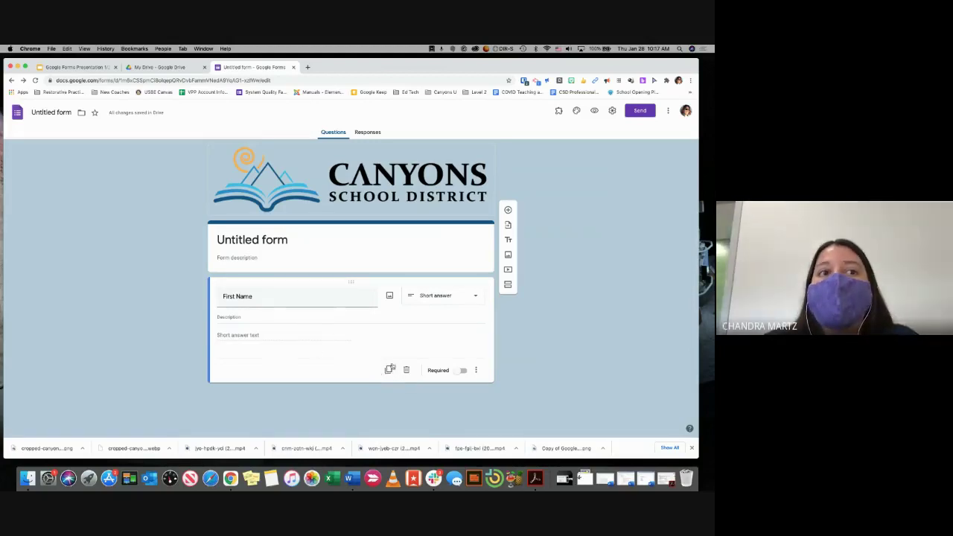
- Duplicate the First Name question and retitle the copy as Last Name
{"action": "left_click", "coordinate": [388, 370]}
{"action": "left_click", "coordinate": [235, 365]}
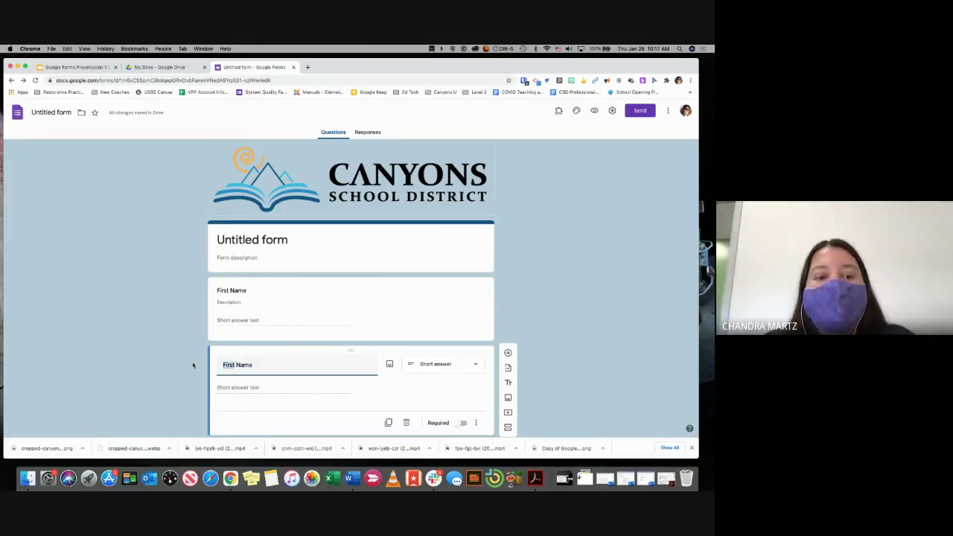
{"action": "type", "text": "Last"}
{"action": "left_click", "coordinate": [153, 340]}
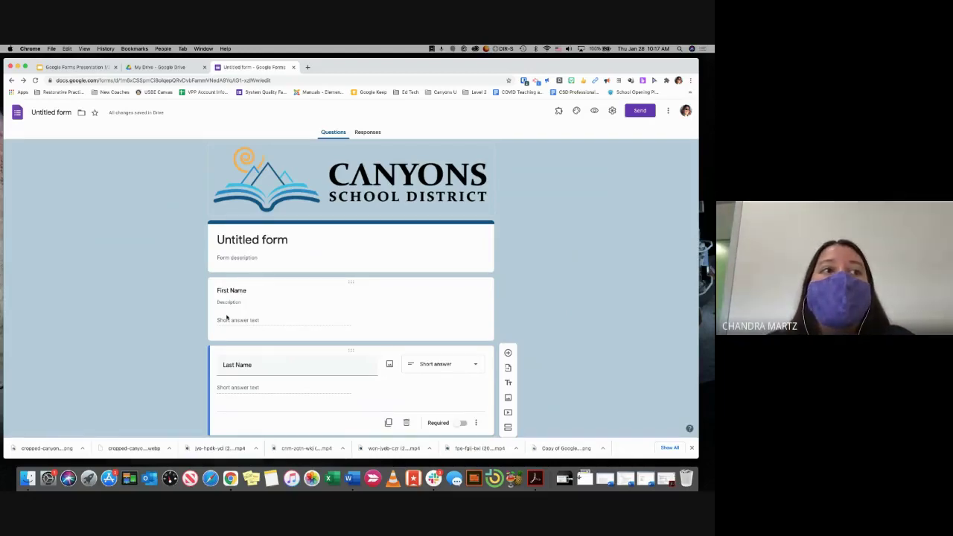
- Add a multiple choice question below Last Name and title it "Top School Prefence"
{"action": "scroll", "coordinate": [228, 317], "scroll_direction": "down", "scroll_amount": 1}
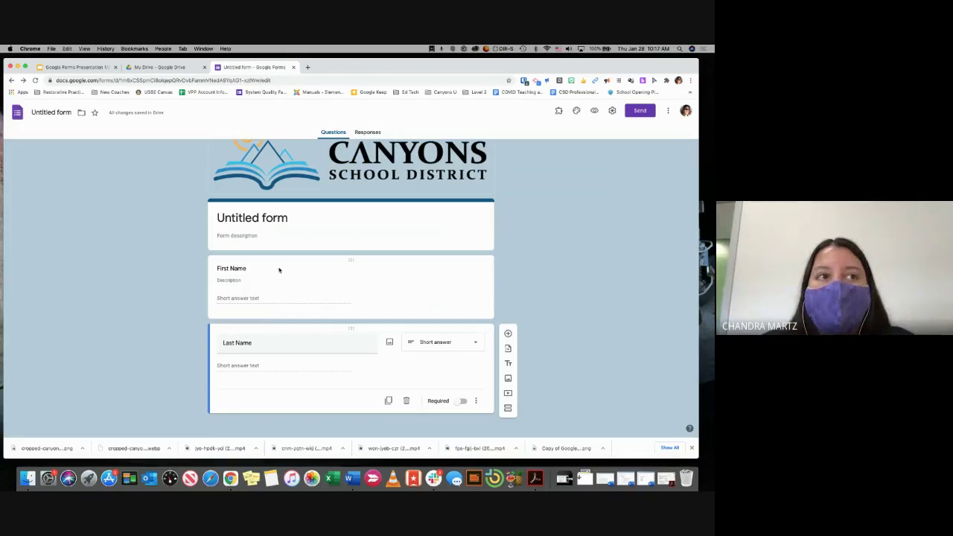
{"action": "left_click", "coordinate": [508, 335]}
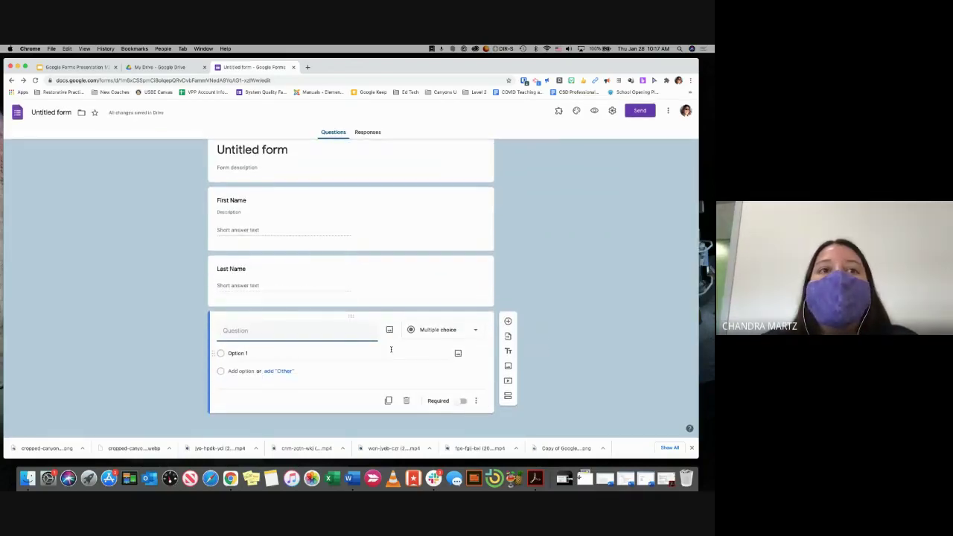
{"action": "left_click", "coordinate": [476, 331]}
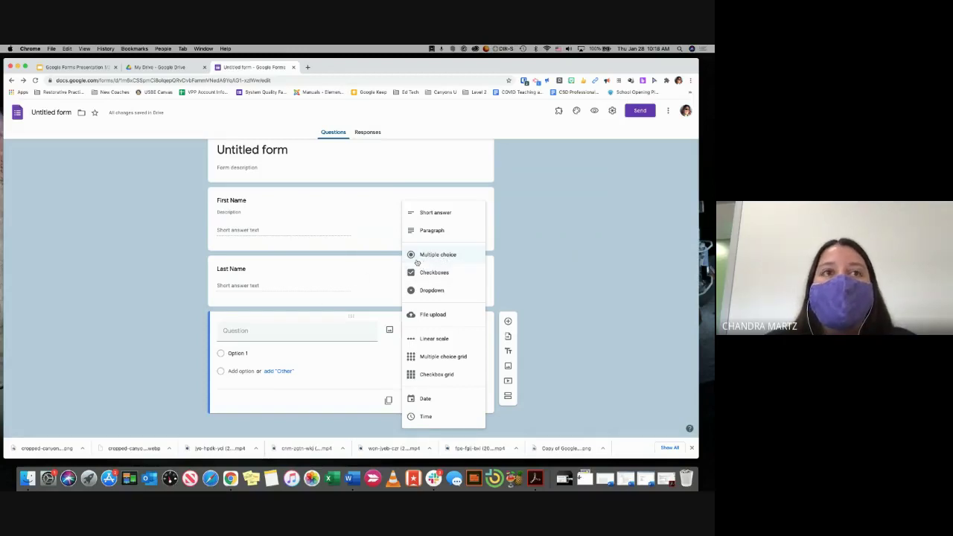
{"action": "left_click", "coordinate": [265, 328]}
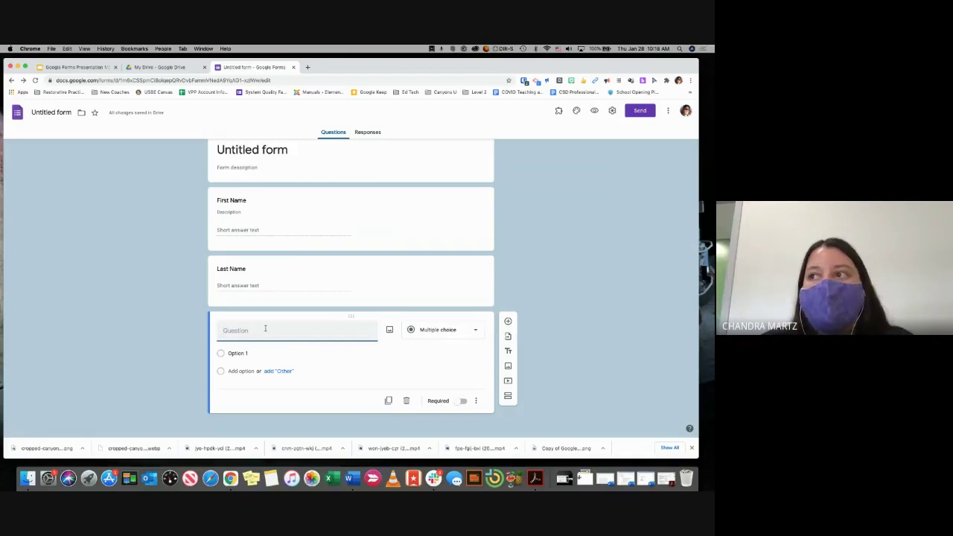
{"action": "type", "text": "Top Scho"}
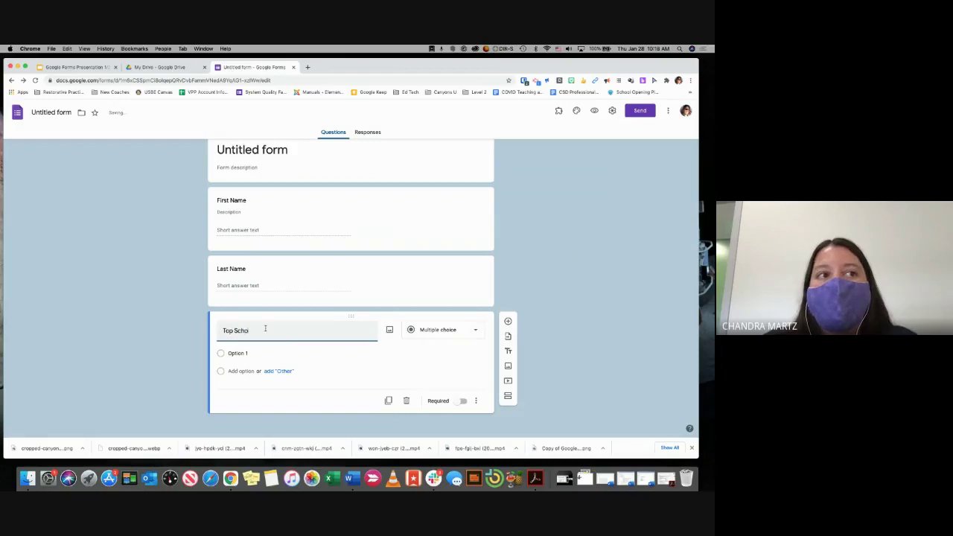
{"action": "type", "text": "ol Prefenc"}
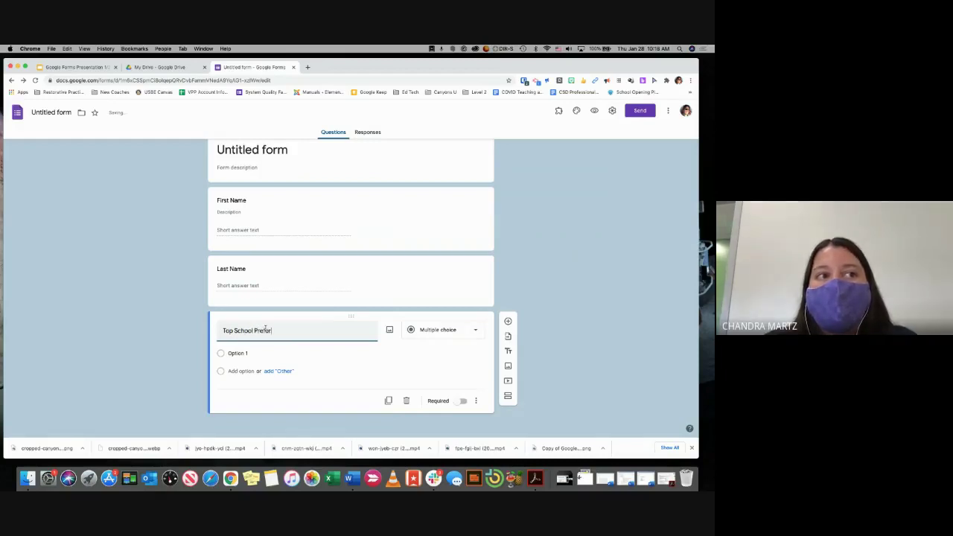
{"action": "type", "text": "e"}
- Fill in the answer options Elementary, Middle, HS and Online for the Top School Prefence question
{"action": "left_click", "coordinate": [239, 353]}
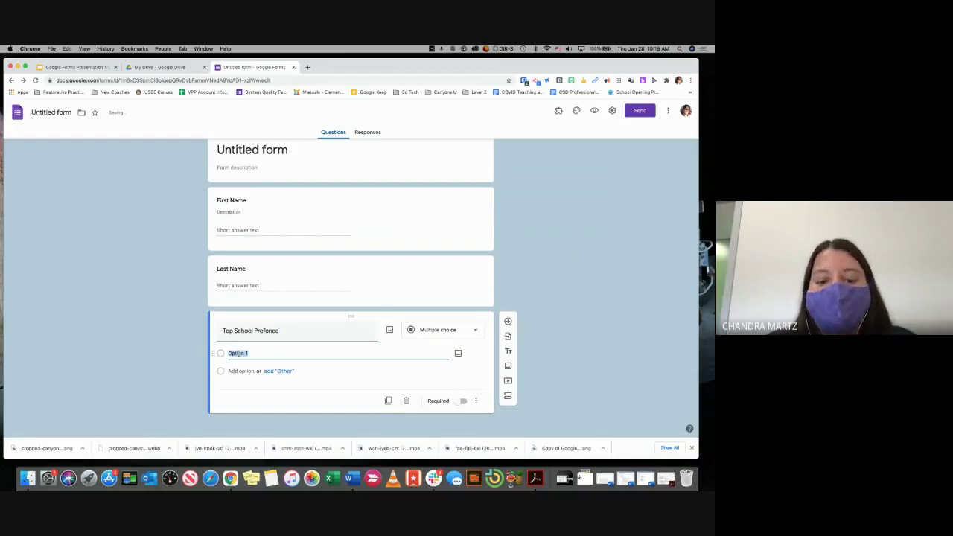
{"action": "type", "text": "Element"}
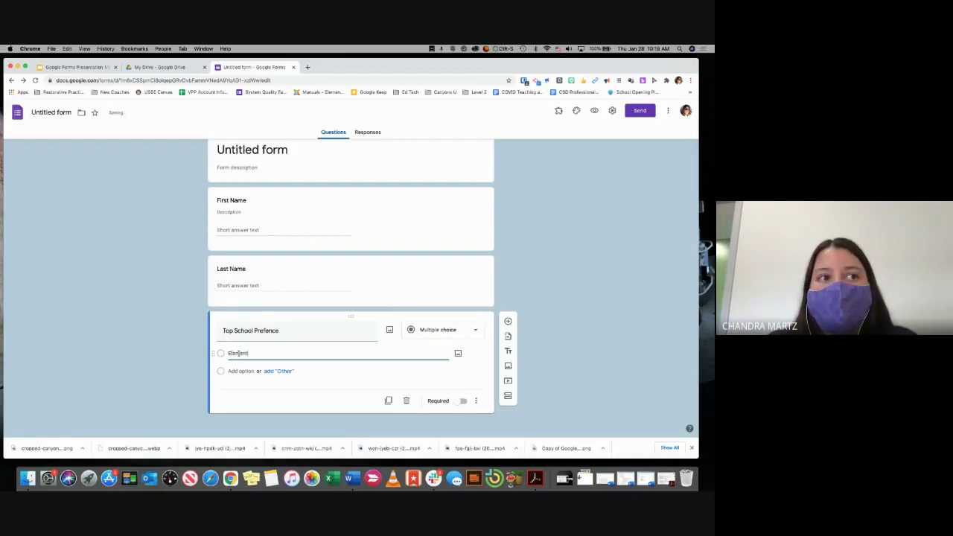
{"action": "type", "text": "ary"}
{"action": "left_click", "coordinate": [234, 371]}
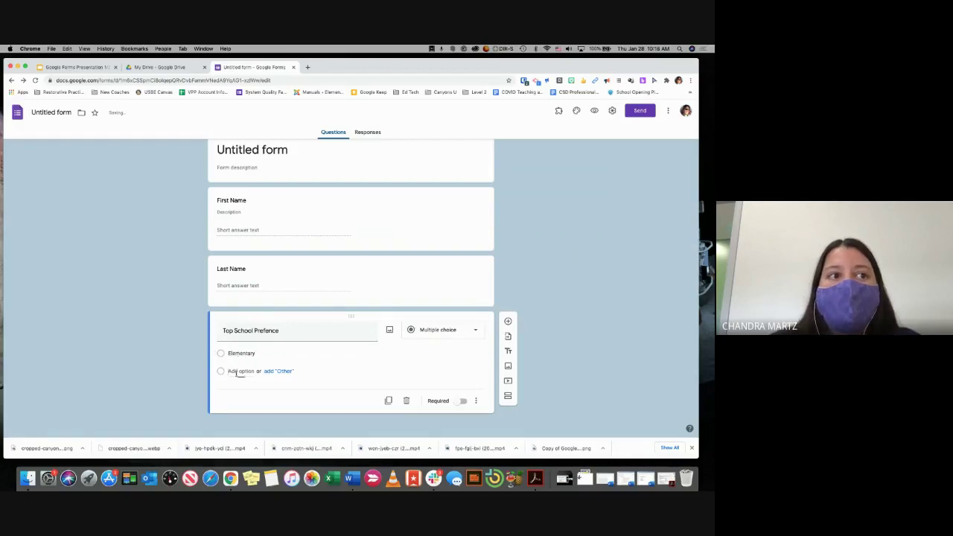
{"action": "left_click", "coordinate": [237, 371]}
{"action": "type", "text": "Middle"}
{"action": "left_click", "coordinate": [238, 388]}
{"action": "type", "text": "HS"}
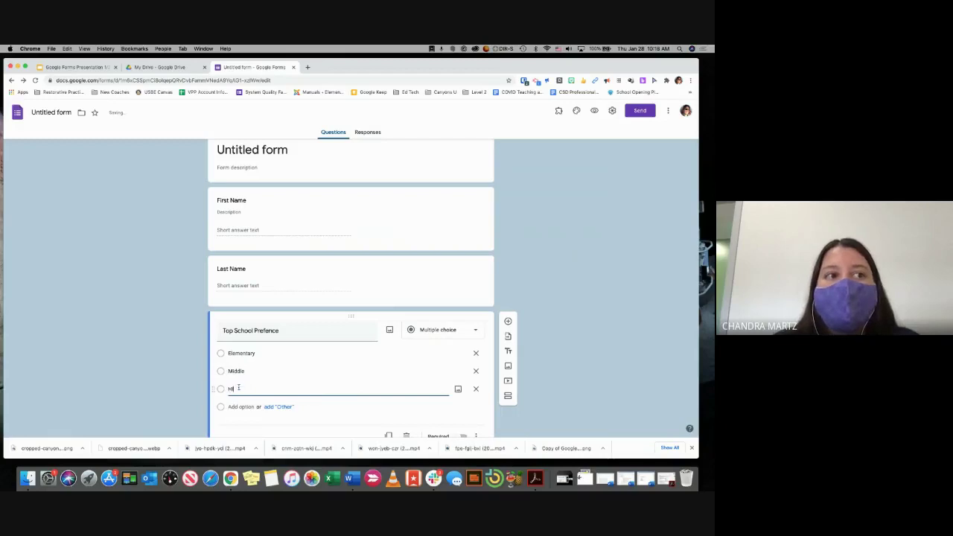
{"action": "left_click", "coordinate": [237, 407]}
{"action": "type", "text": "Oth"}
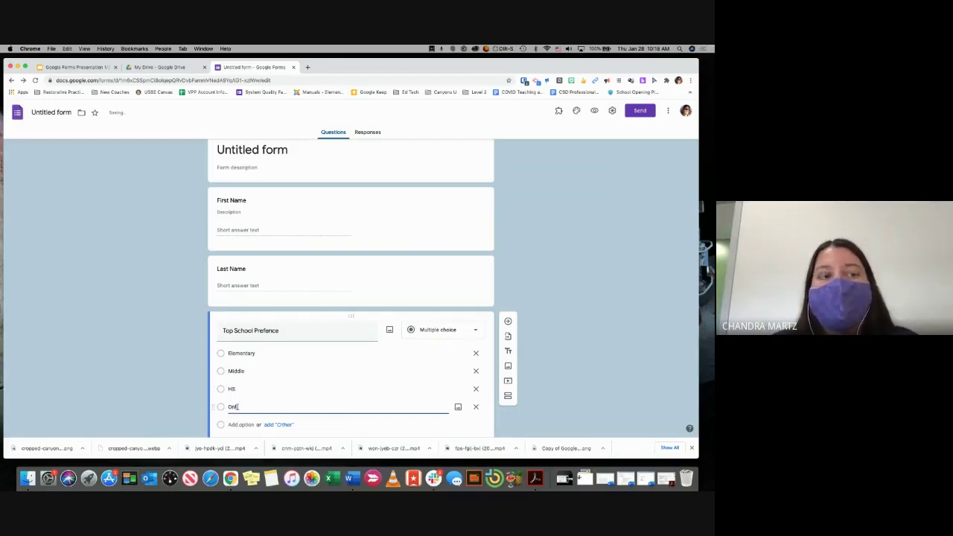
{"action": "left_click", "coordinate": [170, 385]}
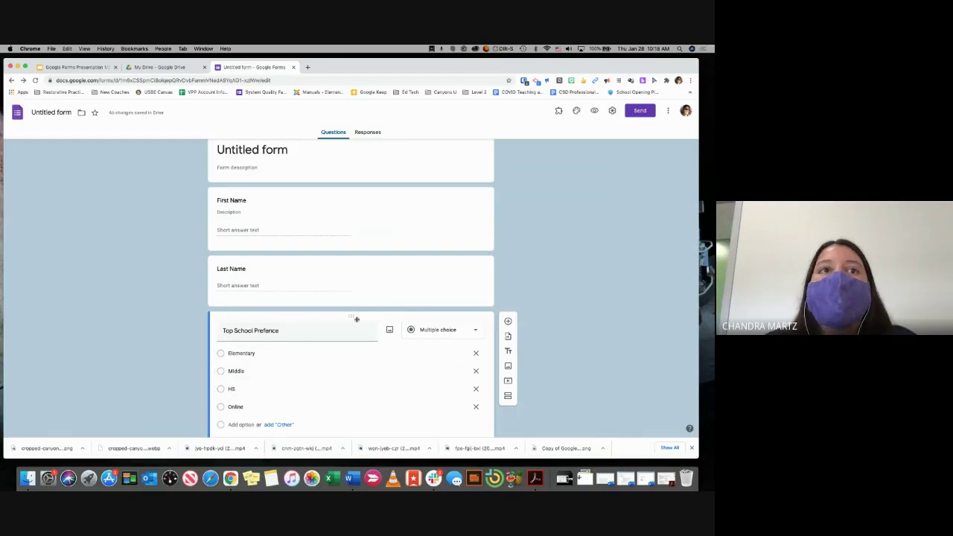
{"action": "left_click", "coordinate": [222, 354]}
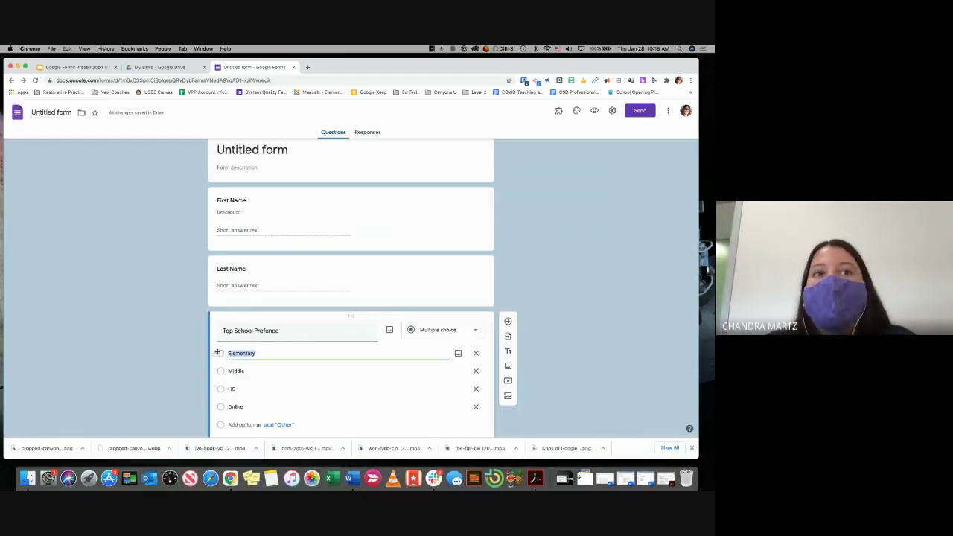
{"action": "left_click", "coordinate": [192, 330]}
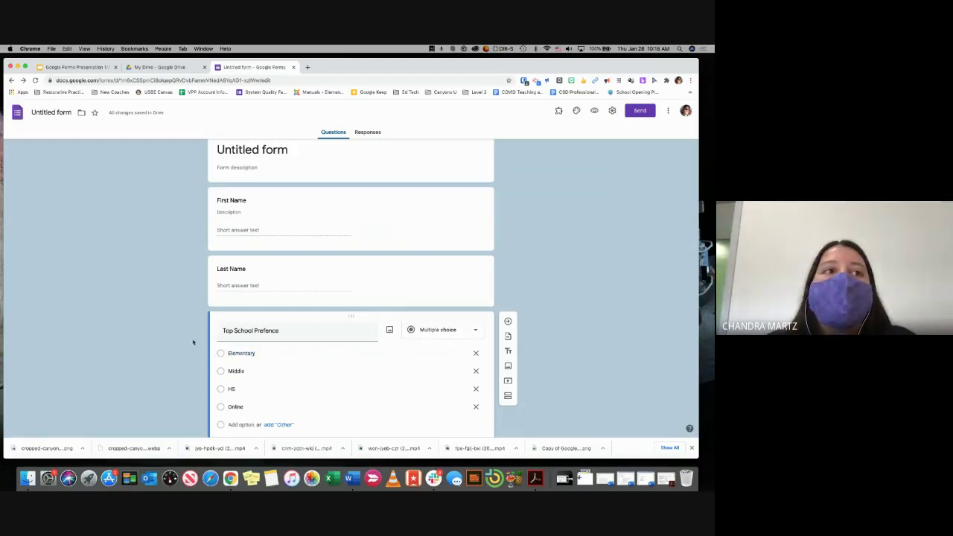
{"action": "scroll", "coordinate": [193, 342], "scroll_direction": "down", "scroll_amount": 3}
{"action": "left_click", "coordinate": [508, 267]}
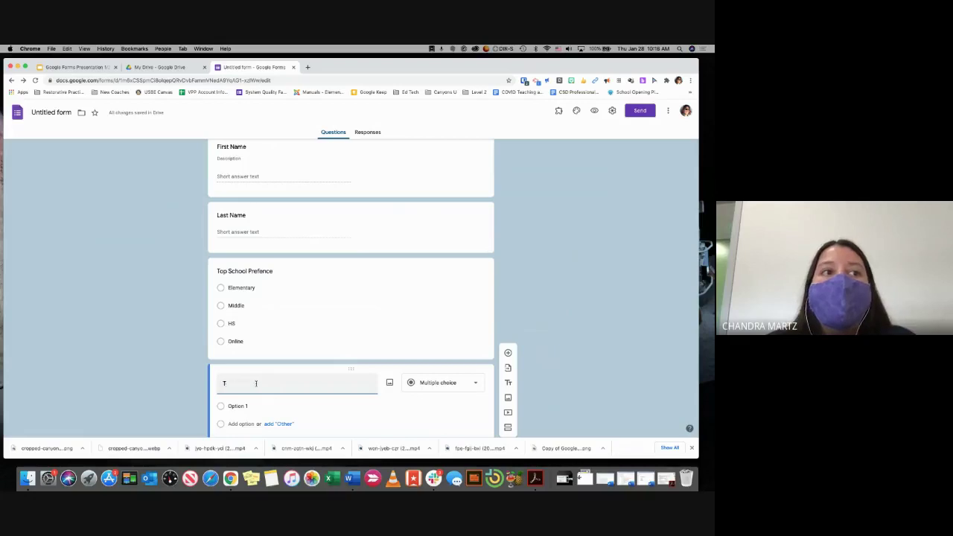
{"action": "scroll", "coordinate": [467, 350], "scroll_direction": "down", "scroll_amount": 2}
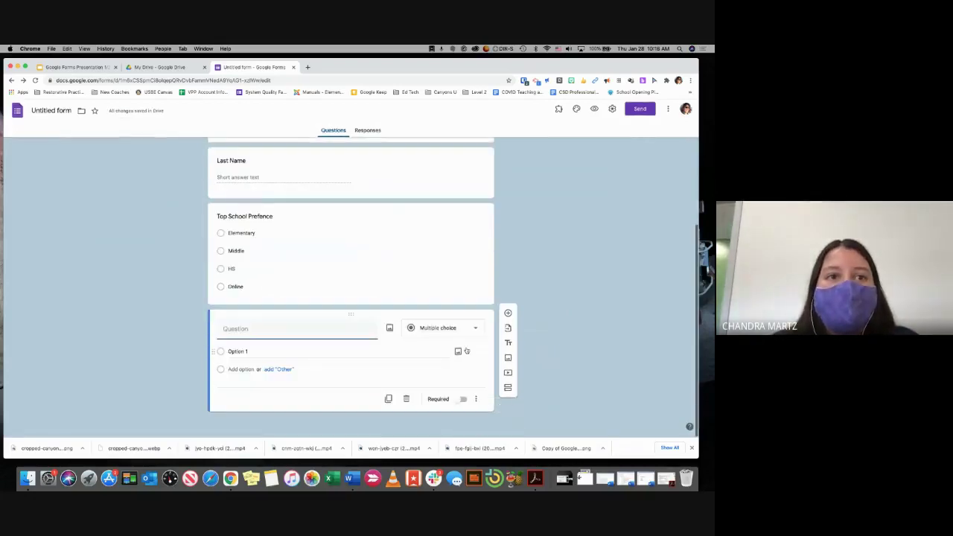
{"action": "left_click", "coordinate": [405, 398]}
- Duplicate the Top School Prefence question in place of the blank one and correct the copy's title to "Top School Preference"
{"action": "left_click", "coordinate": [388, 401]}
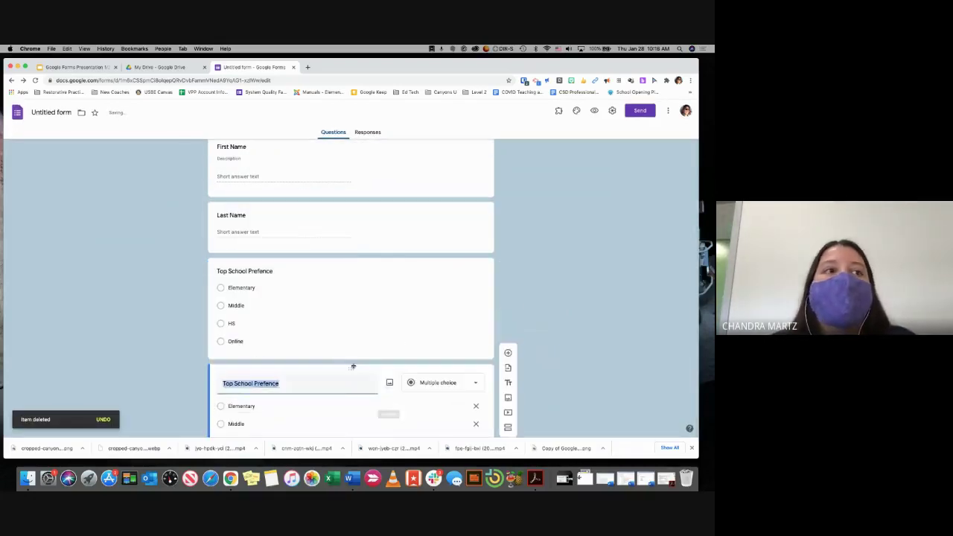
{"action": "key", "text": "Right"}
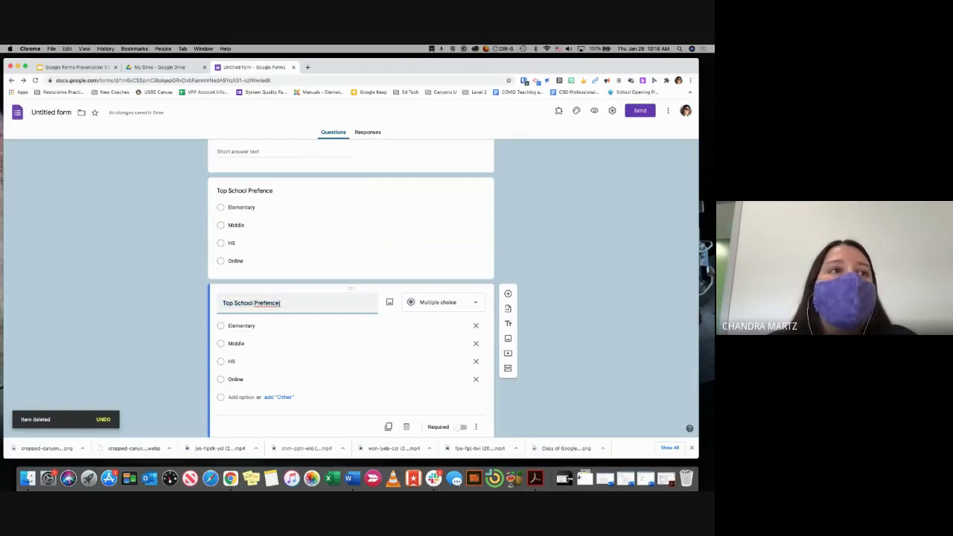
{"action": "key", "text": "BackSpace"}
{"action": "key", "text": "BackSpace"}
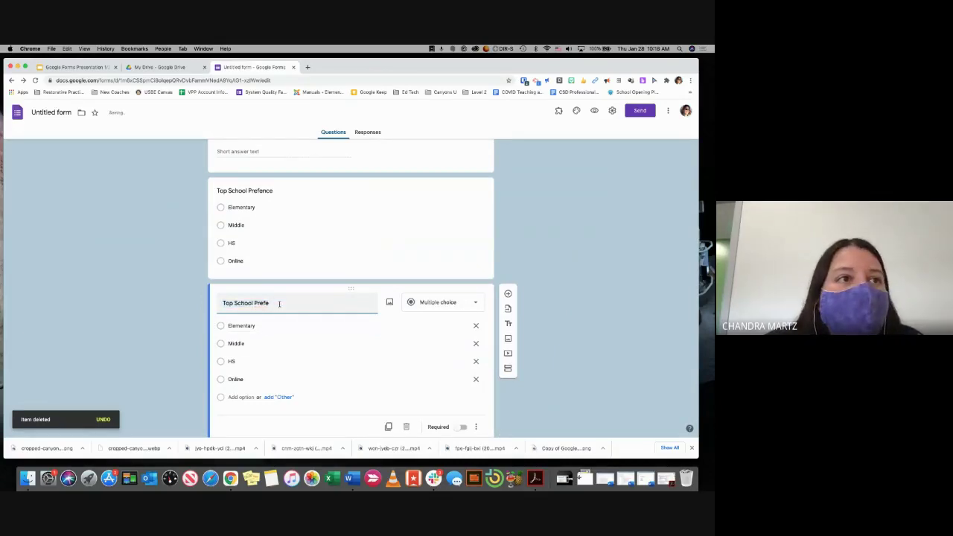
{"action": "type", "text": "rence"}
- Correct the spelling of the original multiple choice question's title to "Top School Preference"
{"action": "triple_click", "coordinate": [272, 194]}
{"action": "left_click", "coordinate": [282, 196]}
{"action": "key", "text": "BackSpace"}
{"action": "type", "text": "re"}
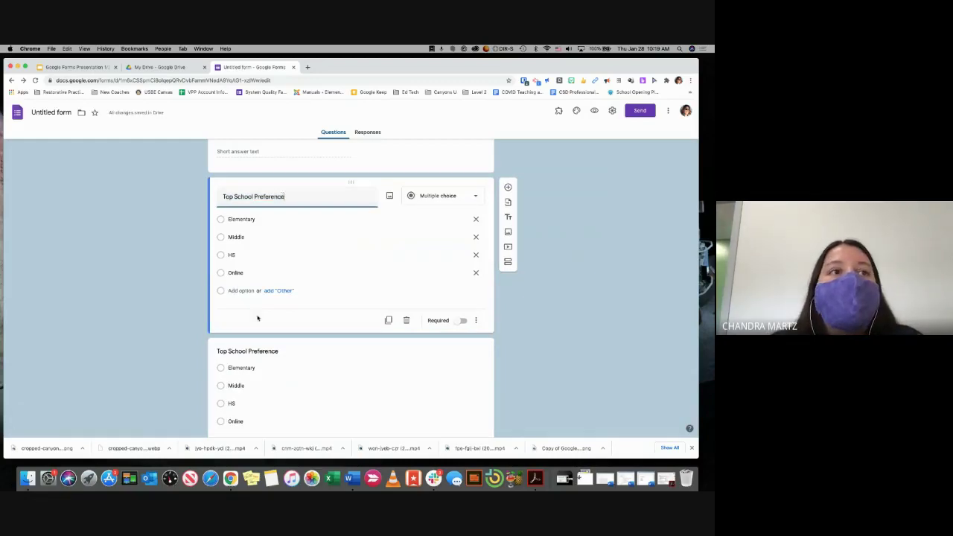
- Change the duplicated Top School Preference question to Checkboxes and retitle it "Top School Preferences"
{"action": "left_click", "coordinate": [261, 358]}
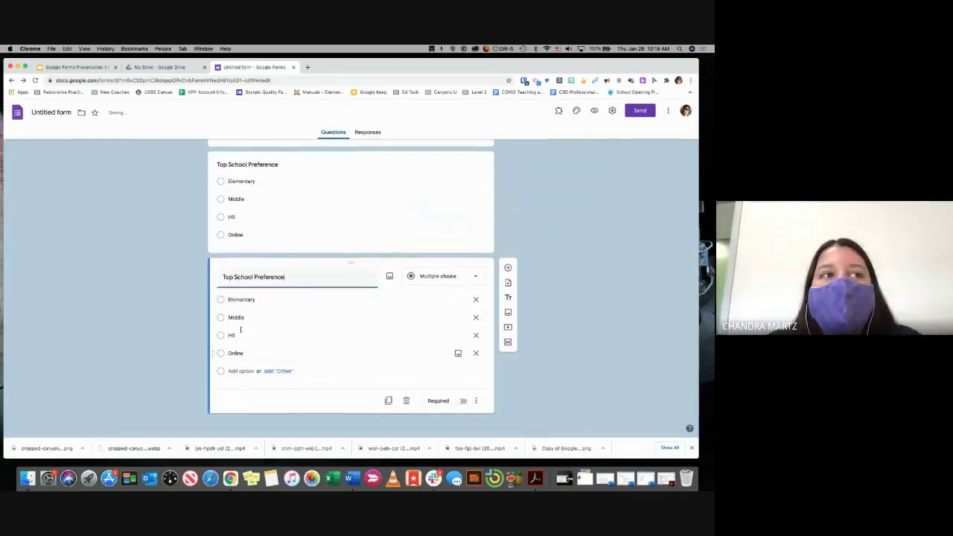
{"action": "left_click", "coordinate": [472, 277]}
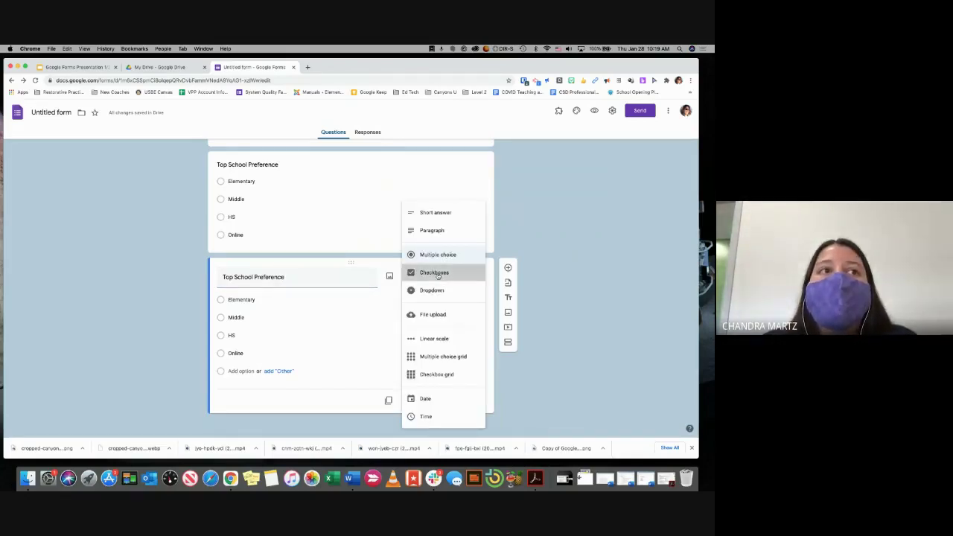
{"action": "left_click", "coordinate": [438, 274]}
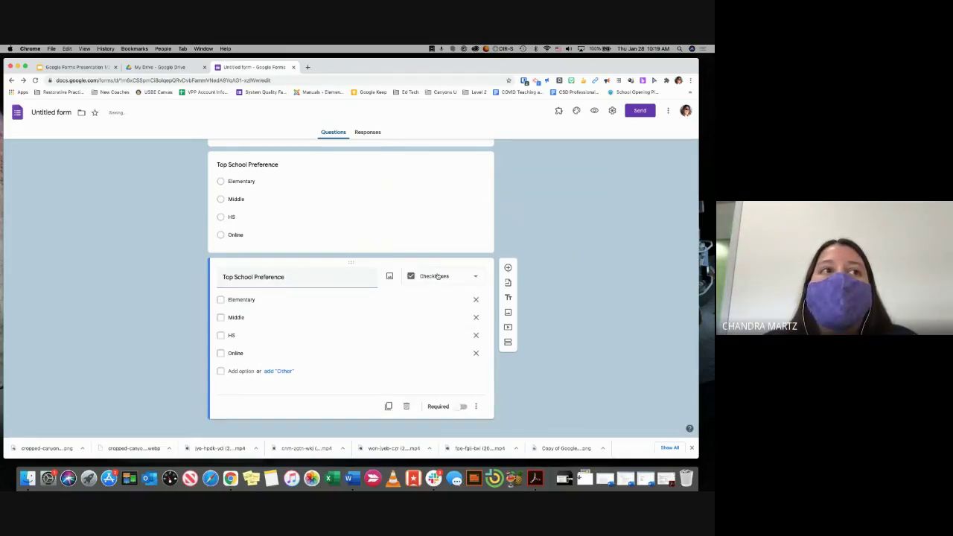
{"action": "left_click", "coordinate": [285, 277]}
{"action": "type", "text": "s"}
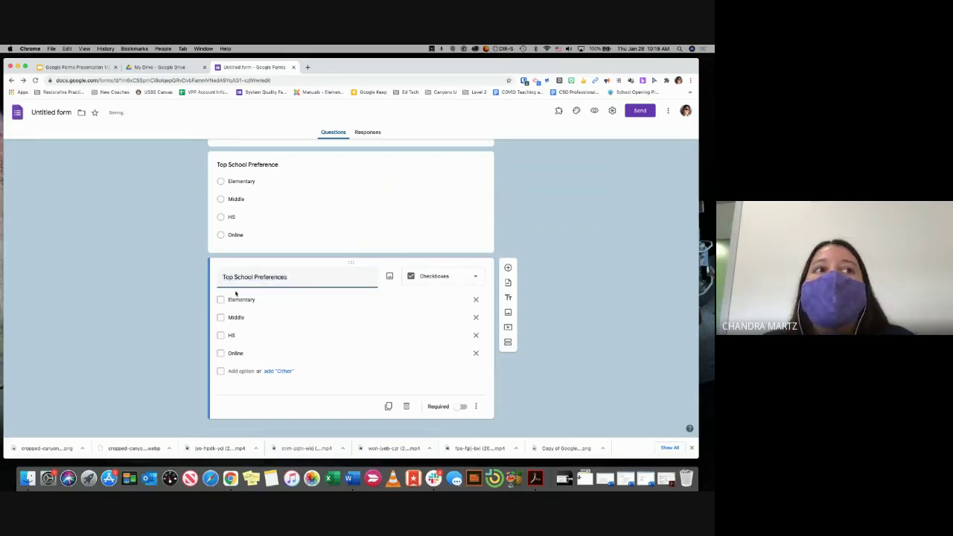
{"action": "left_click", "coordinate": [221, 300]}
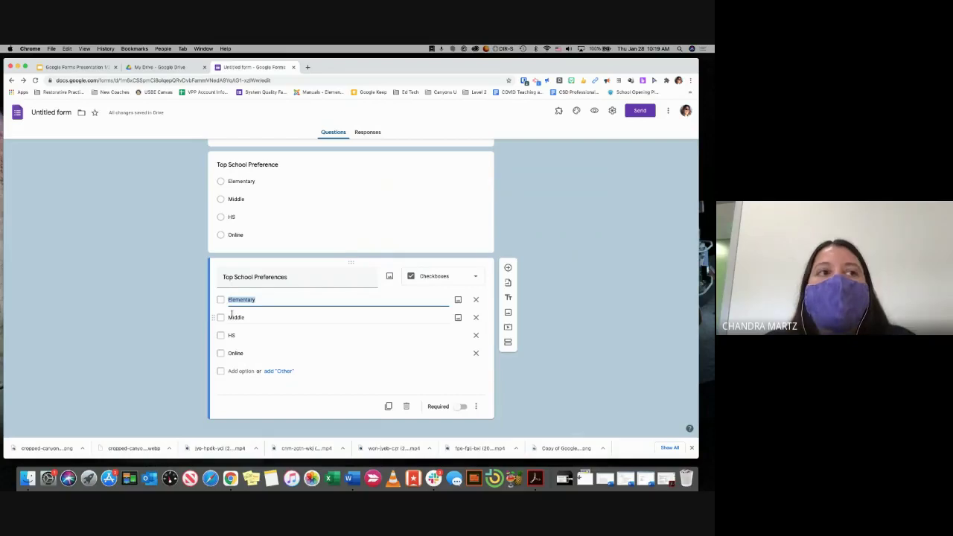
{"action": "left_click", "coordinate": [450, 298]}
- Duplicate the Top School Preferences checkbox question and change the copy's type to Dropdown
{"action": "scroll", "coordinate": [450, 284], "scroll_direction": "down", "scroll_amount": 1}
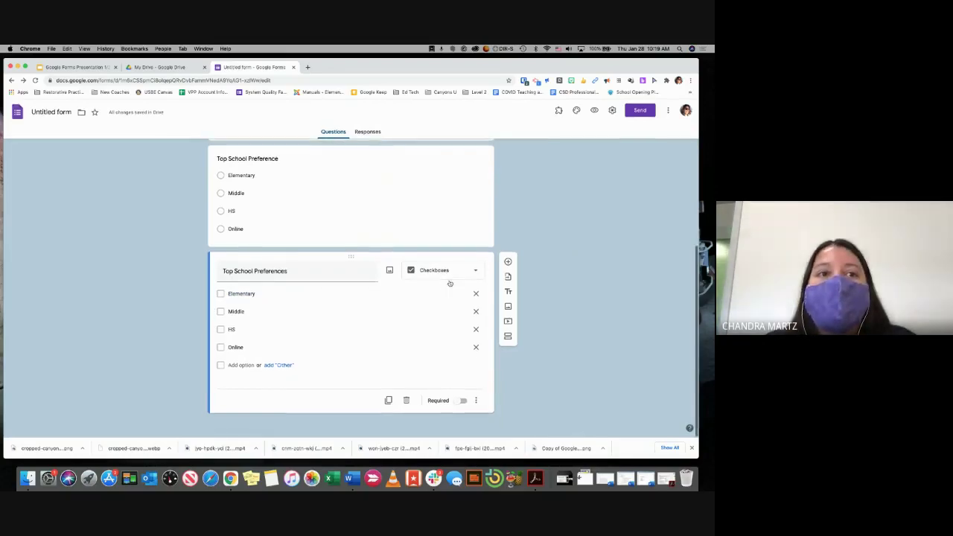
{"action": "left_click", "coordinate": [388, 400]}
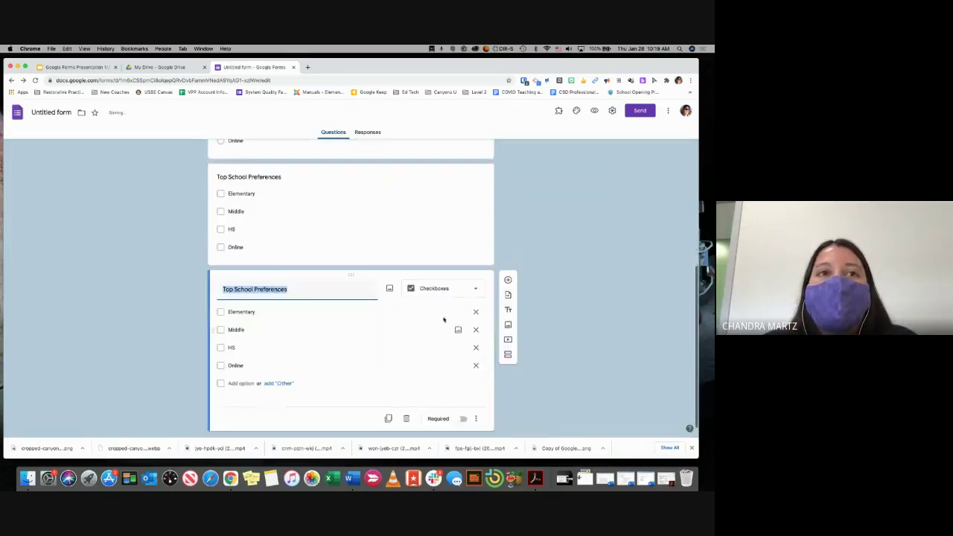
{"action": "left_click", "coordinate": [441, 288]}
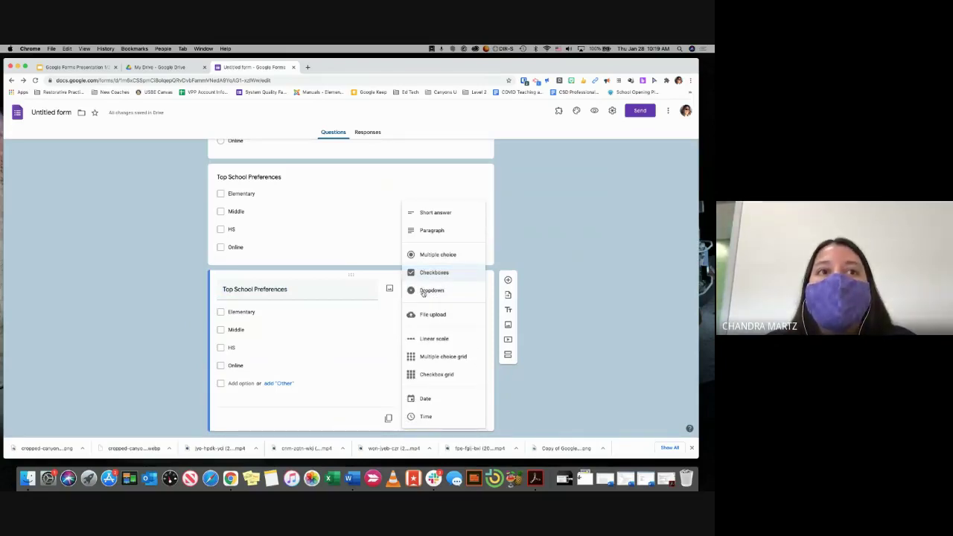
{"action": "left_click", "coordinate": [423, 292]}
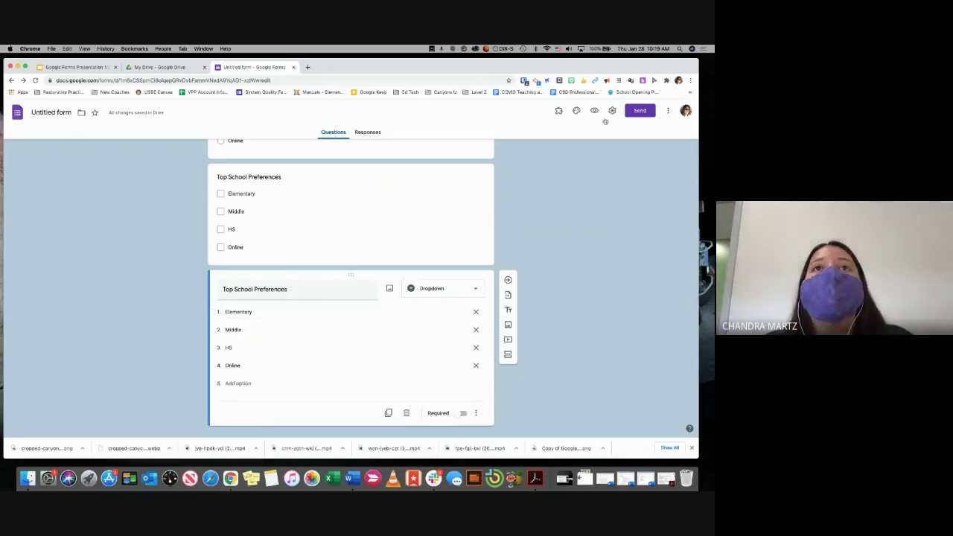
- Preview the form and test the multiple choice question by choosing Elementary, HS and finally Online
{"action": "left_click", "coordinate": [593, 110]}
{"action": "scroll", "coordinate": [401, 192], "scroll_direction": "down", "scroll_amount": 3}
{"action": "scroll", "coordinate": [387, 192], "scroll_direction": "down", "scroll_amount": 1}
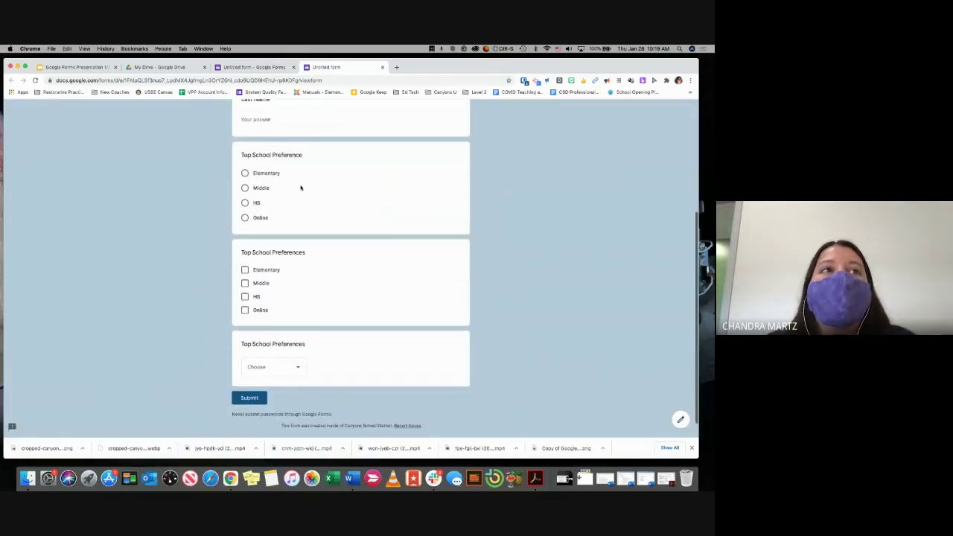
{"action": "left_click", "coordinate": [246, 174]}
{"action": "left_click", "coordinate": [245, 203]}
{"action": "left_click", "coordinate": [245, 217]}
- Test the previewed checkbox question by selecting Elementary and HS, and examine the choices in the dropdown question
{"action": "scroll", "coordinate": [245, 222], "scroll_direction": "down", "scroll_amount": 2}
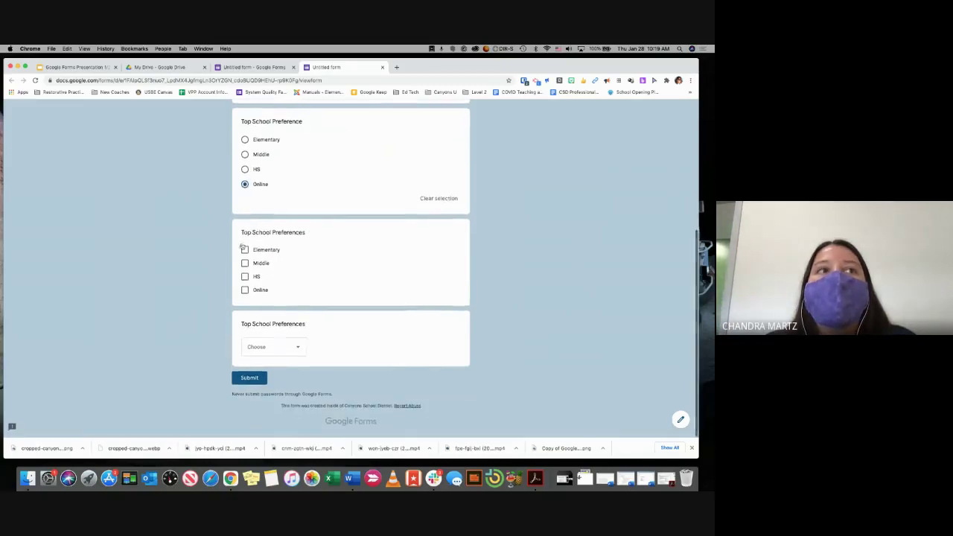
{"action": "left_click", "coordinate": [245, 250]}
{"action": "left_click", "coordinate": [245, 277]}
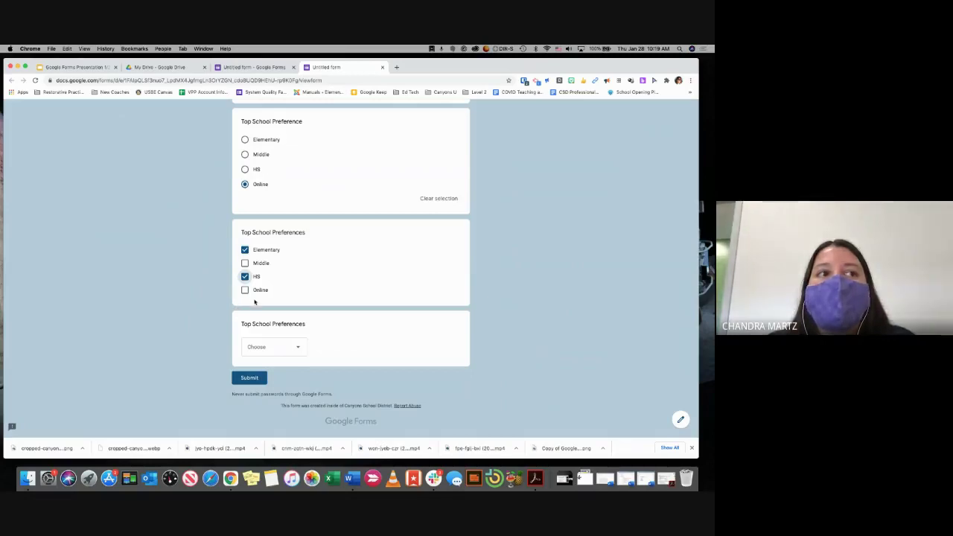
{"action": "left_click", "coordinate": [296, 348]}
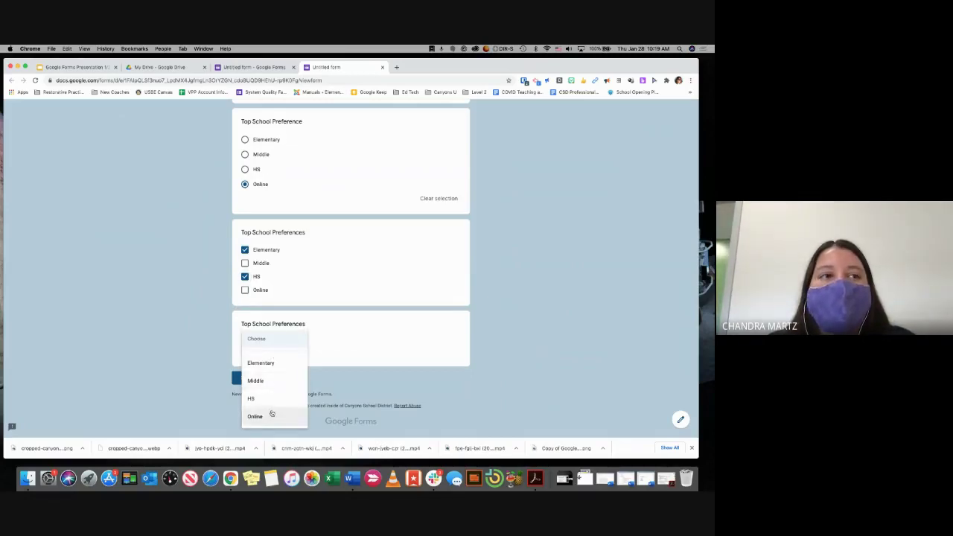
{"action": "left_click", "coordinate": [204, 347]}
{"action": "scroll", "coordinate": [205, 350], "scroll_direction": "up", "scroll_amount": 5}
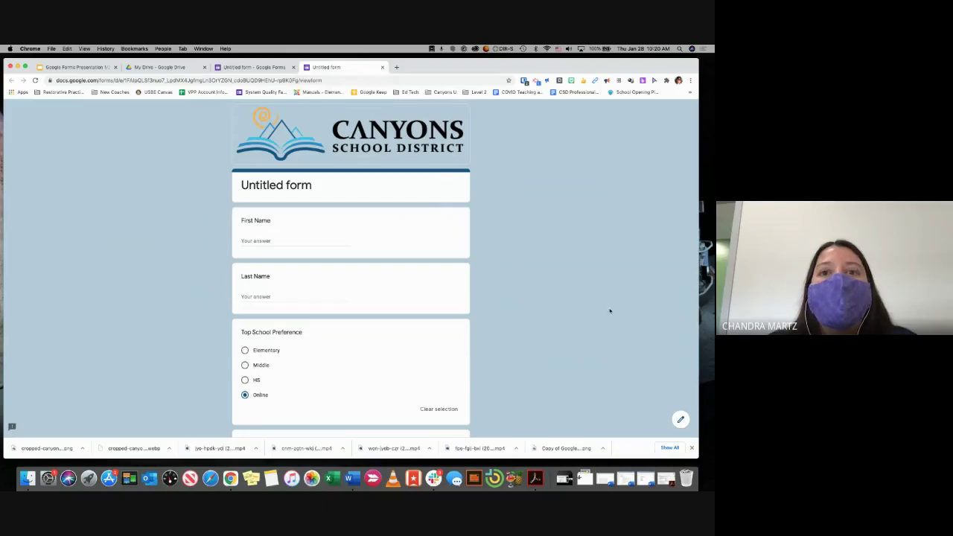
- Leave the form preview without keeping the trial answers, and close the extra editing tab to return to the original form editor
{"action": "left_click", "coordinate": [681, 421]}
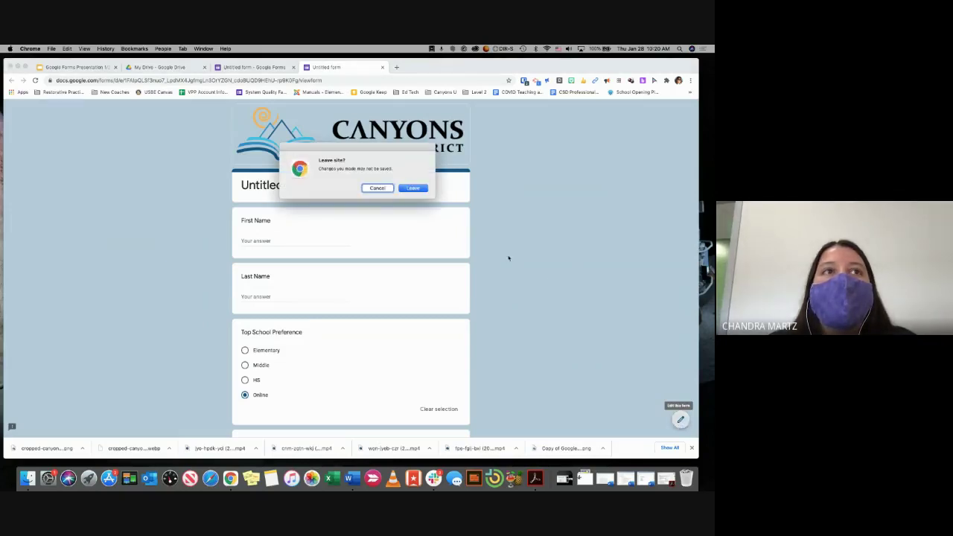
{"action": "left_click", "coordinate": [413, 188]}
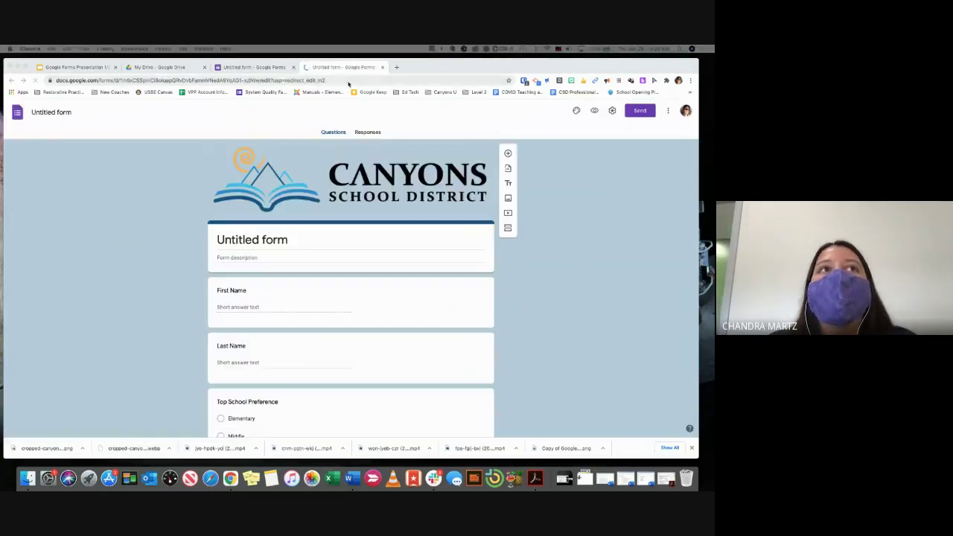
{"action": "left_click", "coordinate": [307, 67]}
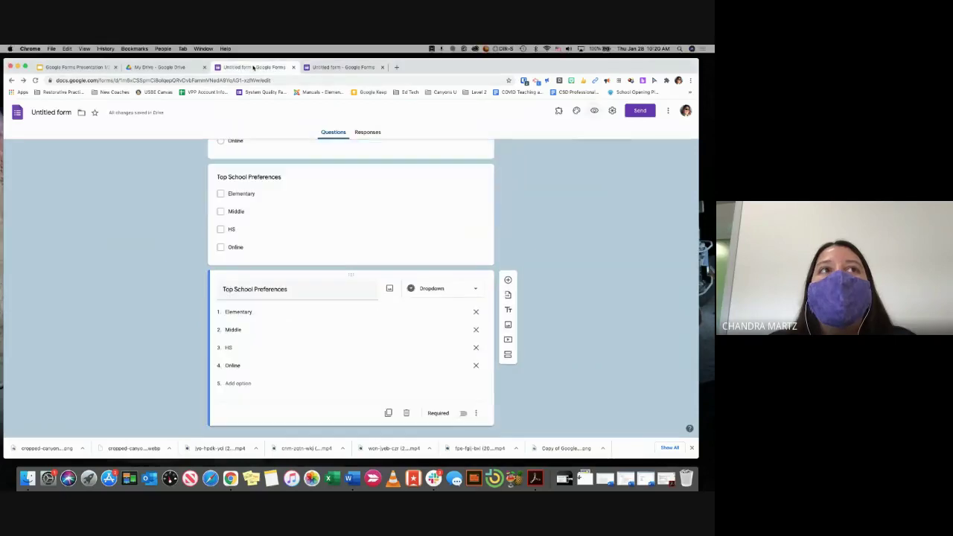
{"action": "left_click", "coordinate": [316, 68]}
{"action": "left_click", "coordinate": [277, 68]}
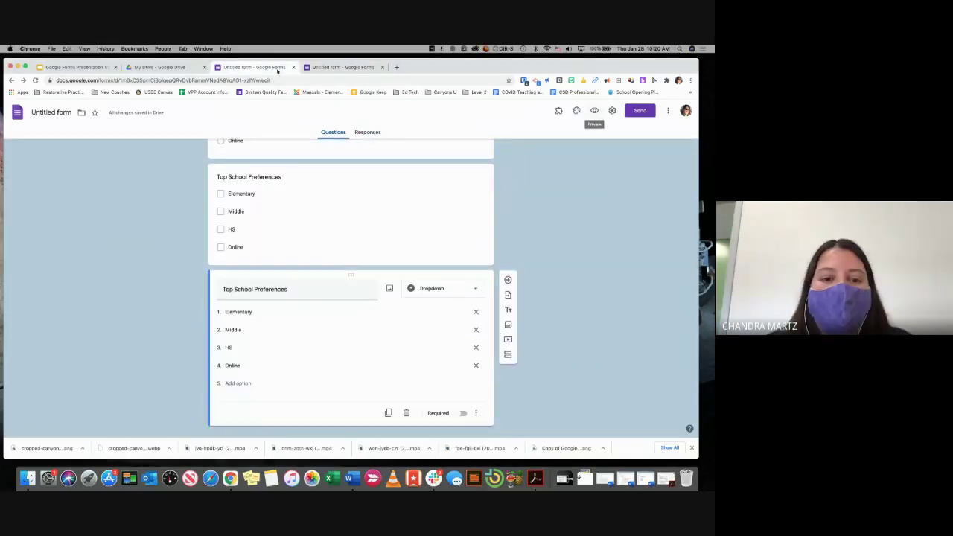
{"action": "left_click", "coordinate": [338, 69]}
{"action": "left_click", "coordinate": [382, 67]}
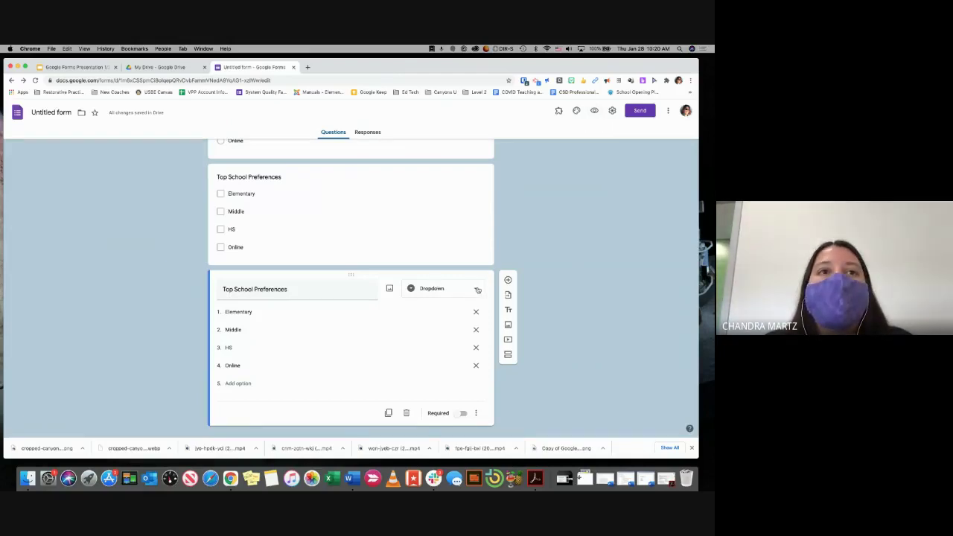
{"action": "scroll", "coordinate": [478, 290], "scroll_direction": "down", "scroll_amount": 1}
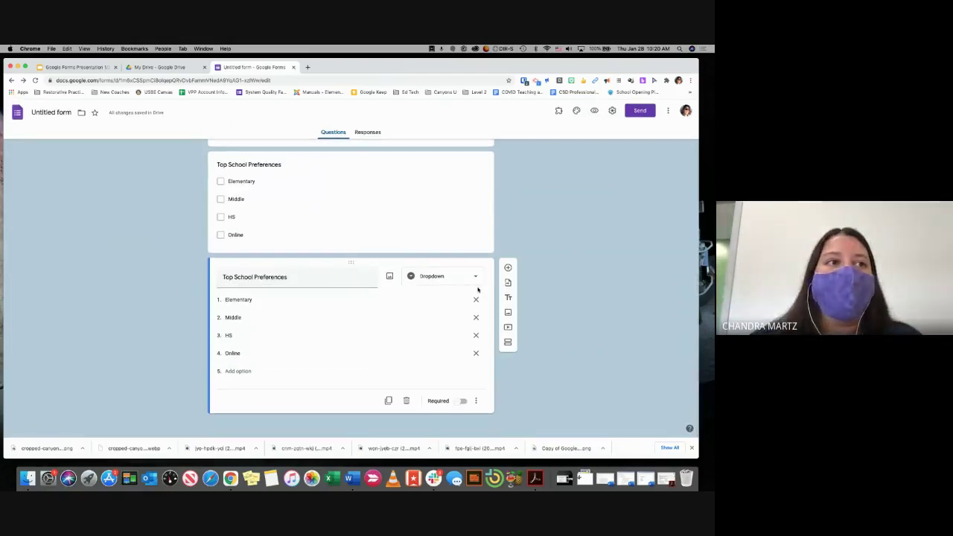
{"action": "scroll", "coordinate": [478, 290], "scroll_direction": "down", "scroll_amount": 1}
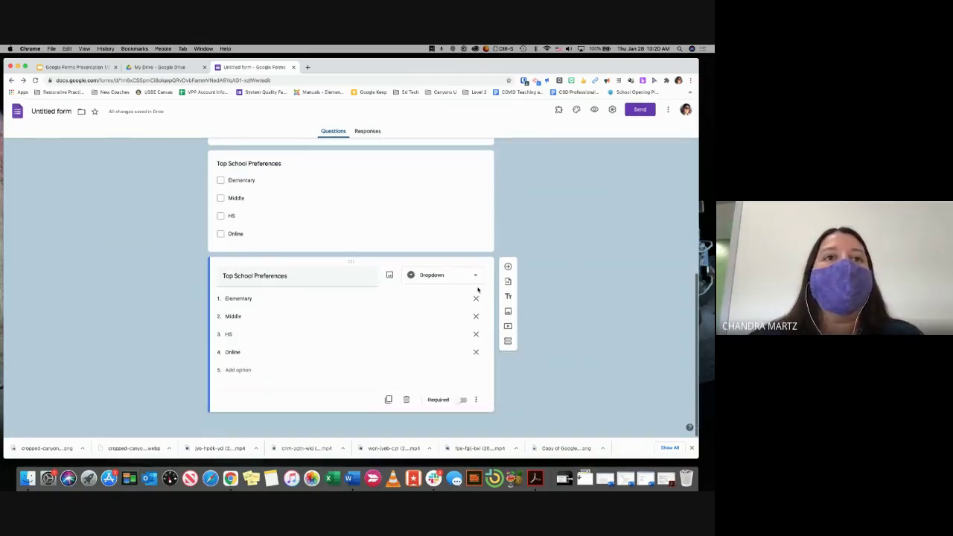
{"action": "left_click", "coordinate": [467, 281]}
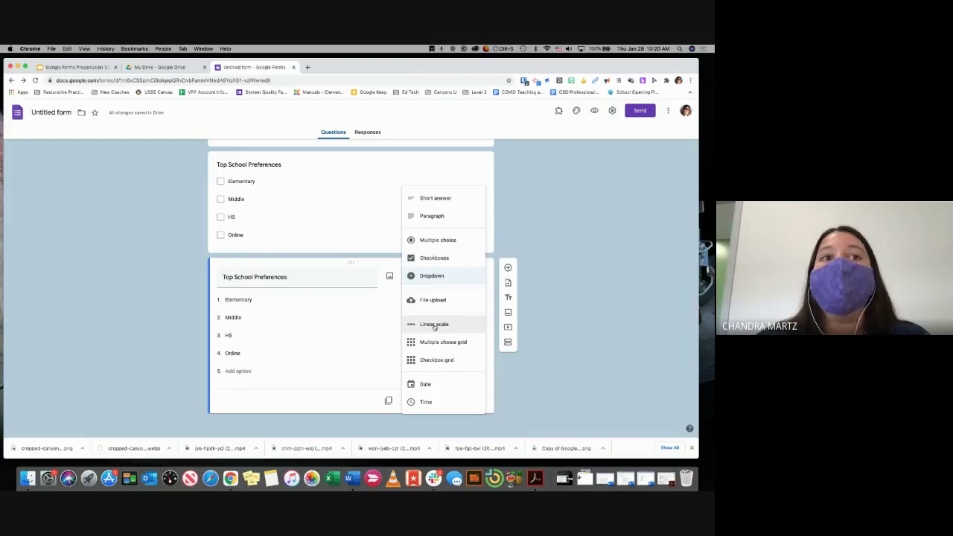
{"action": "left_click", "coordinate": [565, 272]}
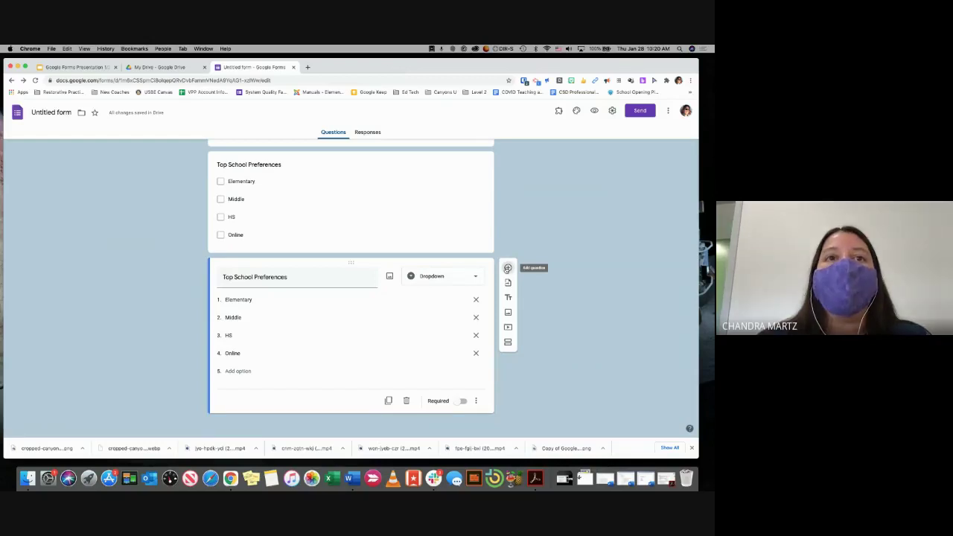
- Add a linear scale question below the dropdown question, titled "On a scale from 1-5 tell me your comfort level of...."
{"action": "left_click", "coordinate": [508, 268]}
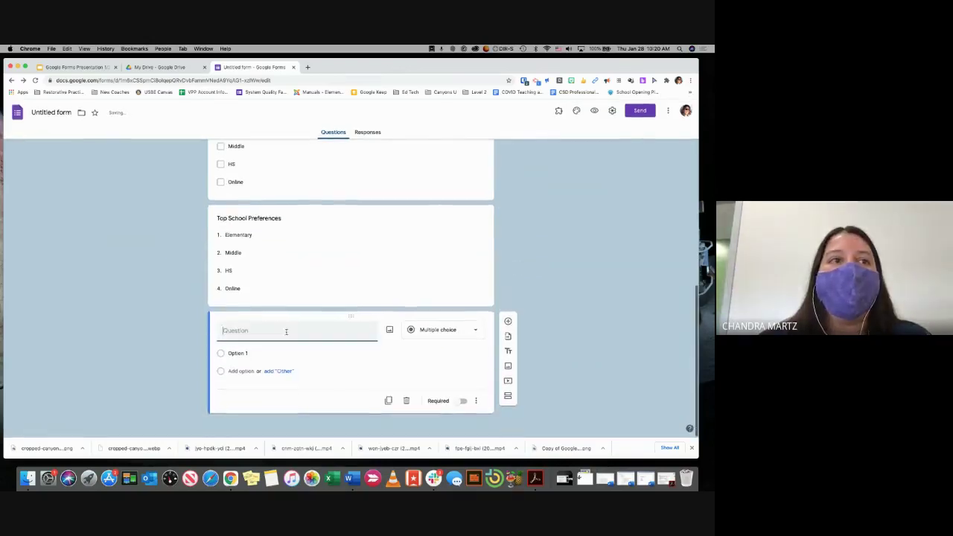
{"action": "type", "text": "On a scale from 1-5 "}
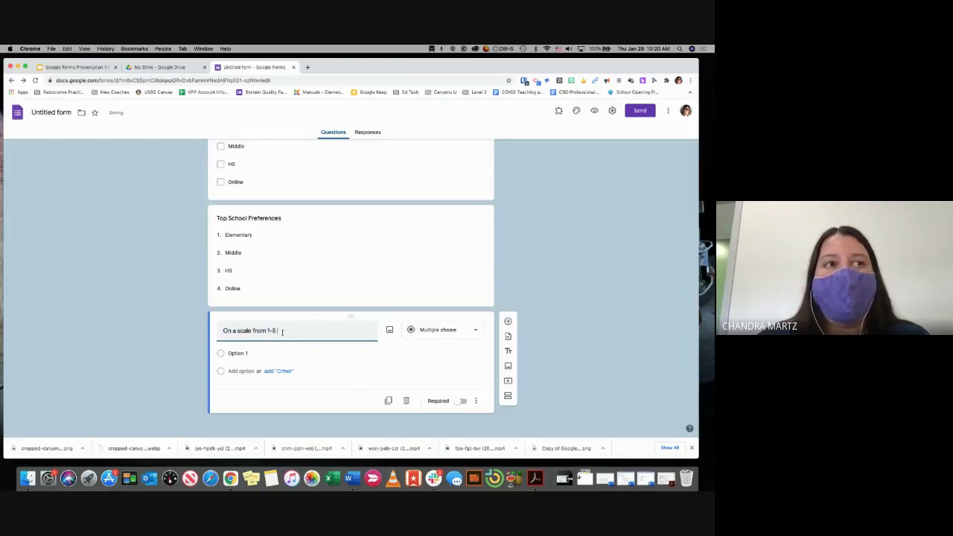
{"action": "type", "text": "tell me your comfort"}
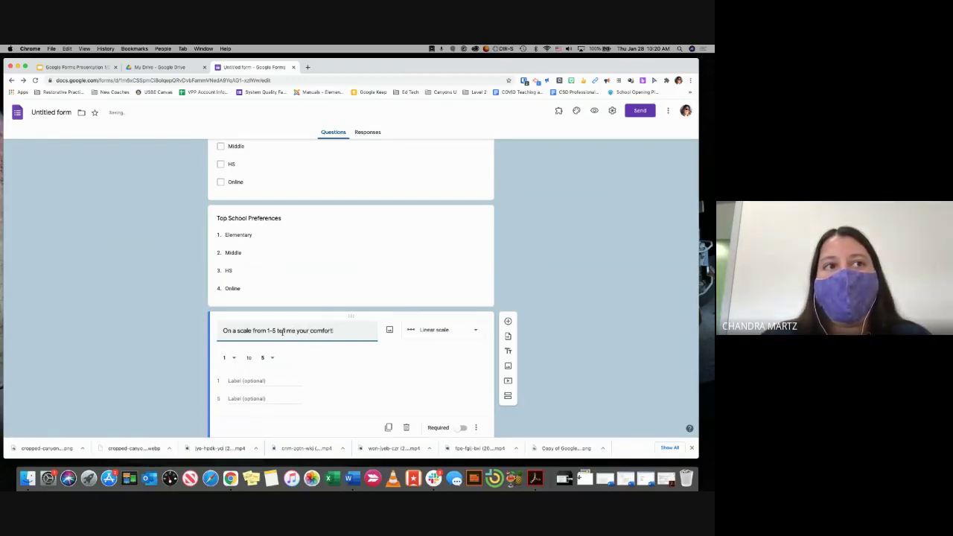
{"action": "type", "text": " level of...."}
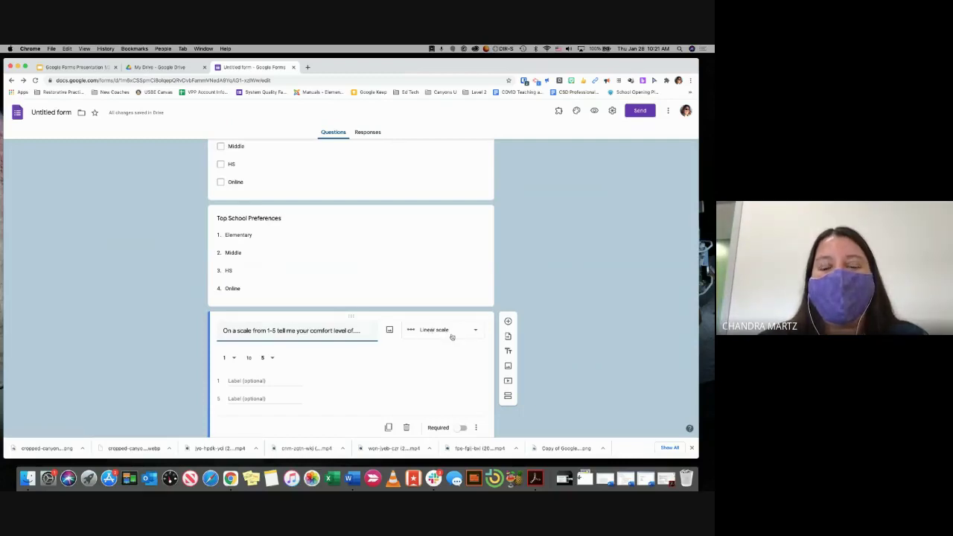
- Label the linear scale question's endpoints, entering "Not Comfortable" for 1 and "Easy as Pie" for 5
{"action": "scroll", "coordinate": [452, 336], "scroll_direction": "down", "scroll_amount": 2}
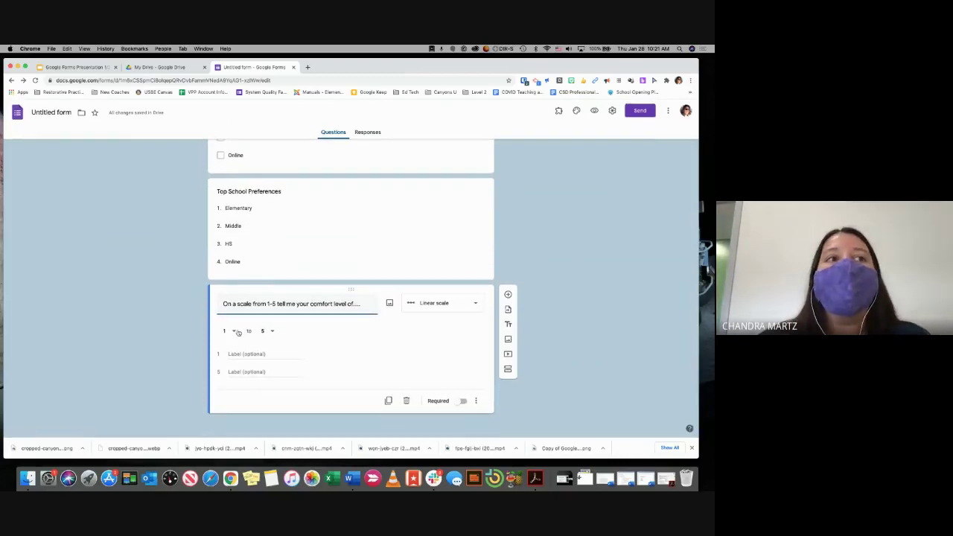
{"action": "left_click", "coordinate": [250, 354]}
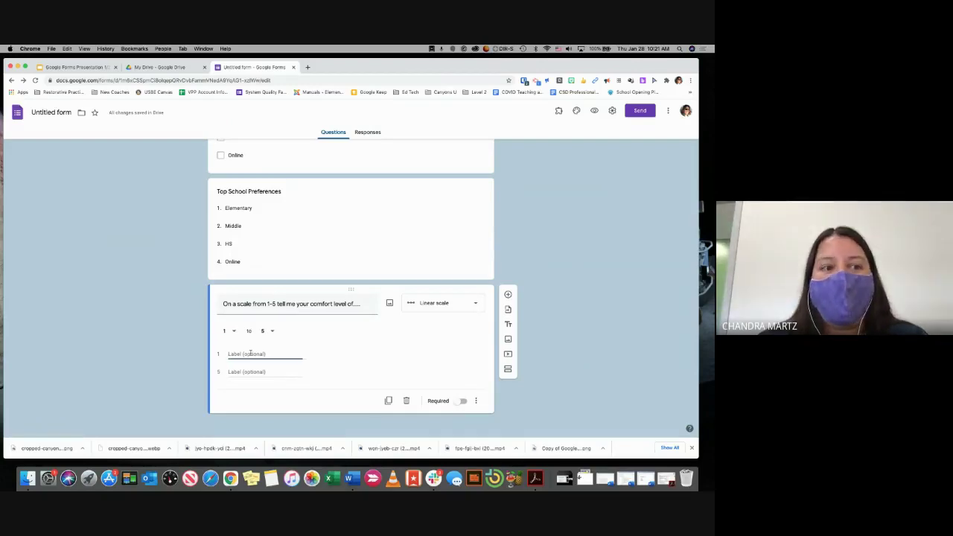
{"action": "type", "text": "Not Comfo"}
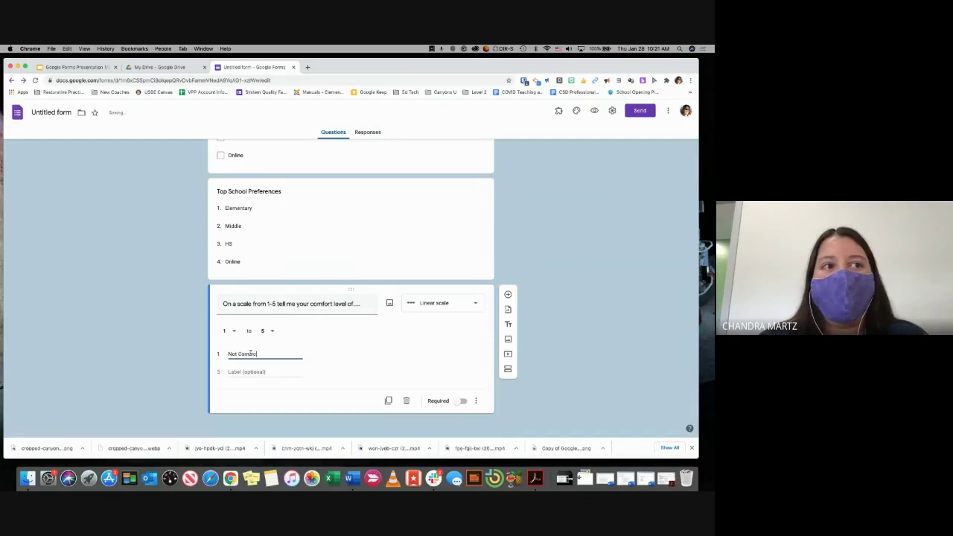
{"action": "type", "text": "rtab"}
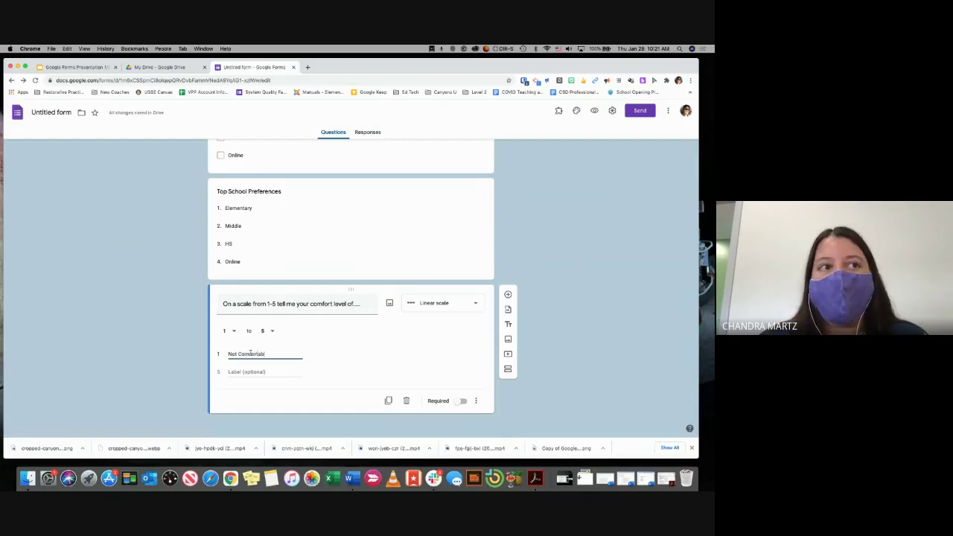
{"action": "type", "text": "le"}
{"action": "left_click", "coordinate": [238, 372]}
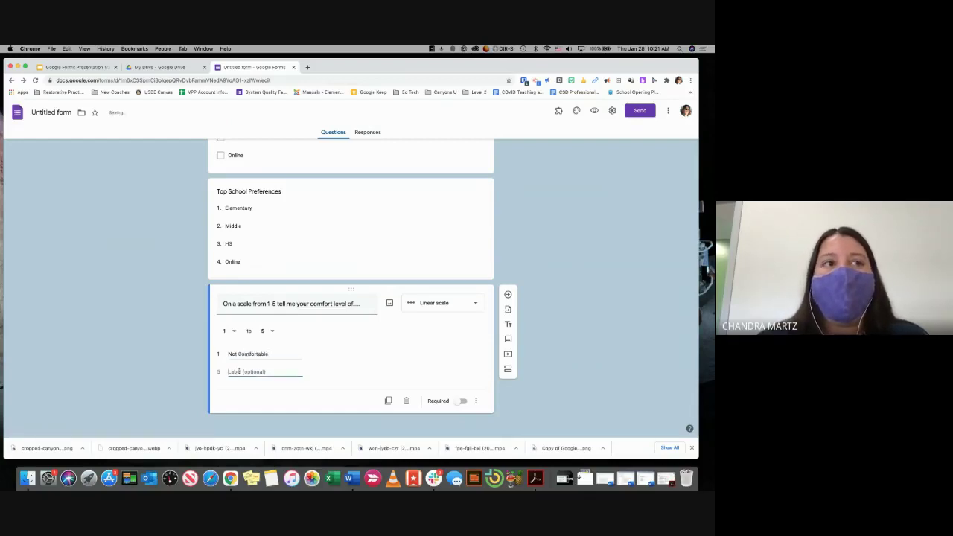
{"action": "type", "text": "Easy as Pie"}
{"action": "left_click", "coordinate": [239, 406]}
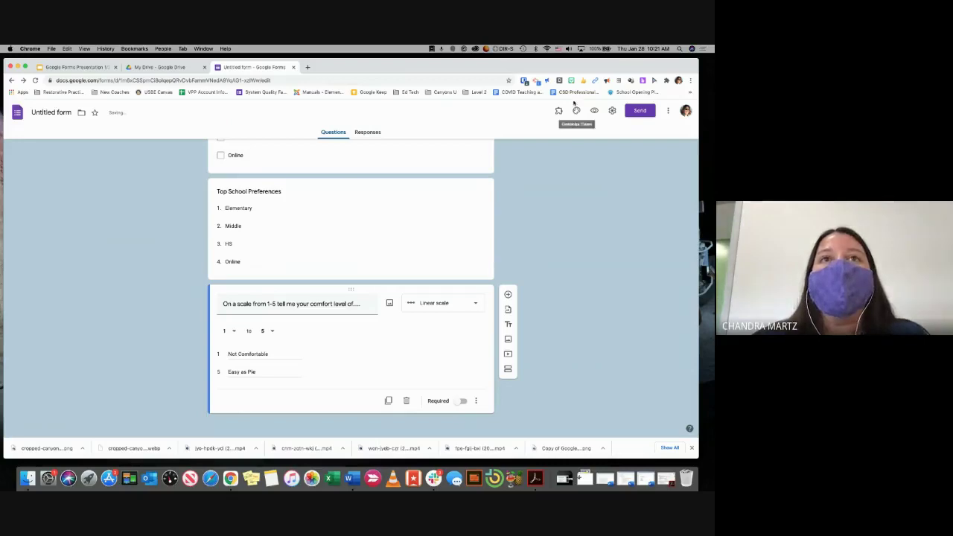
- Preview the form and test the linear scale question by choosing 1, 3, 5 and finally 1 again
{"action": "left_click", "coordinate": [593, 111]}
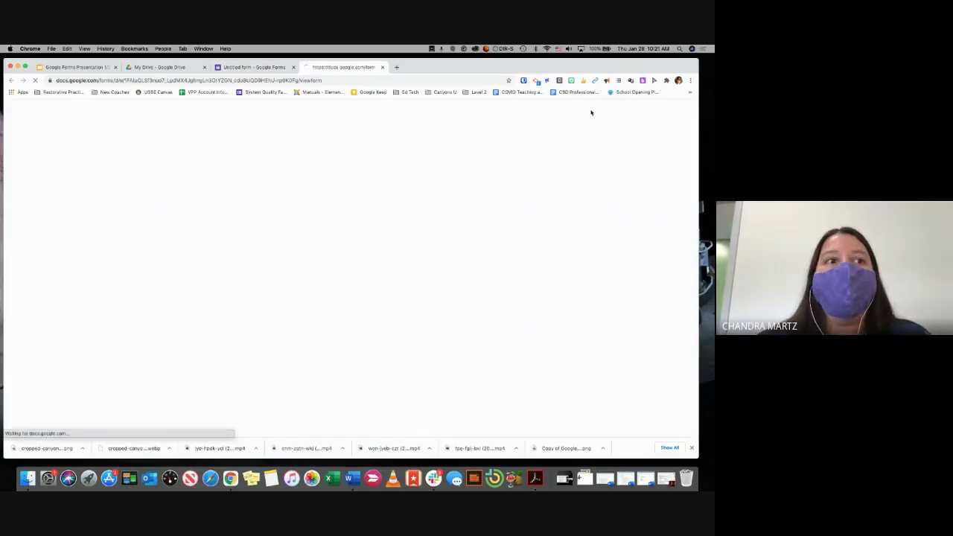
{"action": "scroll", "coordinate": [389, 251], "scroll_direction": "down", "scroll_amount": 10}
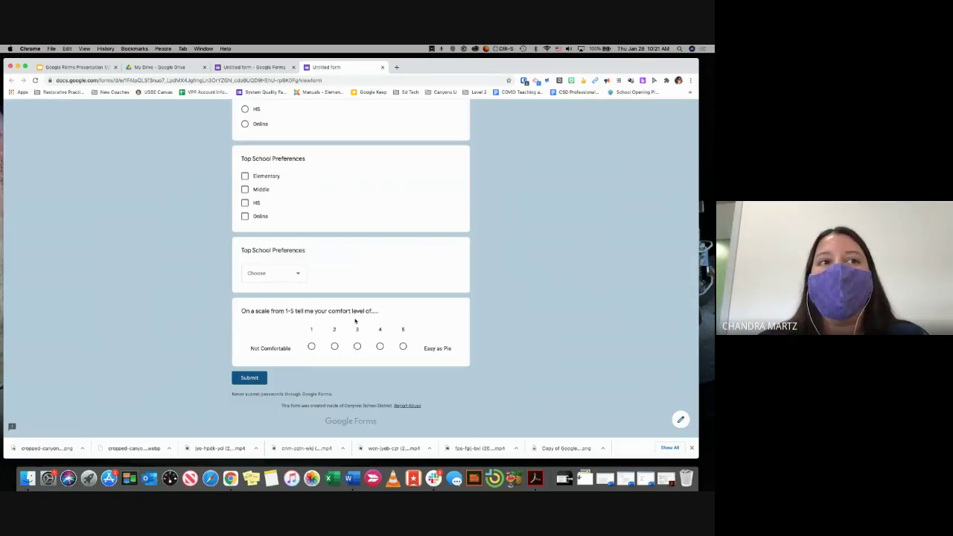
{"action": "left_click", "coordinate": [311, 346]}
{"action": "left_click", "coordinate": [358, 346]}
{"action": "left_click", "coordinate": [402, 346]}
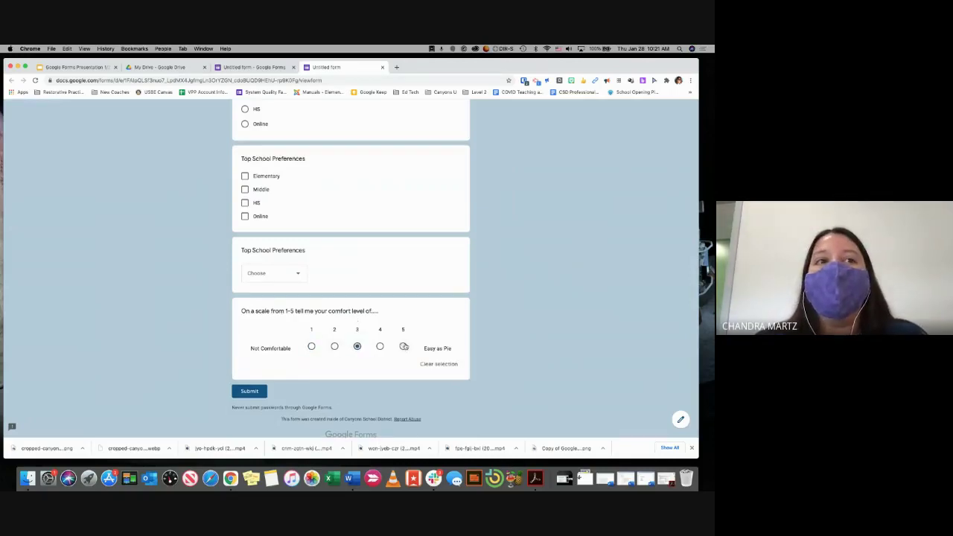
{"action": "left_click", "coordinate": [312, 346]}
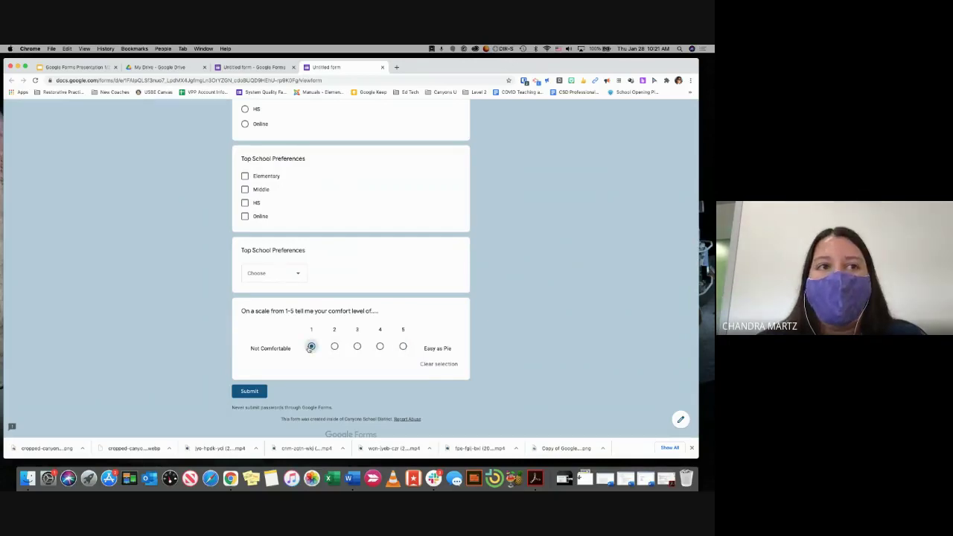
- Leave the form preview without keeping the trial scale rating and return to the form editor
{"action": "scroll", "coordinate": [311, 327], "scroll_direction": "up", "scroll_amount": 10}
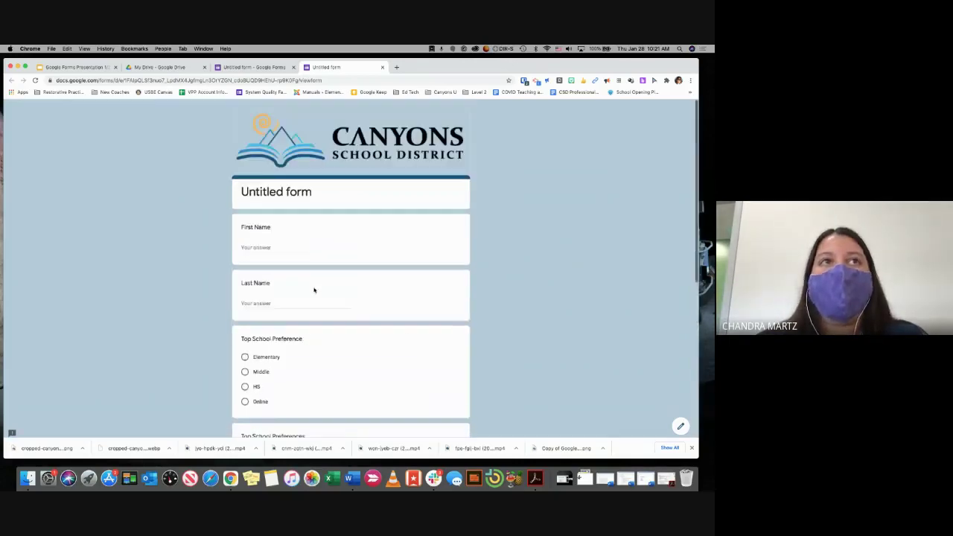
{"action": "left_click", "coordinate": [383, 67]}
{"action": "left_click", "coordinate": [412, 188]}
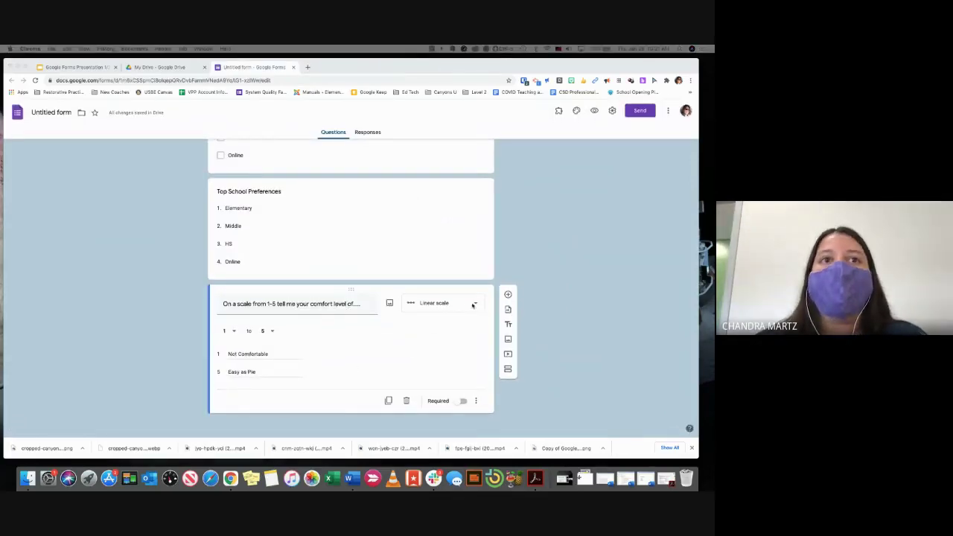
- Make the linear scale question required and preview the form to examine how required questions are marked
{"action": "left_click", "coordinate": [476, 305]}
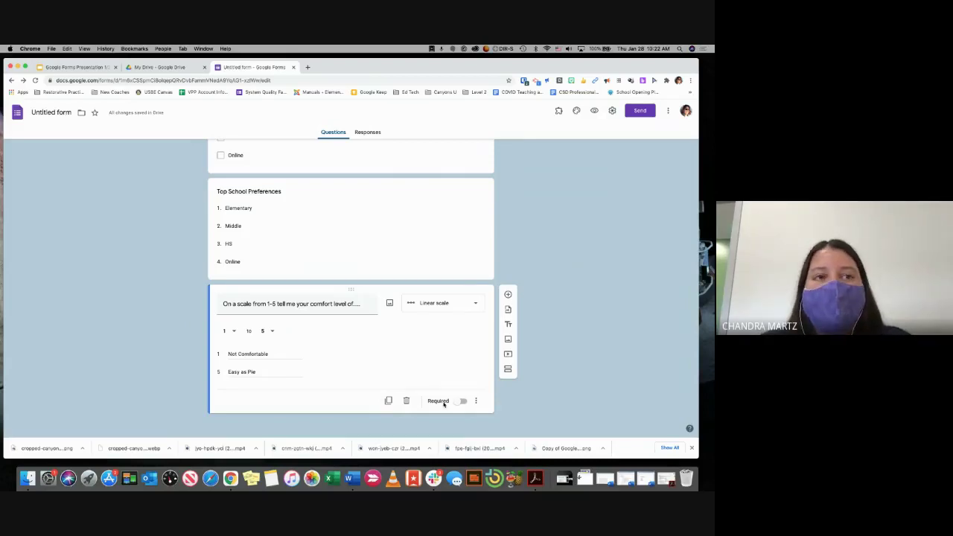
{"action": "left_click", "coordinate": [463, 401]}
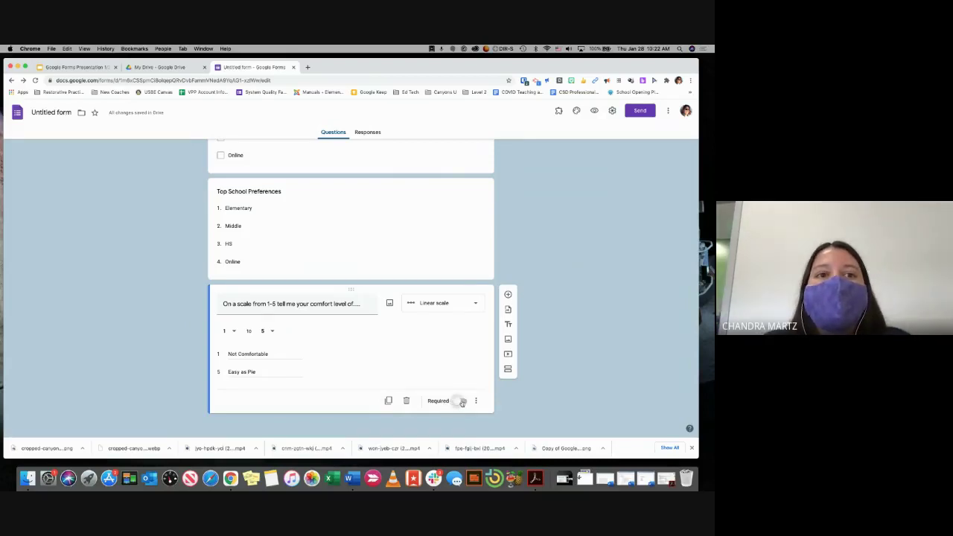
{"action": "left_click", "coordinate": [594, 111]}
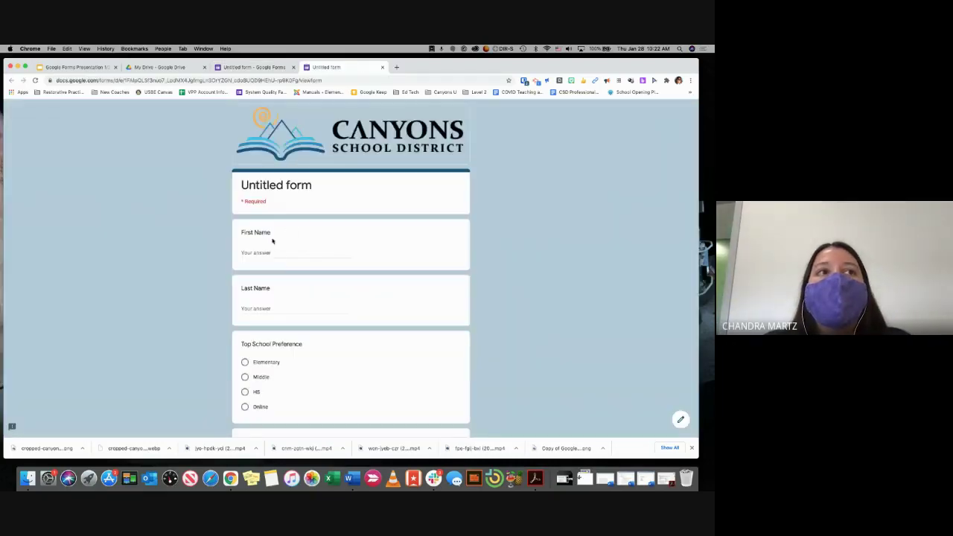
{"action": "left_click_drag", "start_coordinate": [268, 201], "coordinate": [241, 205]}
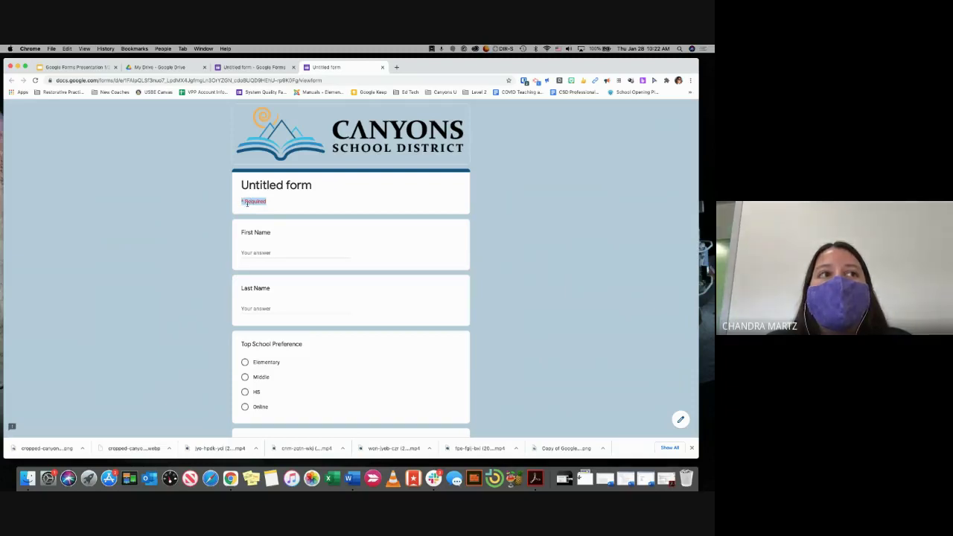
{"action": "scroll", "coordinate": [247, 202], "scroll_direction": "down", "scroll_amount": 3}
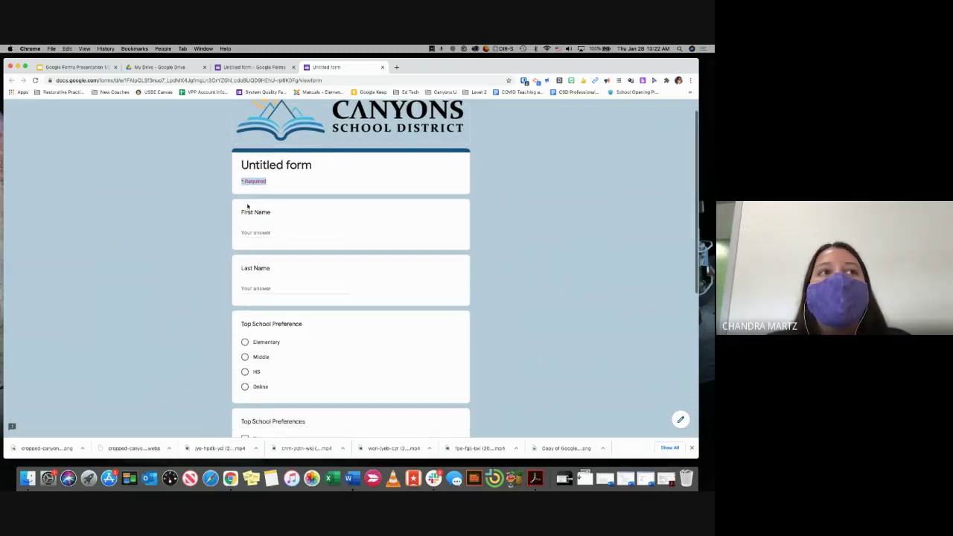
{"action": "scroll", "coordinate": [247, 206], "scroll_direction": "down", "scroll_amount": 1}
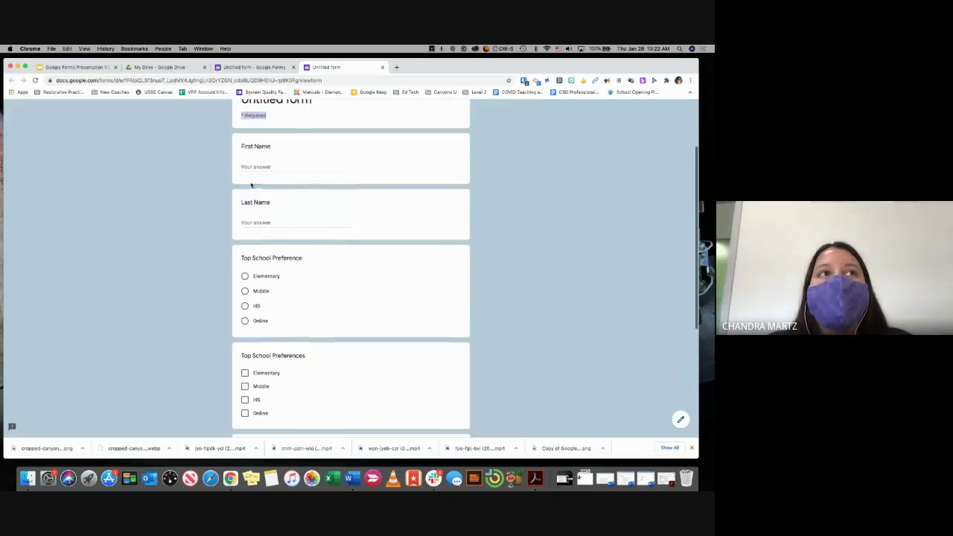
{"action": "scroll", "coordinate": [261, 204], "scroll_direction": "down", "scroll_amount": 8}
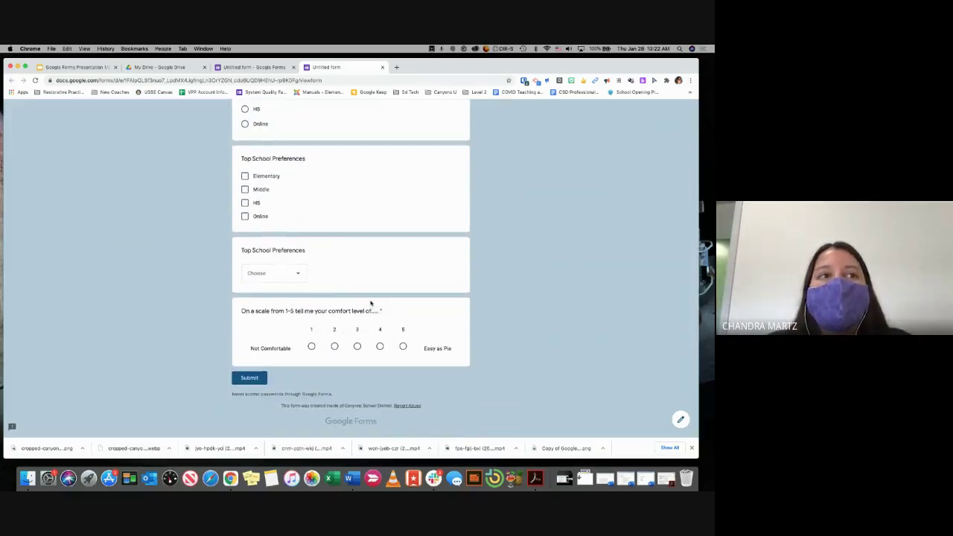
- Test the required question by trying to submit with only Elementary chosen in the dropdown question, and rate the scale 3
{"action": "left_click", "coordinate": [288, 277]}
{"action": "left_click", "coordinate": [269, 299]}
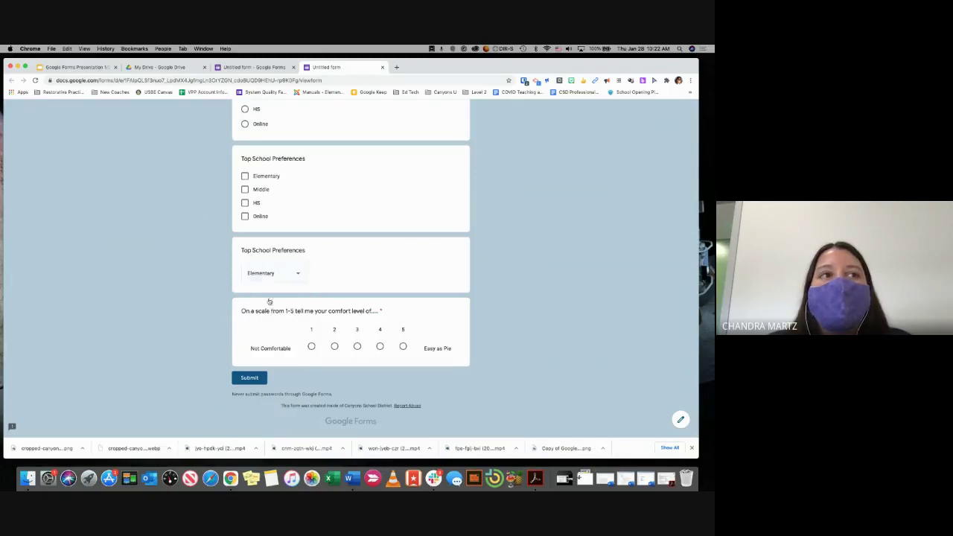
{"action": "left_click", "coordinate": [250, 378]}
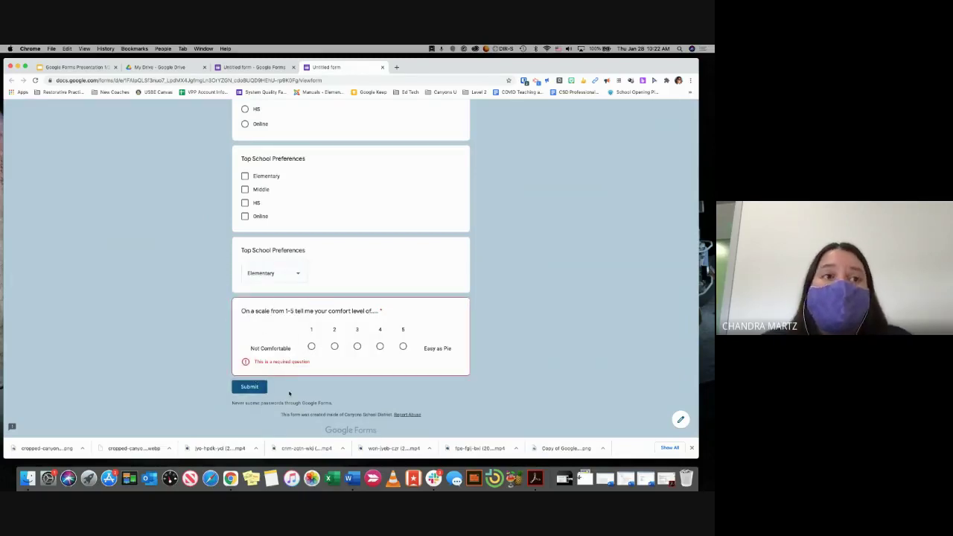
{"action": "left_click", "coordinate": [357, 347]}
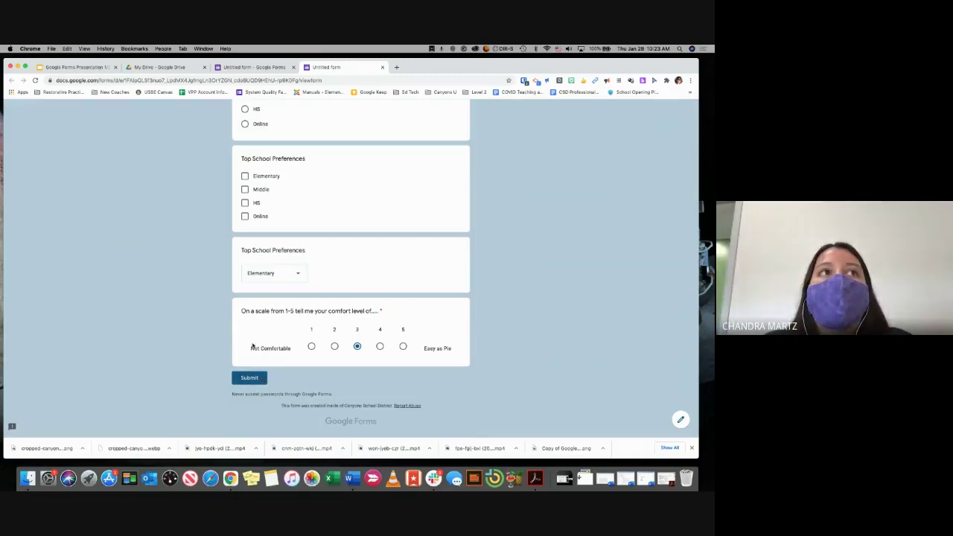
- Review the previewed questions from beginning to end, and leave the preview without keeping the trial answers
{"action": "scroll", "coordinate": [261, 319], "scroll_direction": "up", "scroll_amount": 5}
{"action": "scroll", "coordinate": [261, 319], "scroll_direction": "up", "scroll_amount": 2}
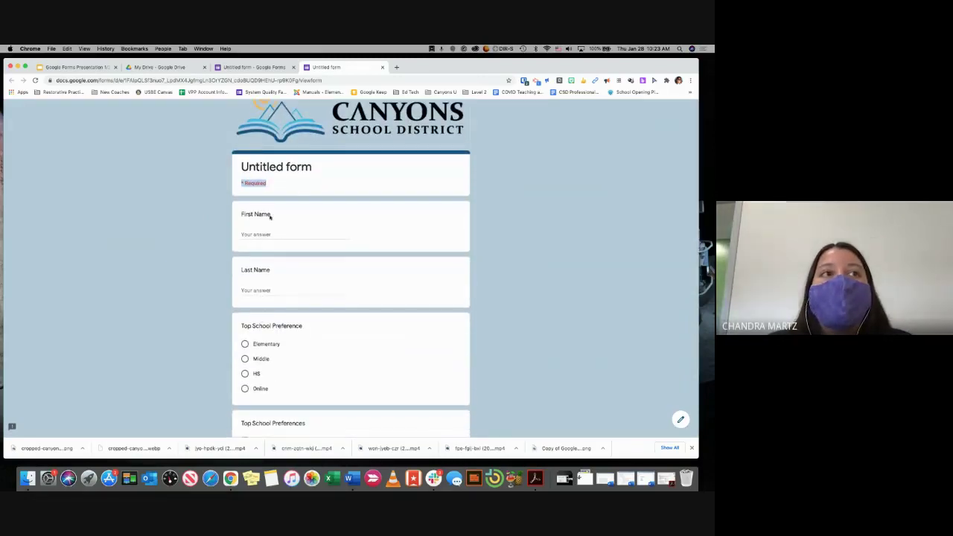
{"action": "left_click", "coordinate": [382, 67]}
{"action": "left_click", "coordinate": [378, 188]}
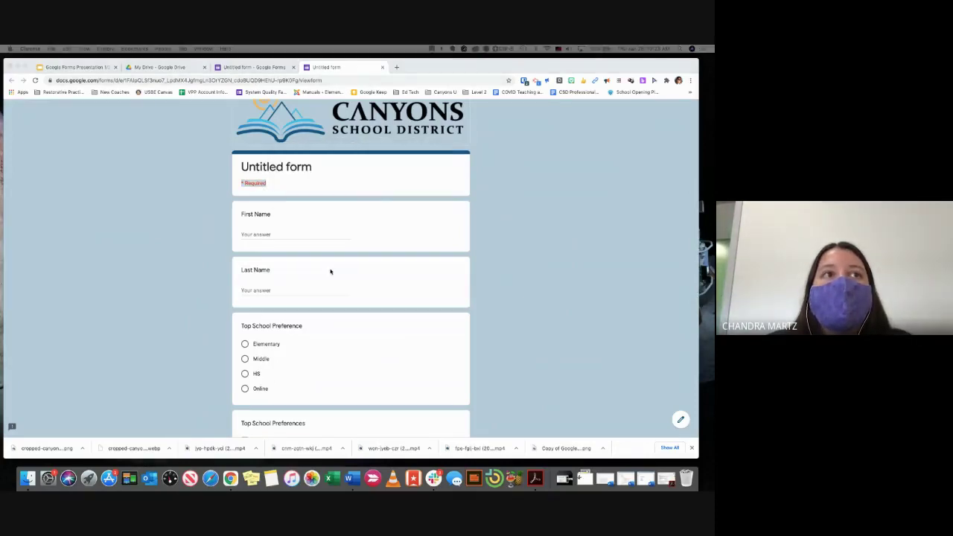
{"action": "scroll", "coordinate": [331, 272], "scroll_direction": "down", "scroll_amount": 2}
{"action": "scroll", "coordinate": [331, 272], "scroll_direction": "down", "scroll_amount": 4}
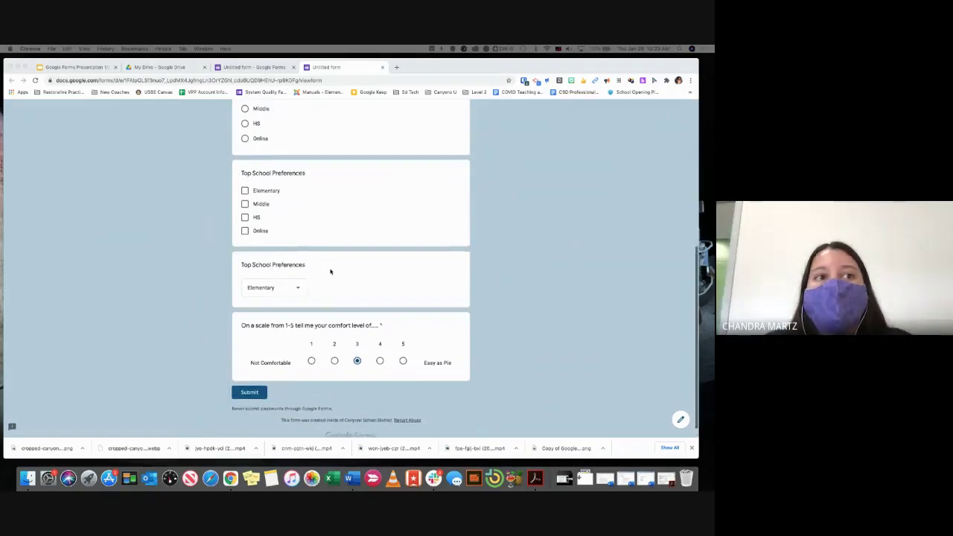
{"action": "scroll", "coordinate": [331, 271], "scroll_direction": "up", "scroll_amount": 5}
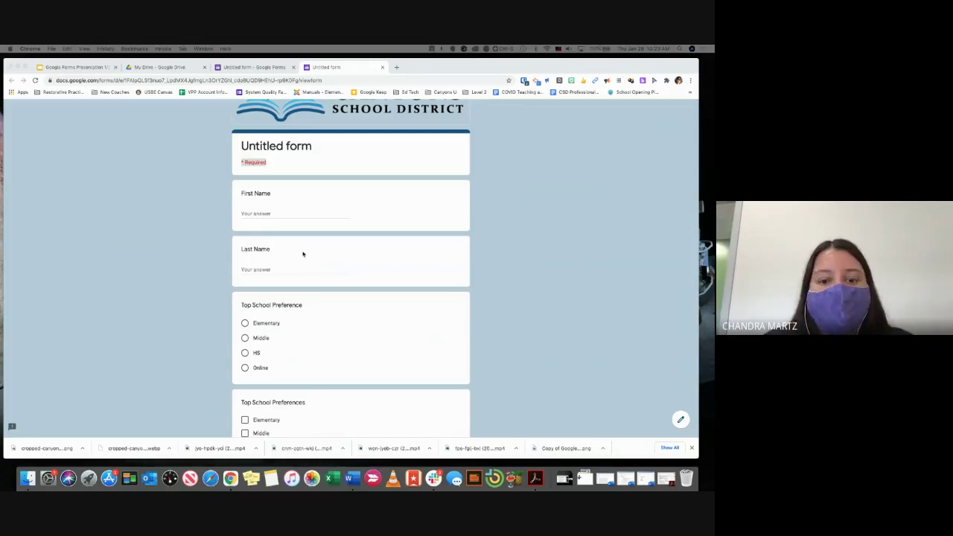
{"action": "scroll", "coordinate": [298, 250], "scroll_direction": "down", "scroll_amount": 5}
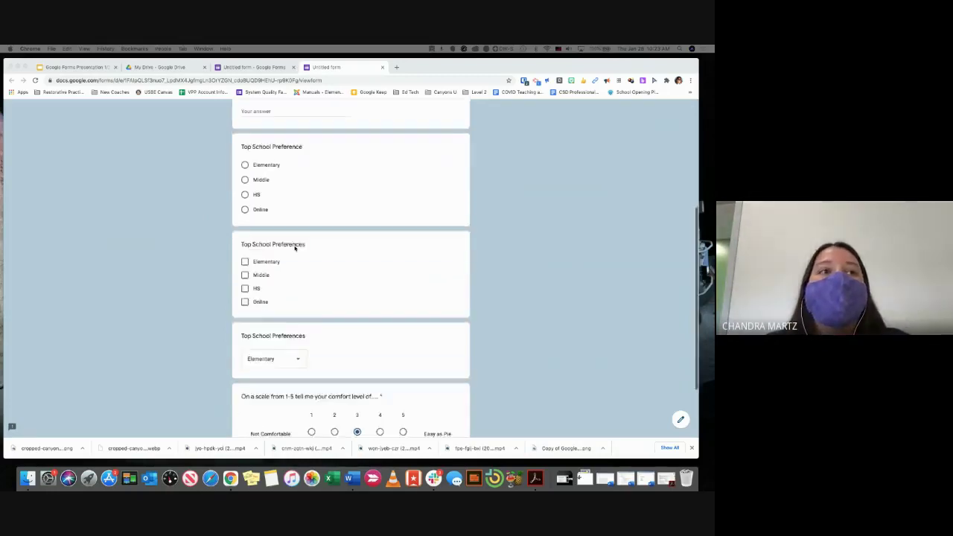
{"action": "left_click", "coordinate": [383, 67]}
{"action": "left_click", "coordinate": [412, 189]}
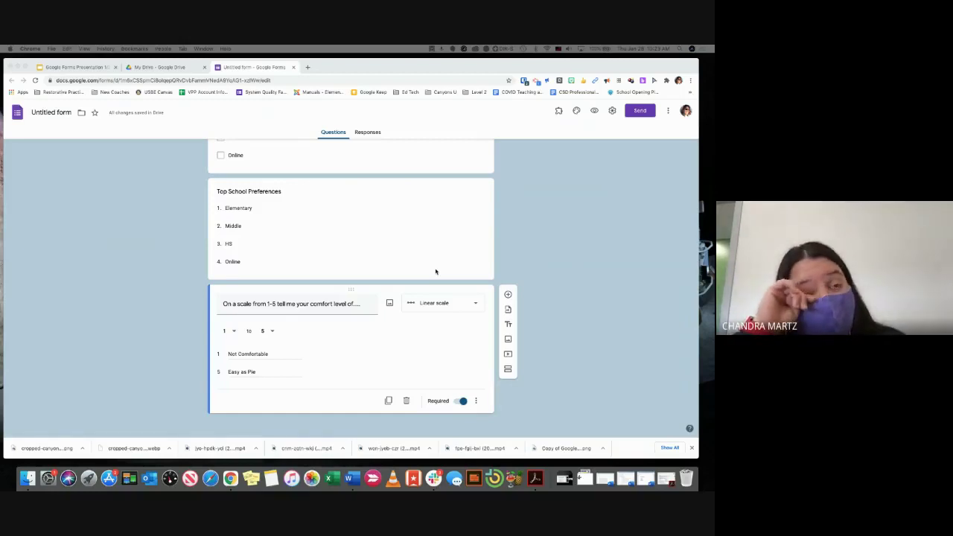
- Add a new question below the linear scale question and set its type to Multiple choice grid
{"action": "left_click", "coordinate": [508, 296]}
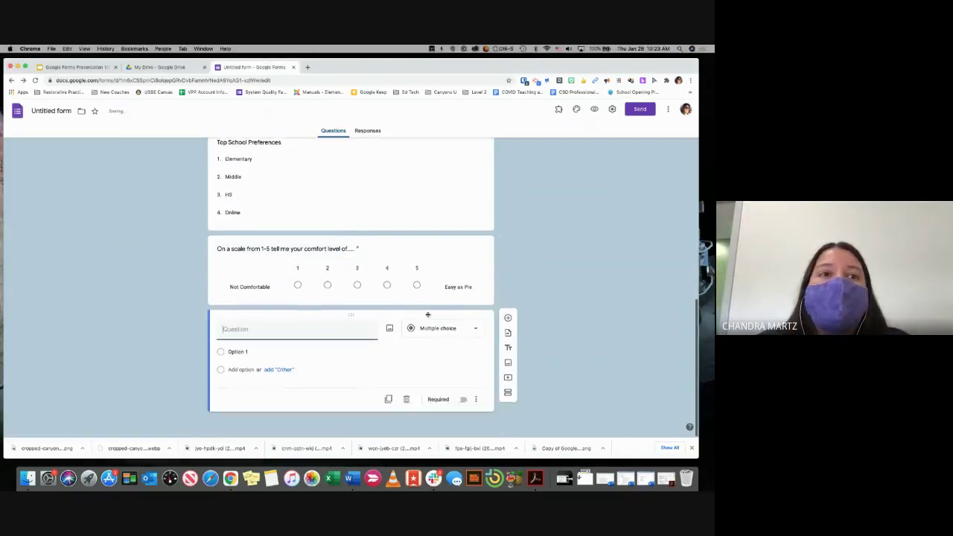
{"action": "left_click", "coordinate": [436, 329]}
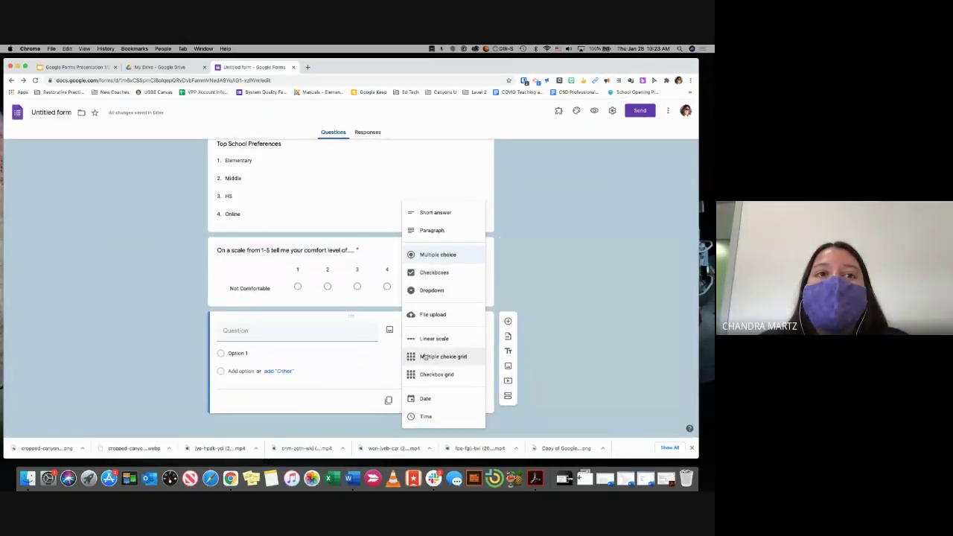
{"action": "left_click", "coordinate": [425, 356]}
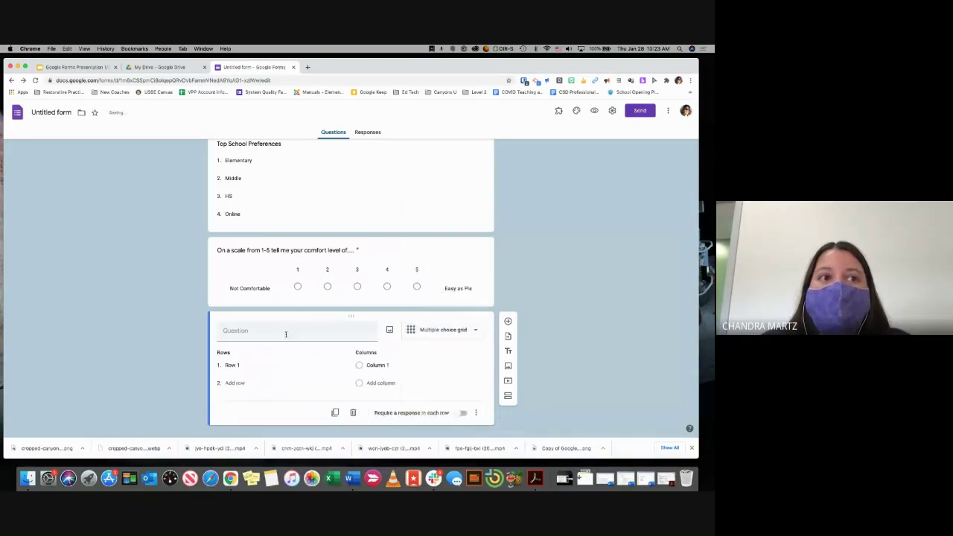
- Title the multiple choice grid question "Give me your preference of schools"
{"action": "left_click", "coordinate": [236, 319]}
{"action": "type", "text": "Give me your prefecne"}
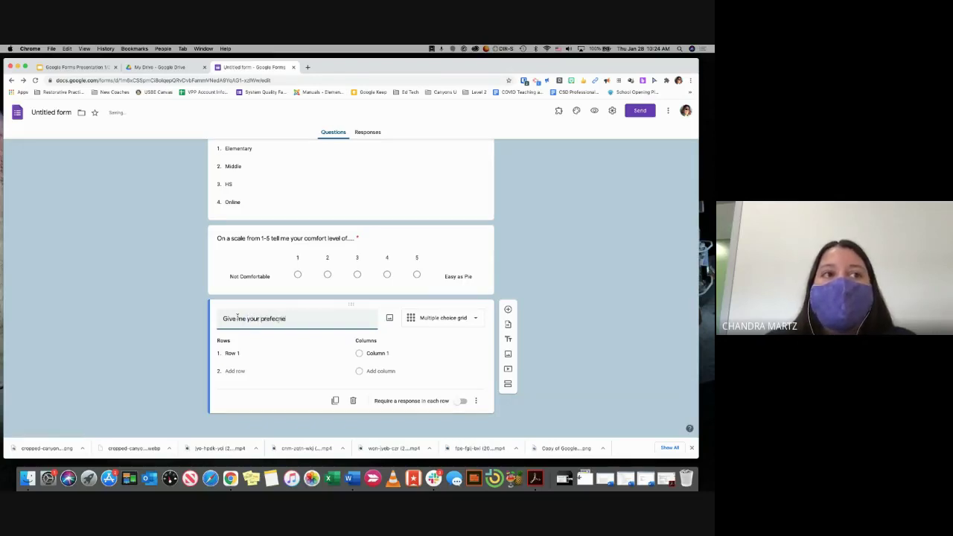
{"action": "key", "text": "BackSpace"}
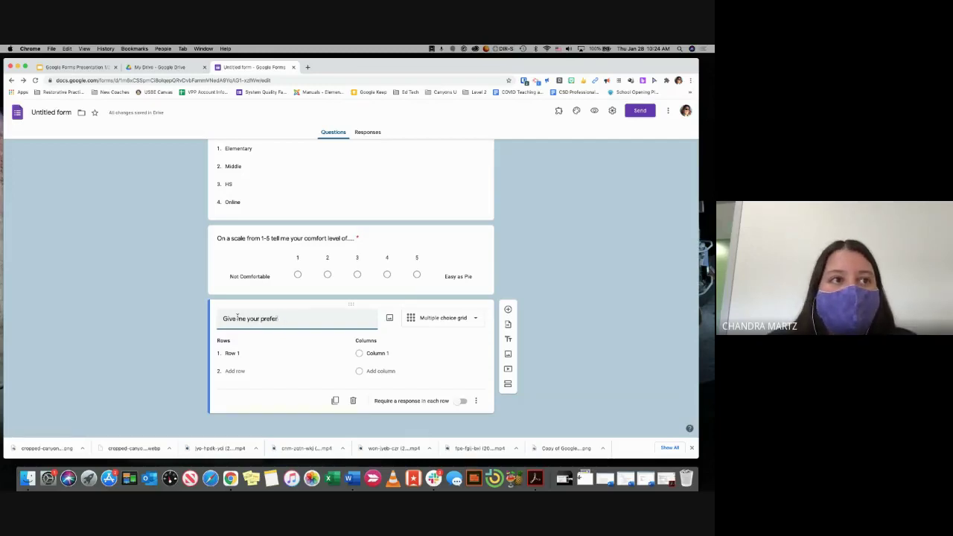
{"action": "type", "text": "of schools"}
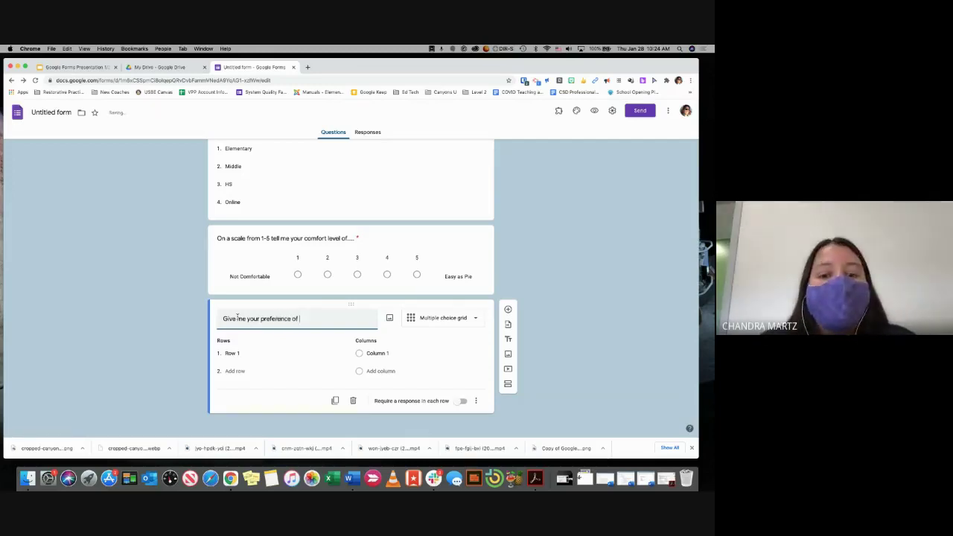
{"action": "key", "text": "BackSpace"}
{"action": "key", "text": "BackSpace"}
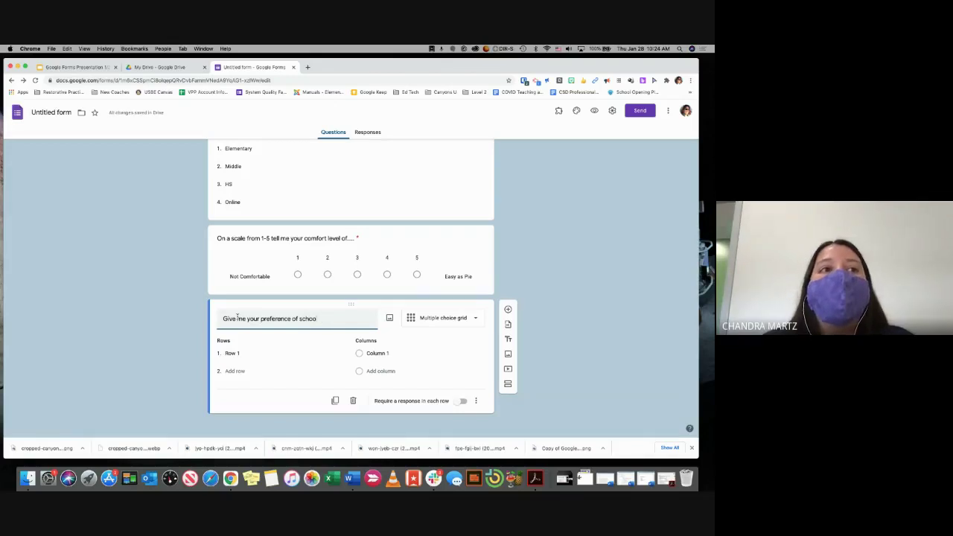
- Fill the grid question's rows with Elementary, Middle, High and Online
{"action": "left_click", "coordinate": [233, 353]}
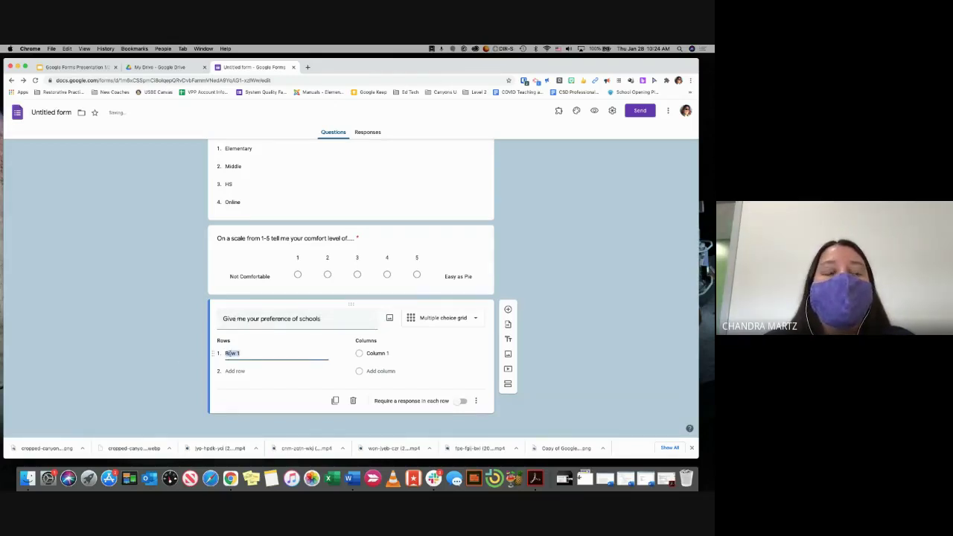
{"action": "type", "text": "Eleme"}
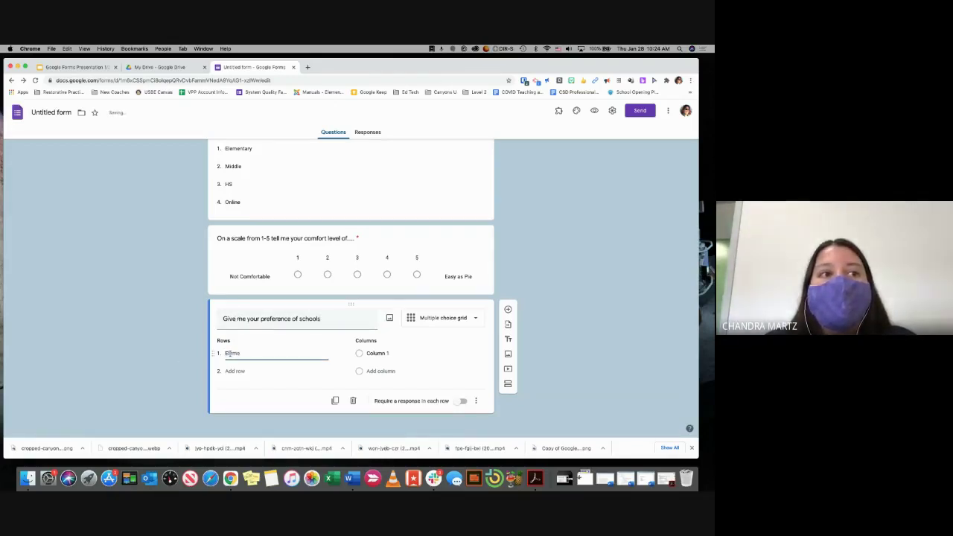
{"action": "type", "text": "ntary"}
{"action": "left_click", "coordinate": [233, 371]}
{"action": "type", "text": "Middle"}
{"action": "left_click", "coordinate": [235, 389]}
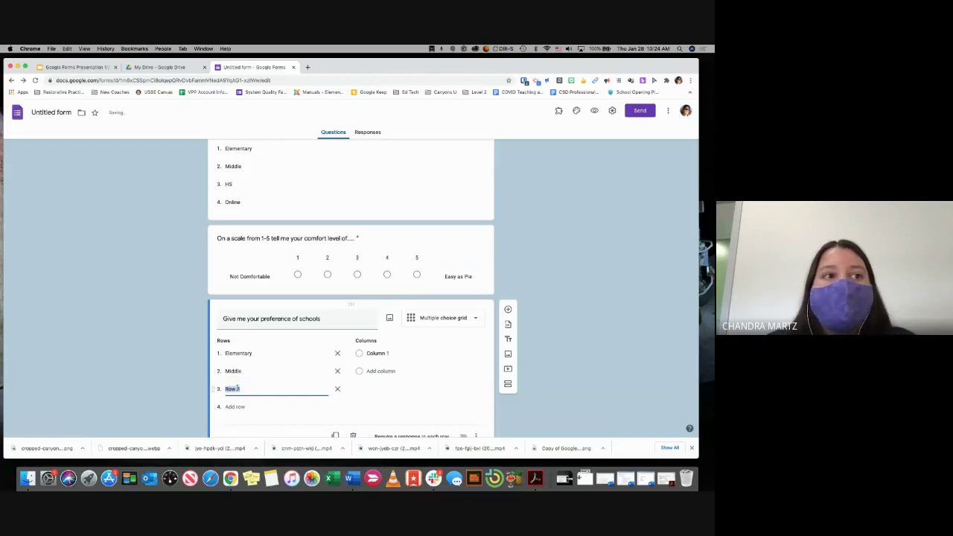
{"action": "type", "text": "High"}
{"action": "left_click", "coordinate": [236, 407]}
{"action": "type", "text": "Online"}
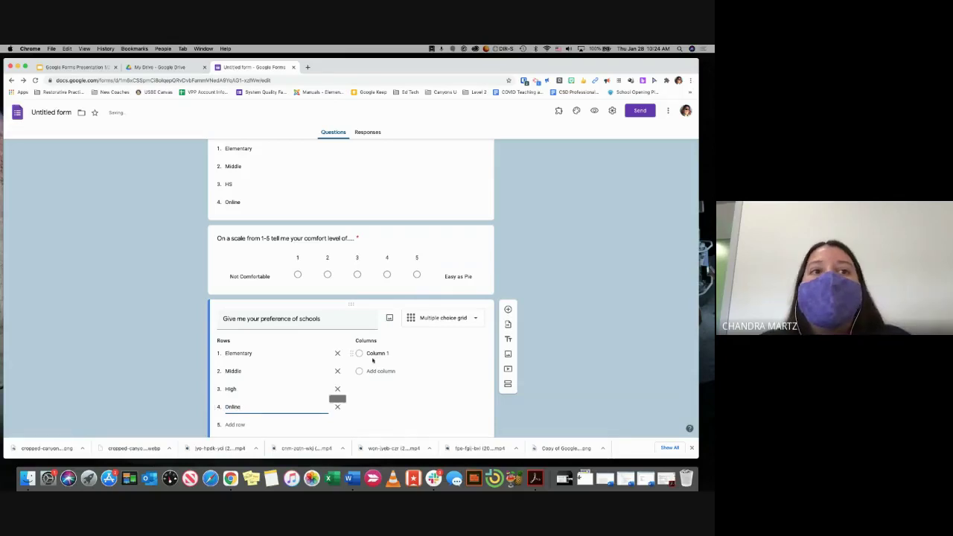
- Label the grid question's columns 1, 2, 3 and 4
{"action": "left_click", "coordinate": [372, 355]}
{"action": "type", "text": "1"}
{"action": "left_click", "coordinate": [378, 371]}
{"action": "type", "text": "2"}
{"action": "left_click", "coordinate": [377, 389]}
{"action": "type", "text": "3"}
{"action": "left_click", "coordinate": [372, 407]}
{"action": "type", "text": "4"}
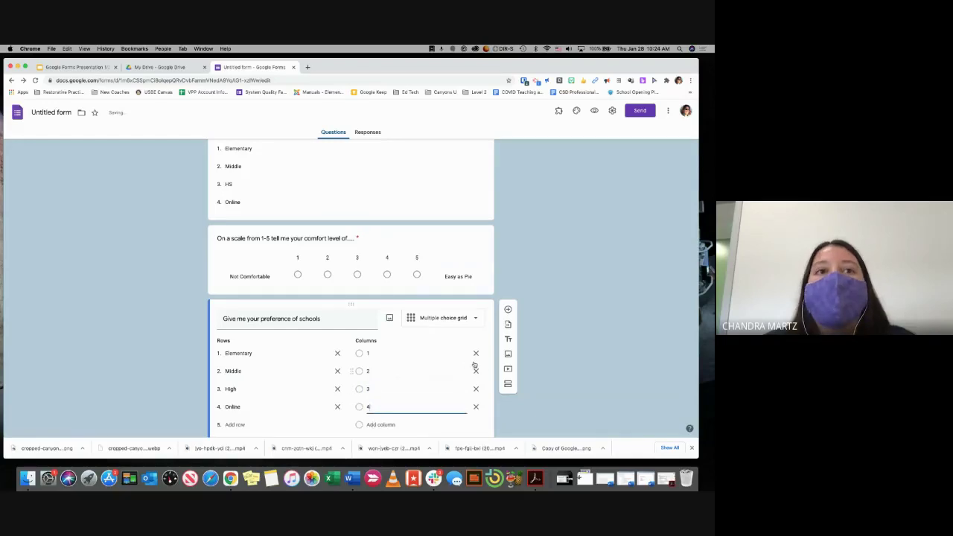
- Preview the form and test the grid question by rating Elementary 1, High 2, Online 3 and Middle 4
{"action": "scroll", "coordinate": [415, 380], "scroll_direction": "down", "scroll_amount": 2}
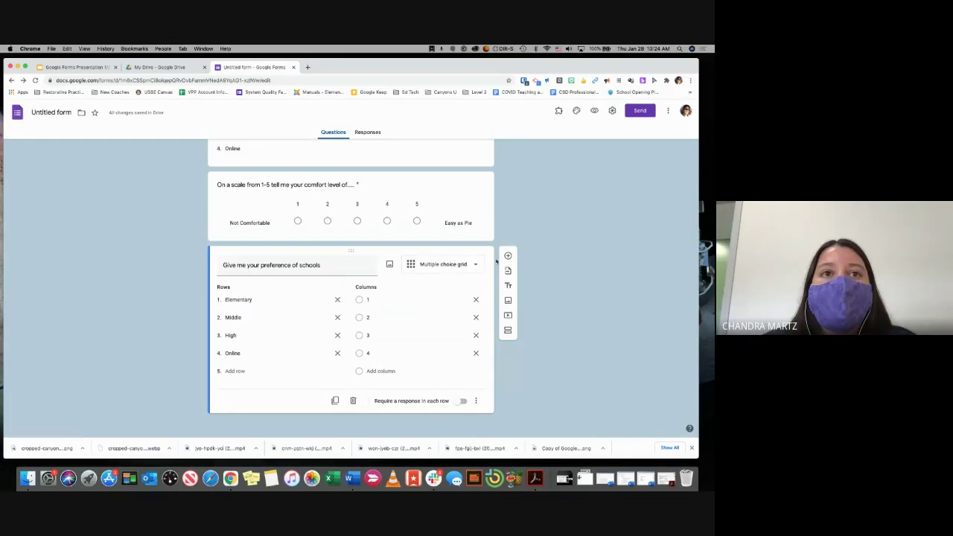
{"action": "left_click", "coordinate": [594, 110]}
{"action": "scroll", "coordinate": [467, 245], "scroll_direction": "down", "scroll_amount": 15}
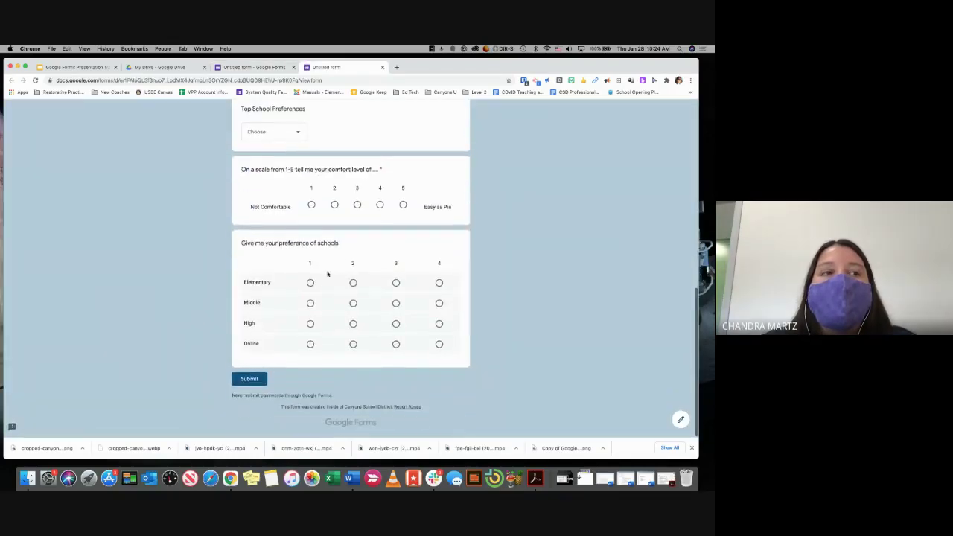
{"action": "left_click", "coordinate": [311, 283]}
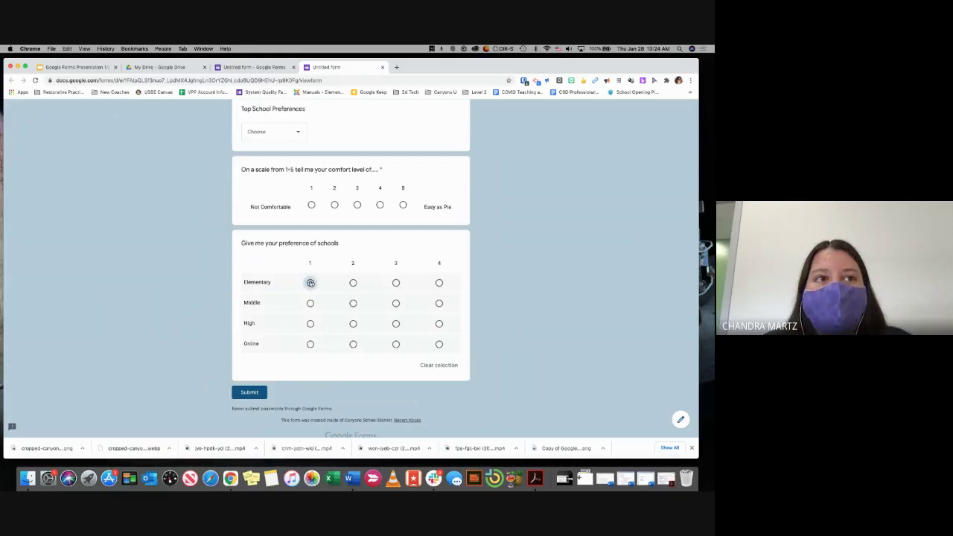
{"action": "left_click", "coordinate": [398, 323]}
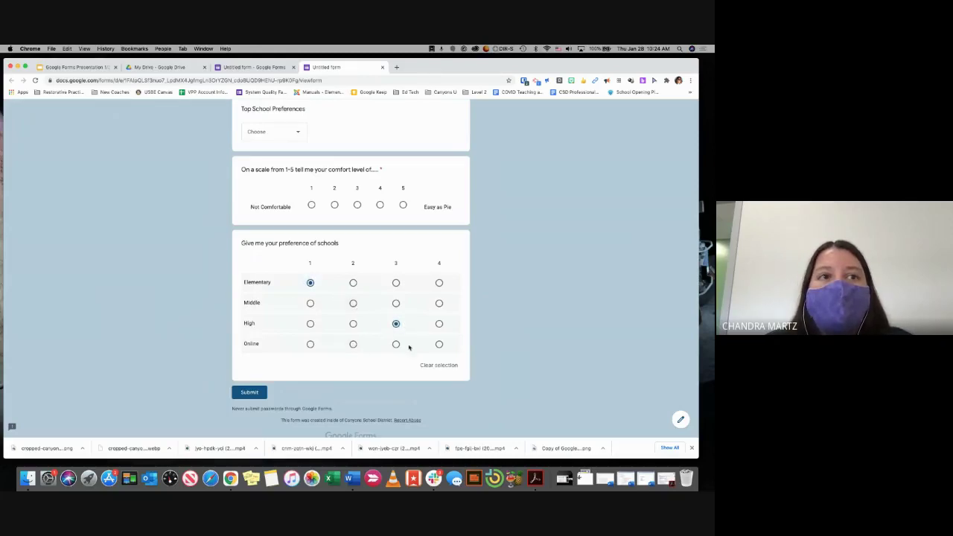
{"action": "left_click", "coordinate": [354, 324]}
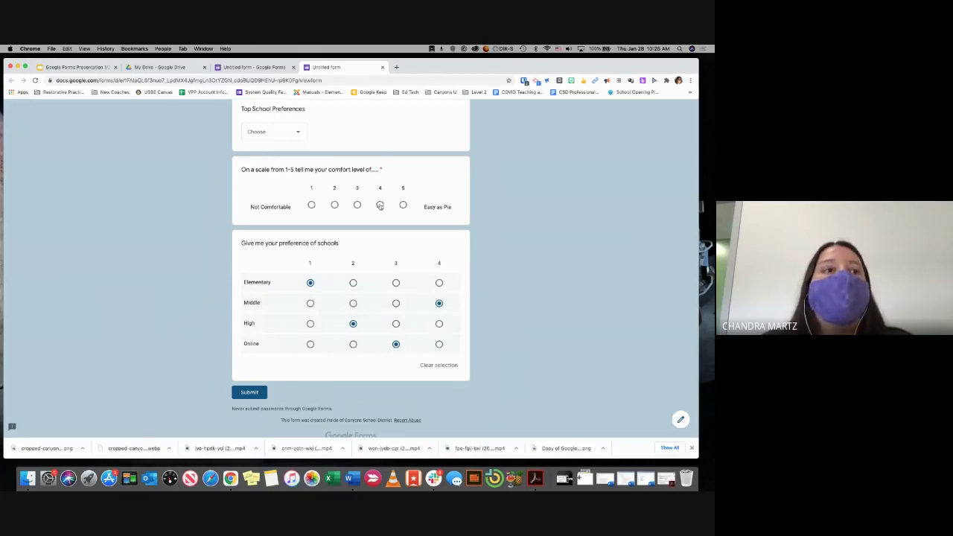
- Review the other questions in the preview, and leave it without keeping the trial answers
{"action": "scroll", "coordinate": [368, 349], "scroll_direction": "up", "scroll_amount": 3}
{"action": "scroll", "coordinate": [368, 349], "scroll_direction": "down", "scroll_amount": 3}
{"action": "scroll", "coordinate": [368, 349], "scroll_direction": "up", "scroll_amount": 4}
{"action": "scroll", "coordinate": [368, 349], "scroll_direction": "up", "scroll_amount": 5}
{"action": "left_click", "coordinate": [266, 67]}
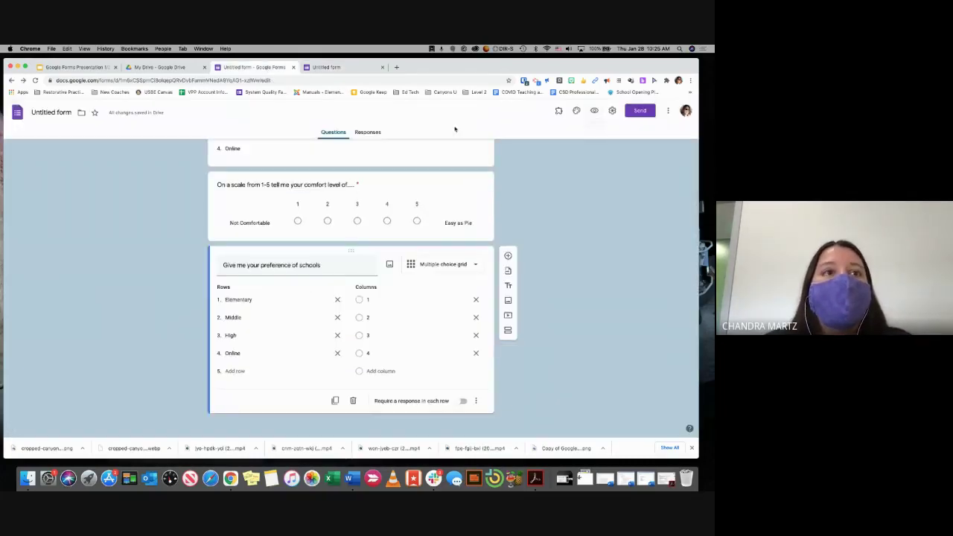
{"action": "left_click", "coordinate": [327, 67]}
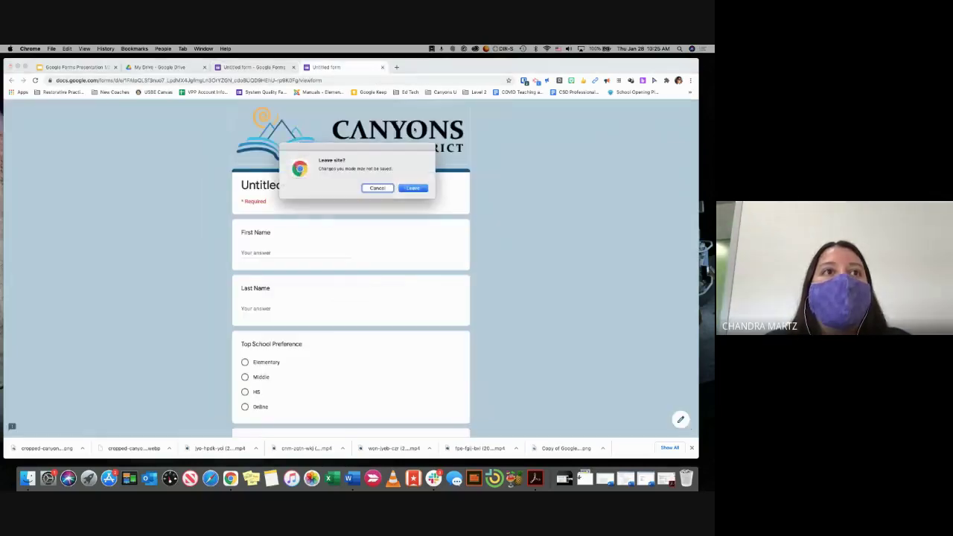
{"action": "left_click", "coordinate": [412, 187]}
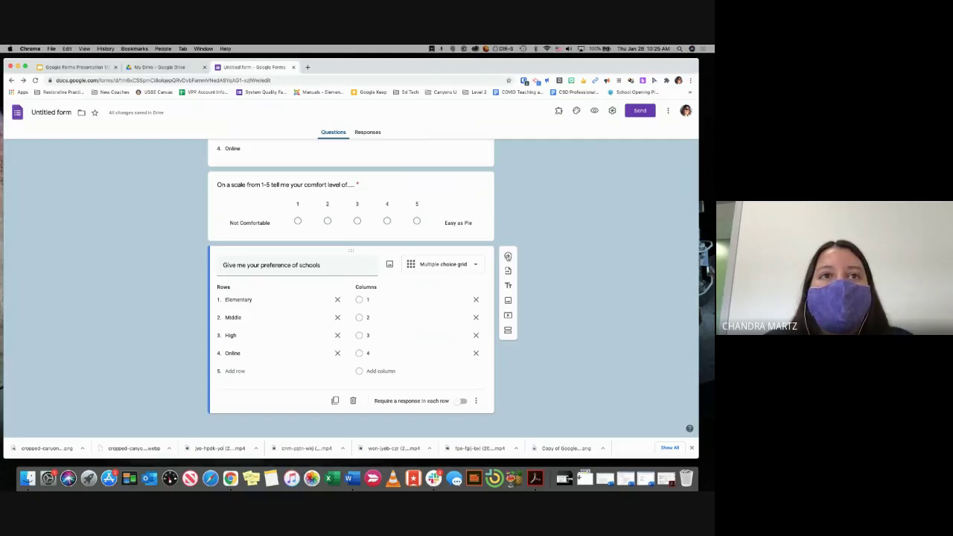
- Add a blank multiple choice question below the school preference grid and view the available question types
{"action": "left_click", "coordinate": [509, 255]}
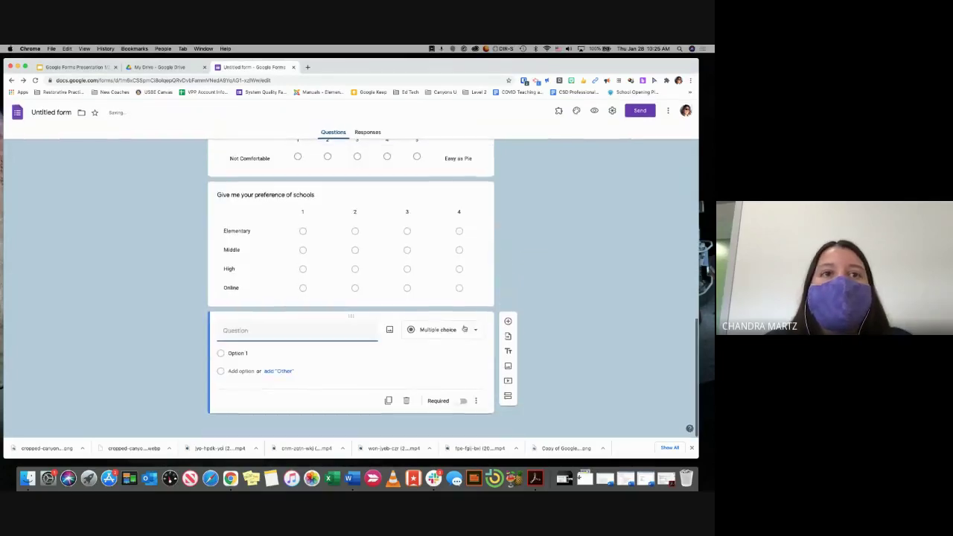
{"action": "left_click", "coordinate": [464, 328]}
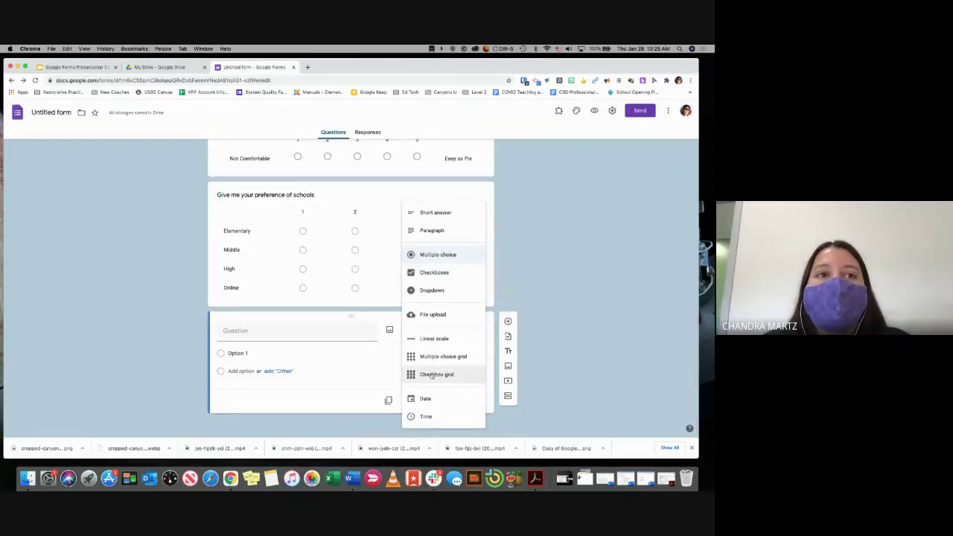
- Duplicate the school preference grid question and change the copy's type to Checkbox grid
{"action": "left_click", "coordinate": [375, 291]}
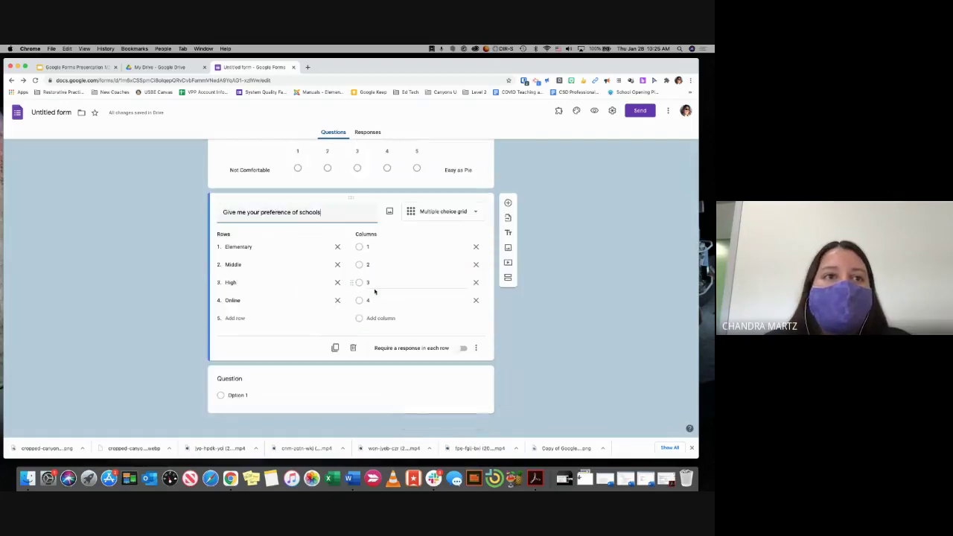
{"action": "left_click", "coordinate": [336, 348]}
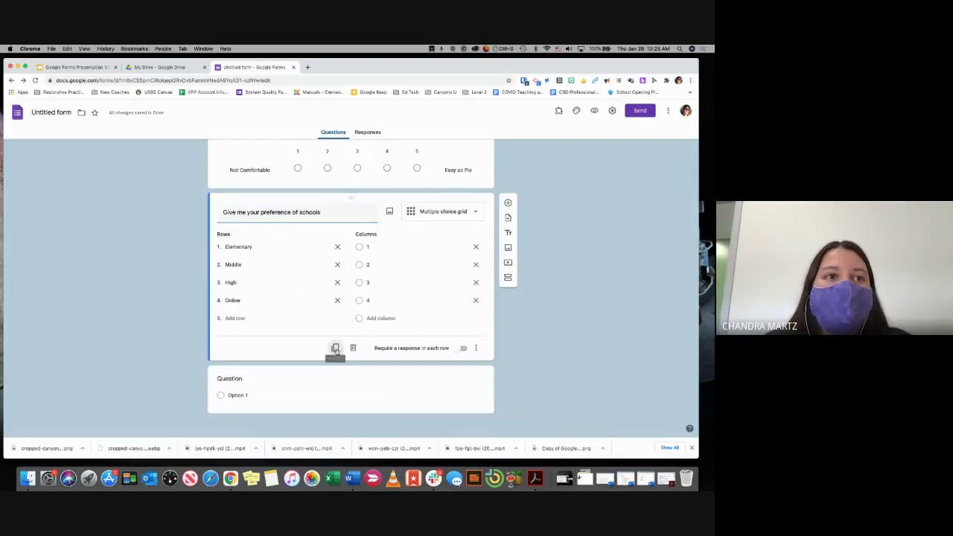
{"action": "left_click", "coordinate": [424, 343]}
{"action": "left_click", "coordinate": [423, 360]}
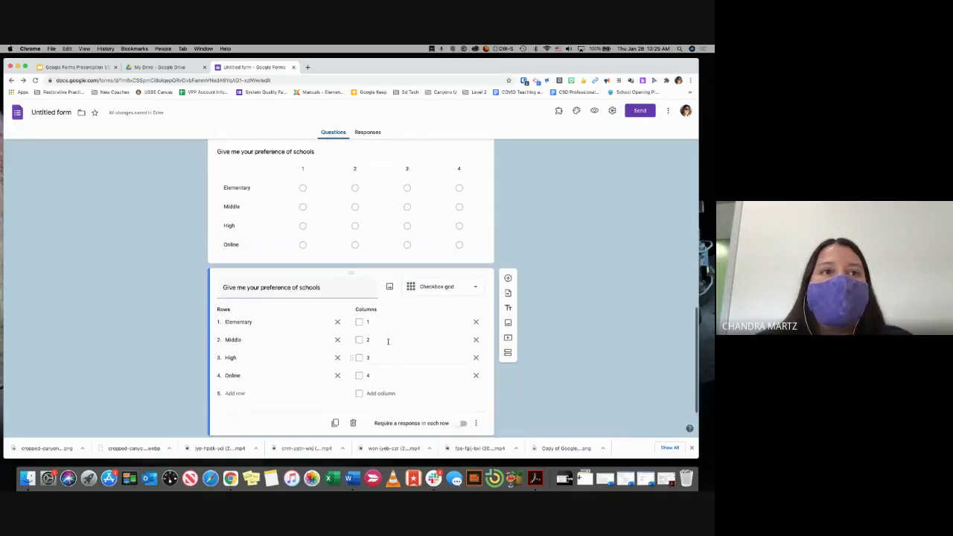
- Compare the multiple choice grid question with its checkbox grid copy in the form editor
{"action": "scroll", "coordinate": [387, 343], "scroll_direction": "up", "scroll_amount": 2}
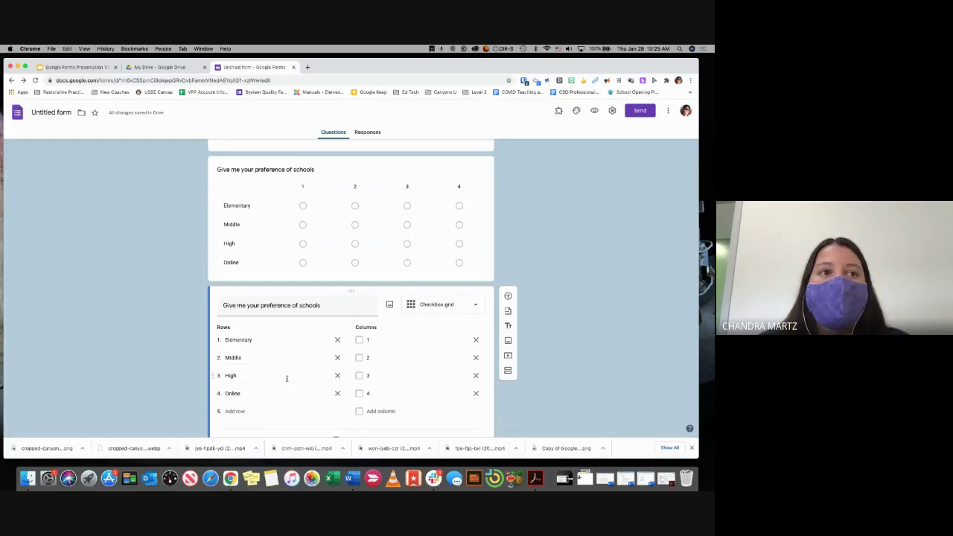
{"action": "left_click", "coordinate": [303, 205]}
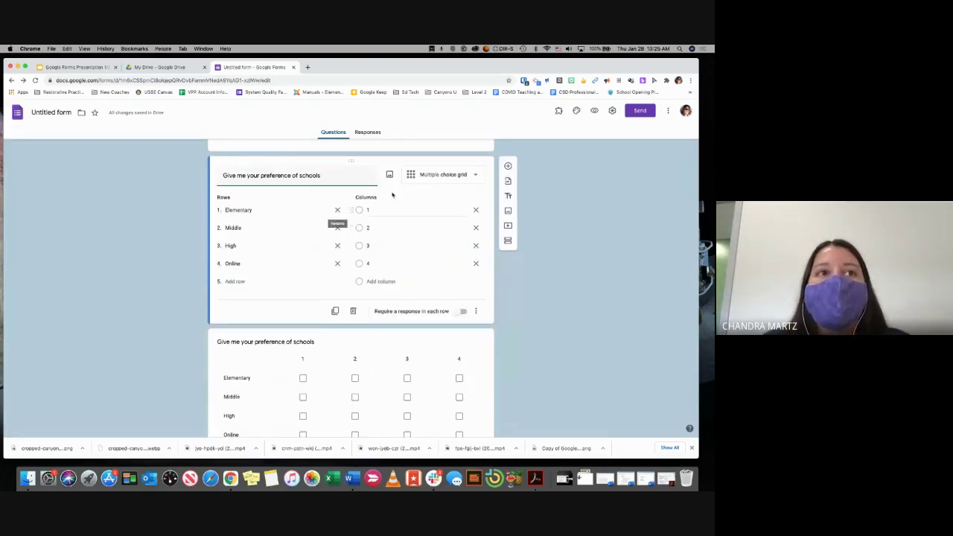
{"action": "scroll", "coordinate": [358, 268], "scroll_direction": "down", "scroll_amount": 1}
{"action": "scroll", "coordinate": [358, 267], "scroll_direction": "down", "scroll_amount": 3}
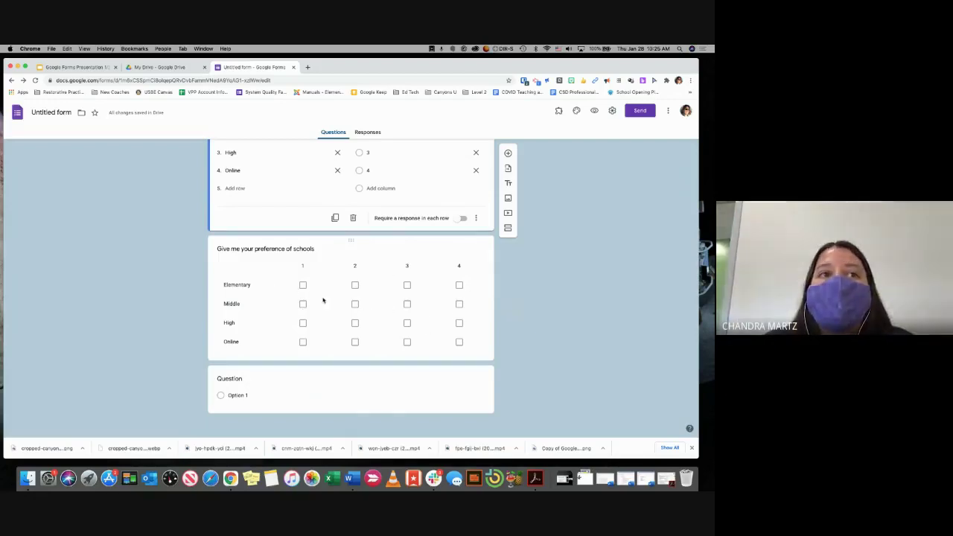
{"action": "left_click", "coordinate": [302, 285]}
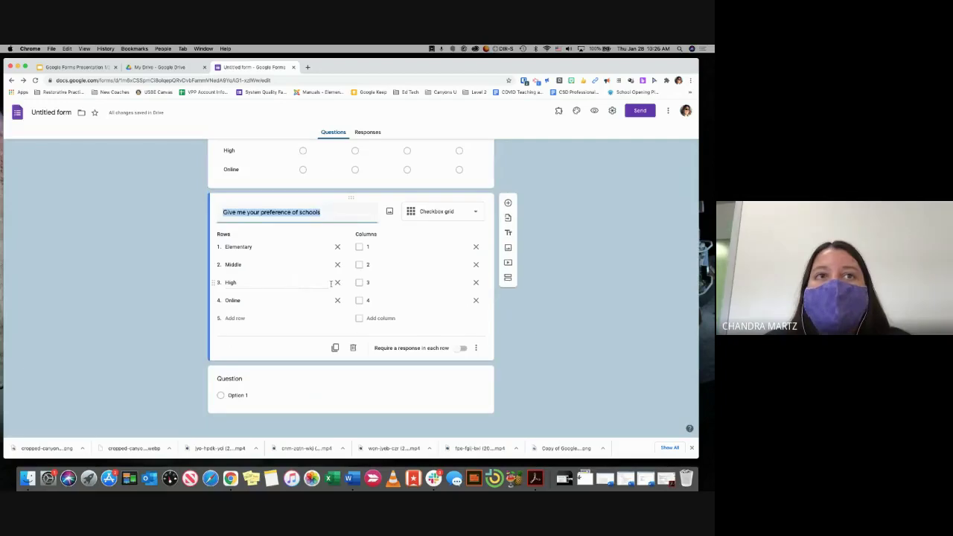
- Preview the form, test the checkbox grid with Elementary 1, Middle 1, High 2 and Online 3, and return to the form editor
{"action": "left_click", "coordinate": [595, 111]}
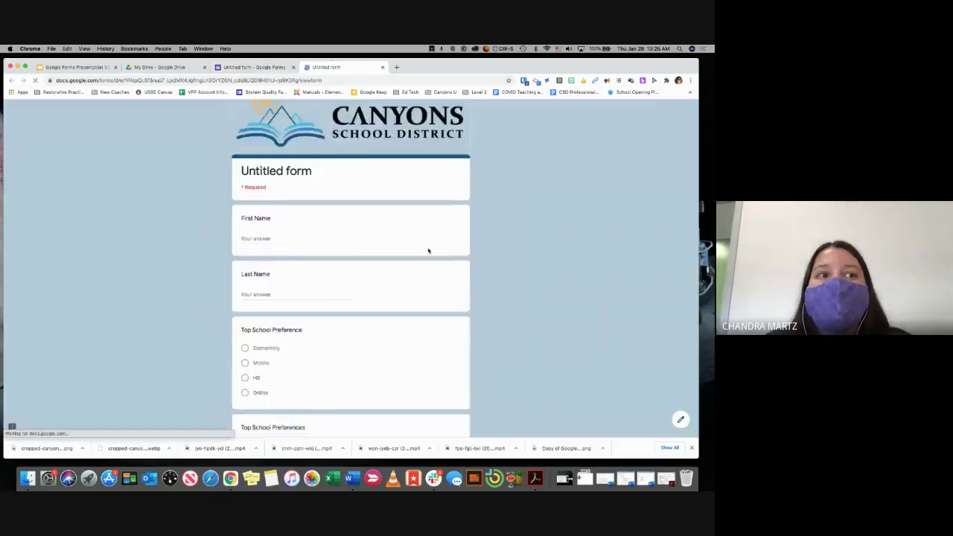
{"action": "scroll", "coordinate": [428, 251], "scroll_direction": "down", "scroll_amount": 15}
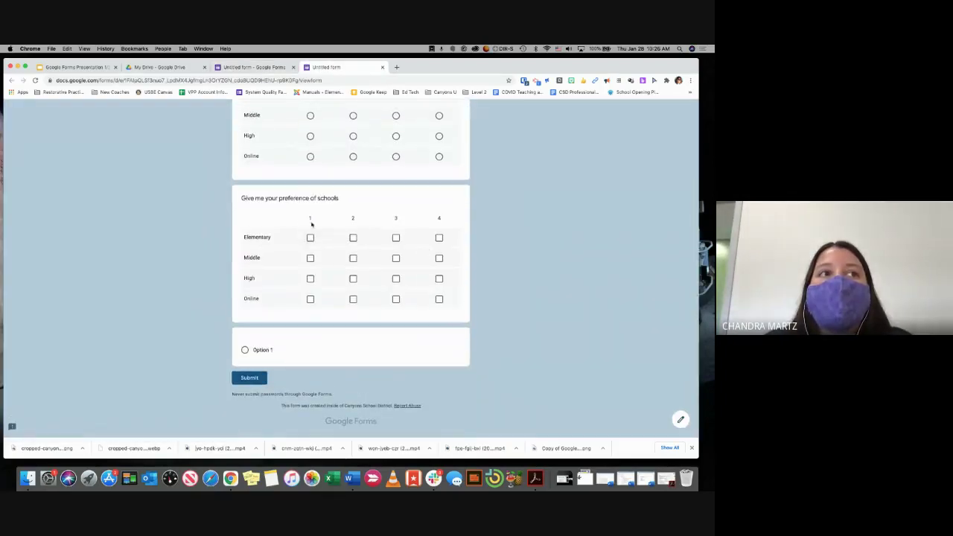
{"action": "left_click", "coordinate": [311, 239]}
{"action": "left_click", "coordinate": [311, 259]}
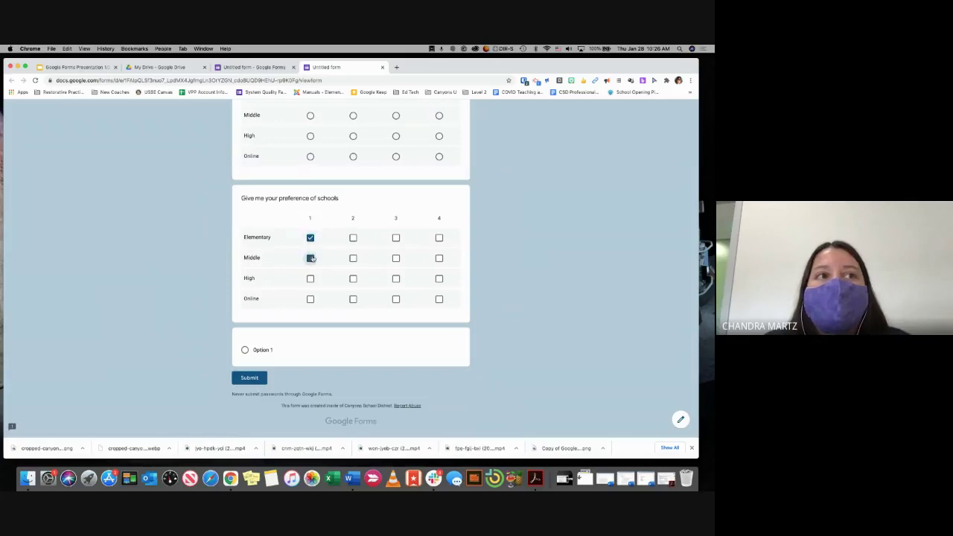
{"action": "left_click", "coordinate": [353, 279]}
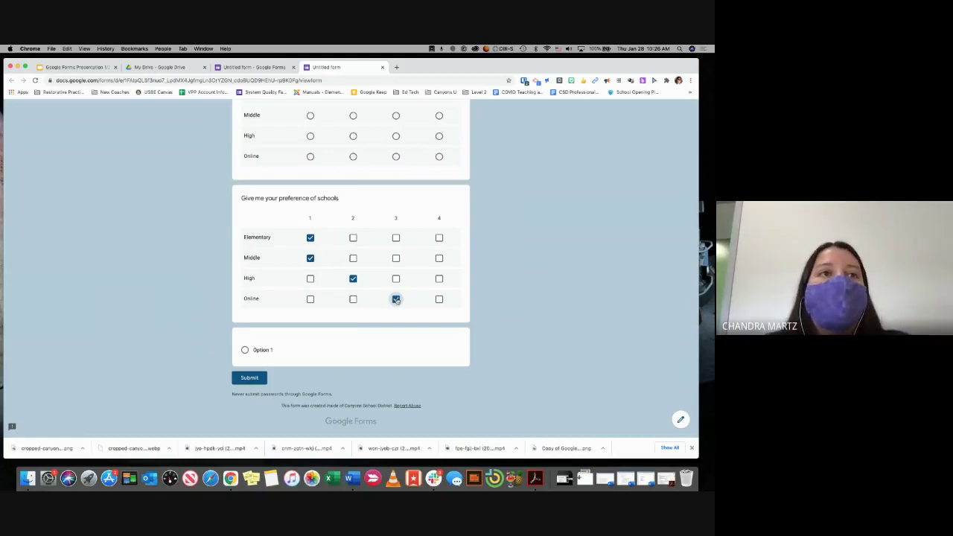
{"action": "scroll", "coordinate": [283, 360], "scroll_direction": "up", "scroll_amount": 2}
{"action": "scroll", "coordinate": [283, 360], "scroll_direction": "up", "scroll_amount": 4}
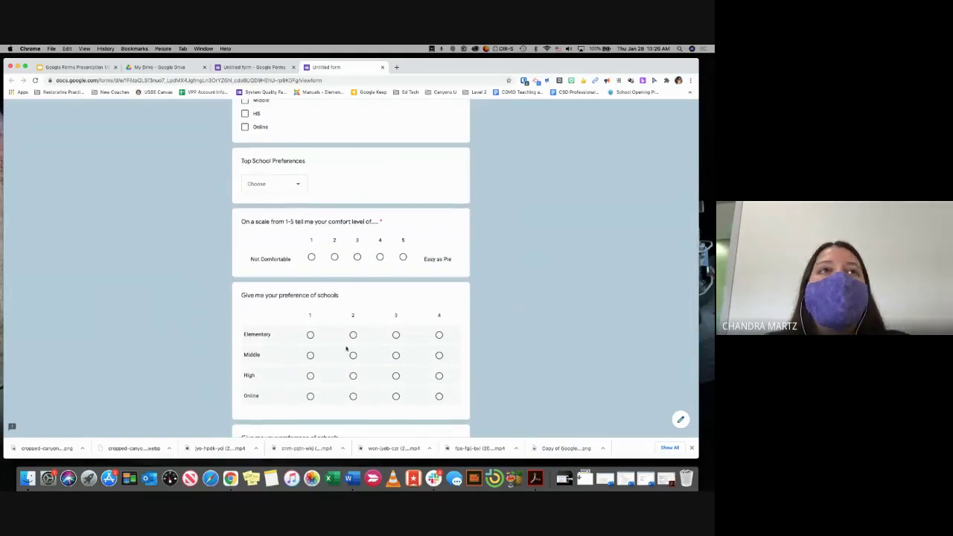
{"action": "scroll", "coordinate": [346, 349], "scroll_direction": "up", "scroll_amount": 10}
{"action": "left_click", "coordinate": [261, 68]}
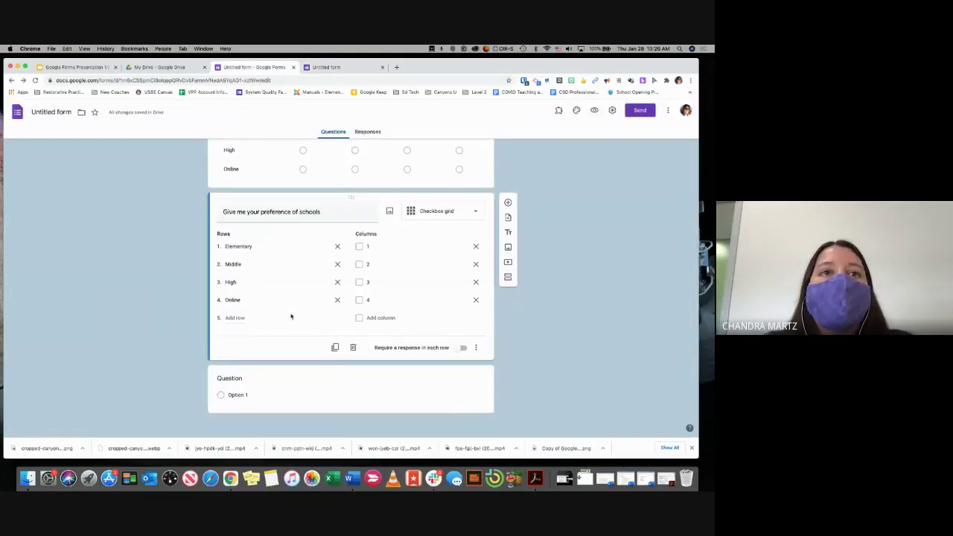
- Add a new question below the checkbox grid and set its type to Date
{"action": "left_click", "coordinate": [475, 213]}
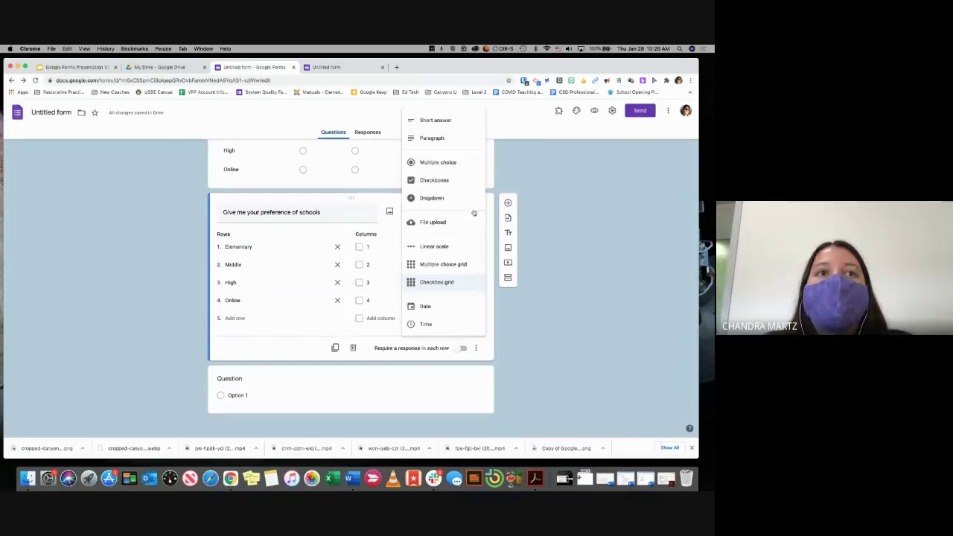
{"action": "left_click", "coordinate": [626, 332]}
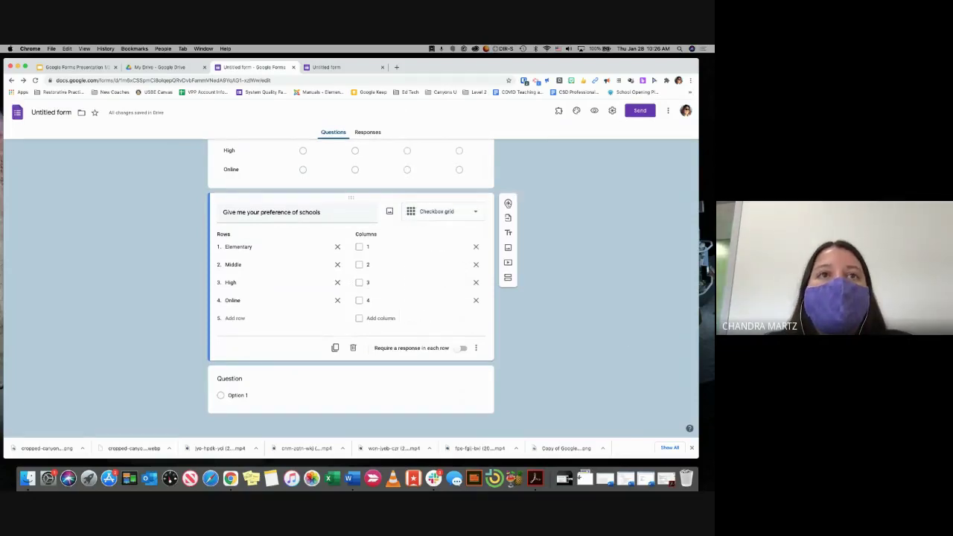
{"action": "left_click", "coordinate": [508, 203]}
{"action": "left_click", "coordinate": [447, 275]}
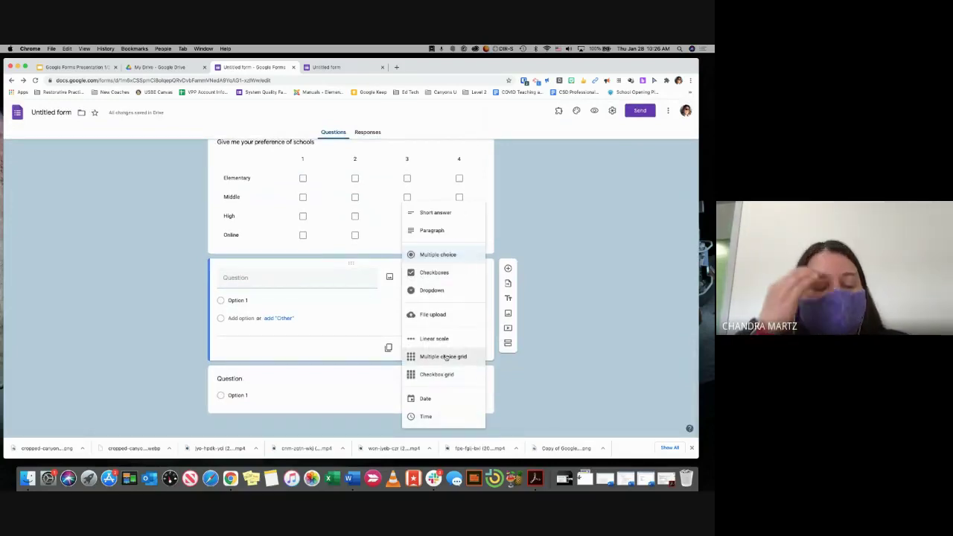
{"action": "left_click", "coordinate": [425, 399]}
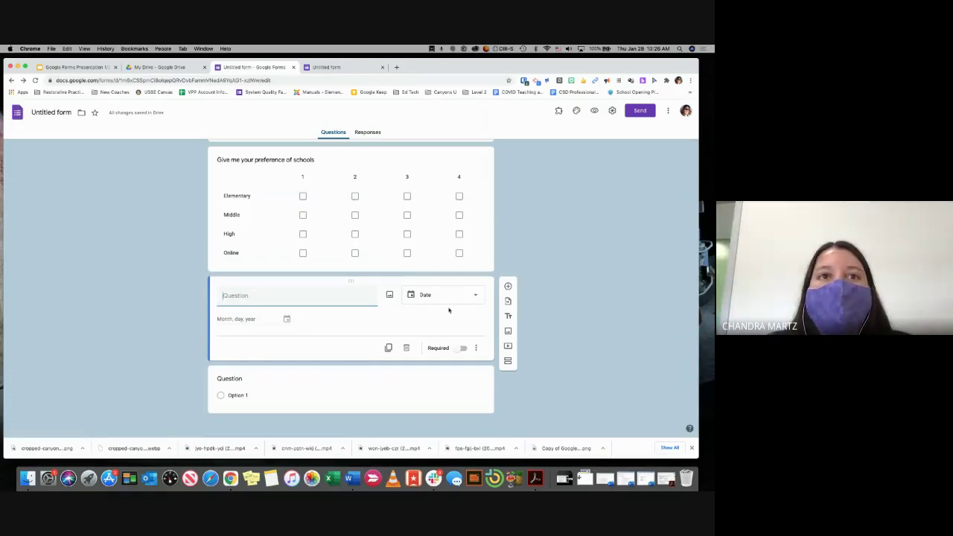
- Select the blank multiple choice question below the date question for editing
{"action": "left_click", "coordinate": [387, 386]}
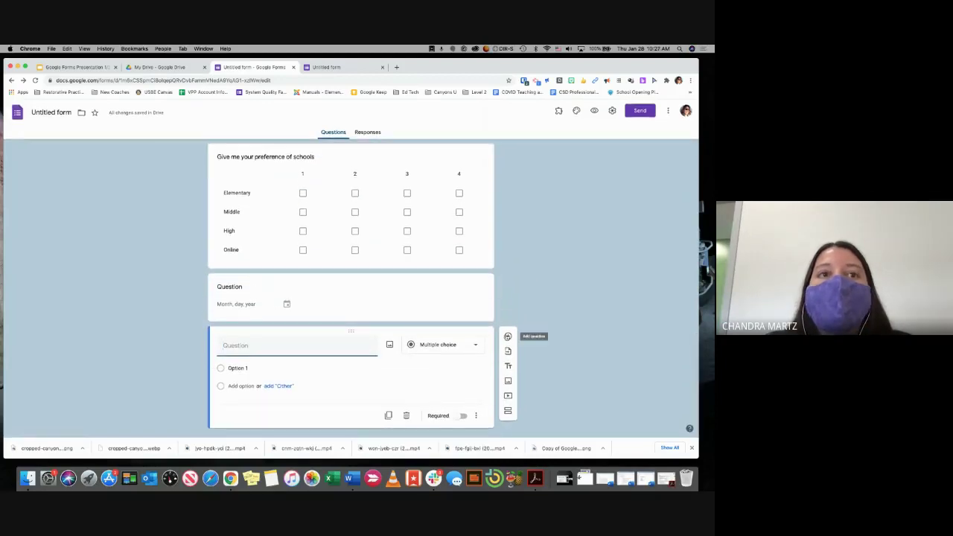
- Make the new question below the date question a Time question and title it "Time"
{"action": "left_click", "coordinate": [445, 345]}
{"action": "left_click", "coordinate": [428, 416]}
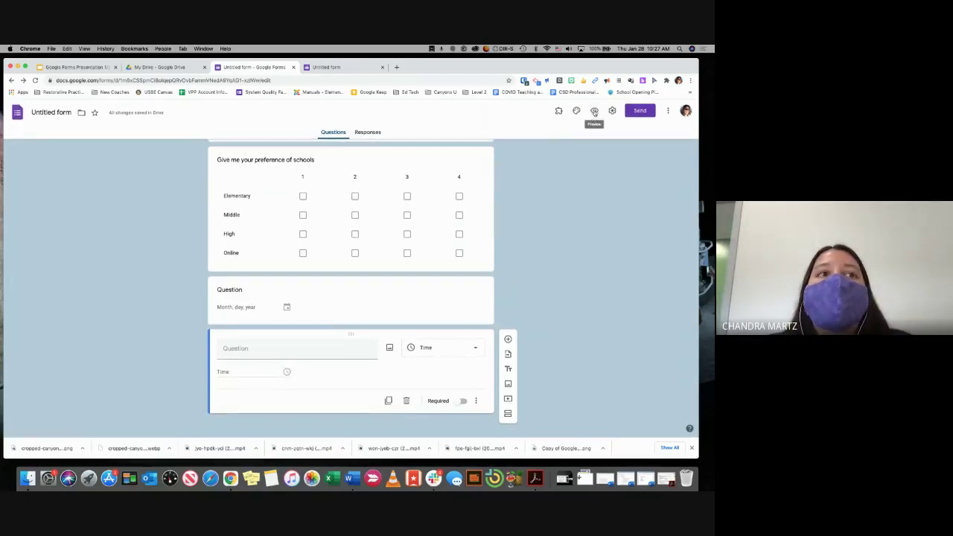
{"action": "left_click", "coordinate": [294, 351]}
{"action": "type", "text": "Time"}
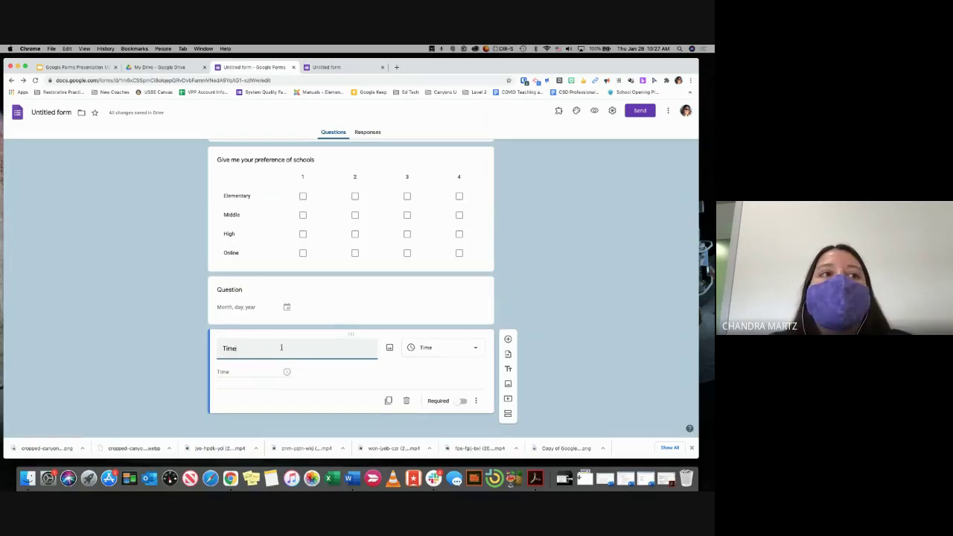
- Preview the form, try its date and time questions with 01/28/2021 and 09:00 AM, and return to the form editor
{"action": "left_click", "coordinate": [596, 111]}
{"action": "scroll", "coordinate": [385, 281], "scroll_direction": "down", "scroll_amount": 15}
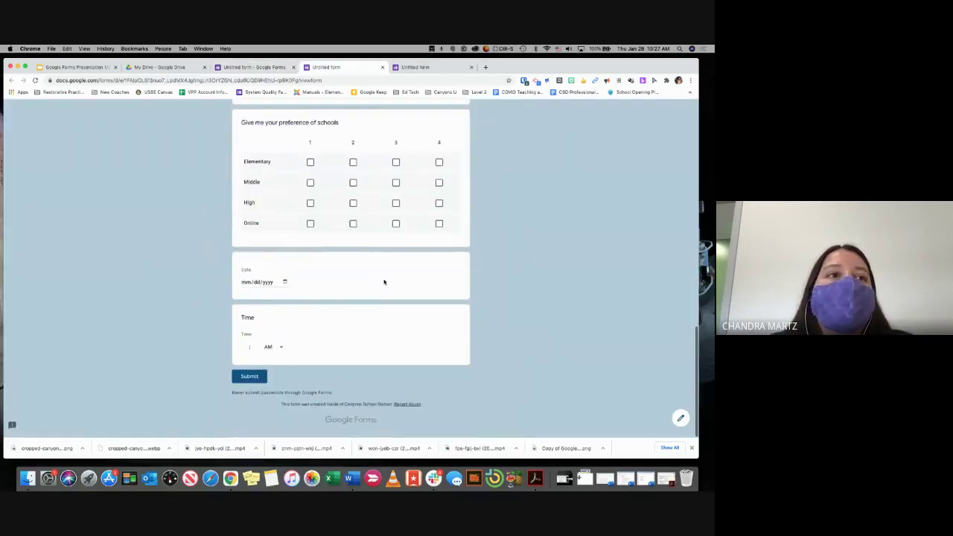
{"action": "left_click", "coordinate": [285, 284]}
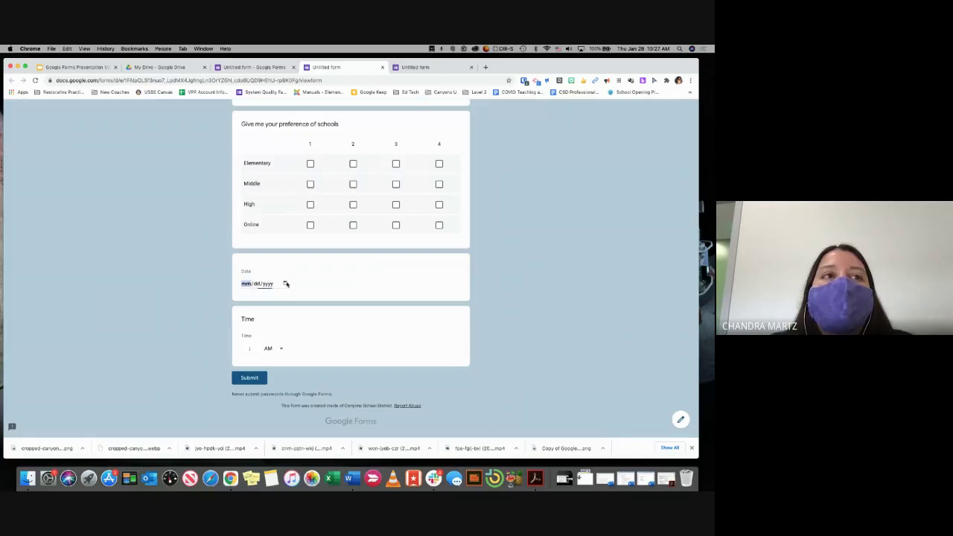
{"action": "left_click", "coordinate": [292, 364]}
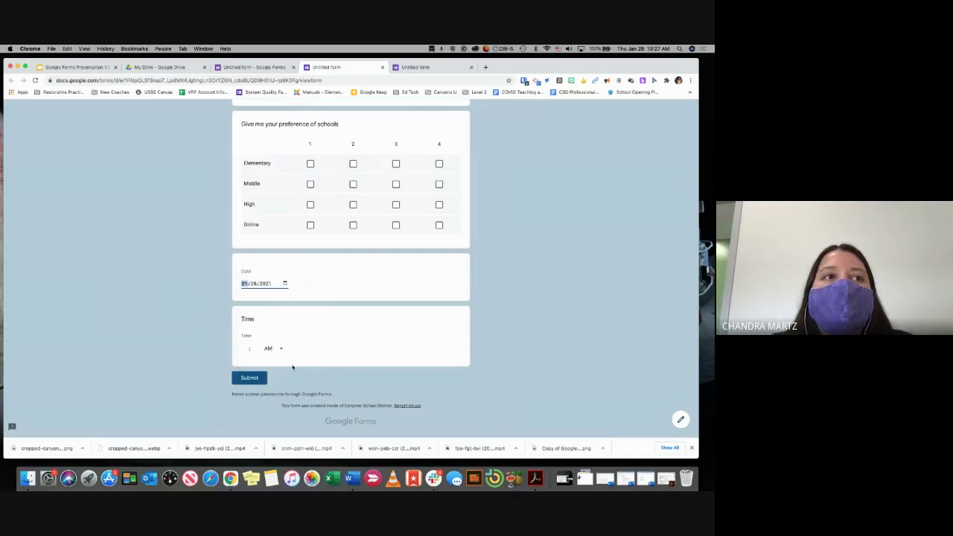
{"action": "left_click", "coordinate": [242, 349]}
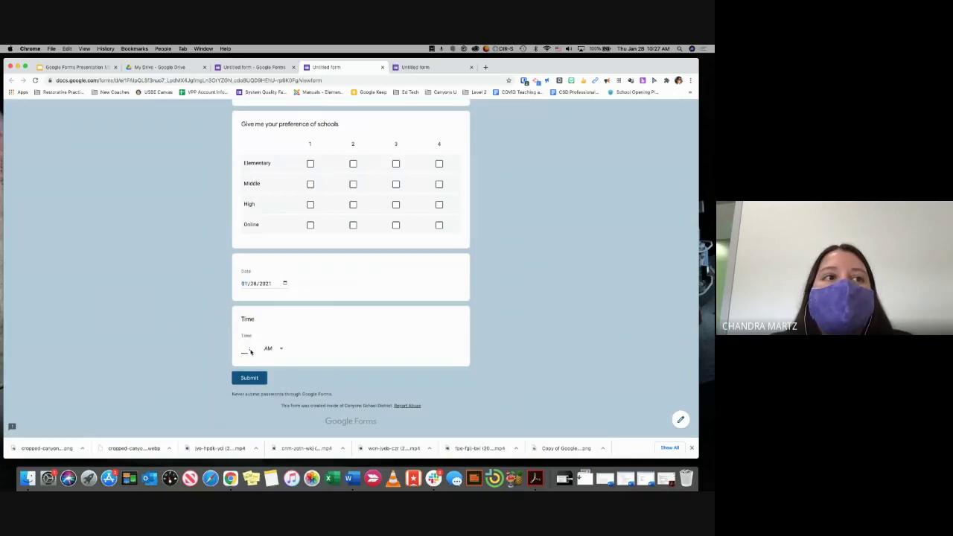
{"action": "type", "text": "09 : "}
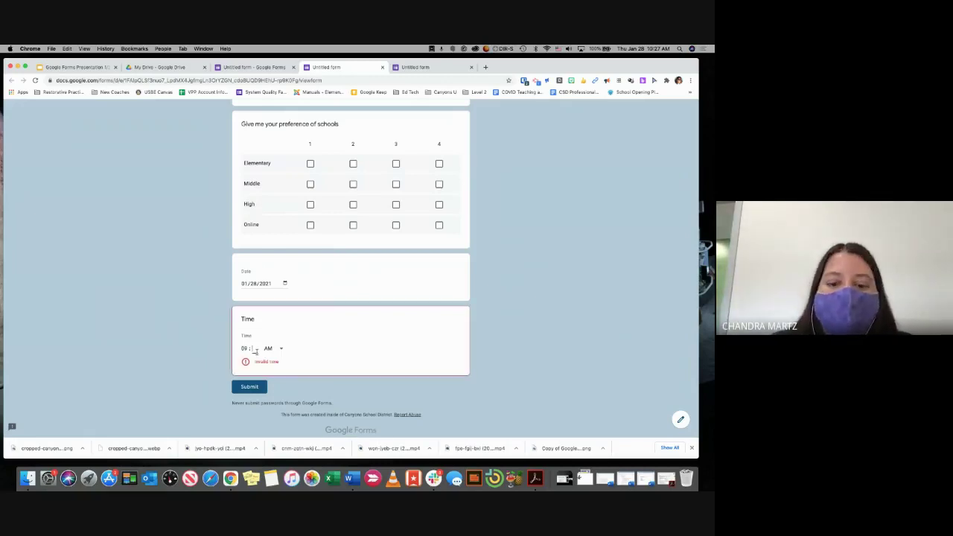
{"action": "type", "text": "00"}
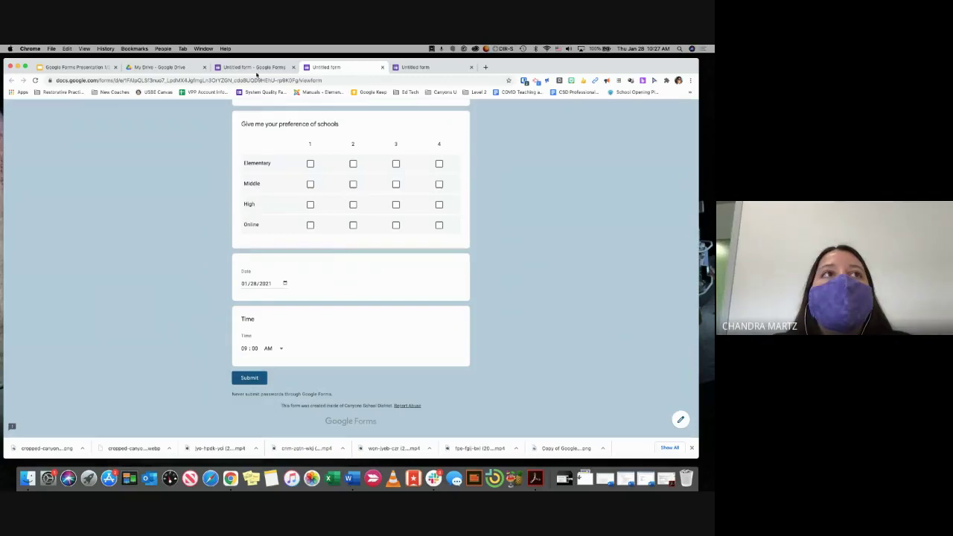
{"action": "left_click", "coordinate": [253, 67]}
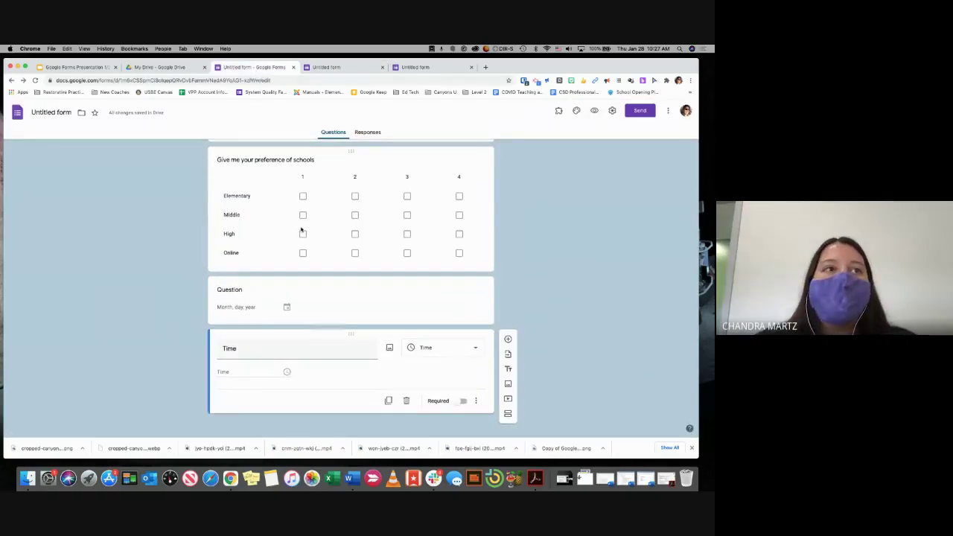
{"action": "scroll", "coordinate": [302, 232], "scroll_direction": "up", "scroll_amount": 1}
{"action": "scroll", "coordinate": [303, 231], "scroll_direction": "down", "scroll_amount": 1}
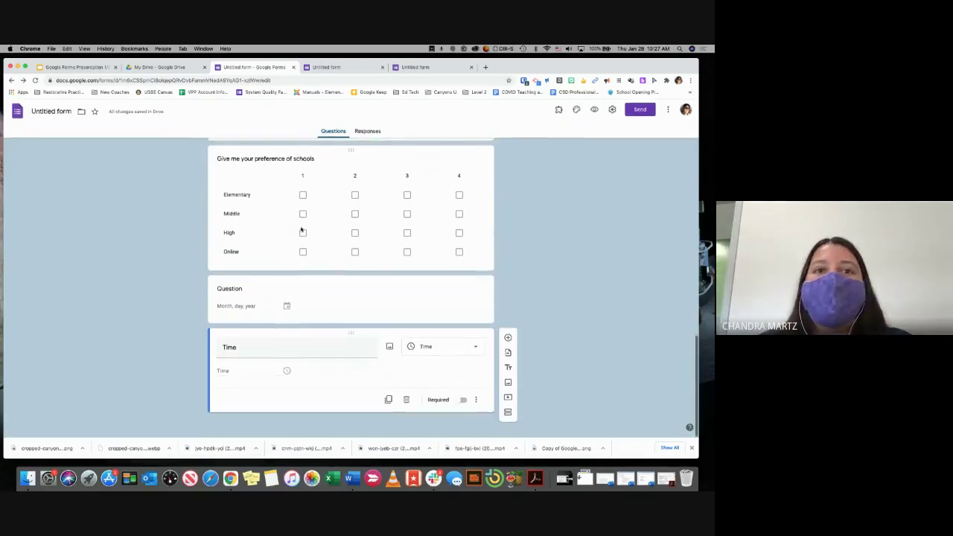
{"action": "left_click", "coordinate": [508, 339]}
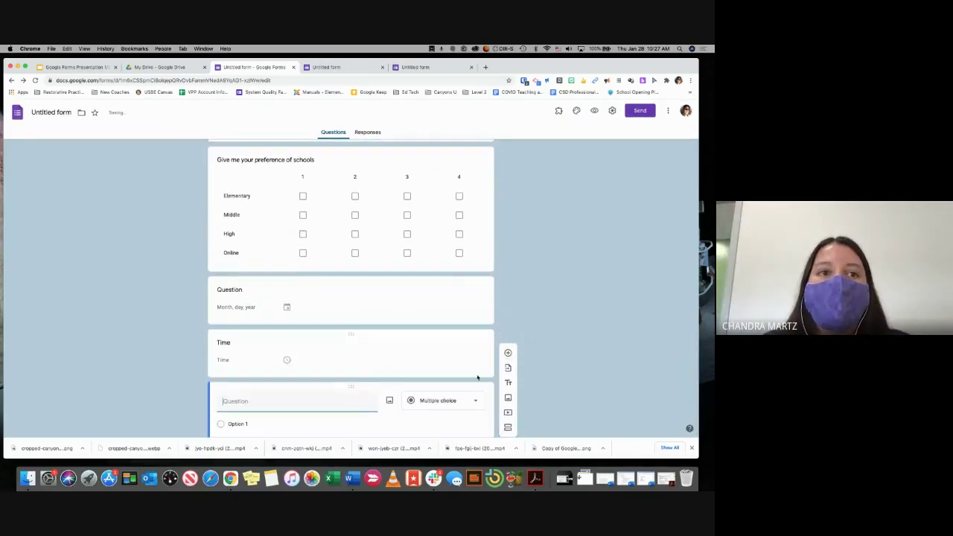
{"action": "left_click", "coordinate": [409, 400]}
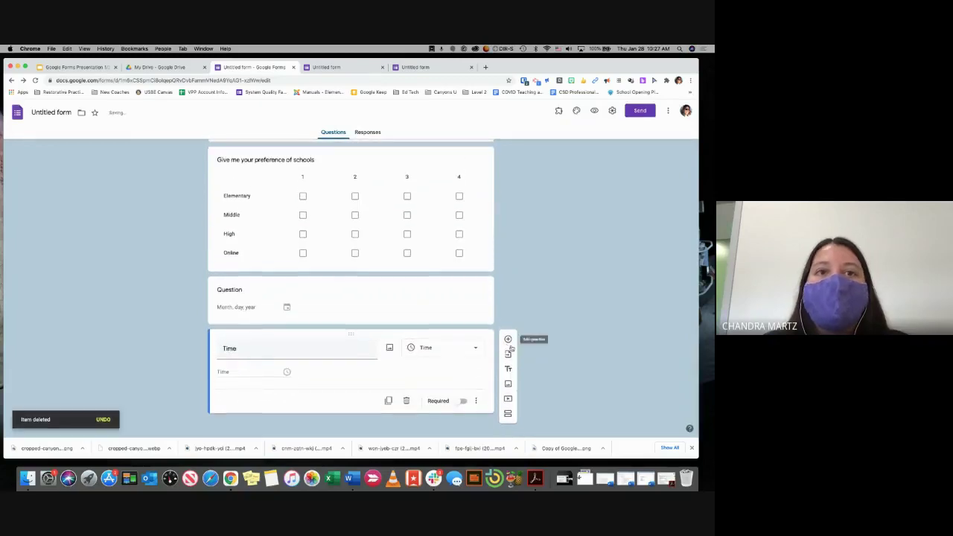
- Examine the available question types, including File upload, and the form's general settings without changing anything
{"action": "left_click", "coordinate": [474, 347]}
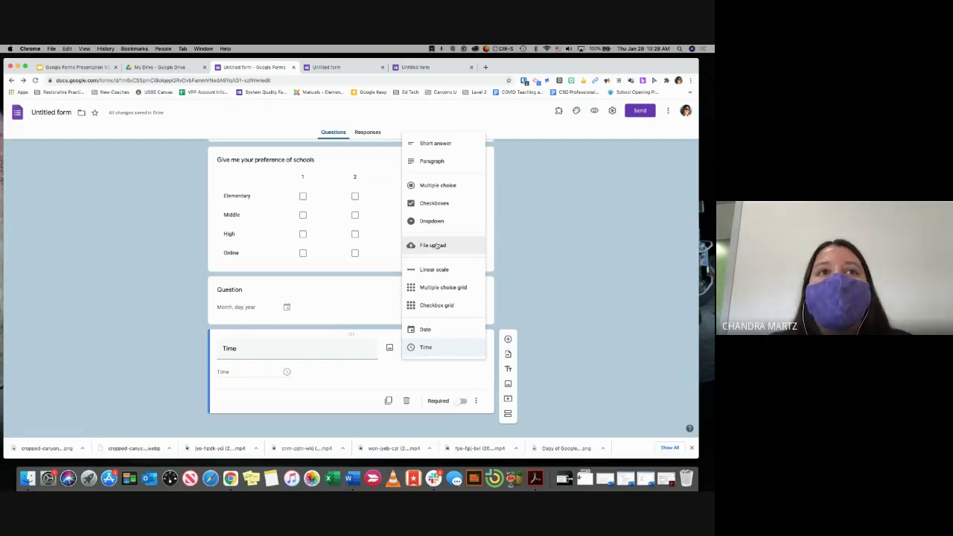
{"action": "left_click", "coordinate": [526, 277]}
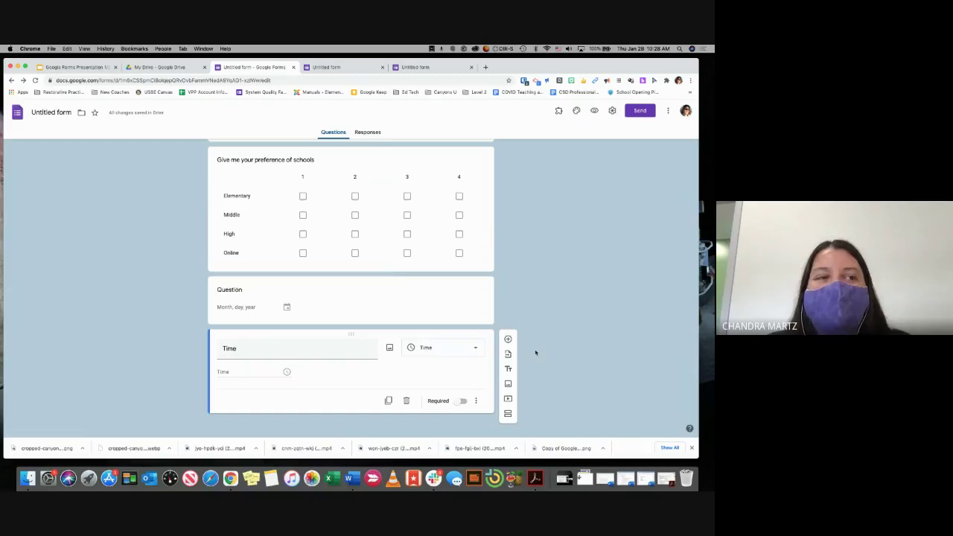
{"action": "scroll", "coordinate": [495, 336], "scroll_direction": "up", "scroll_amount": 20}
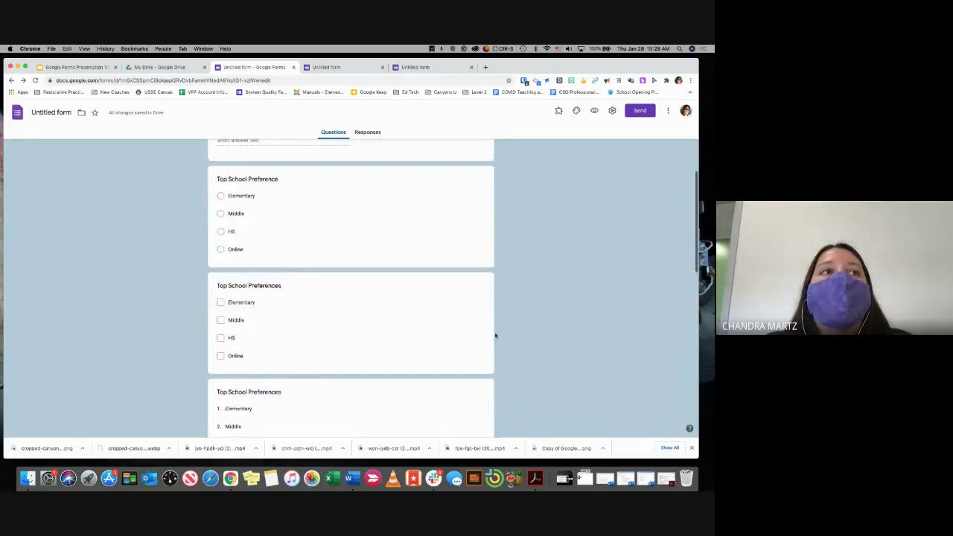
{"action": "scroll", "coordinate": [496, 336], "scroll_direction": "down", "scroll_amount": 2}
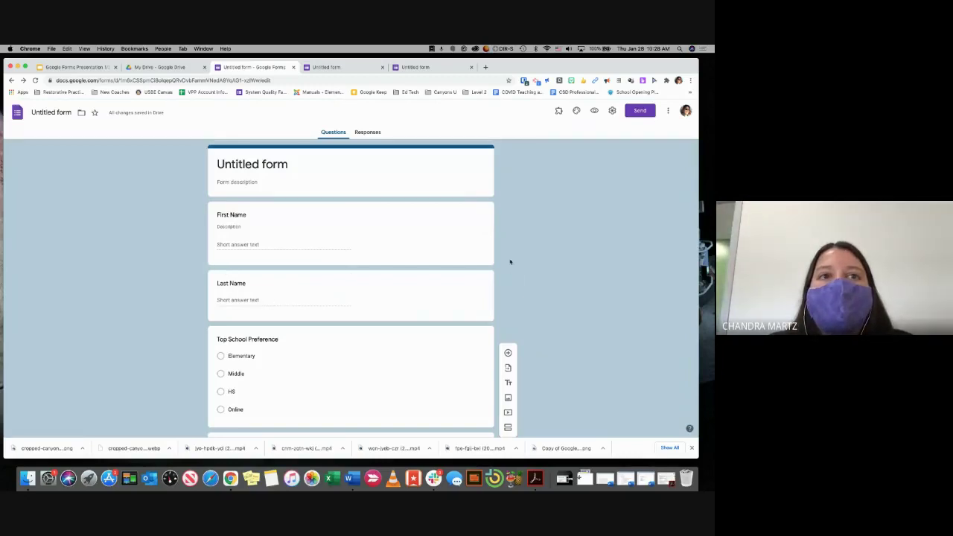
{"action": "scroll", "coordinate": [508, 353], "scroll_direction": "down", "scroll_amount": 3}
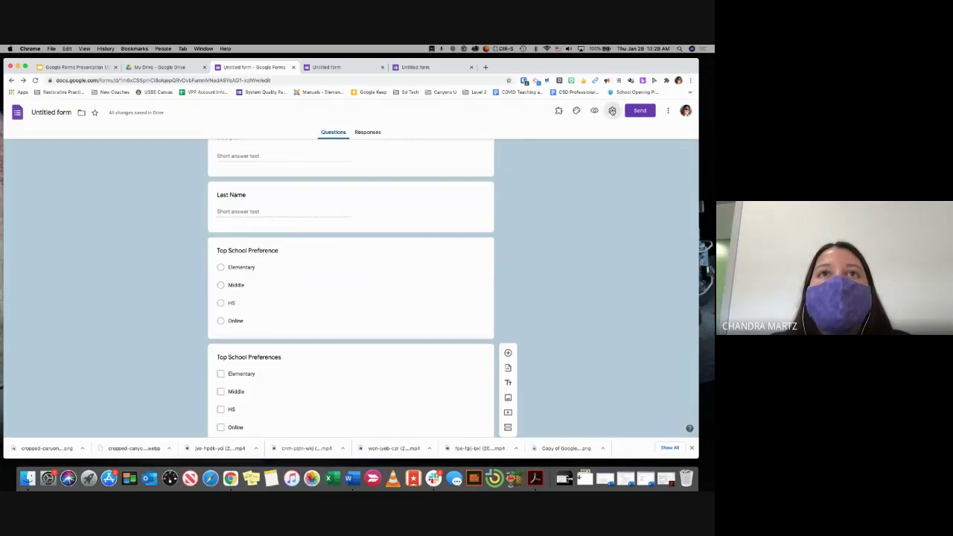
{"action": "left_click", "coordinate": [613, 110]}
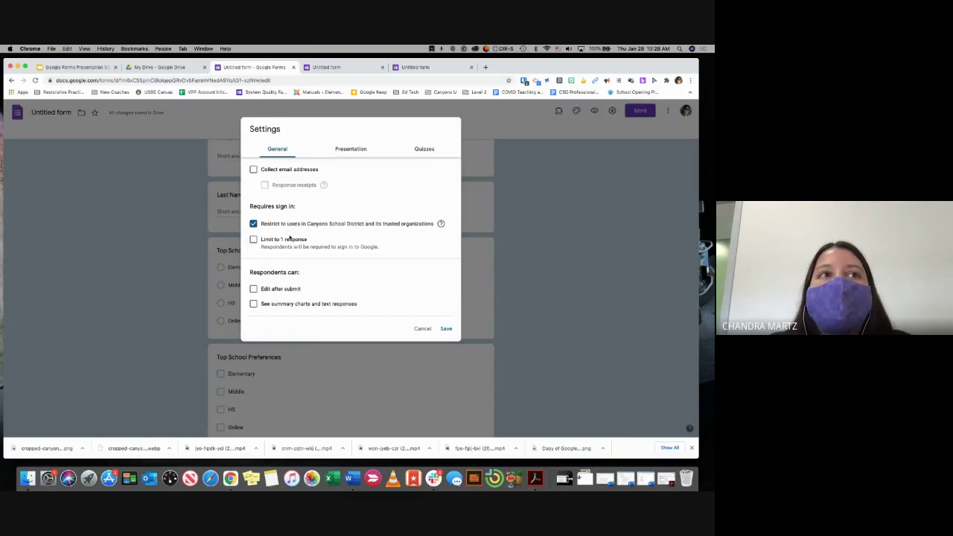
{"action": "left_click", "coordinate": [422, 328]}
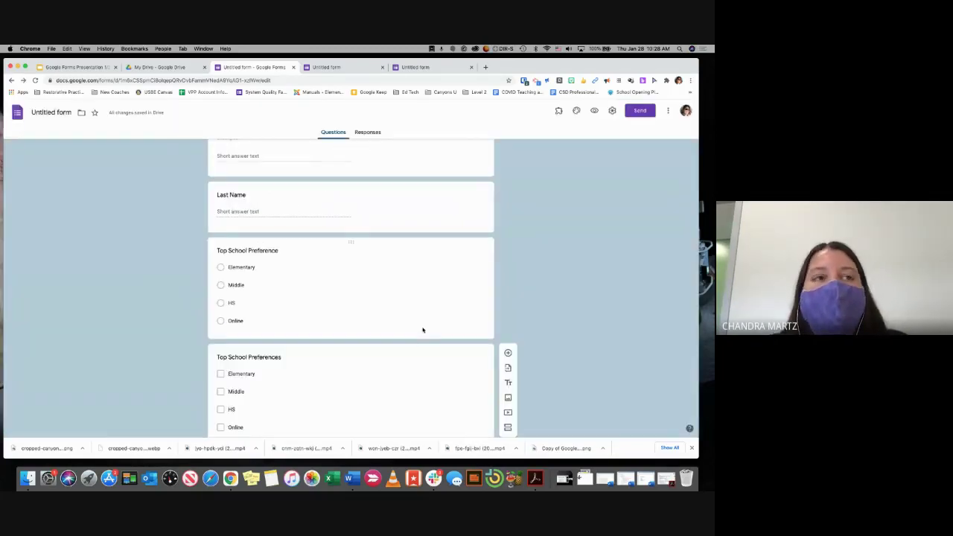
- Add a new section directly after the multiple-choice question "Top School Preference"
{"action": "scroll", "coordinate": [422, 330], "scroll_direction": "up", "scroll_amount": 1}
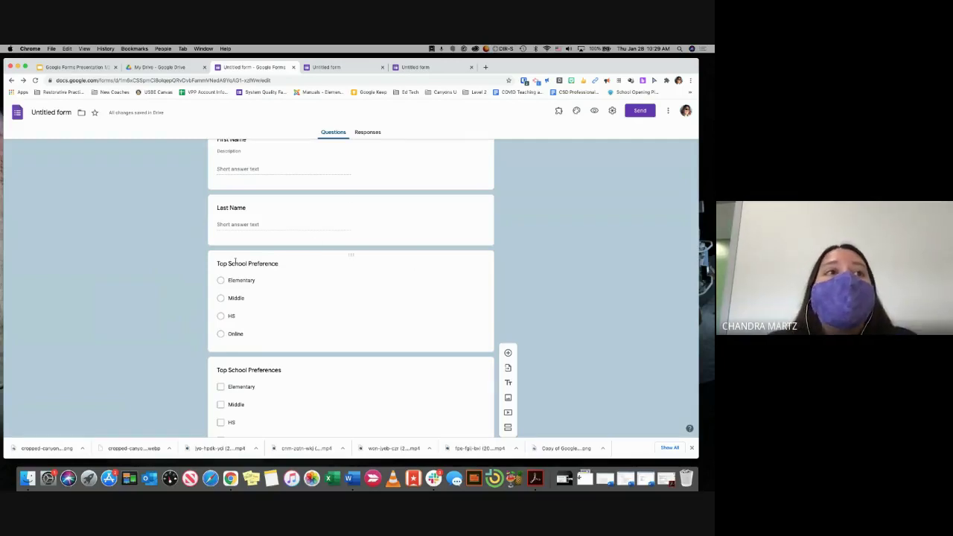
{"action": "scroll", "coordinate": [235, 261], "scroll_direction": "down", "scroll_amount": 1}
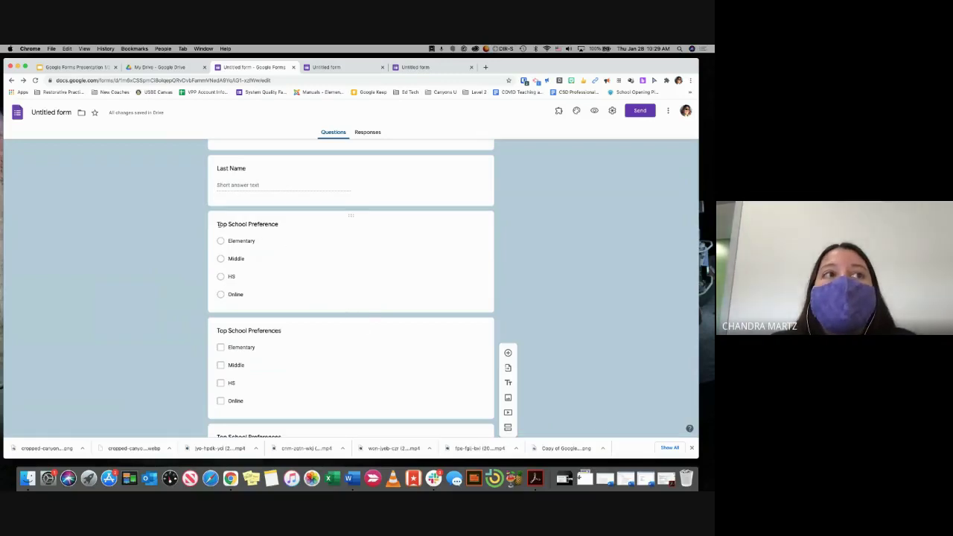
{"action": "triple_click", "coordinate": [254, 230]}
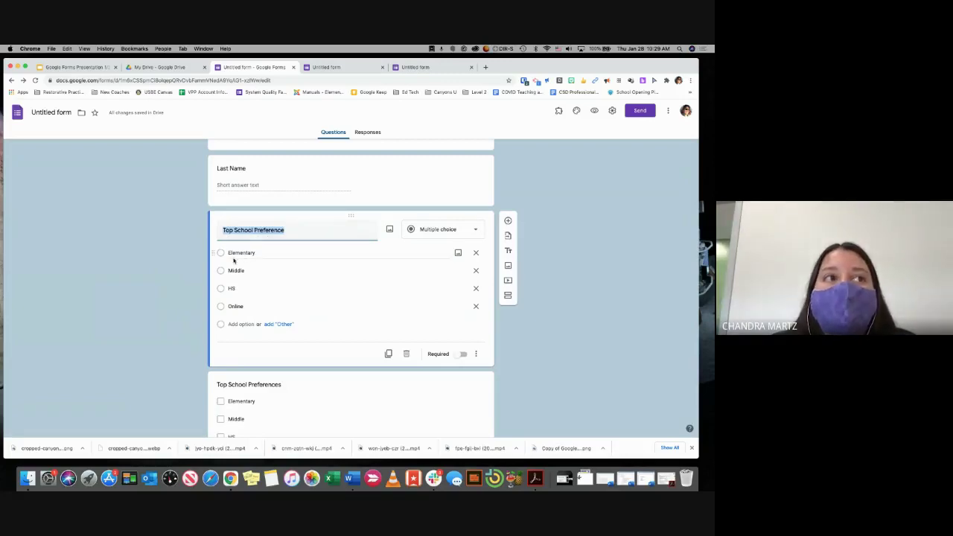
{"action": "left_click", "coordinate": [508, 295]}
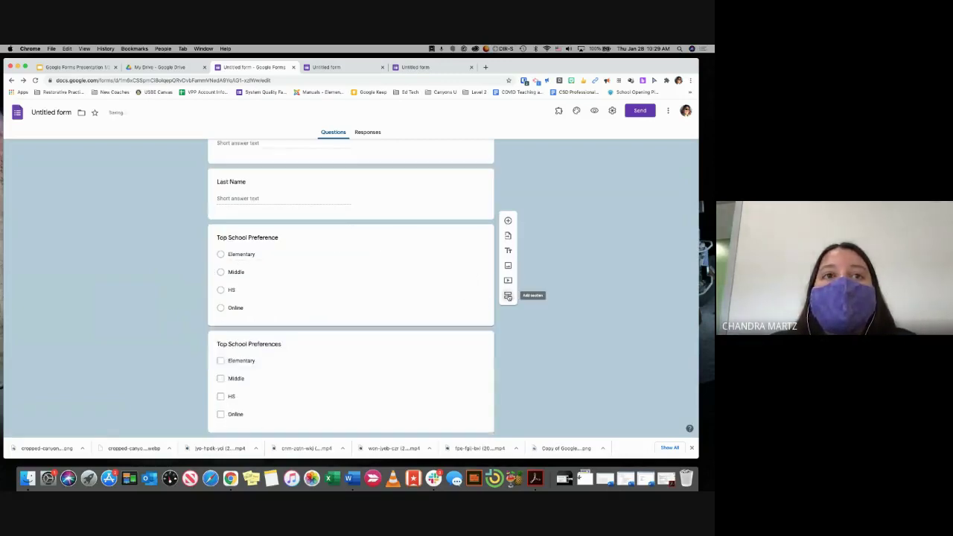
{"action": "scroll", "coordinate": [278, 347], "scroll_direction": "down", "scroll_amount": 2}
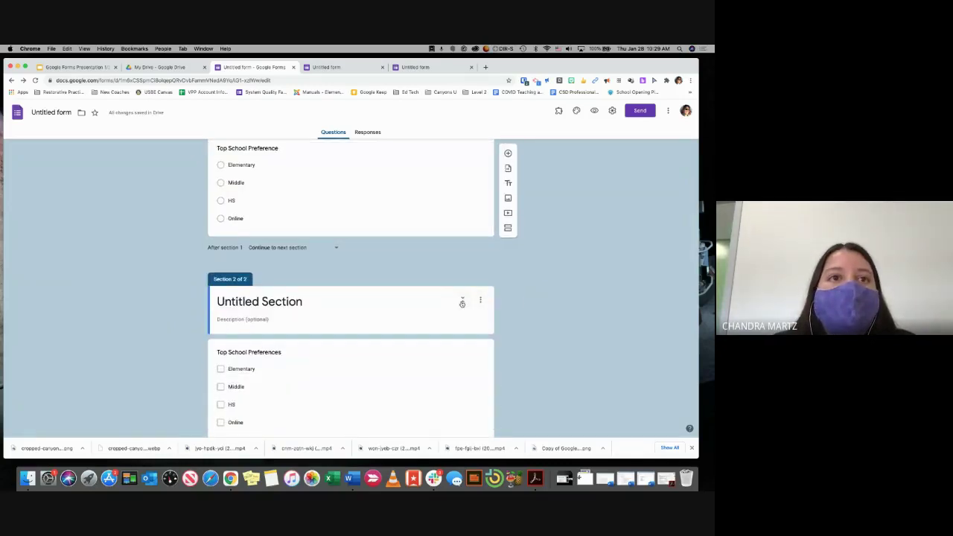
- Title the new second section "Elementary"
{"action": "left_click", "coordinate": [461, 301]}
{"action": "left_click", "coordinate": [316, 300]}
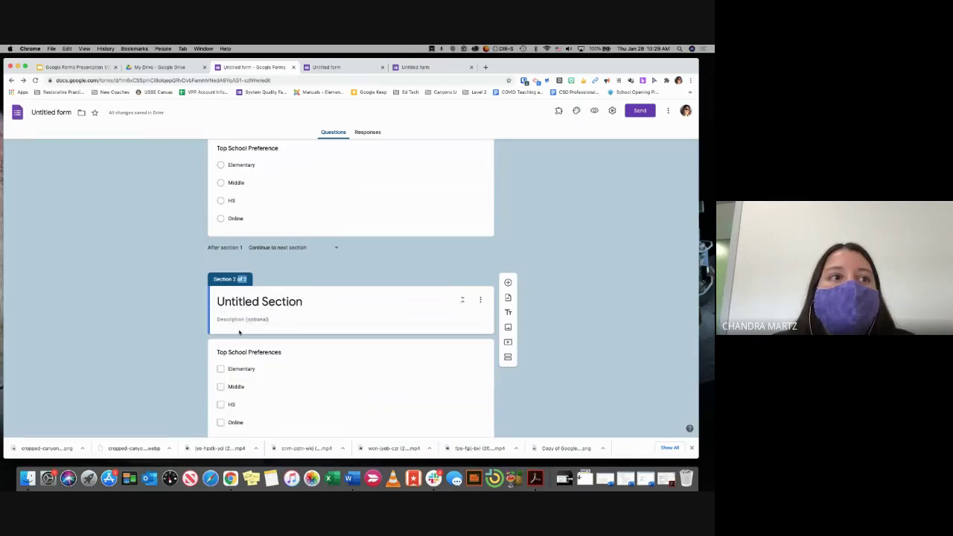
{"action": "left_click", "coordinate": [261, 350]}
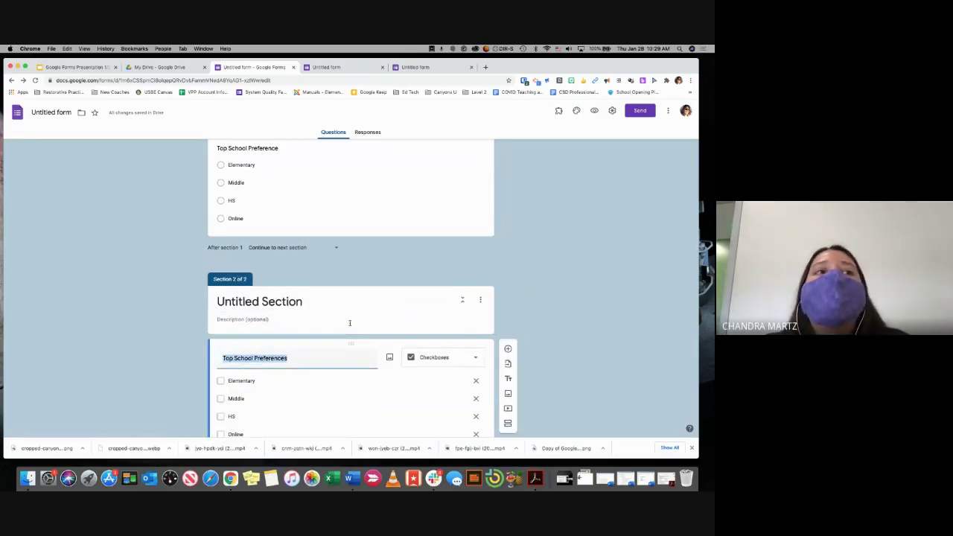
{"action": "scroll", "coordinate": [294, 253], "scroll_direction": "up", "scroll_amount": 1}
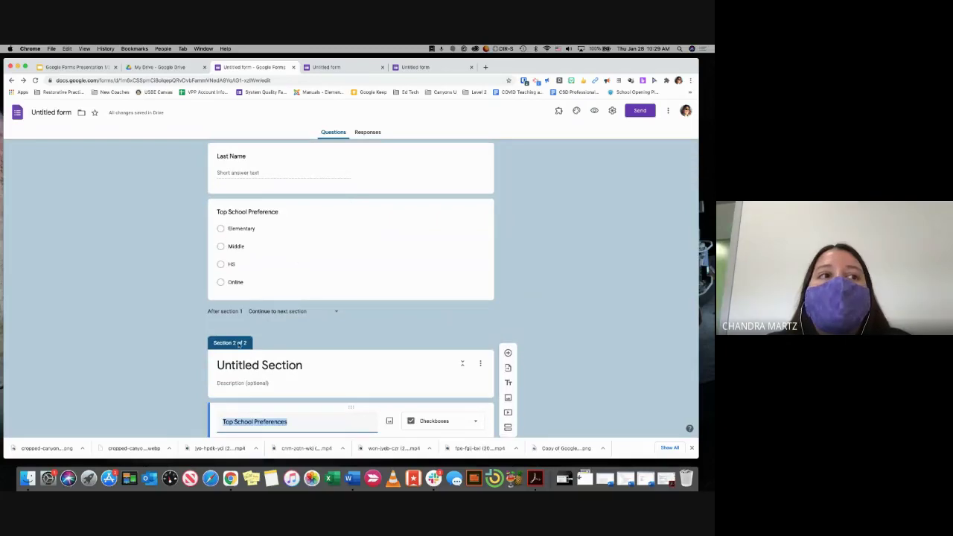
{"action": "left_click", "coordinate": [243, 365]}
{"action": "type", "text": "Ele"}
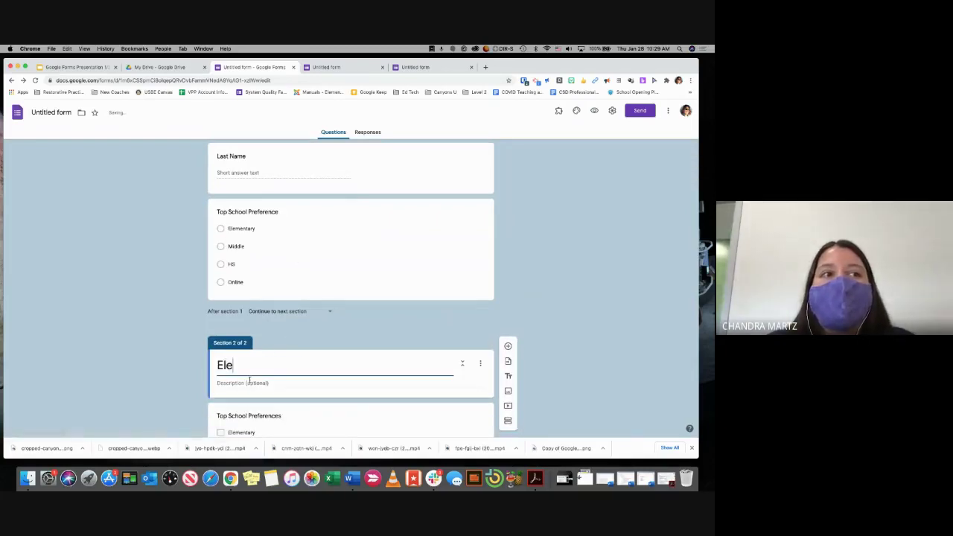
{"action": "type", "text": "mentary"}
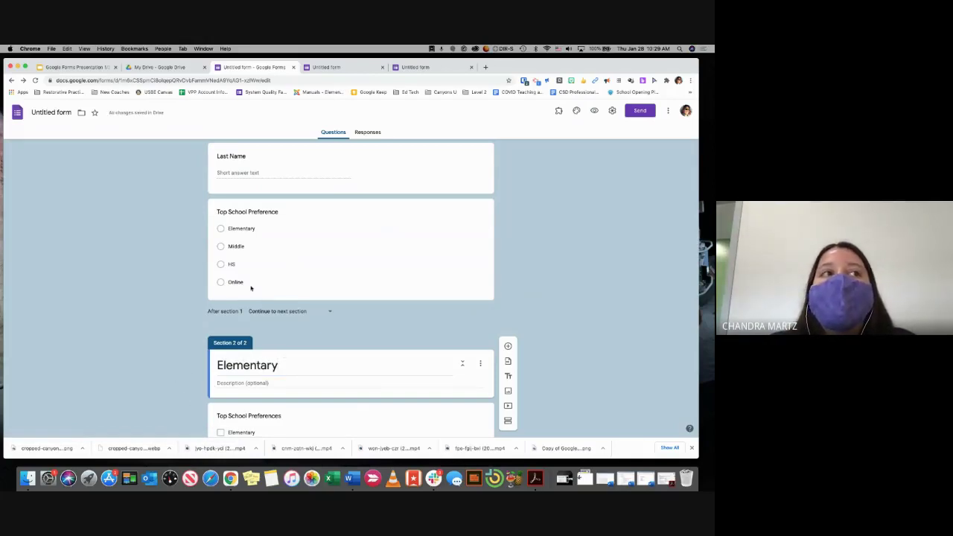
- Turn on going to a section based on answer for "Top School Preference" and send the Elementary option to section 2 (Elementary)
{"action": "left_click", "coordinate": [242, 229]}
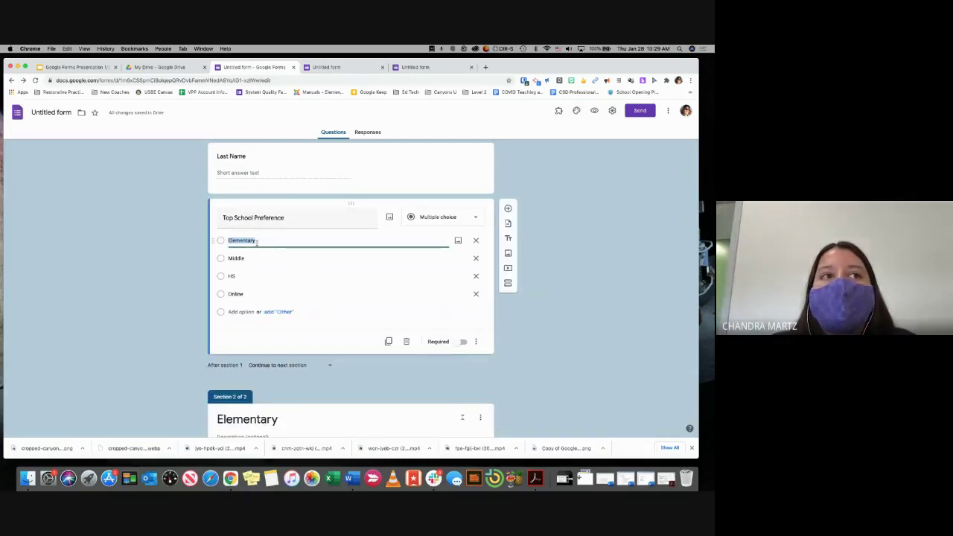
{"action": "left_click", "coordinate": [476, 342]}
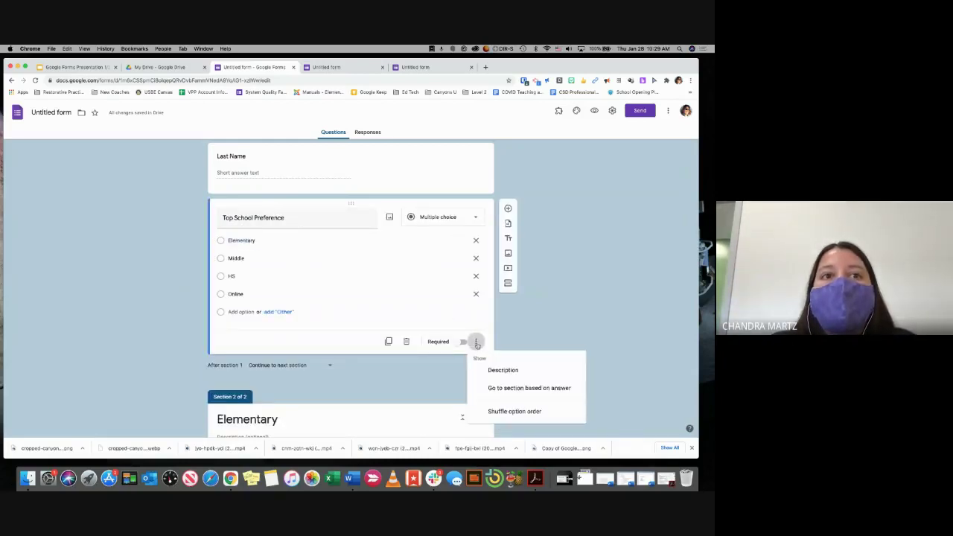
{"action": "left_click", "coordinate": [535, 390]}
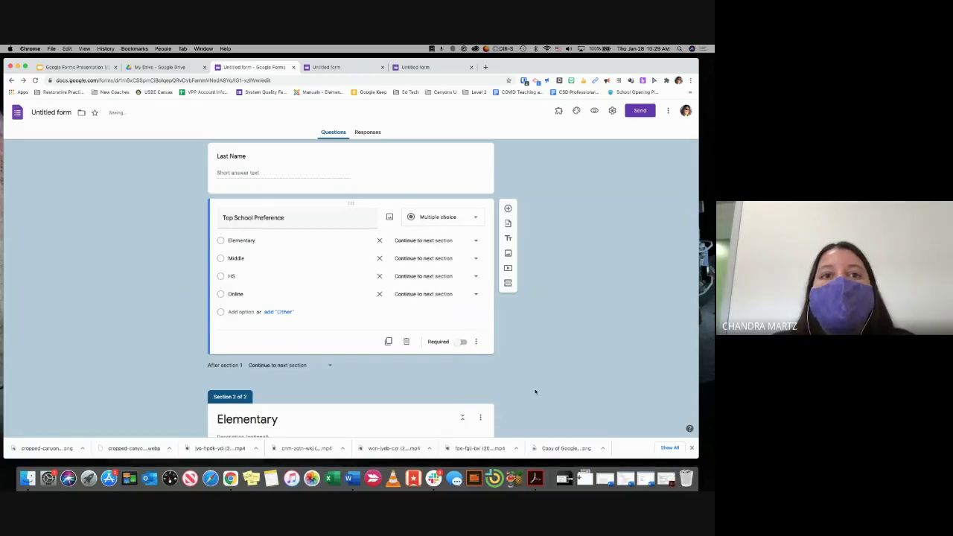
{"action": "left_click", "coordinate": [475, 242]}
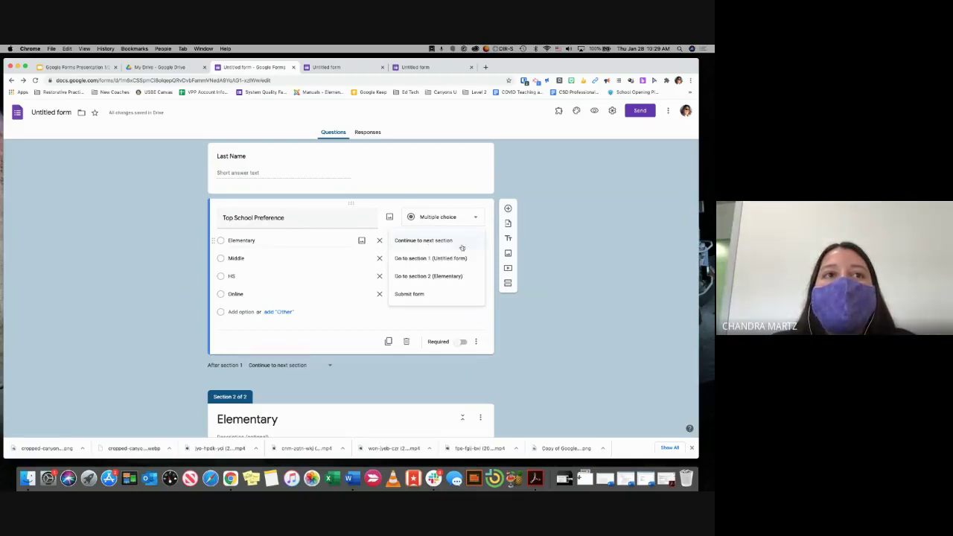
{"action": "left_click", "coordinate": [420, 276]}
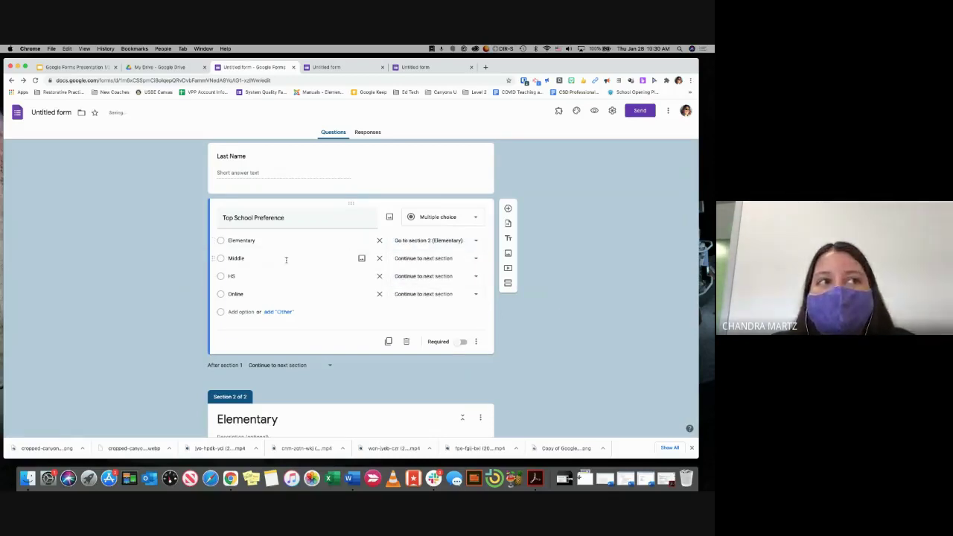
{"action": "scroll", "coordinate": [330, 296], "scroll_direction": "down", "scroll_amount": 3}
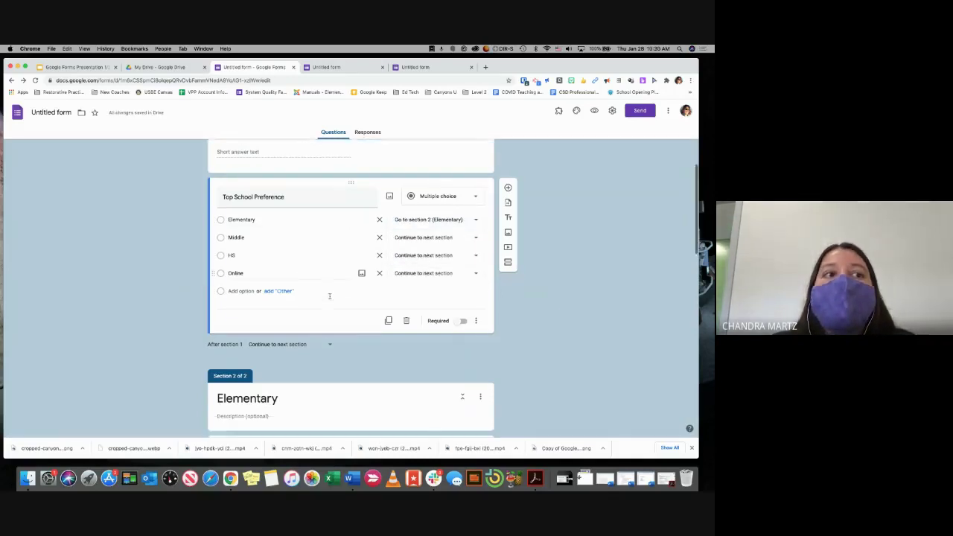
- Move the checkboxes question "Top School Preferences" out of the Elementary section to the end of section 1
{"action": "scroll", "coordinate": [251, 311], "scroll_direction": "down", "scroll_amount": 3}
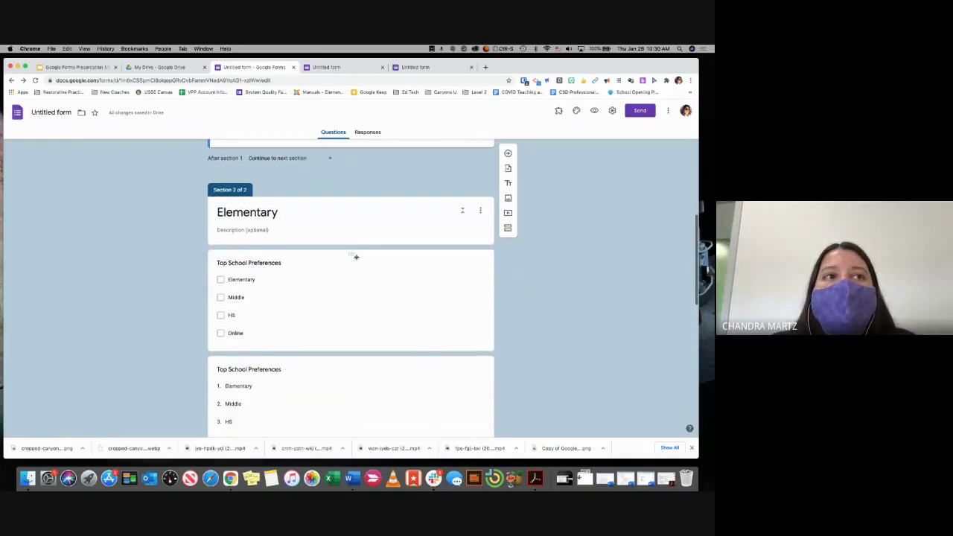
{"action": "left_click_drag", "start_coordinate": [349, 253], "coordinate": [314, 290]}
{"action": "scroll", "coordinate": [307, 320], "scroll_direction": "down", "scroll_amount": 2}
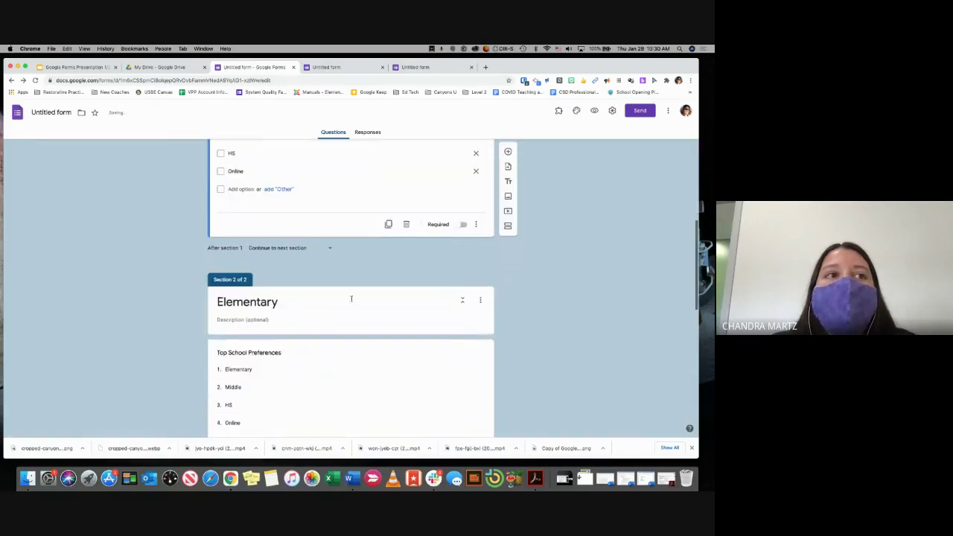
- Delete the dropdown question "Top School Preferences" from the Elementary section
{"action": "scroll", "coordinate": [299, 319], "scroll_direction": "down", "scroll_amount": 2}
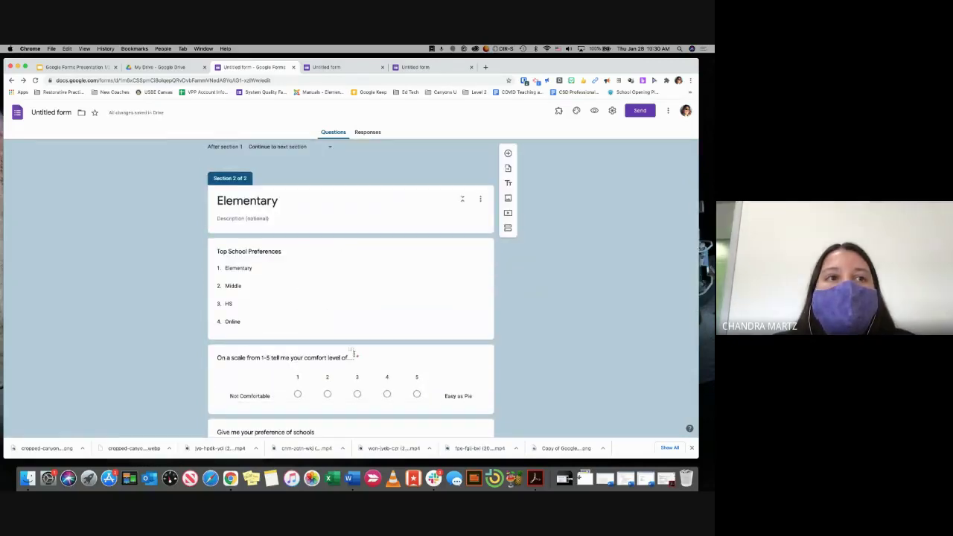
{"action": "left_click", "coordinate": [362, 297]}
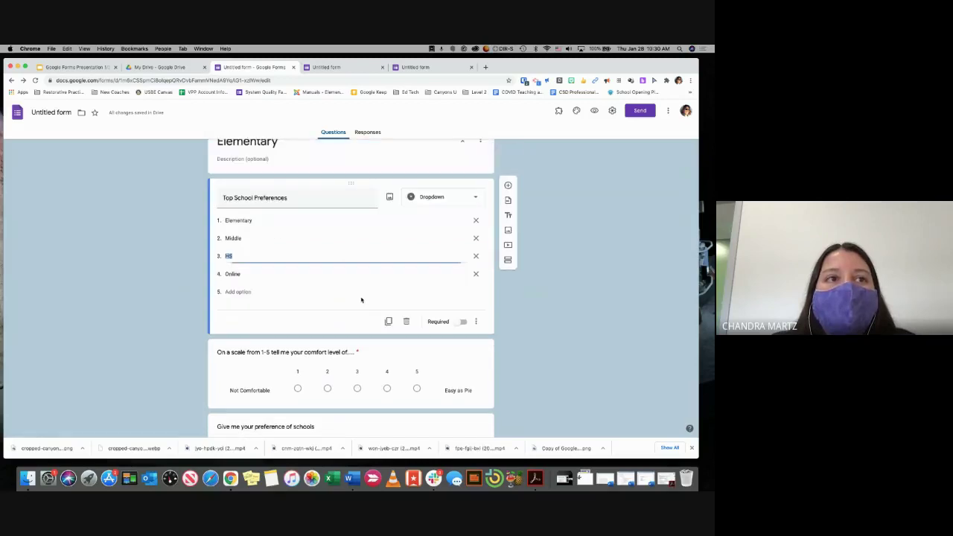
{"action": "left_click", "coordinate": [406, 321]}
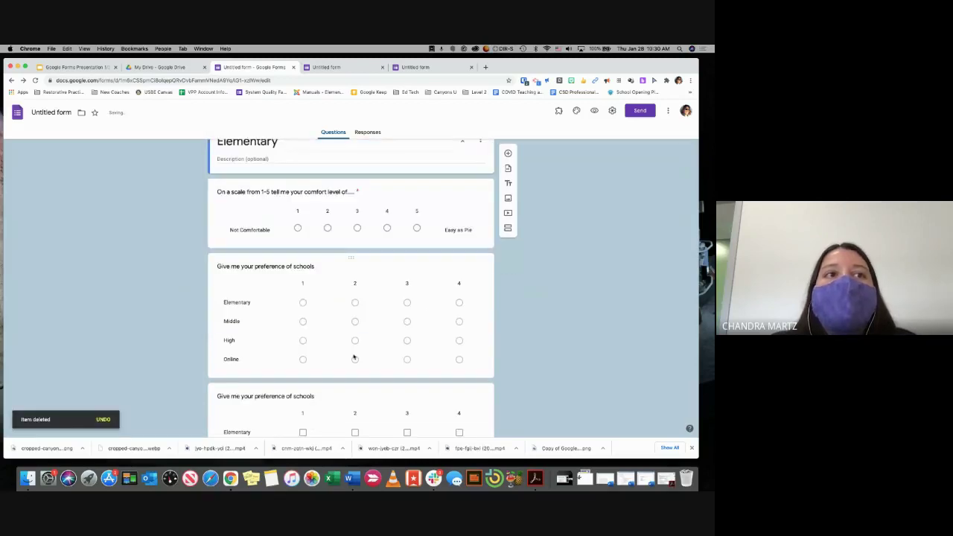
- Reword the linear scale question in the Elementary section to "On a scale from 1-5 tell me your comfort level of Lexia"
{"action": "scroll", "coordinate": [350, 298], "scroll_direction": "down", "scroll_amount": 1}
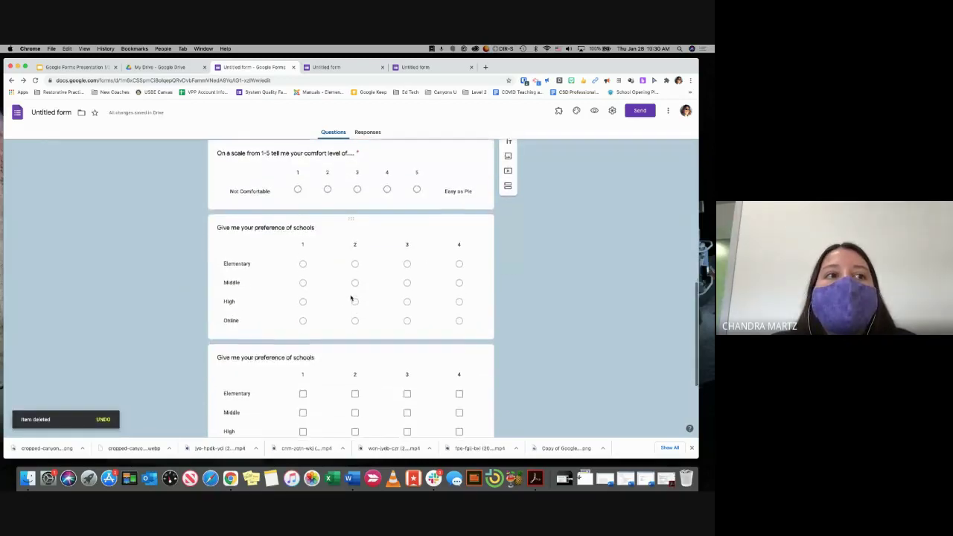
{"action": "scroll", "coordinate": [351, 296], "scroll_direction": "up", "scroll_amount": 2}
{"action": "scroll", "coordinate": [351, 296], "scroll_direction": "up", "scroll_amount": 1}
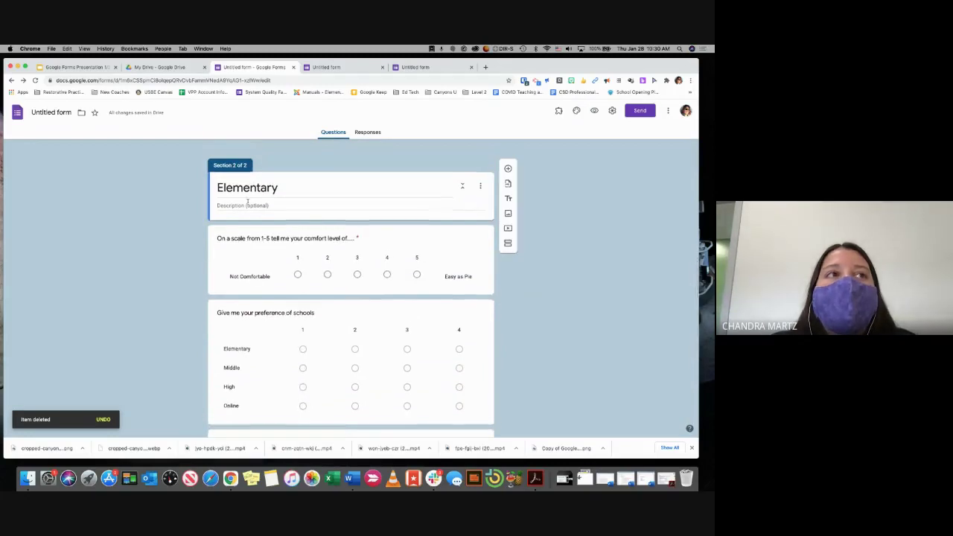
{"action": "scroll", "coordinate": [247, 209], "scroll_direction": "up", "scroll_amount": 3}
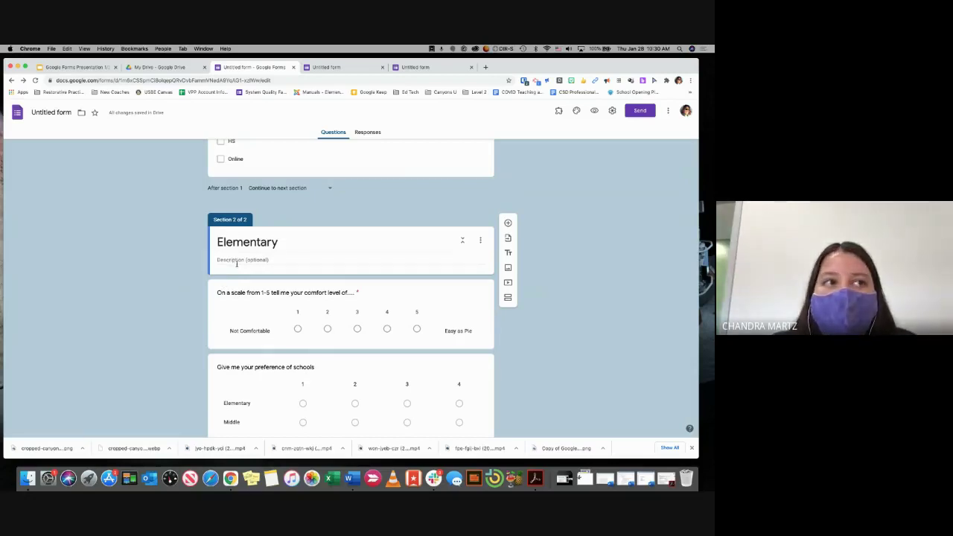
{"action": "left_click", "coordinate": [221, 293]}
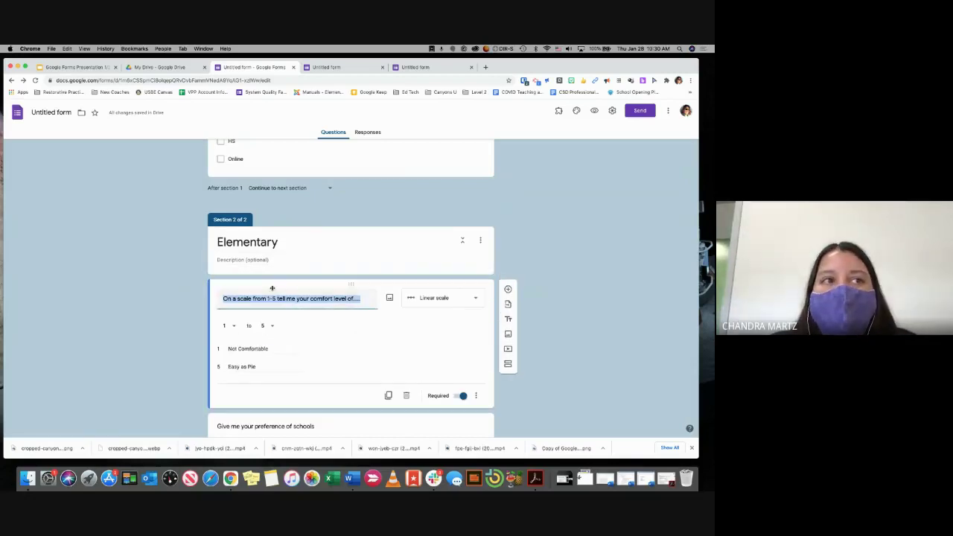
{"action": "left_click", "coordinate": [334, 298]}
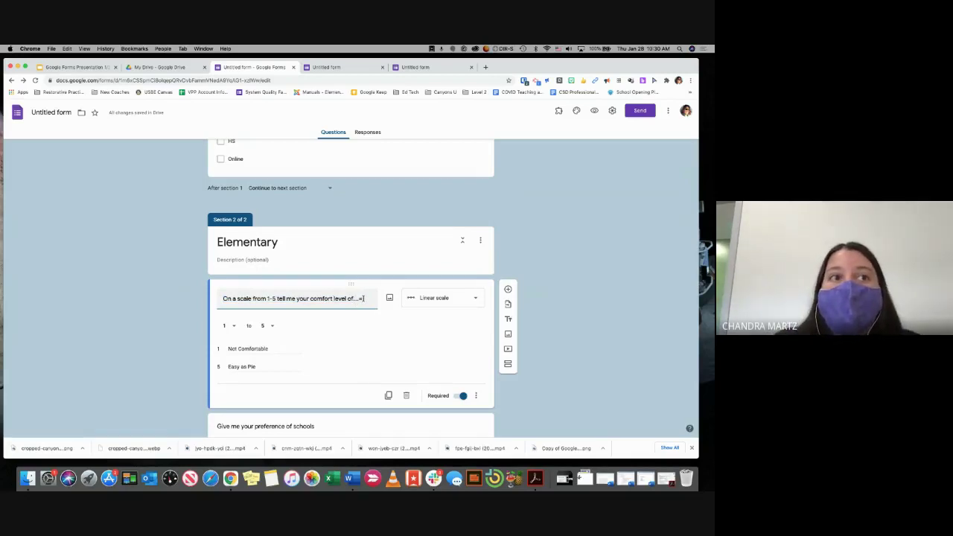
{"action": "type", "text": "Lexia"}
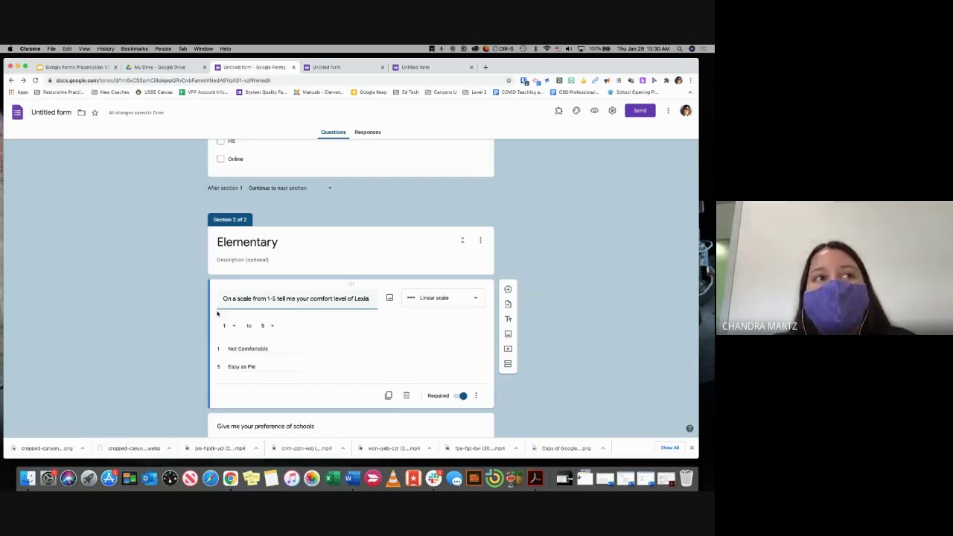
- Preview the form, choose Elementary for "Top School Preference" and continue to the next page to test the branching
{"action": "scroll", "coordinate": [224, 273], "scroll_direction": "up", "scroll_amount": 4}
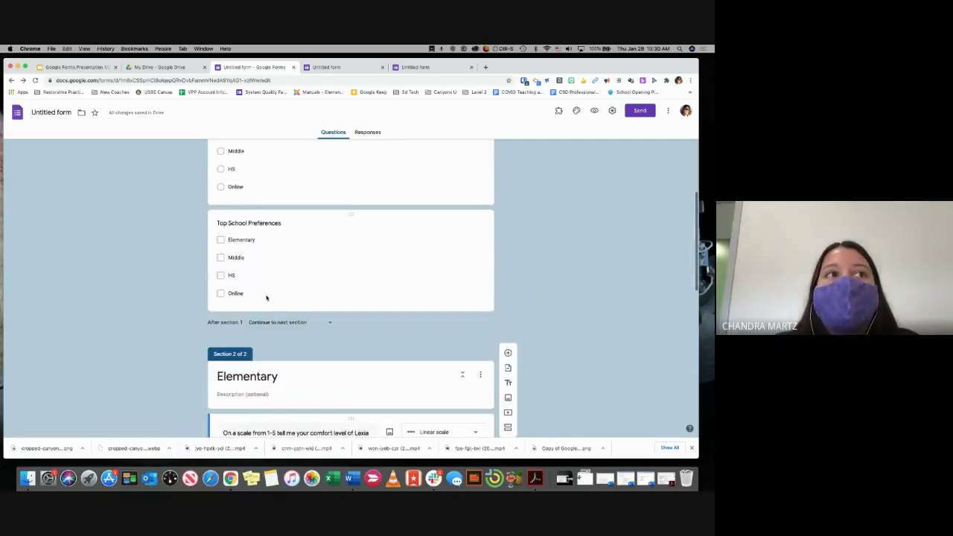
{"action": "scroll", "coordinate": [235, 292], "scroll_direction": "down", "scroll_amount": 1}
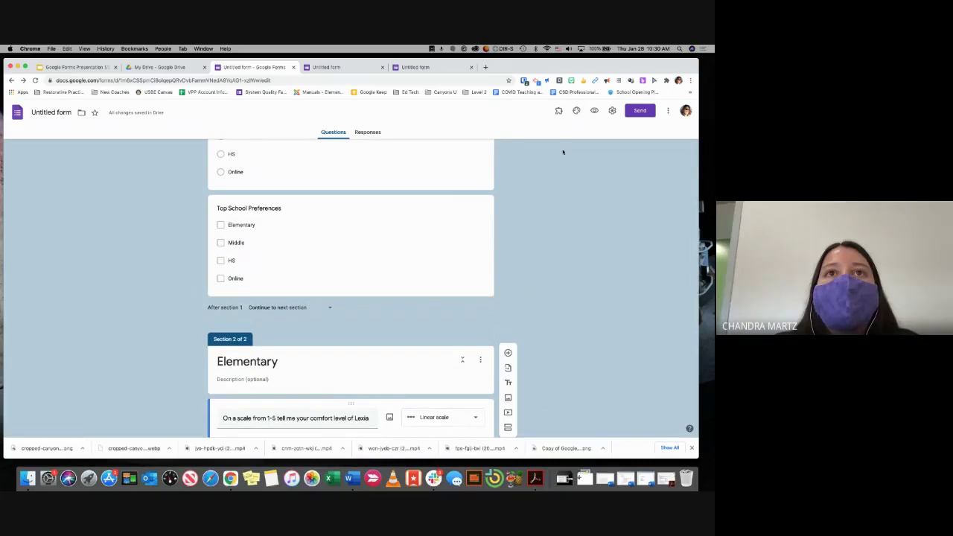
{"action": "left_click", "coordinate": [594, 111]}
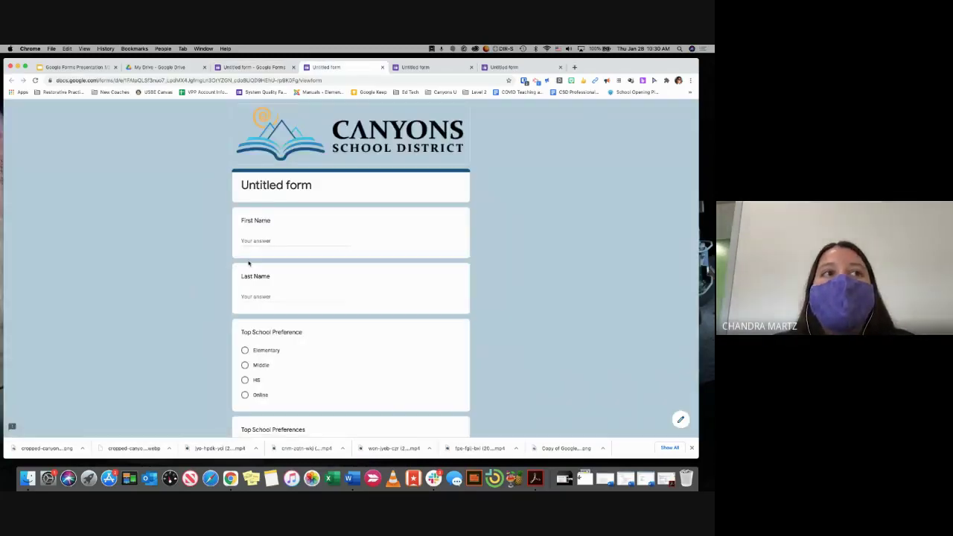
{"action": "left_click", "coordinate": [245, 350]}
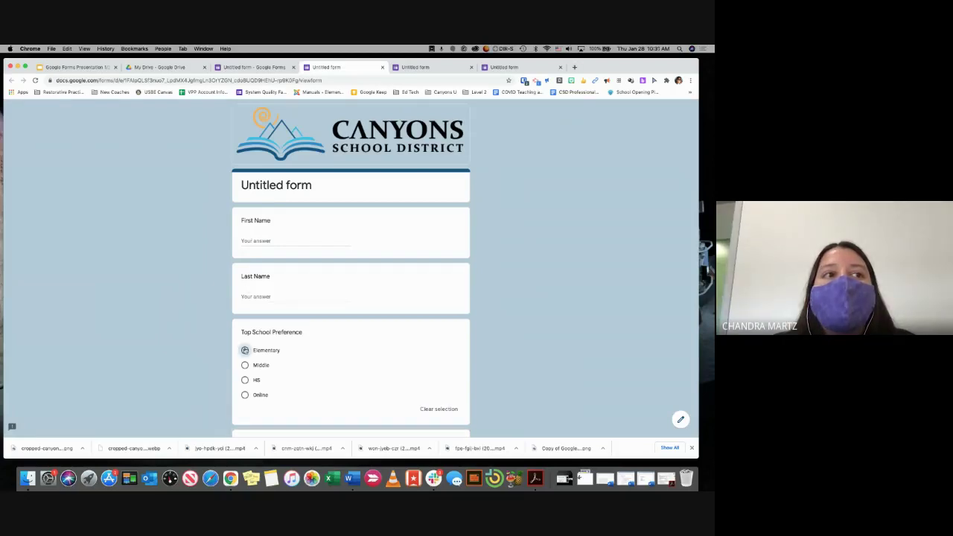
{"action": "scroll", "coordinate": [245, 350], "scroll_direction": "down", "scroll_amount": 5}
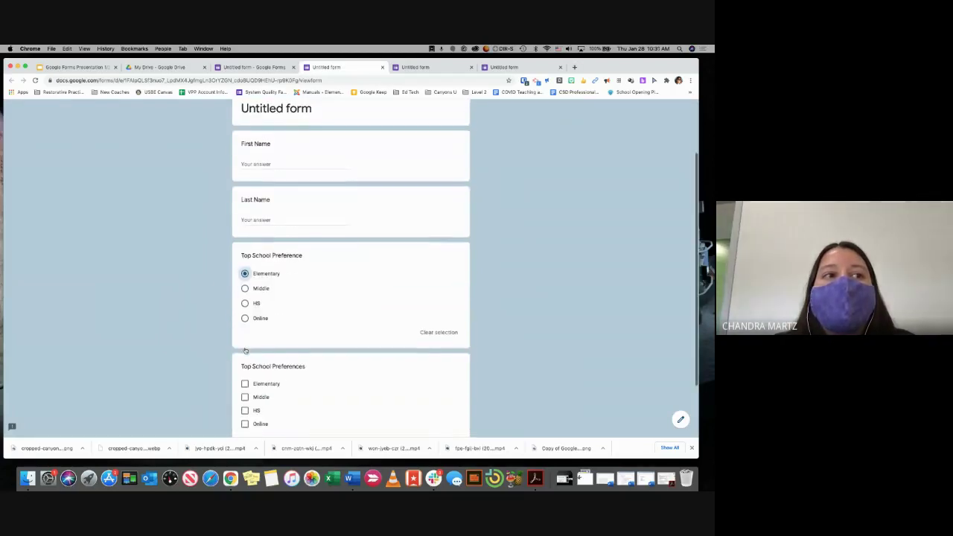
{"action": "left_click", "coordinate": [246, 378]}
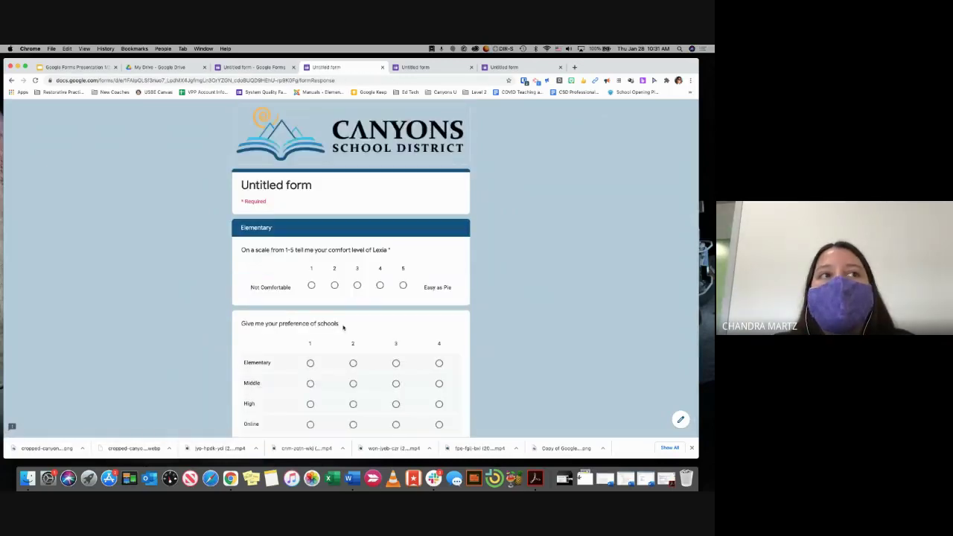
- Go back to the preview's first page, choose Middle for "Top School Preference" and continue to test where it leads
{"action": "left_click", "coordinate": [11, 80]}
{"action": "scroll", "coordinate": [198, 237], "scroll_direction": "down", "scroll_amount": 2}
{"action": "scroll", "coordinate": [198, 236], "scroll_direction": "up", "scroll_amount": 1}
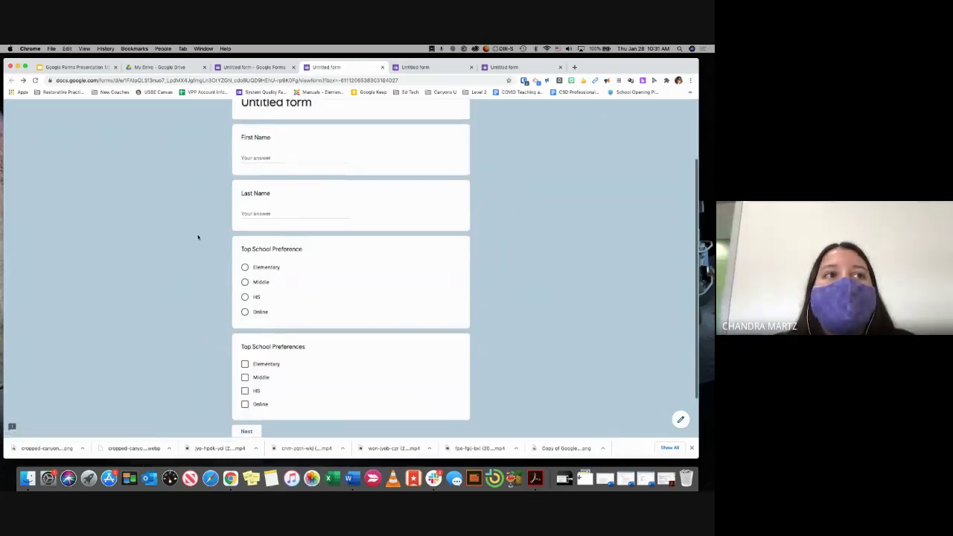
{"action": "left_click", "coordinate": [246, 282]}
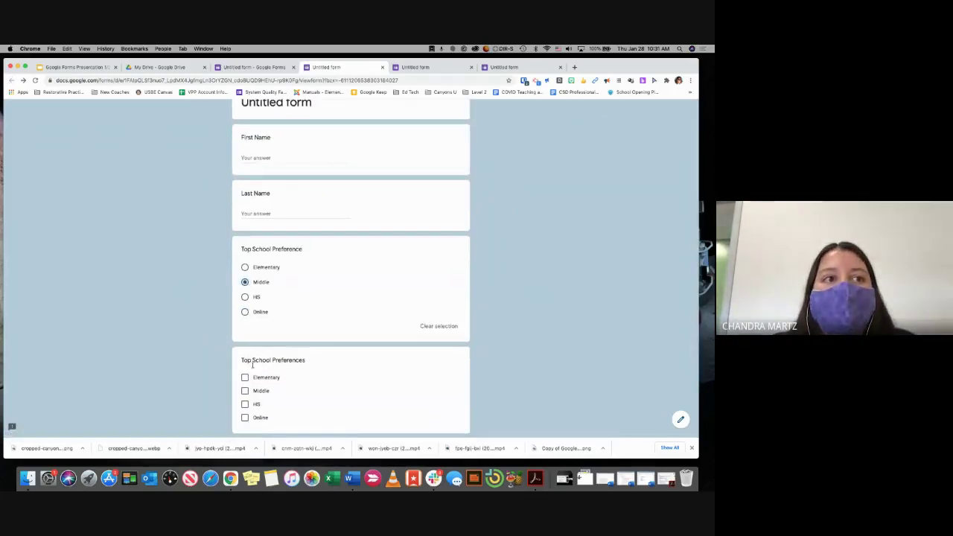
{"action": "scroll", "coordinate": [247, 381], "scroll_direction": "down", "scroll_amount": 2}
{"action": "left_click", "coordinate": [247, 378]}
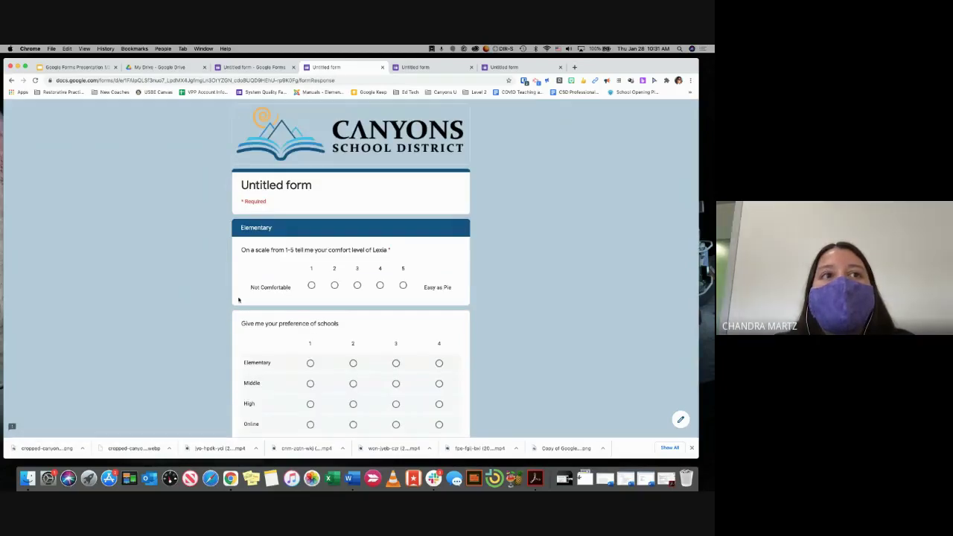
- Review the previewed section page, leave it without saving the answers and return to the form editor
{"action": "left_click_drag", "start_coordinate": [241, 186], "coordinate": [323, 187]}
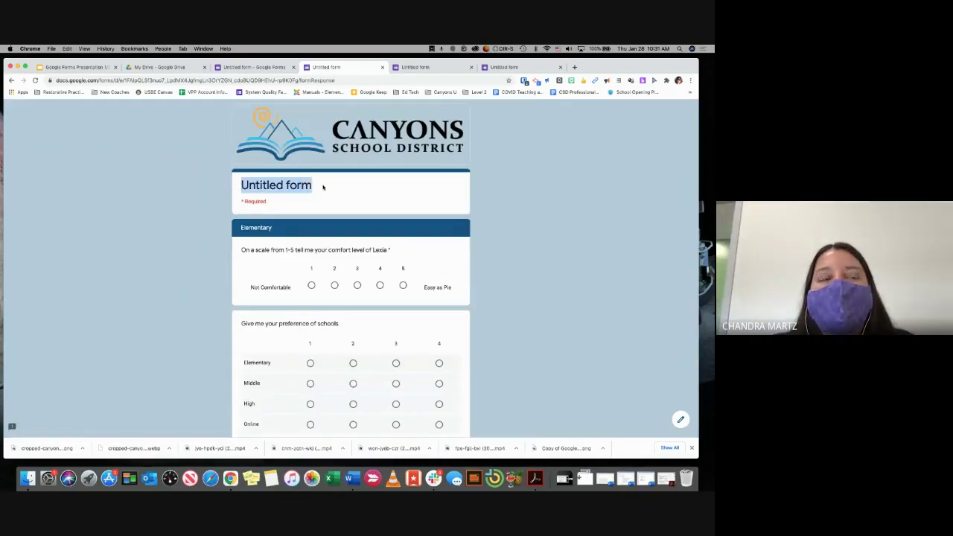
{"action": "scroll", "coordinate": [324, 187], "scroll_direction": "down", "scroll_amount": 2}
{"action": "scroll", "coordinate": [224, 141], "scroll_direction": "up", "scroll_amount": 2}
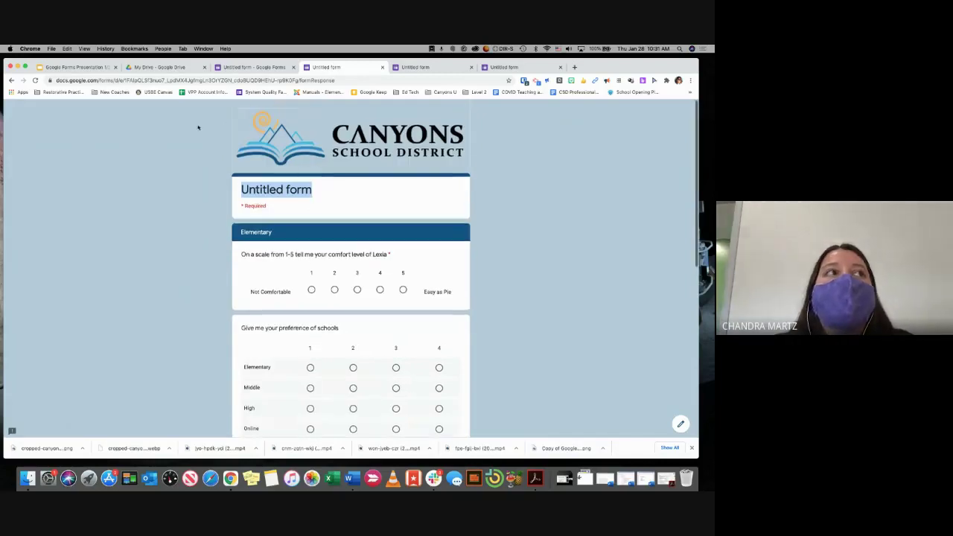
{"action": "left_click", "coordinate": [12, 79]}
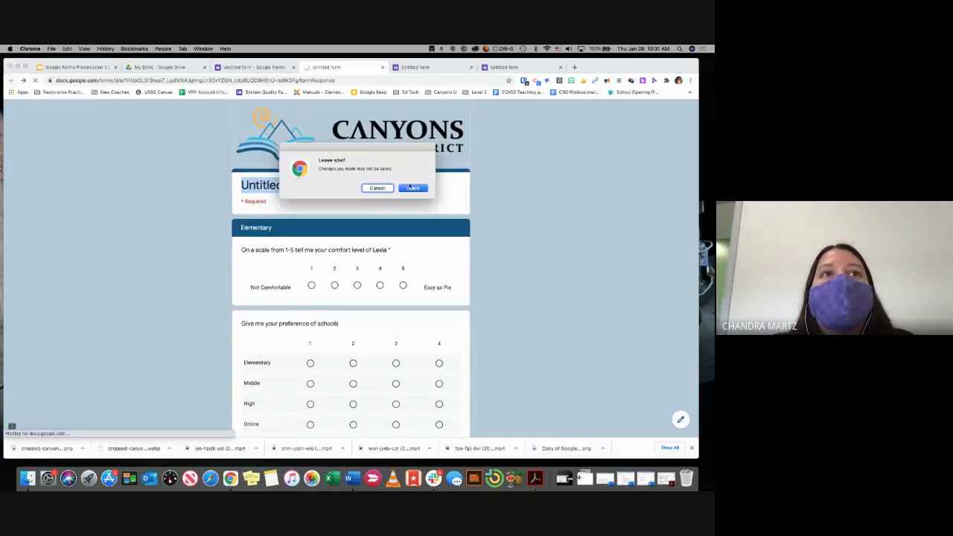
{"action": "left_click", "coordinate": [412, 187]}
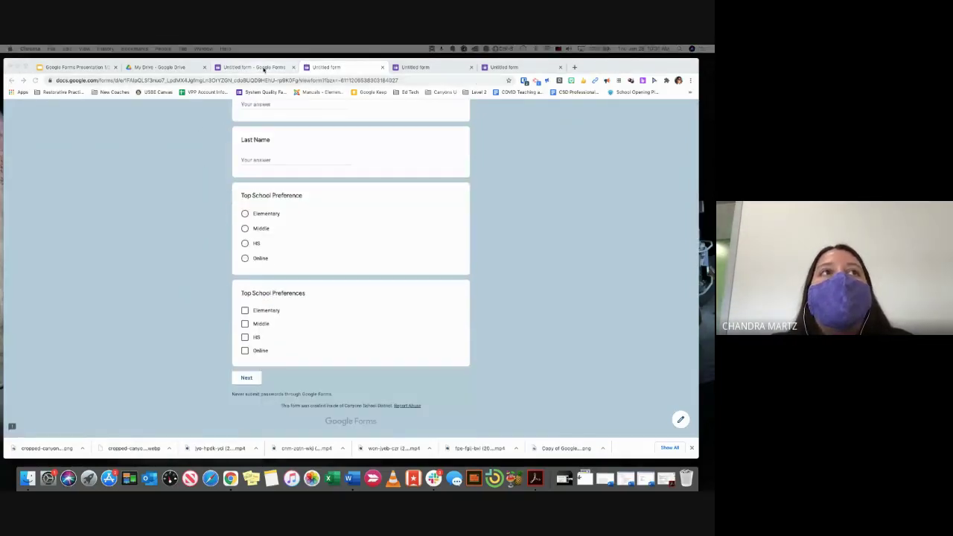
{"action": "left_click", "coordinate": [264, 68]}
- Add a new section directly after the checkboxes question "Top School Preferences"
{"action": "scroll", "coordinate": [262, 412], "scroll_direction": "down", "scroll_amount": 10}
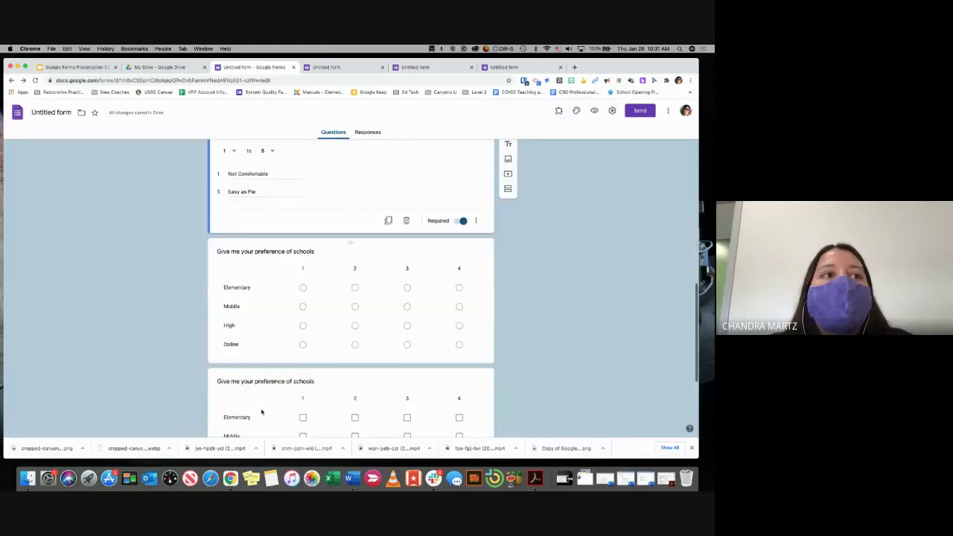
{"action": "scroll", "coordinate": [262, 412], "scroll_direction": "up", "scroll_amount": 10}
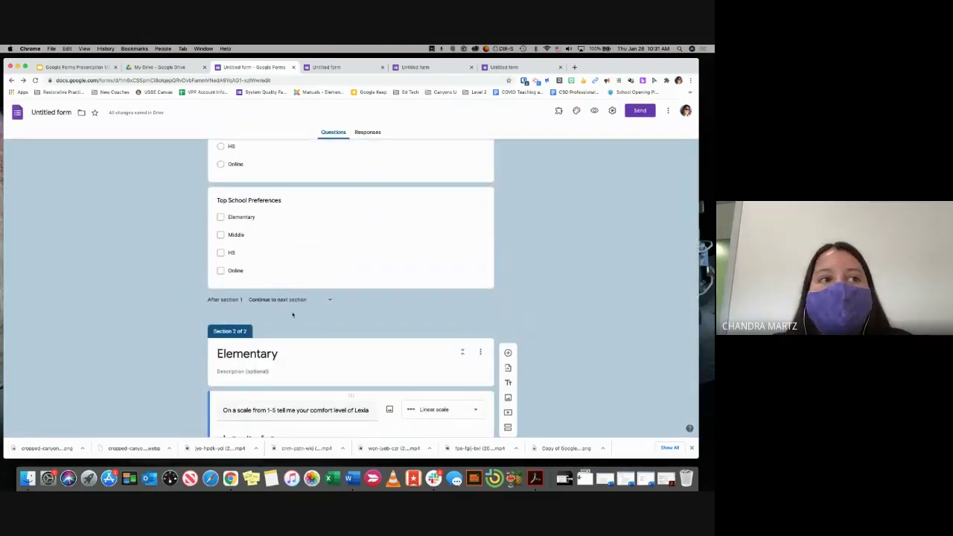
{"action": "scroll", "coordinate": [290, 298], "scroll_direction": "down", "scroll_amount": 3}
{"action": "scroll", "coordinate": [292, 315], "scroll_direction": "up", "scroll_amount": 5}
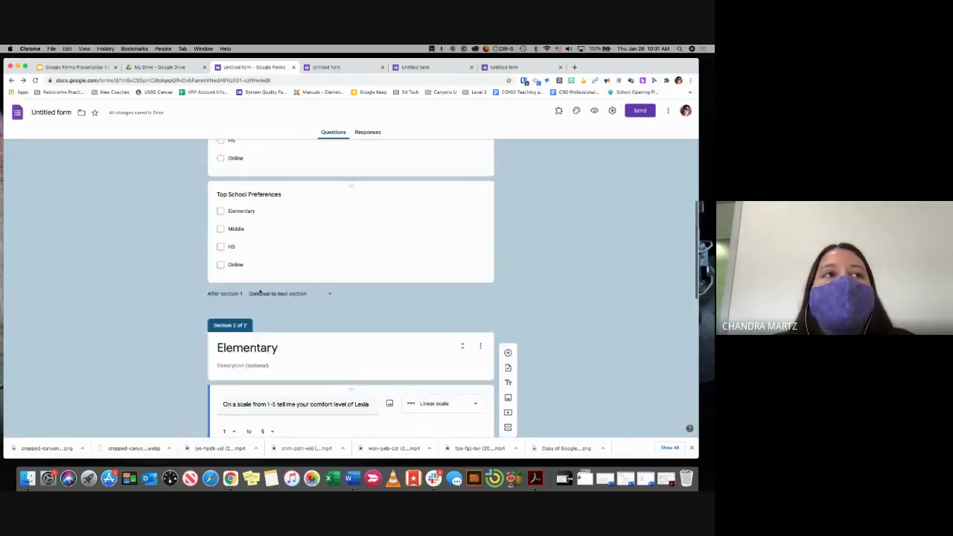
{"action": "left_click", "coordinate": [270, 292]}
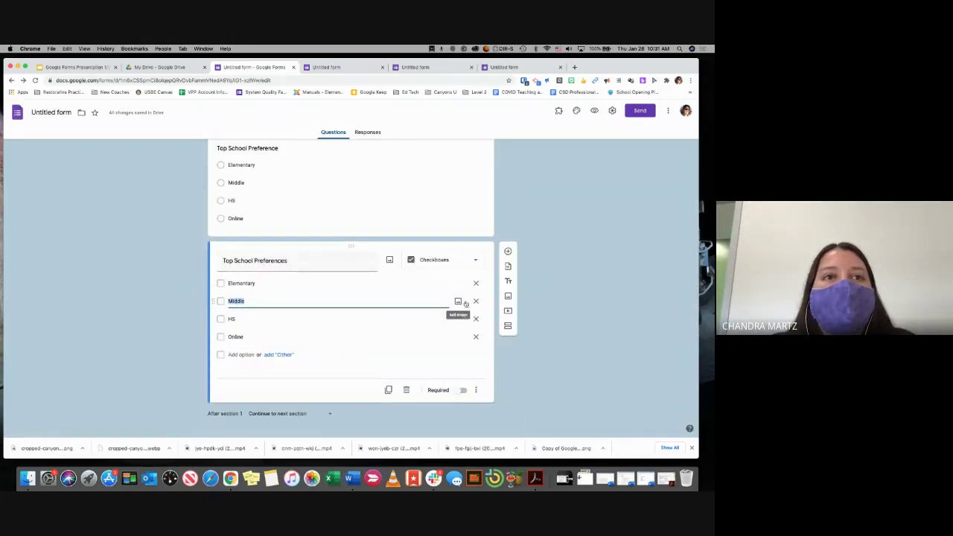
{"action": "scroll", "coordinate": [483, 286], "scroll_direction": "down", "scroll_amount": 1}
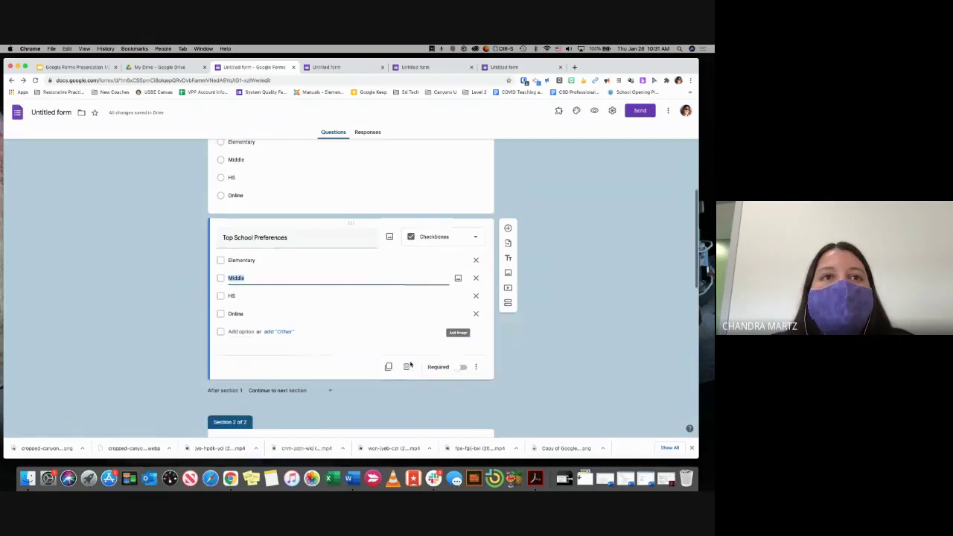
{"action": "left_click", "coordinate": [508, 280]}
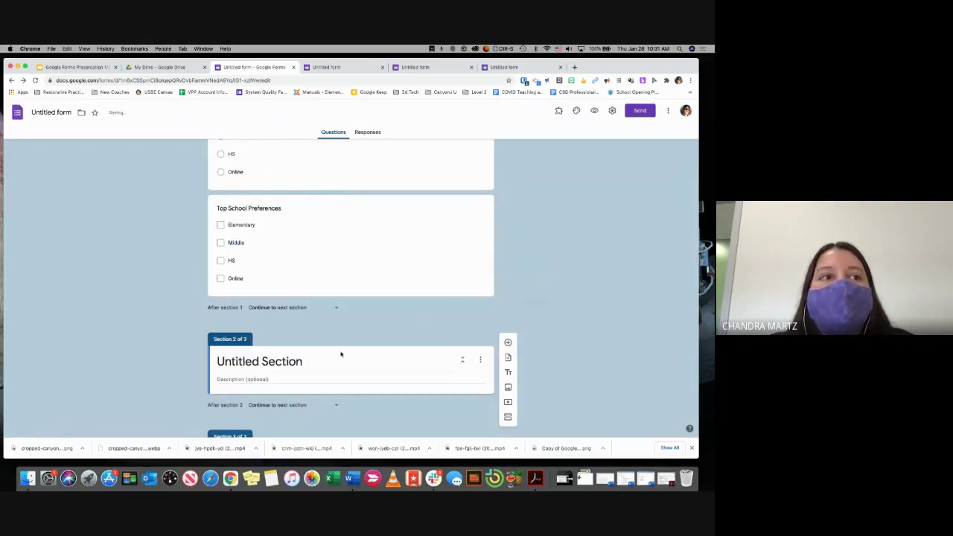
- Title the new section 2 "Middle School/High School"
{"action": "left_click", "coordinate": [261, 364]}
{"action": "type", "text": "Se"}
{"action": "key", "text": "BackSpace"}
{"action": "key", "text": "BackSpace"}
{"action": "type", "text": "Midd"}
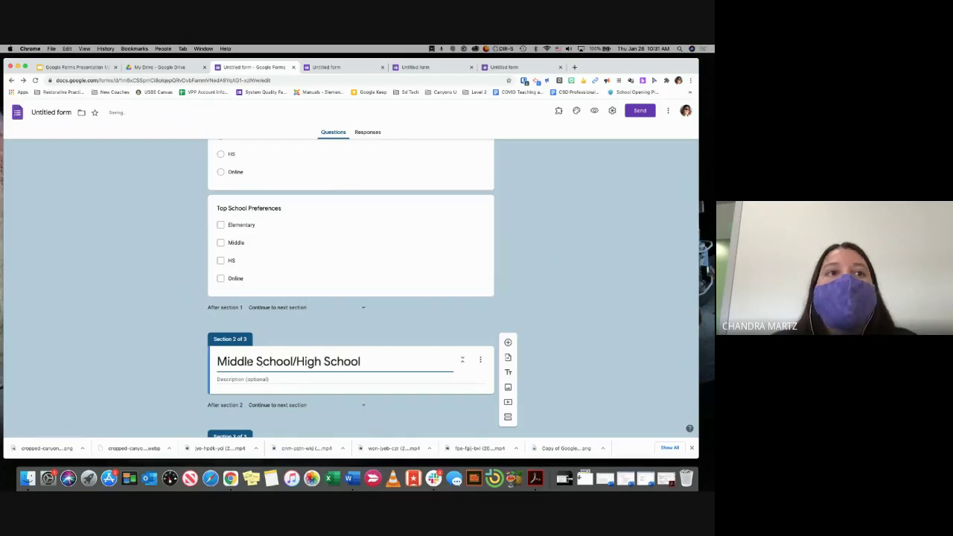
- Move the multiple choice grid question "Give me your preference of schools" from the Elementary section into the Middle School/High School section
{"action": "scroll", "coordinate": [153, 383], "scroll_direction": "down", "scroll_amount": 5}
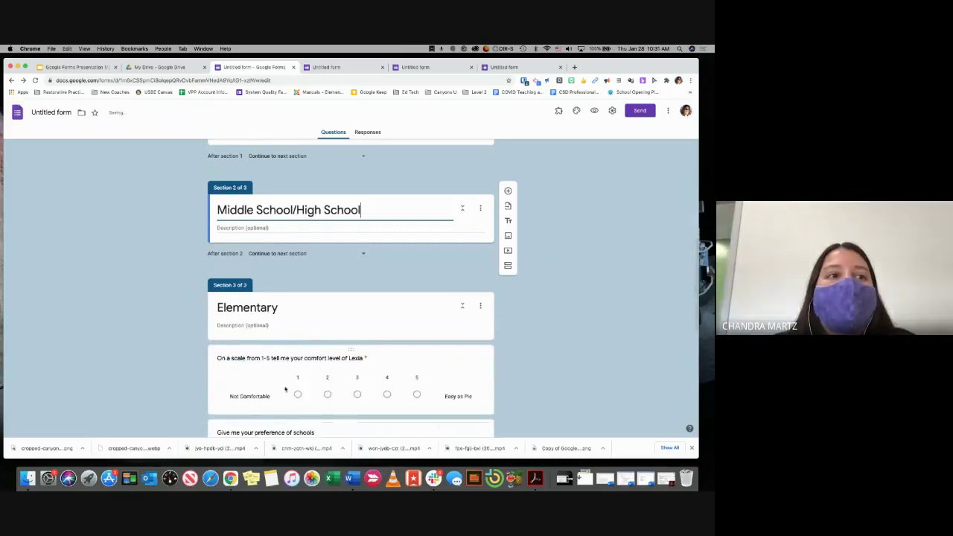
{"action": "scroll", "coordinate": [285, 389], "scroll_direction": "down", "scroll_amount": 1}
{"action": "left_click_drag", "start_coordinate": [348, 380], "coordinate": [353, 195]}
{"action": "left_click", "coordinate": [352, 203]}
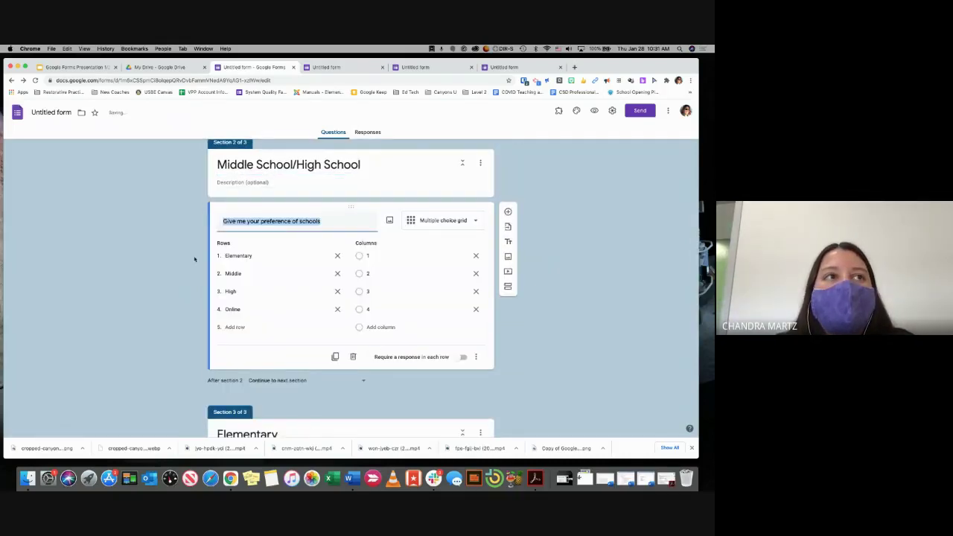
{"action": "scroll", "coordinate": [195, 259], "scroll_direction": "up", "scroll_amount": 6}
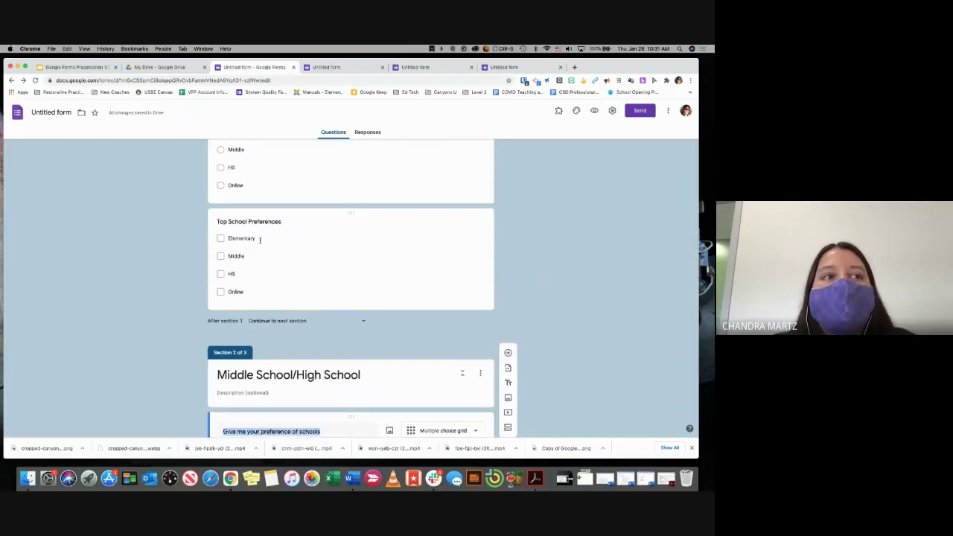
{"action": "scroll", "coordinate": [260, 238], "scroll_direction": "down", "scroll_amount": 10}
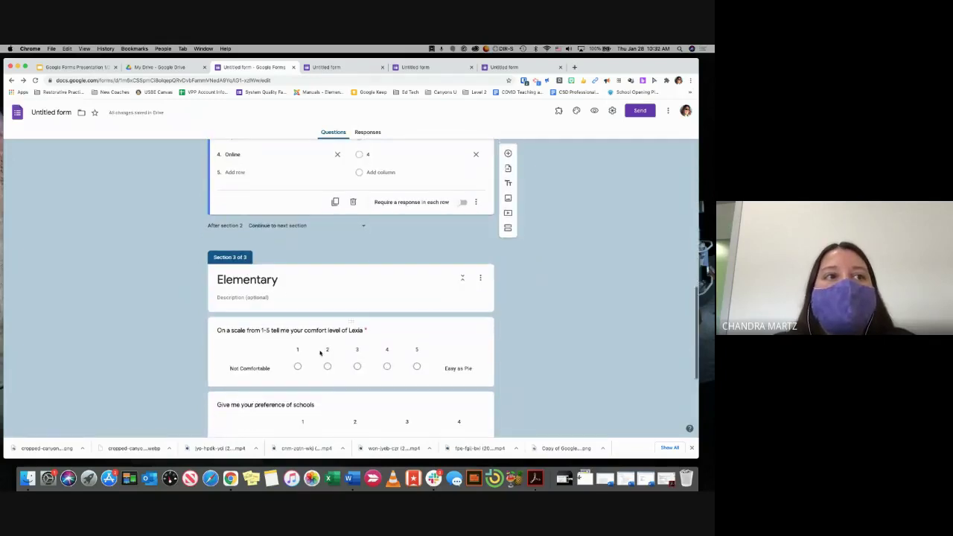
- Examine the extra options of the checkboxes question "Top School Preferences" for a way to branch to sections by answer
{"action": "scroll", "coordinate": [321, 353], "scroll_direction": "up", "scroll_amount": 10}
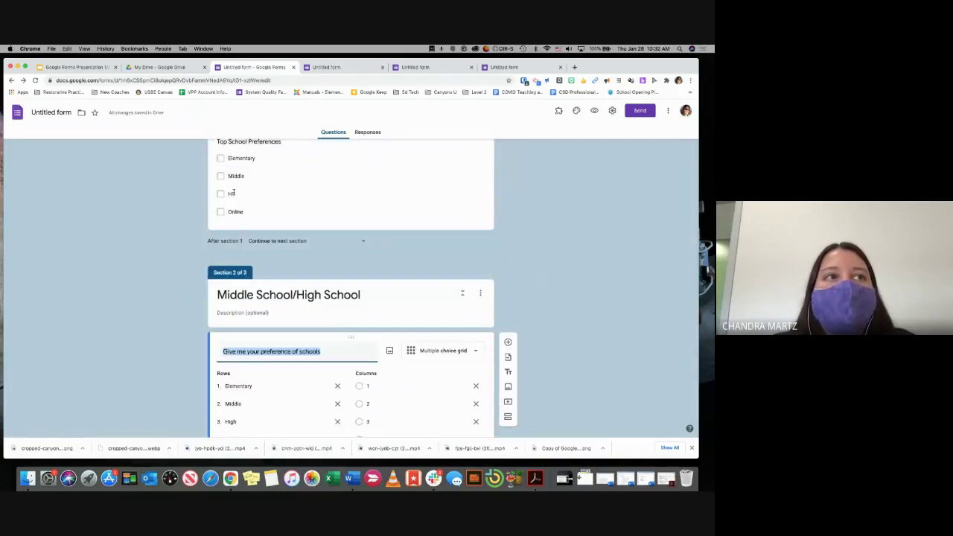
{"action": "scroll", "coordinate": [239, 208], "scroll_direction": "up", "scroll_amount": 2}
{"action": "left_click", "coordinate": [246, 239]}
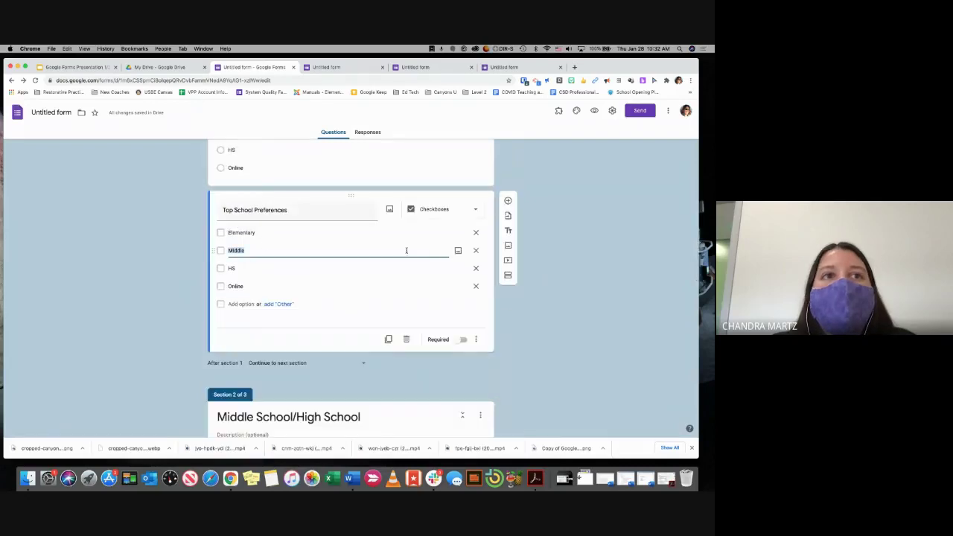
{"action": "left_click", "coordinate": [477, 338]}
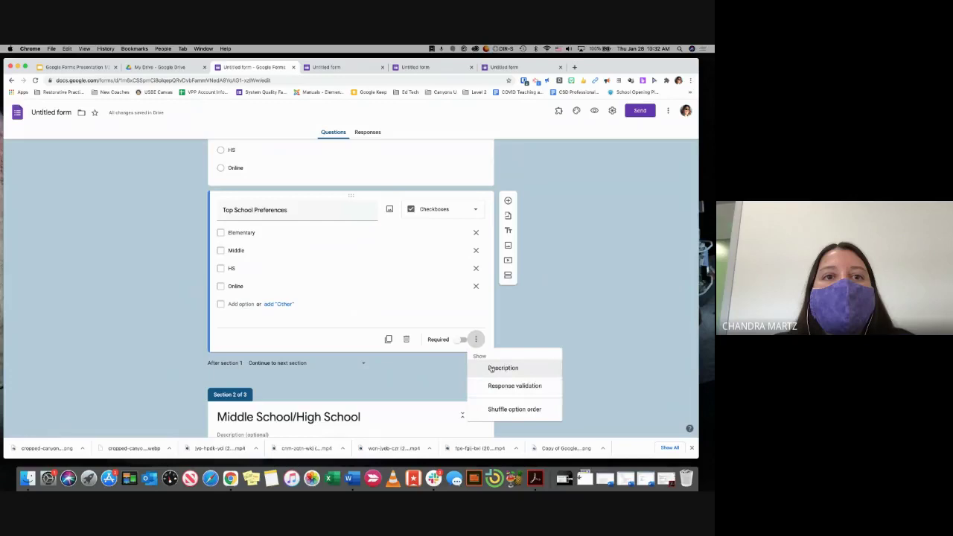
{"action": "scroll", "coordinate": [287, 255], "scroll_direction": "up", "scroll_amount": 3}
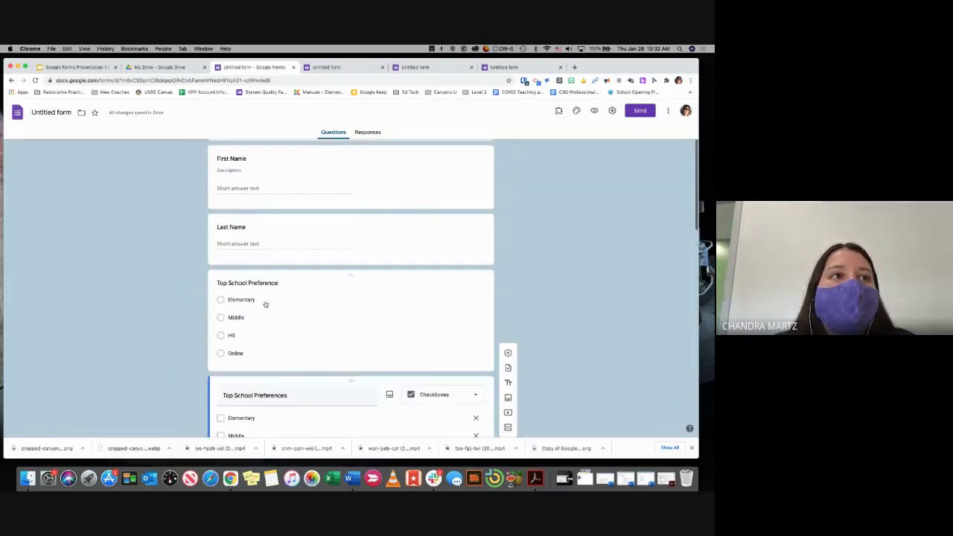
{"action": "scroll", "coordinate": [266, 304], "scroll_direction": "down", "scroll_amount": 3}
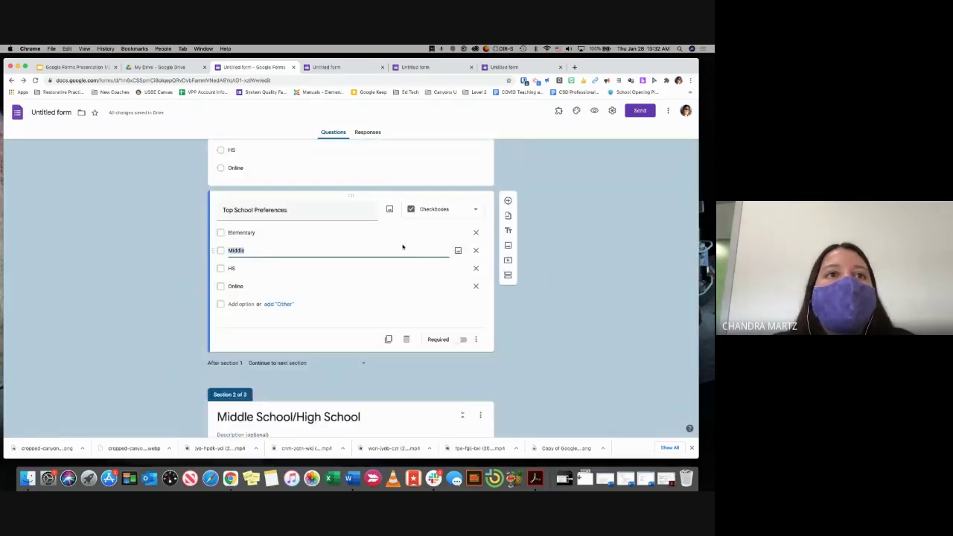
{"action": "left_click", "coordinate": [477, 340]}
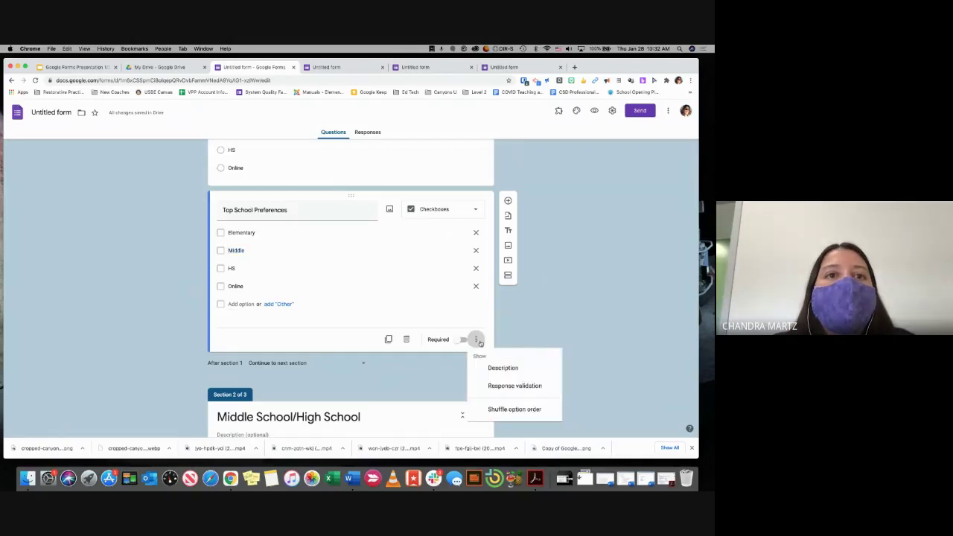
{"action": "scroll", "coordinate": [430, 301], "scroll_direction": "up", "scroll_amount": 3}
{"action": "scroll", "coordinate": [429, 297], "scroll_direction": "down", "scroll_amount": 3}
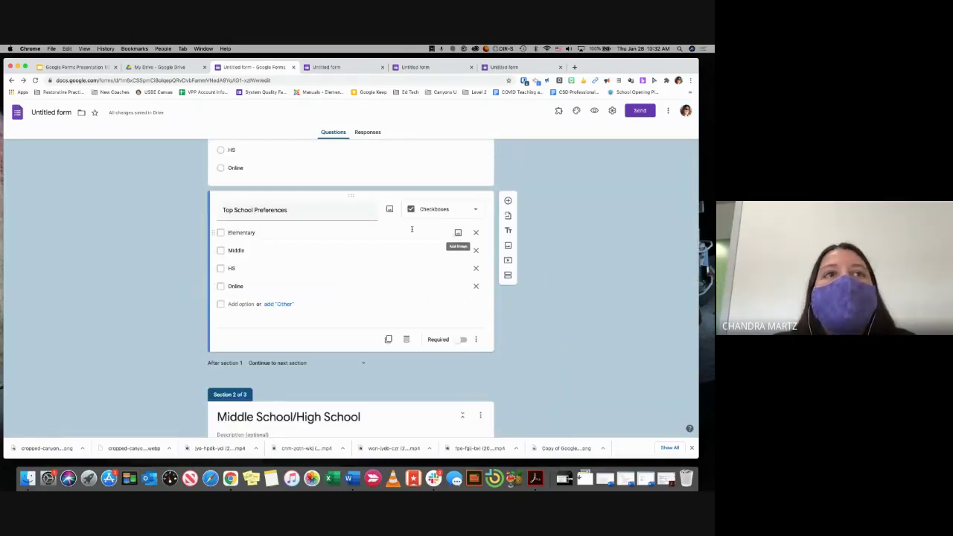
- Route the Middle and HS answers of the multiple choice question "Top School Preference" to section 2 (Middle School/High School)
{"action": "scroll", "coordinate": [411, 228], "scroll_direction": "up", "scroll_amount": 3}
{"action": "left_click", "coordinate": [370, 311]}
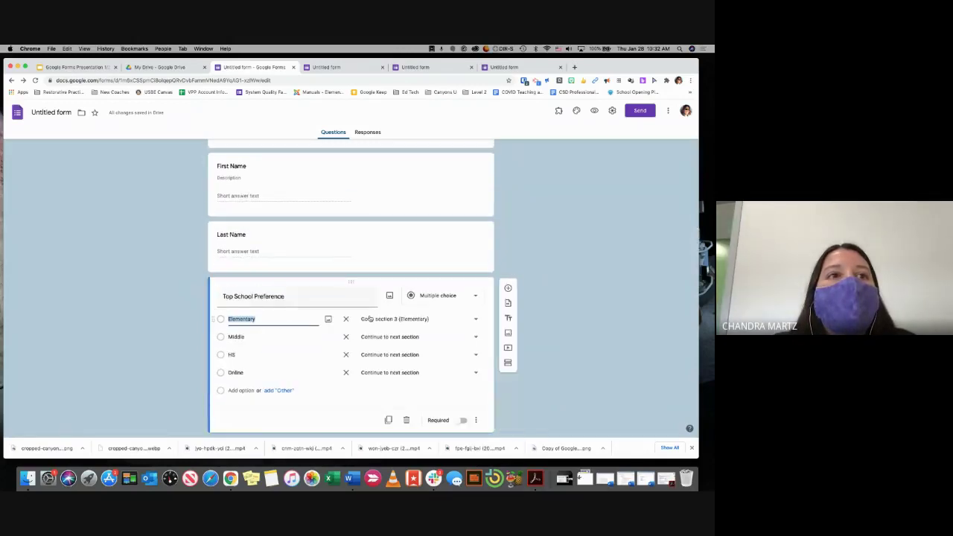
{"action": "left_click", "coordinate": [415, 337]}
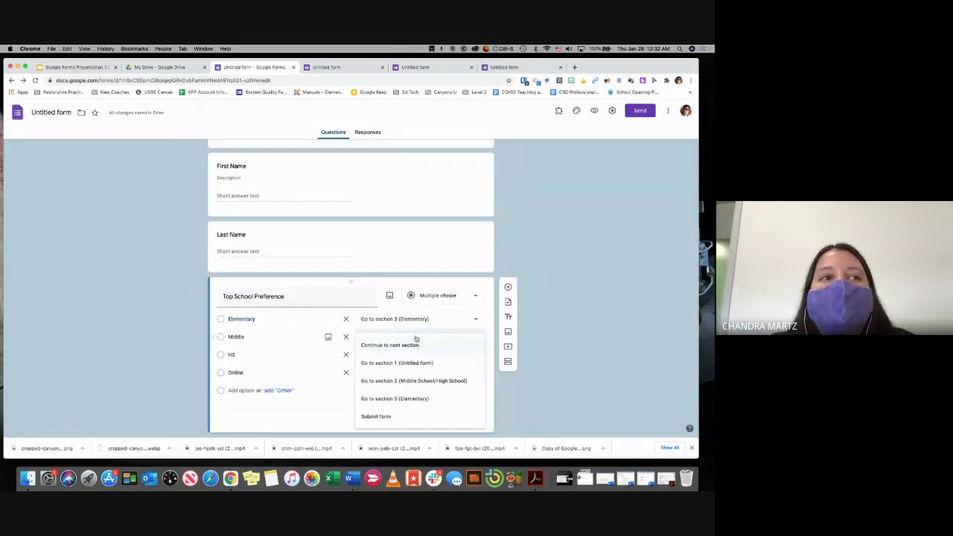
{"action": "left_click", "coordinate": [393, 382]}
{"action": "left_click", "coordinate": [389, 354]}
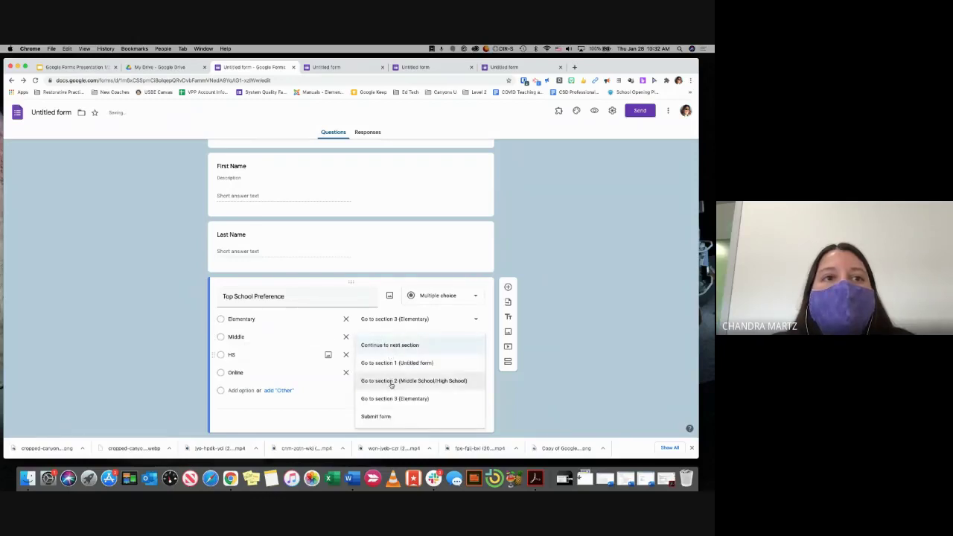
{"action": "left_click", "coordinate": [392, 380]}
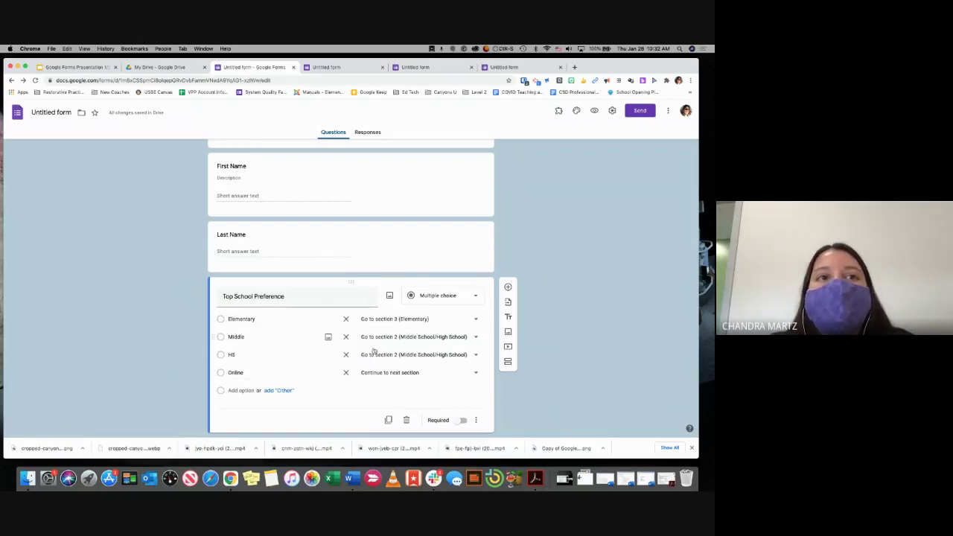
{"action": "scroll", "coordinate": [386, 351], "scroll_direction": "down", "scroll_amount": 2}
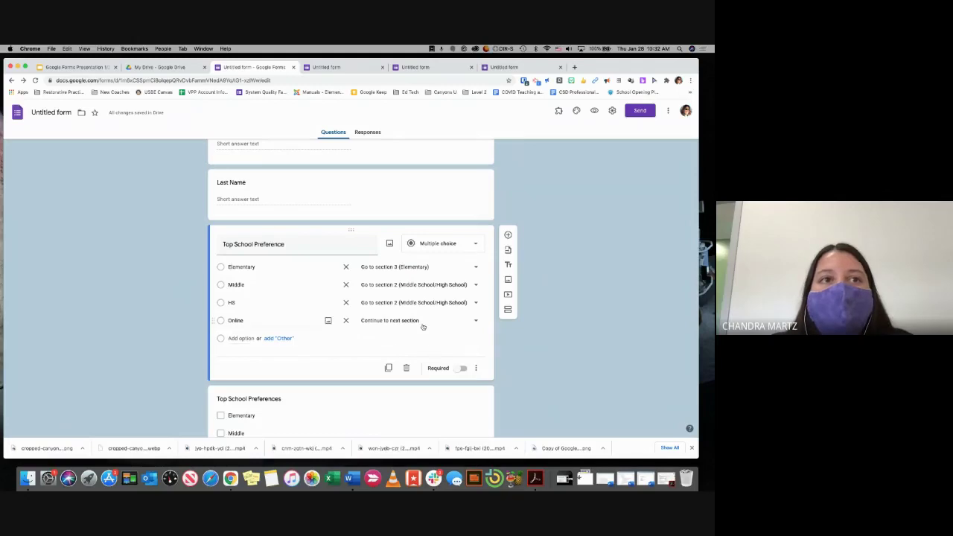
{"action": "left_click", "coordinate": [476, 304]}
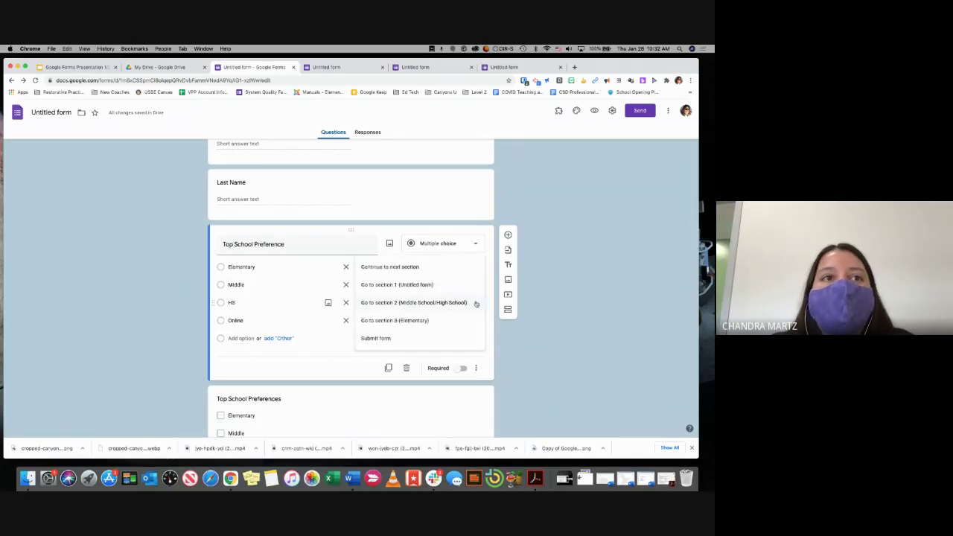
{"action": "left_click", "coordinate": [414, 302]}
- Delete the Middle School/High School section together with its questions
{"action": "scroll", "coordinate": [432, 369], "scroll_direction": "down", "scroll_amount": 5}
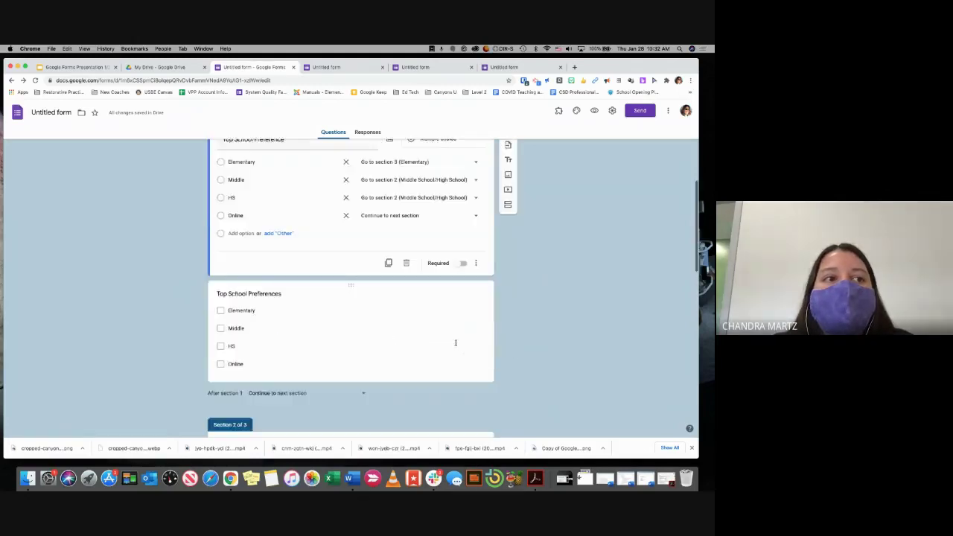
{"action": "left_click", "coordinate": [455, 359]}
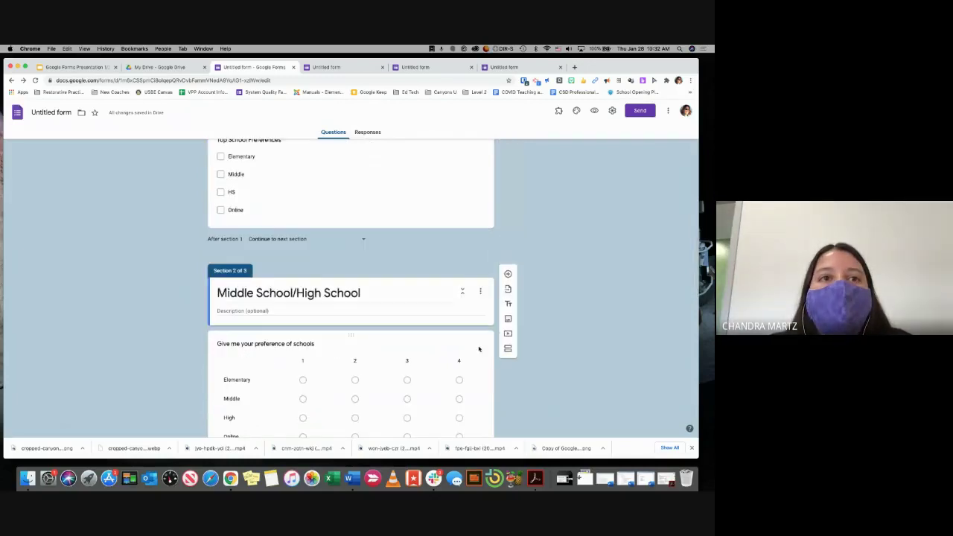
{"action": "left_click", "coordinate": [481, 294]}
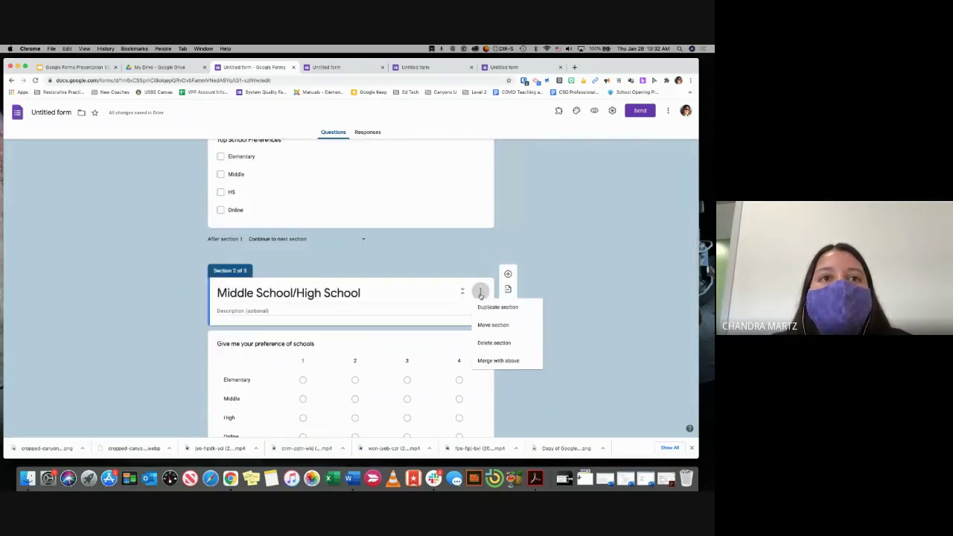
{"action": "left_click", "coordinate": [485, 348]}
{"action": "left_click", "coordinate": [402, 301]}
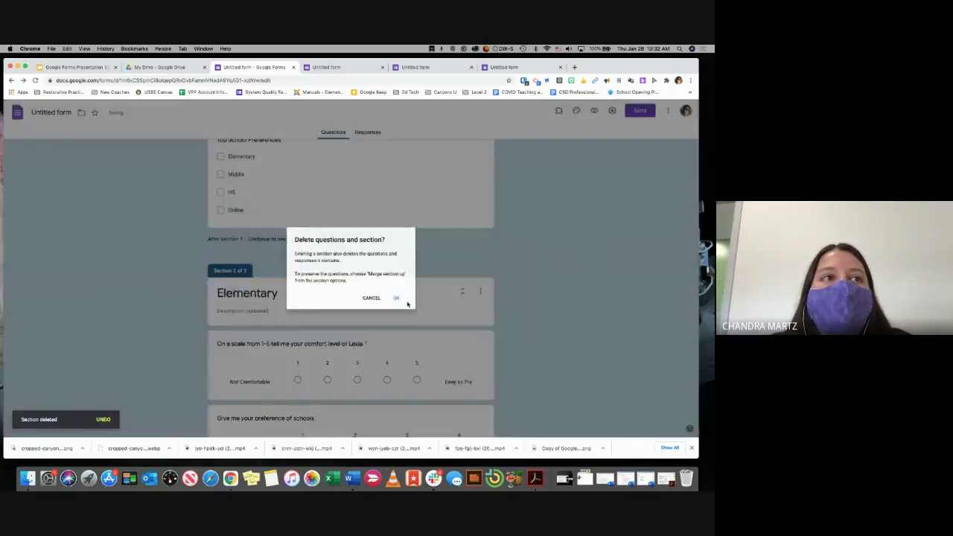
- Delete the Elementary section together with its questions
{"action": "left_click", "coordinate": [481, 292]}
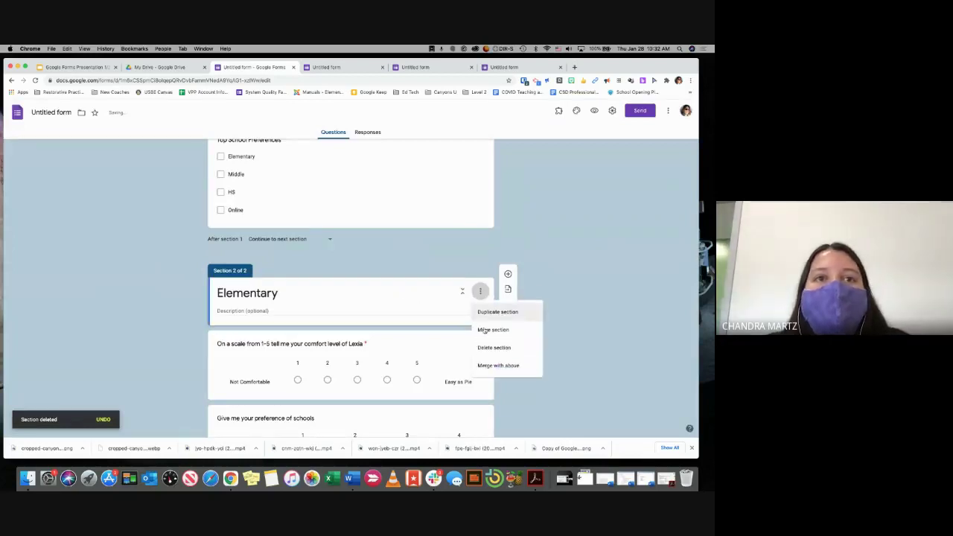
{"action": "left_click", "coordinate": [492, 353]}
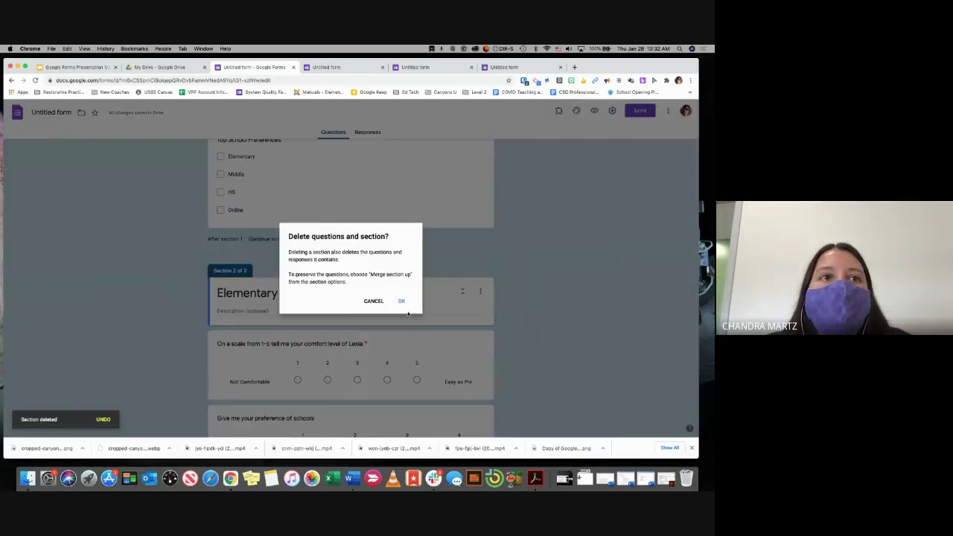
{"action": "left_click", "coordinate": [402, 301]}
- Review the remaining form from its header through the "Top School Preferences" question
{"action": "scroll", "coordinate": [402, 301], "scroll_direction": "up", "scroll_amount": 10}
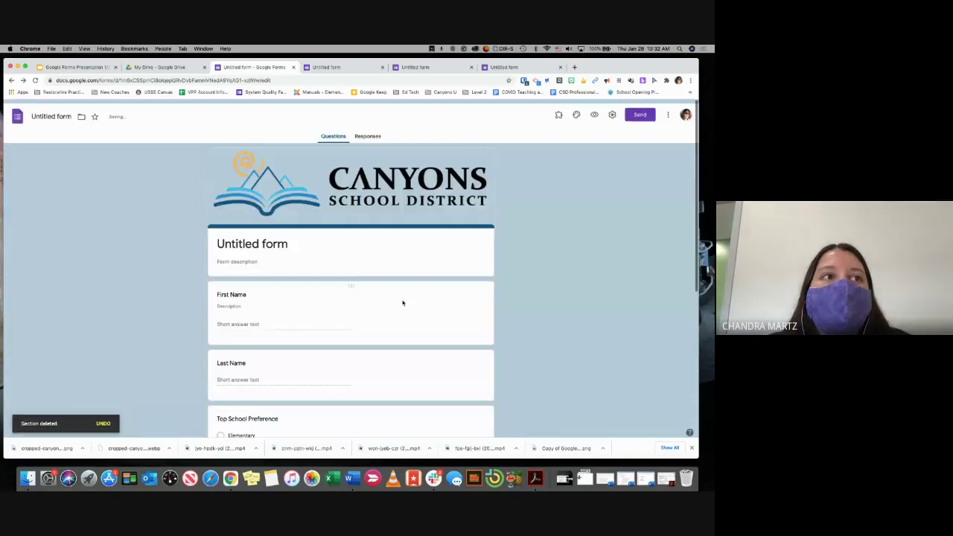
{"action": "scroll", "coordinate": [402, 302], "scroll_direction": "down", "scroll_amount": 5}
{"action": "scroll", "coordinate": [402, 302], "scroll_direction": "up", "scroll_amount": 3}
{"action": "scroll", "coordinate": [403, 303], "scroll_direction": "up", "scroll_amount": 2}
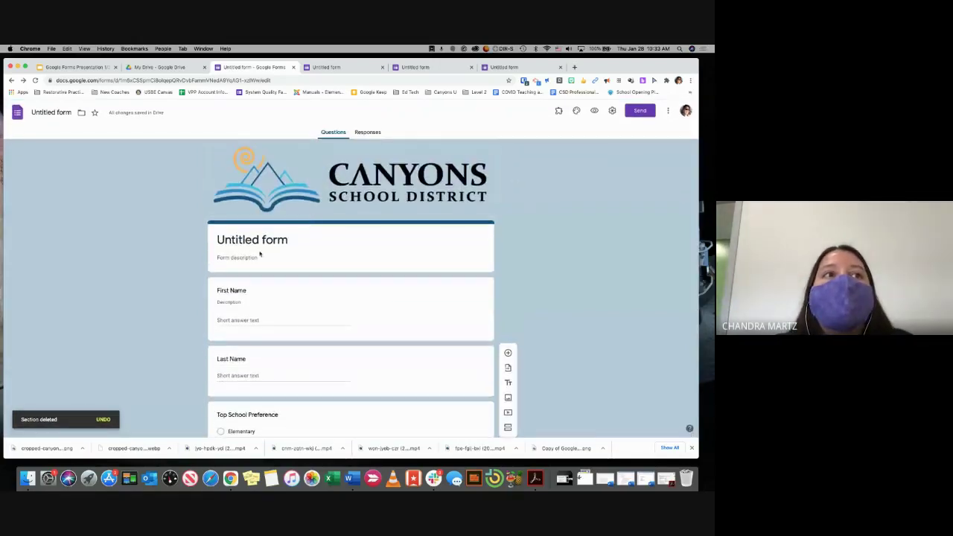
{"action": "scroll", "coordinate": [333, 287], "scroll_direction": "down", "scroll_amount": 5}
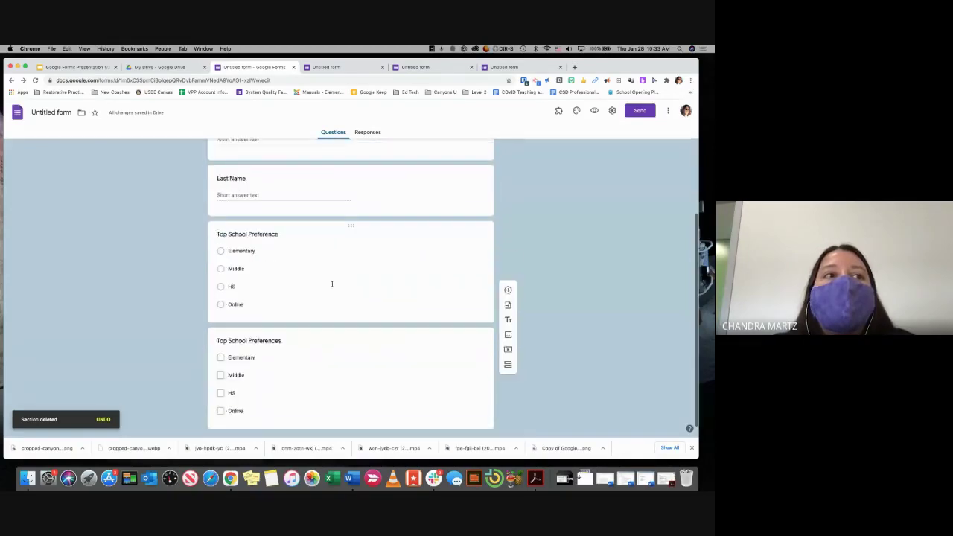
{"action": "scroll", "coordinate": [332, 286], "scroll_direction": "up", "scroll_amount": 3}
{"action": "scroll", "coordinate": [332, 284], "scroll_direction": "down", "scroll_amount": 1}
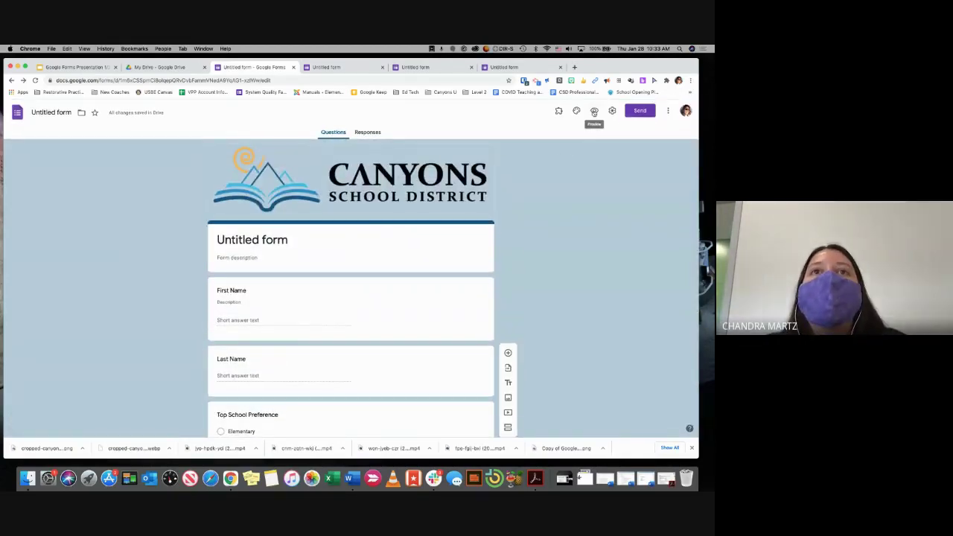
- Preview the form and submit a test response with a first and last name, Elementary as preference and Middle among the checkboxes
{"action": "left_click", "coordinate": [593, 112]}
{"action": "left_click", "coordinate": [272, 239]}
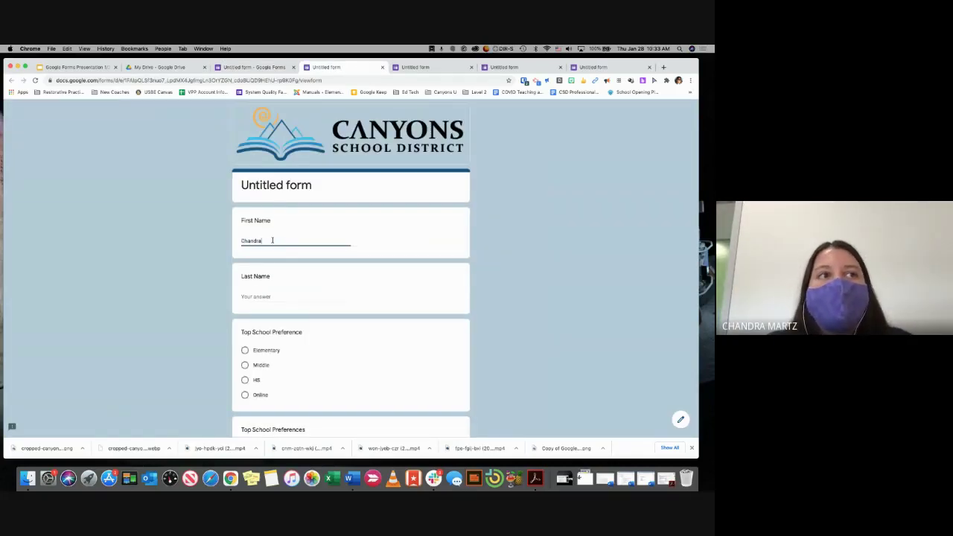
{"action": "left_click", "coordinate": [261, 294]}
{"action": "type", "text": "Martz"}
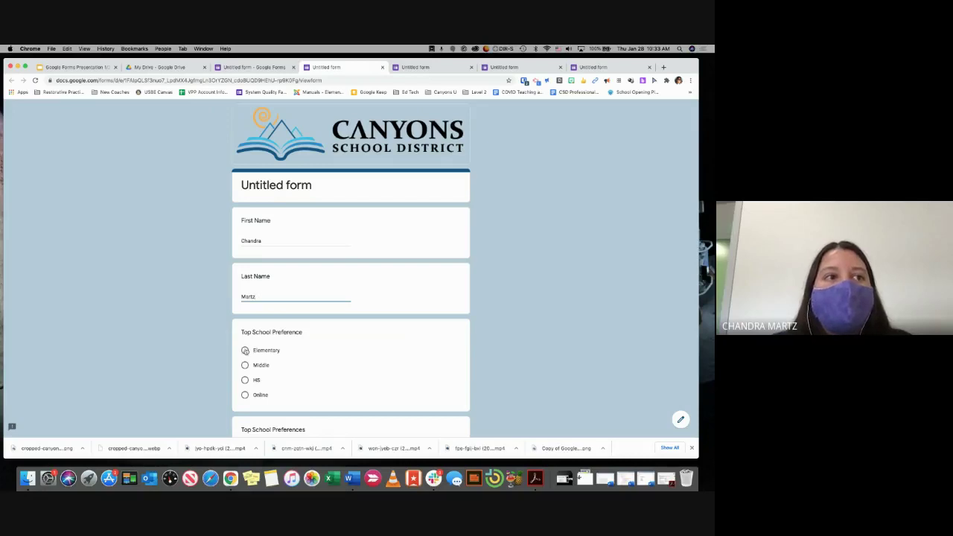
{"action": "left_click", "coordinate": [245, 350]}
{"action": "scroll", "coordinate": [245, 350], "scroll_direction": "down", "scroll_amount": 4}
{"action": "left_click", "coordinate": [245, 329]}
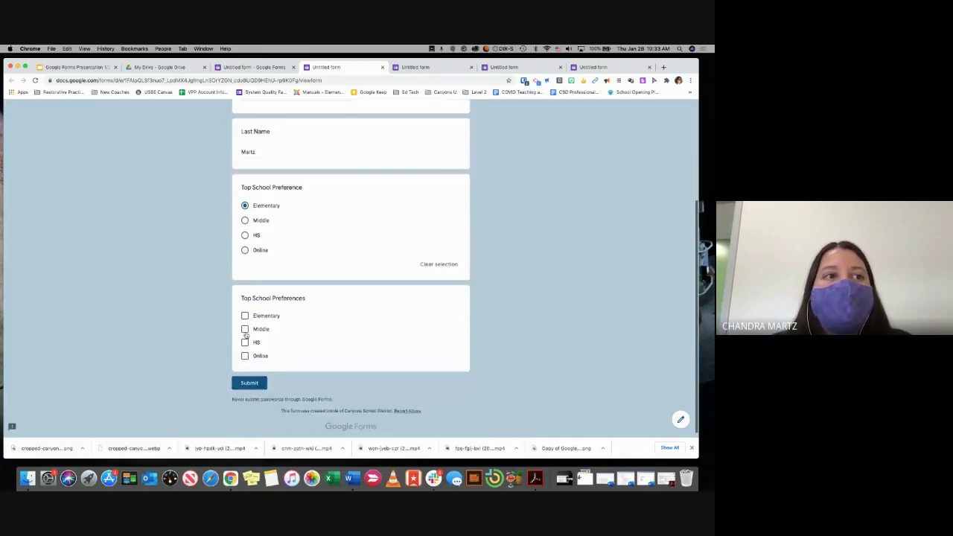
{"action": "left_click", "coordinate": [248, 384]}
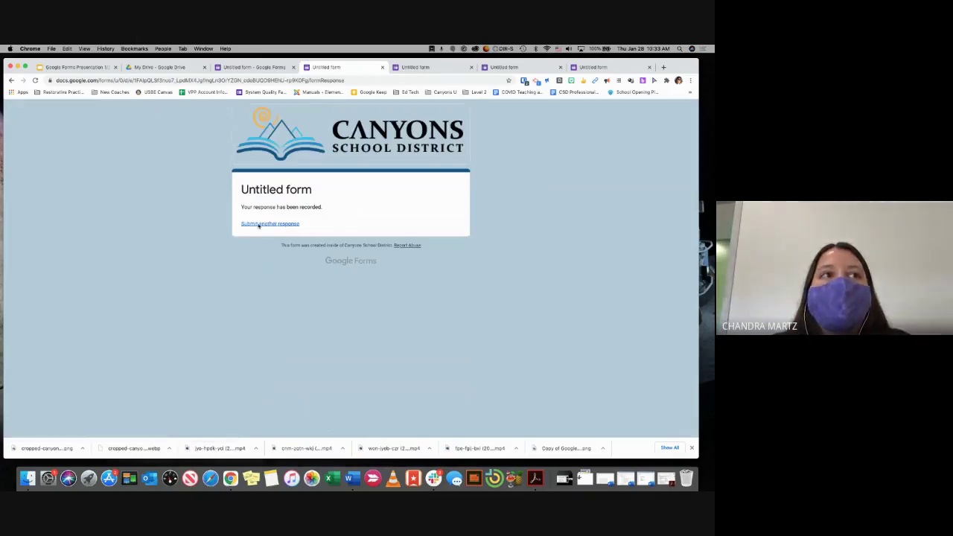
- Submit a second test response with another first and last name, preference HS and checkbox Online, then close the preview
{"action": "left_click", "coordinate": [265, 224]}
{"action": "left_click", "coordinate": [251, 242]}
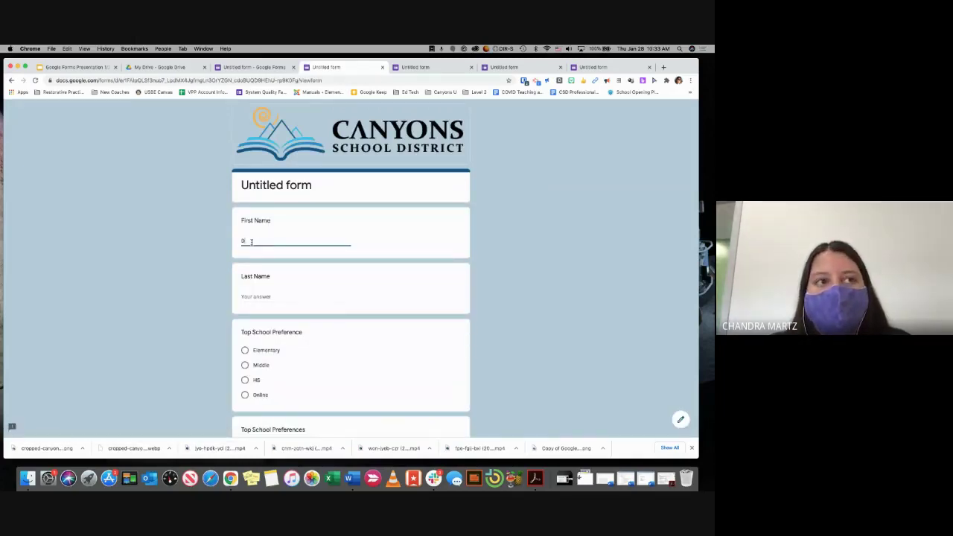
{"action": "left_click", "coordinate": [262, 296]}
{"action": "type", "text": "Gotha"}
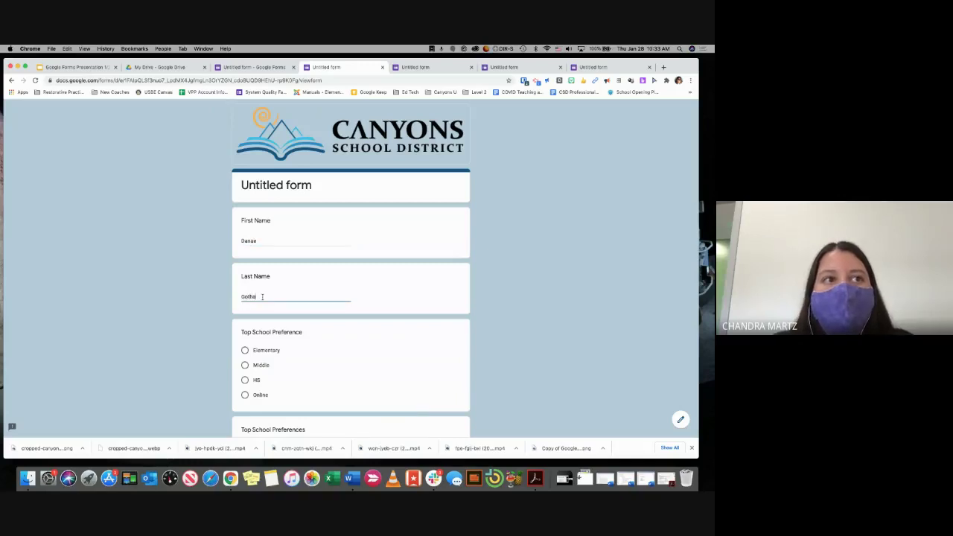
{"action": "left_click", "coordinate": [246, 380]}
{"action": "scroll", "coordinate": [247, 381], "scroll_direction": "down", "scroll_amount": 3}
{"action": "left_click", "coordinate": [245, 398]}
{"action": "left_click", "coordinate": [250, 426]}
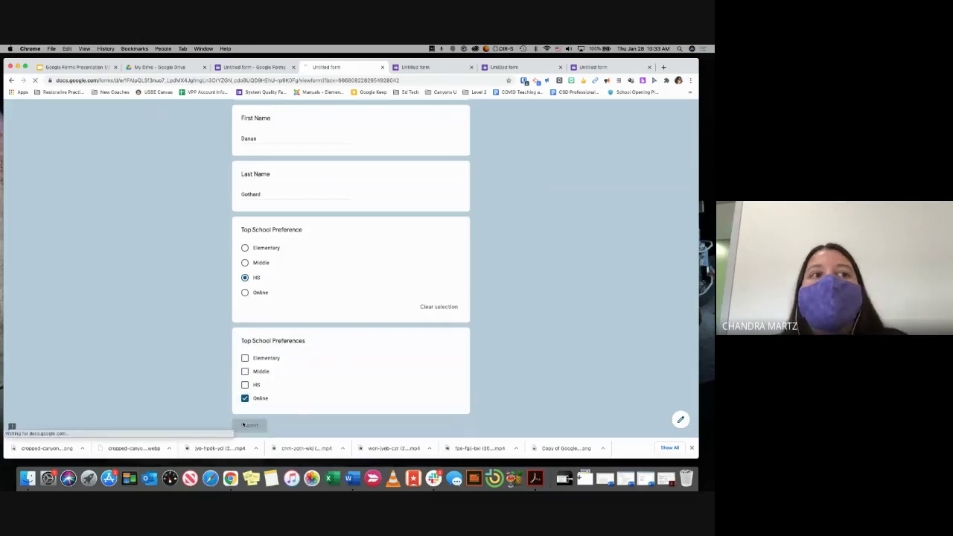
{"action": "left_click", "coordinate": [383, 67]}
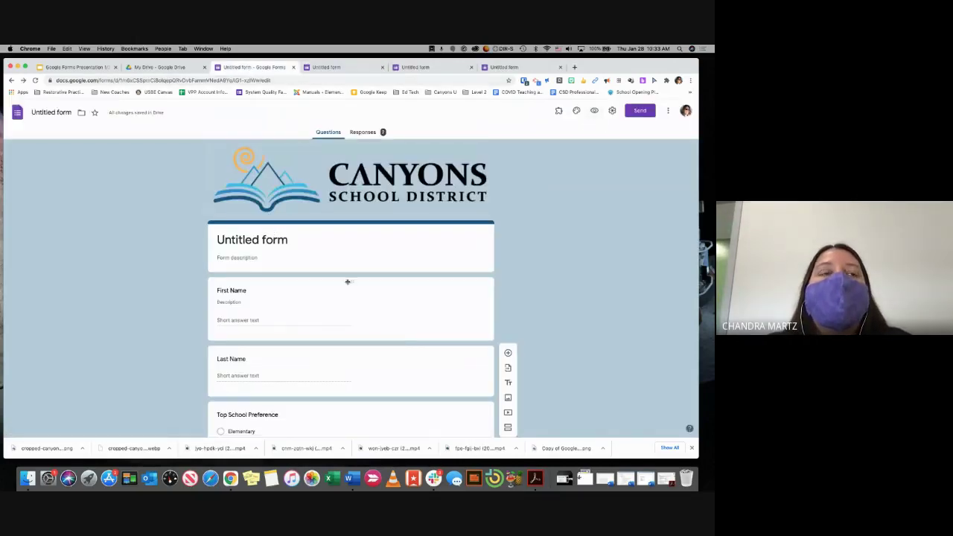
- Switch to the Google Slides presentation and highlight "Creating Form Sections" in the Learning Intentions list to review the agenda
{"action": "scroll", "coordinate": [292, 261], "scroll_direction": "down", "scroll_amount": 5}
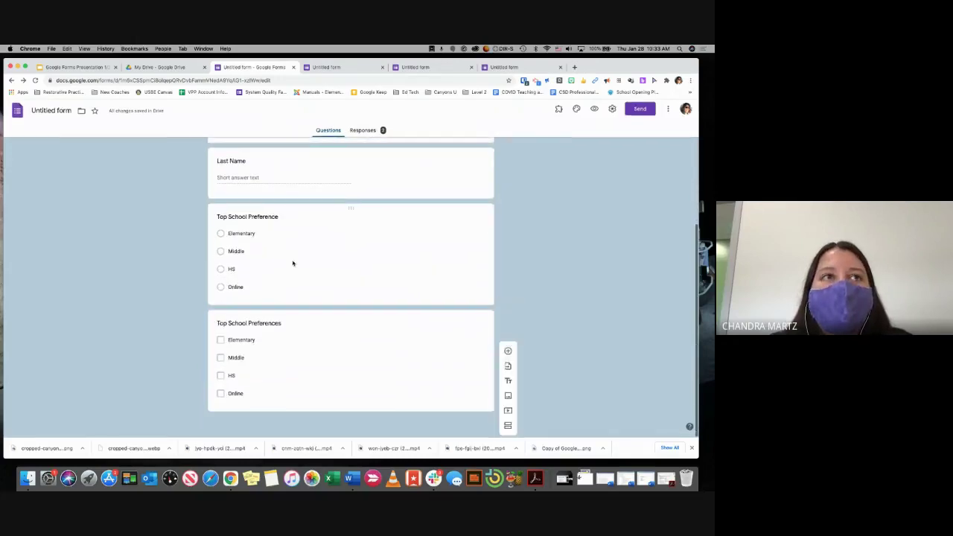
{"action": "scroll", "coordinate": [292, 261], "scroll_direction": "up", "scroll_amount": 5}
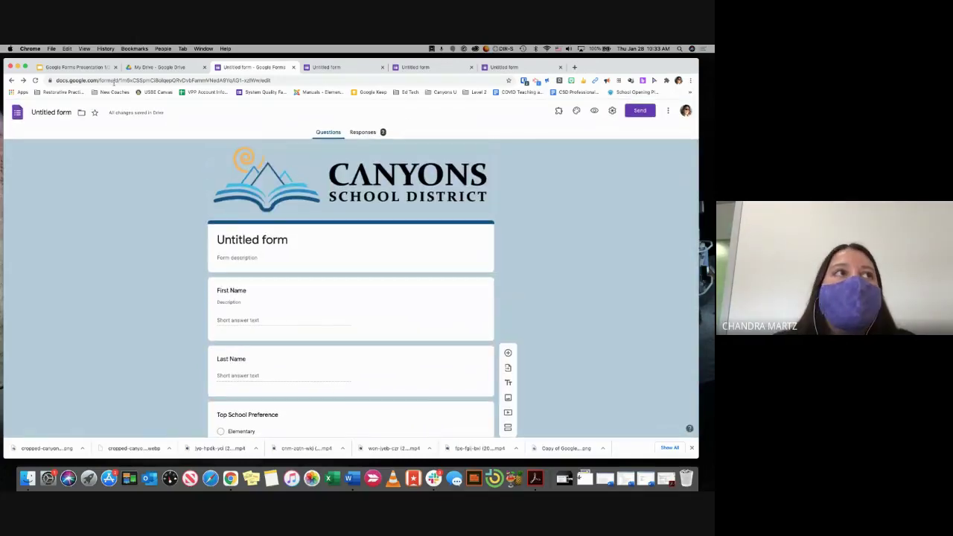
{"action": "left_click", "coordinate": [80, 67]}
{"action": "left_click_drag", "start_coordinate": [200, 332], "coordinate": [279, 331]}
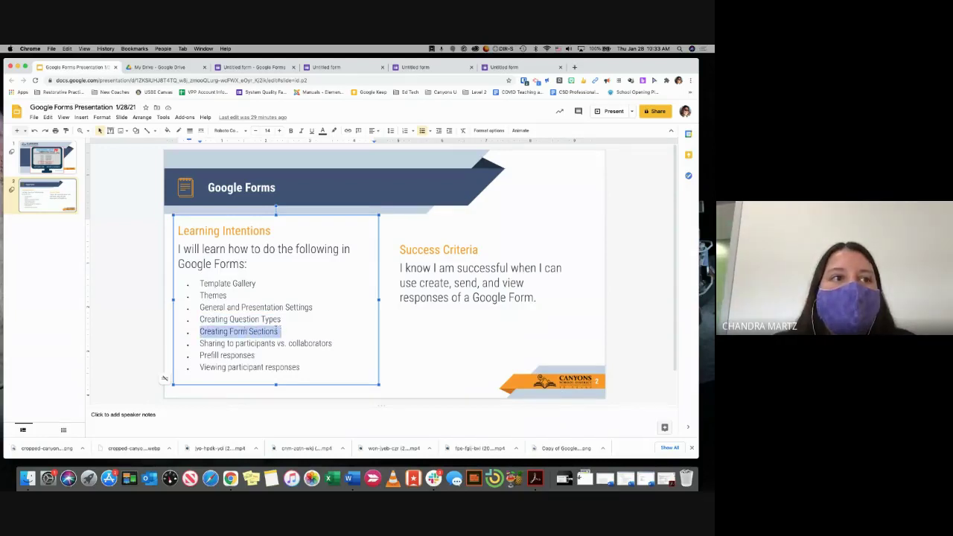
{"action": "left_click", "coordinate": [200, 345]}
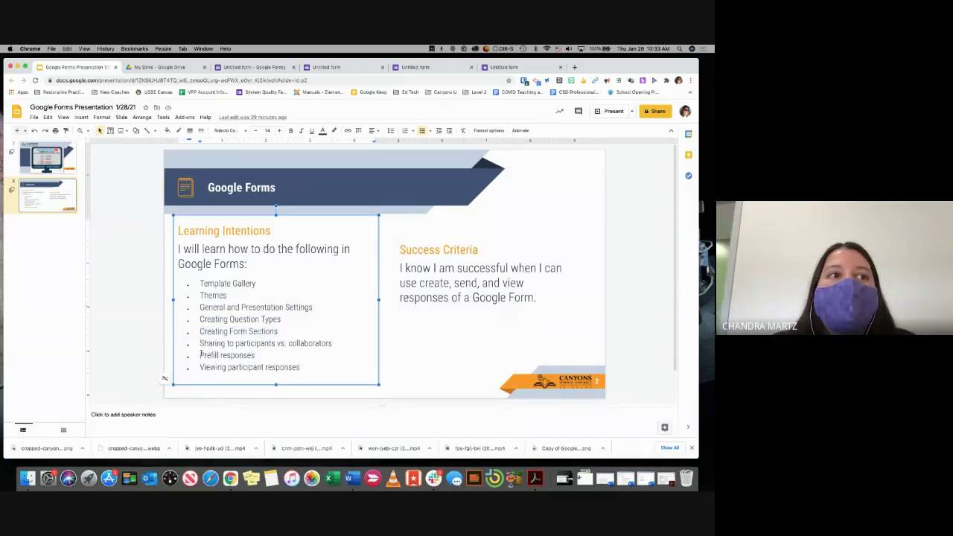
- Highlight "Viewing participant responses" in the Learning Intentions list, then switch to the form in Google Forms and open its responses
{"action": "left_click_drag", "start_coordinate": [201, 367], "coordinate": [296, 373]}
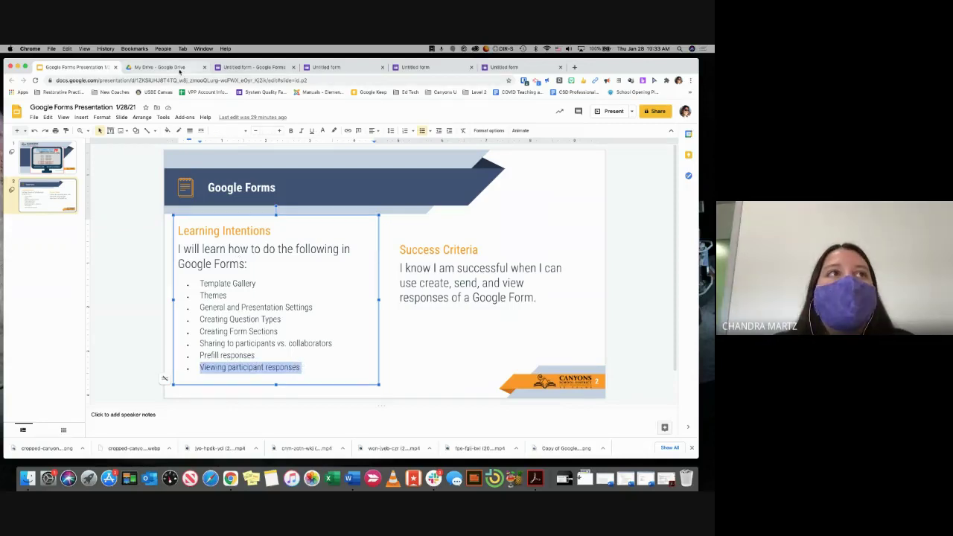
{"action": "left_click", "coordinate": [243, 67]}
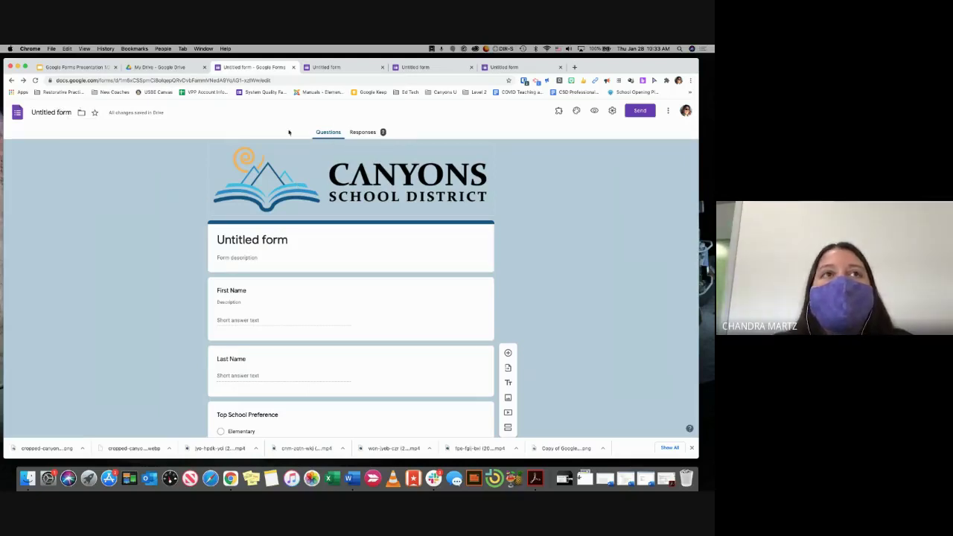
{"action": "left_click", "coordinate": [372, 132]}
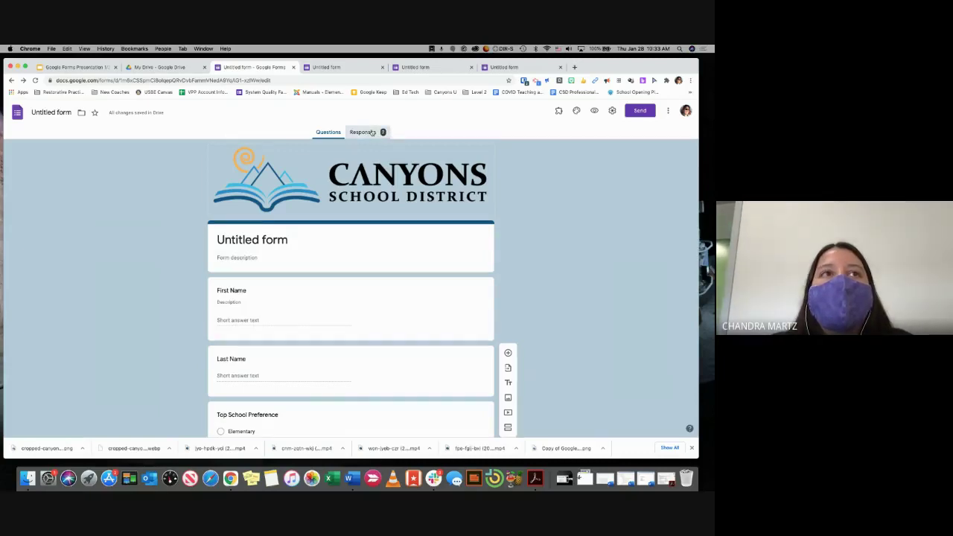
- Examine the response summary, highlighting the first and last name answers and checking the Top School Preference and Top School Preferences charts
{"action": "scroll", "coordinate": [352, 202], "scroll_direction": "down", "scroll_amount": 2}
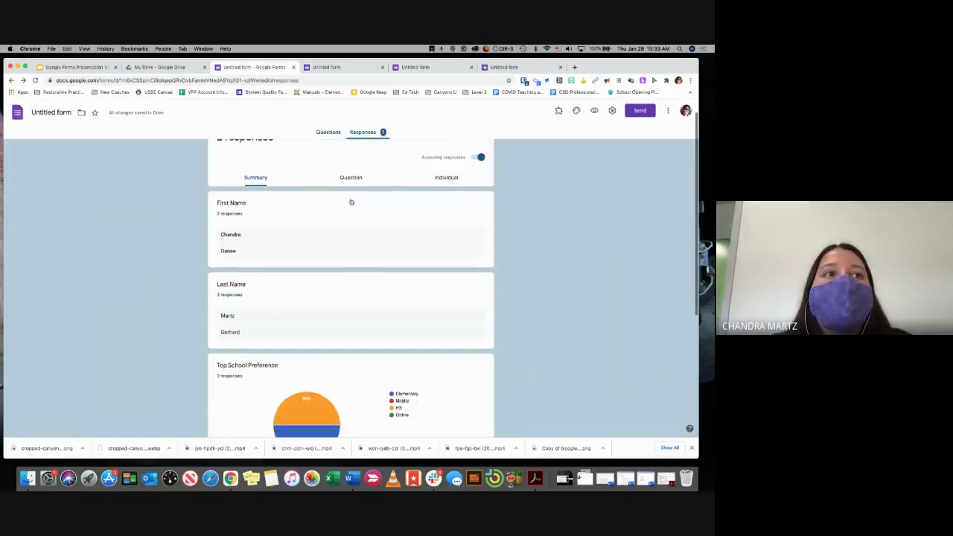
{"action": "scroll", "coordinate": [352, 202], "scroll_direction": "down", "scroll_amount": 3}
{"action": "scroll", "coordinate": [351, 202], "scroll_direction": "up", "scroll_amount": 5}
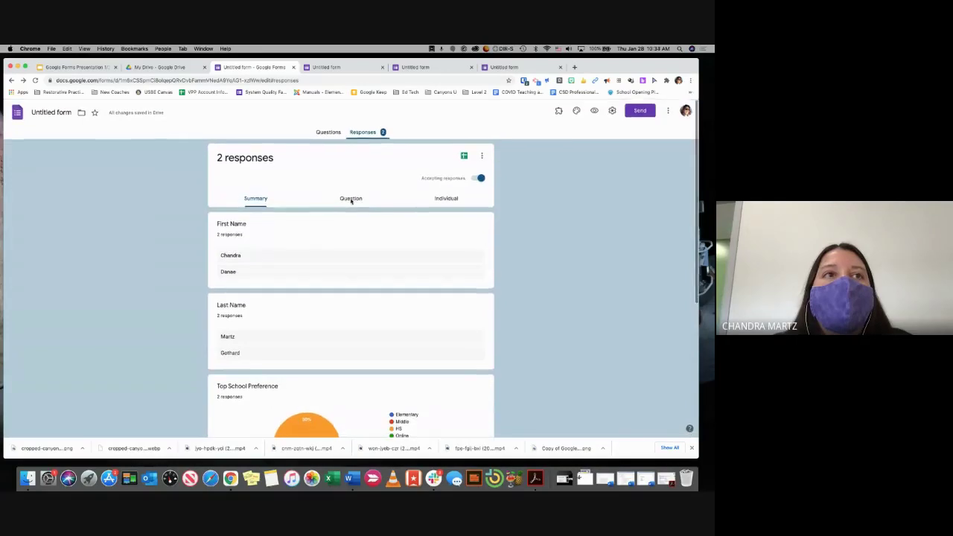
{"action": "left_click_drag", "start_coordinate": [218, 224], "coordinate": [246, 224]}
{"action": "double_click", "coordinate": [231, 255]}
{"action": "scroll", "coordinate": [238, 272], "scroll_direction": "down", "scroll_amount": 2}
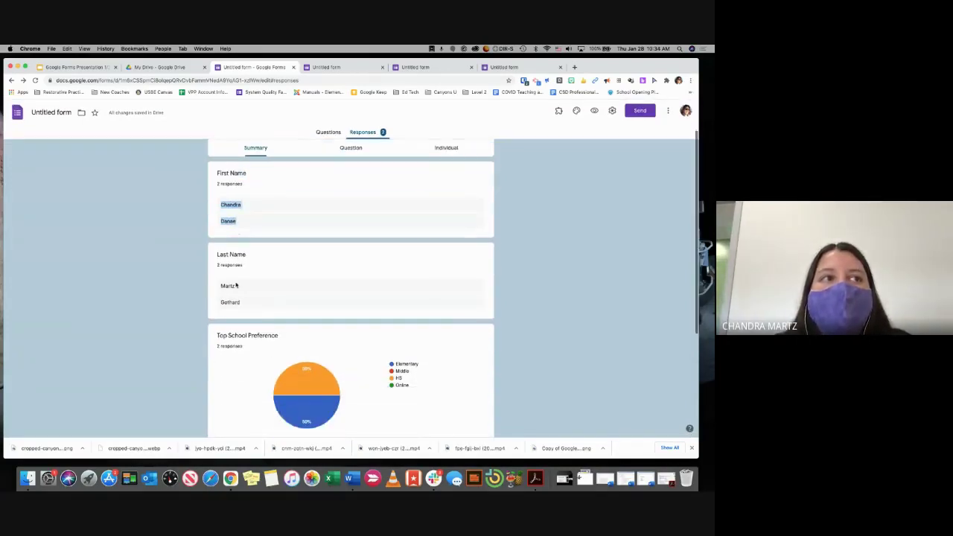
{"action": "left_click_drag", "start_coordinate": [219, 270], "coordinate": [237, 289]}
{"action": "scroll", "coordinate": [235, 289], "scroll_direction": "down", "scroll_amount": 1}
{"action": "scroll", "coordinate": [233, 291], "scroll_direction": "down", "scroll_amount": 2}
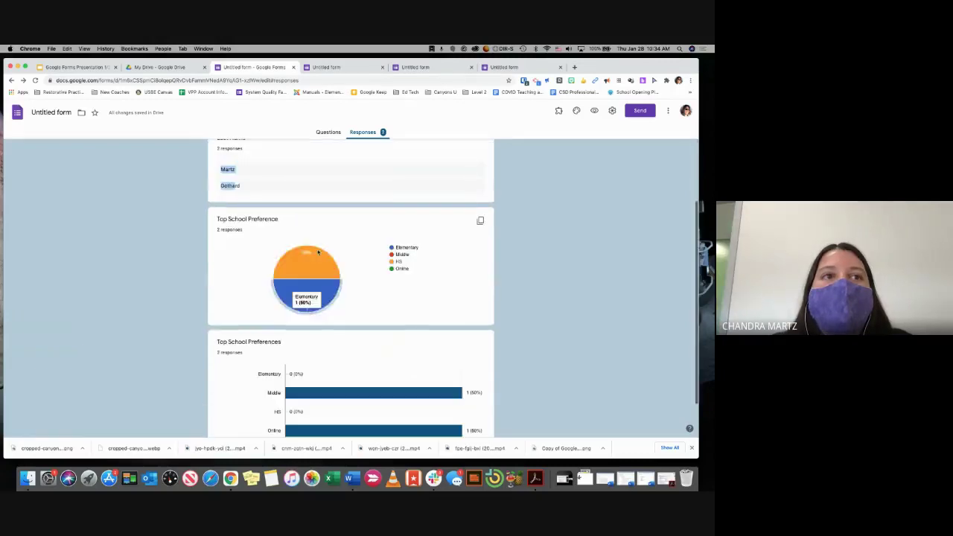
{"action": "scroll", "coordinate": [306, 297], "scroll_direction": "down", "scroll_amount": 1}
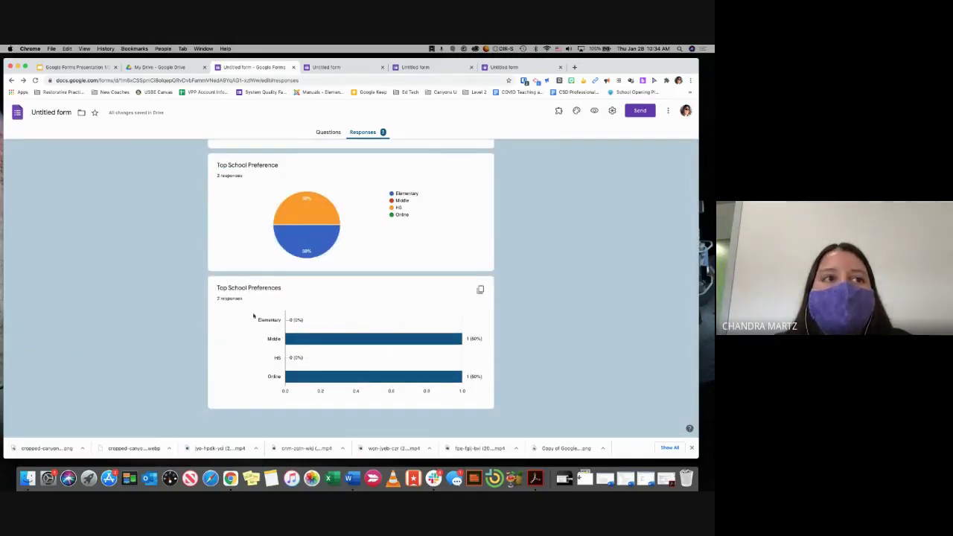
{"action": "scroll", "coordinate": [232, 297], "scroll_direction": "up", "scroll_amount": 1}
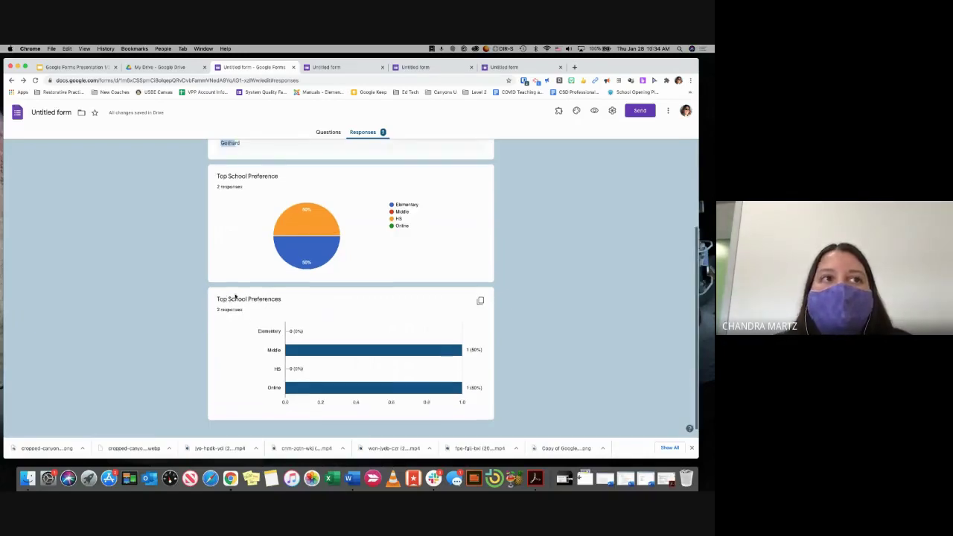
{"action": "scroll", "coordinate": [324, 380], "scroll_direction": "up", "scroll_amount": 5}
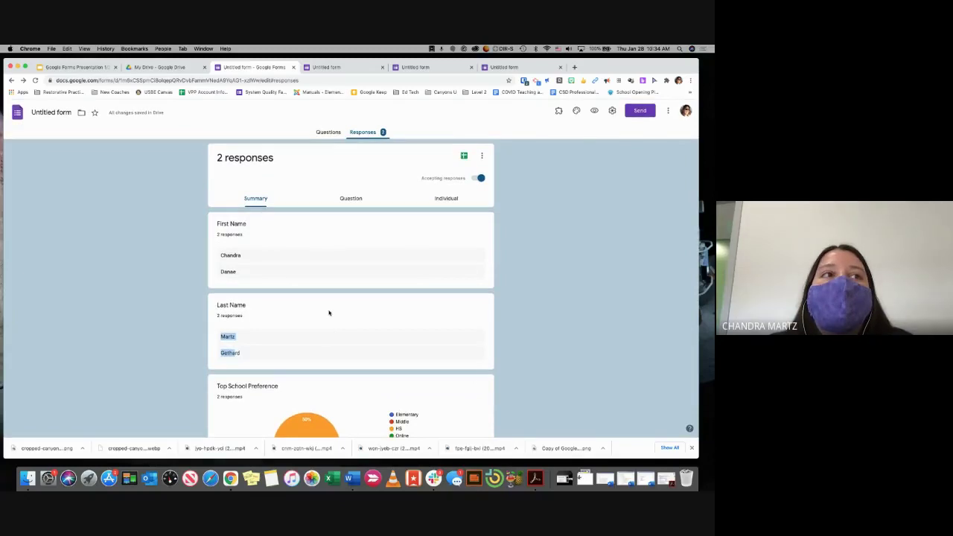
- Highlight the "Top School Preference" question title in the response summary
{"action": "scroll", "coordinate": [305, 246], "scroll_direction": "down", "scroll_amount": 1}
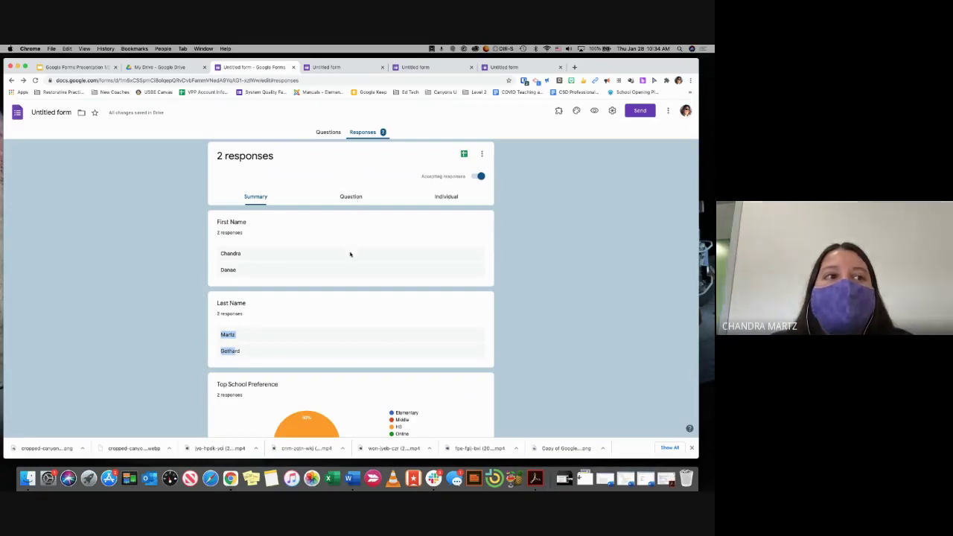
{"action": "scroll", "coordinate": [271, 377], "scroll_direction": "down", "scroll_amount": 2}
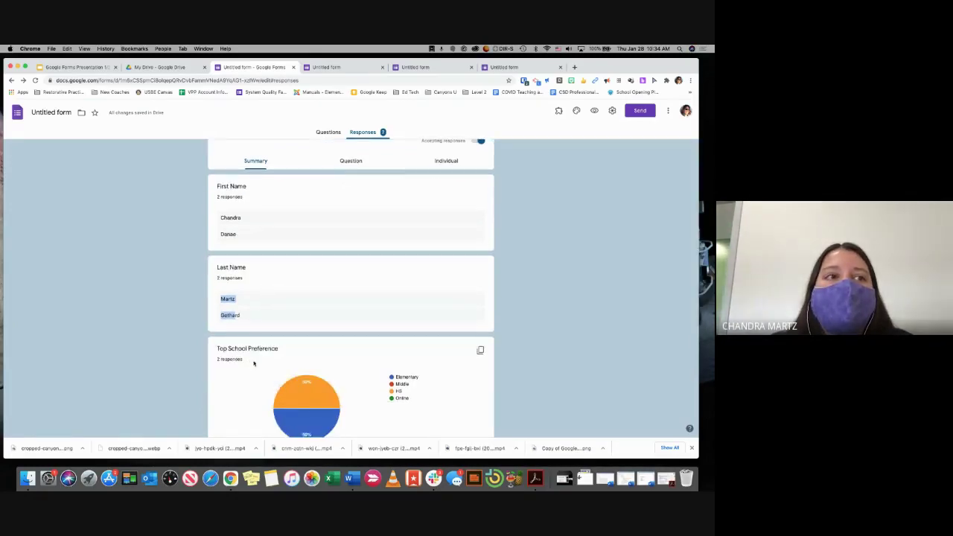
{"action": "left_click_drag", "start_coordinate": [218, 350], "coordinate": [257, 349]}
{"action": "scroll", "coordinate": [301, 305], "scroll_direction": "up", "scroll_amount": 2}
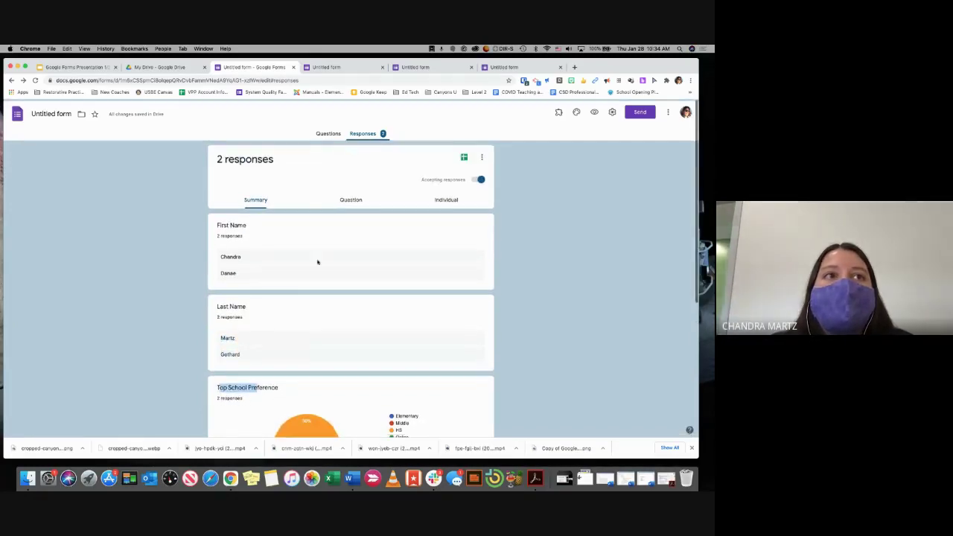
- View the responses by question, stepping from First Name to Top School Preference and back to First Name
{"action": "left_click", "coordinate": [349, 198]}
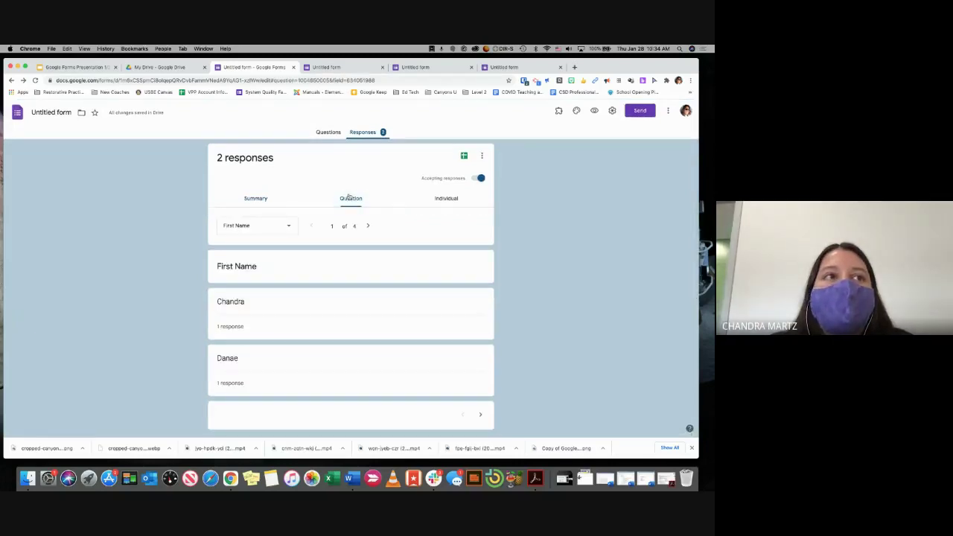
{"action": "scroll", "coordinate": [342, 253], "scroll_direction": "down", "scroll_amount": 1}
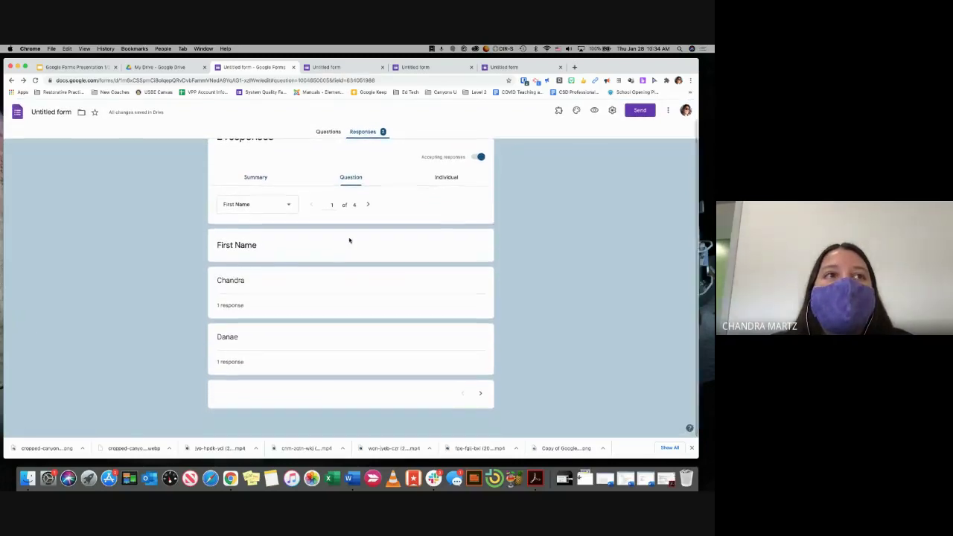
{"action": "left_click", "coordinate": [367, 205]}
{"action": "left_click", "coordinate": [368, 206]}
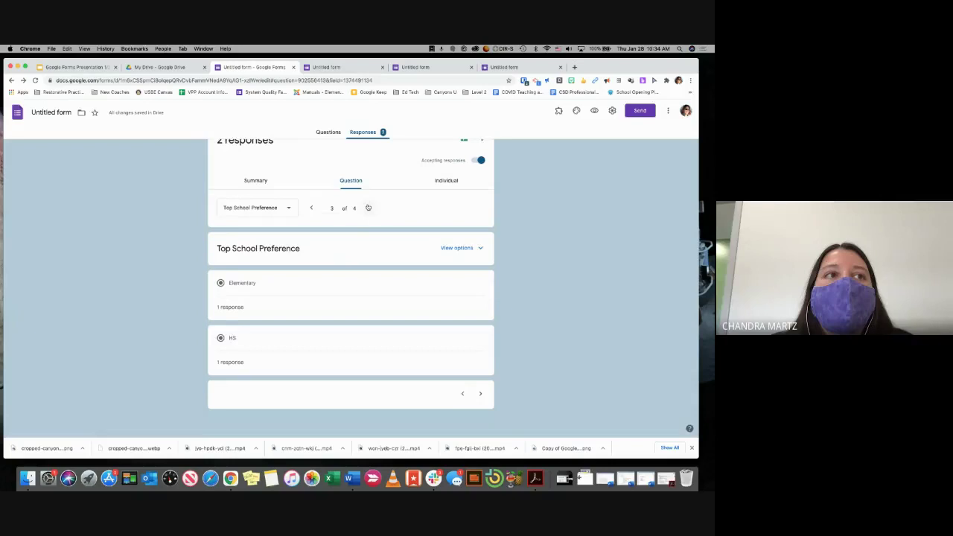
{"action": "left_click", "coordinate": [314, 207]}
{"action": "left_click", "coordinate": [313, 207]}
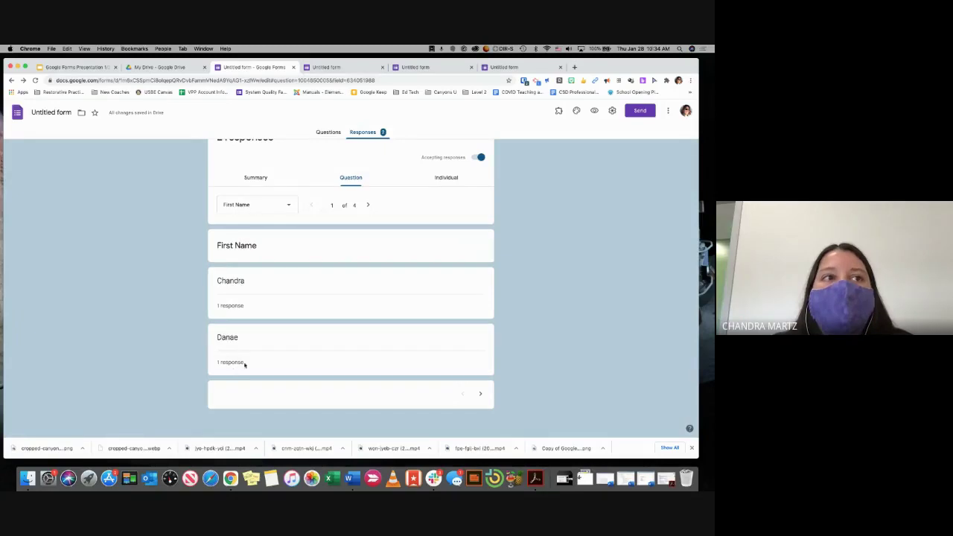
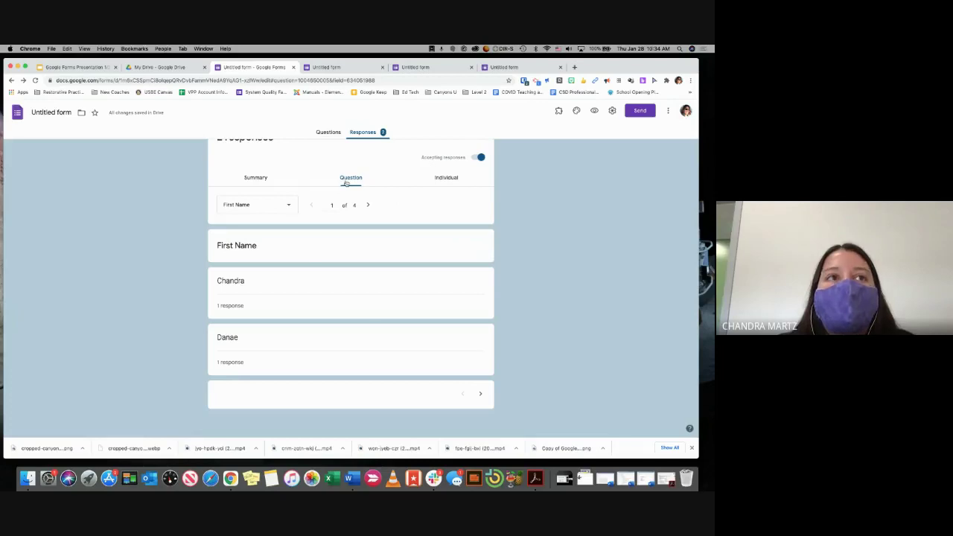
- View the first individual response and read its answers from First Name through Top School Preferences
{"action": "left_click", "coordinate": [444, 185]}
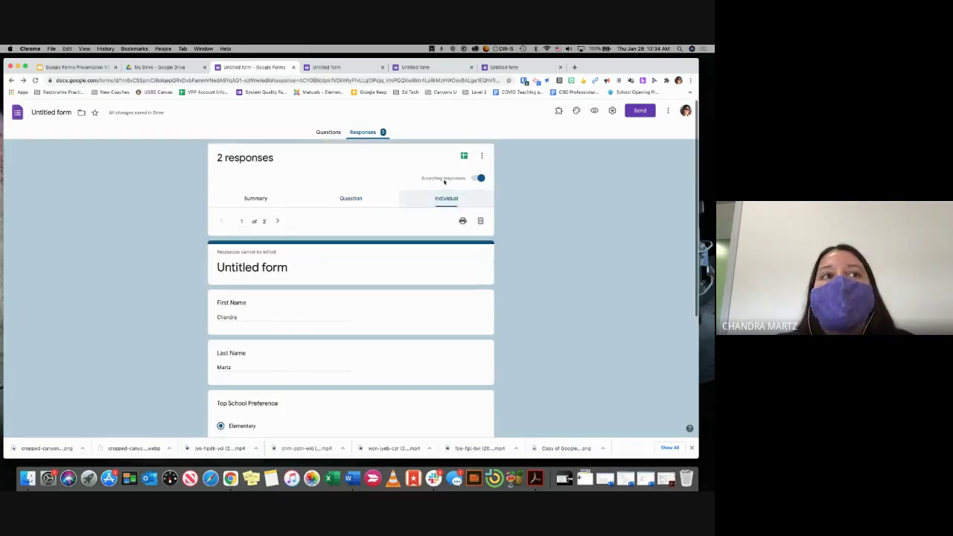
{"action": "scroll", "coordinate": [341, 273], "scroll_direction": "down", "scroll_amount": 2}
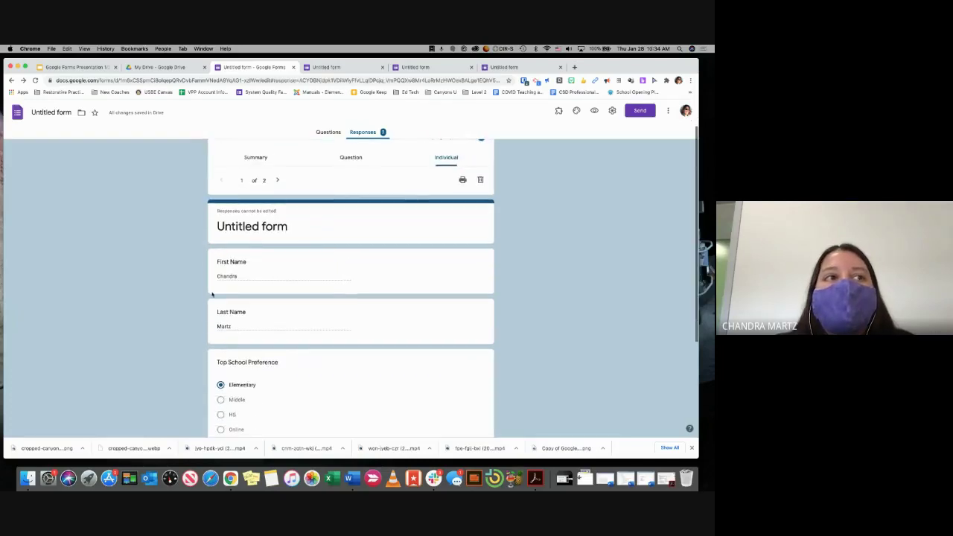
{"action": "scroll", "coordinate": [245, 298], "scroll_direction": "down", "scroll_amount": 3}
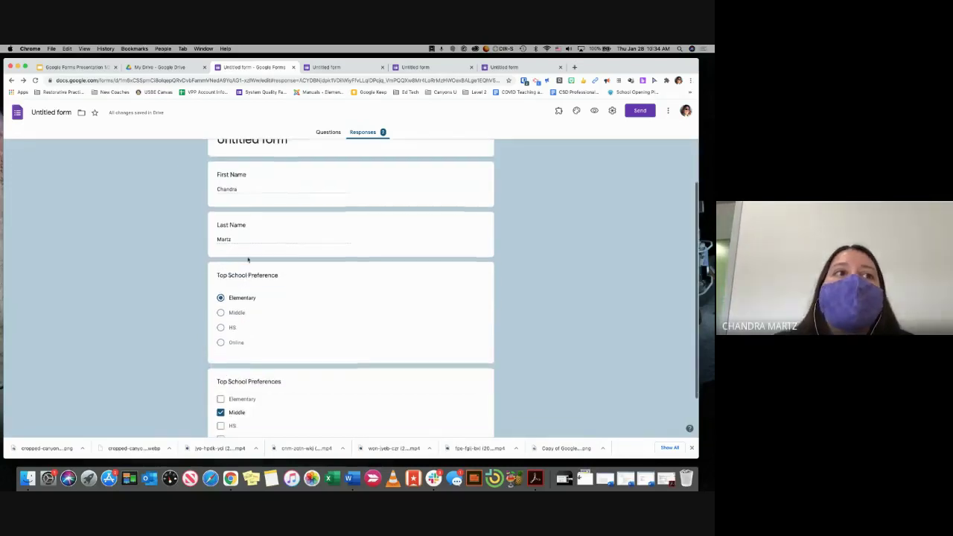
{"action": "scroll", "coordinate": [253, 275], "scroll_direction": "down", "scroll_amount": 3}
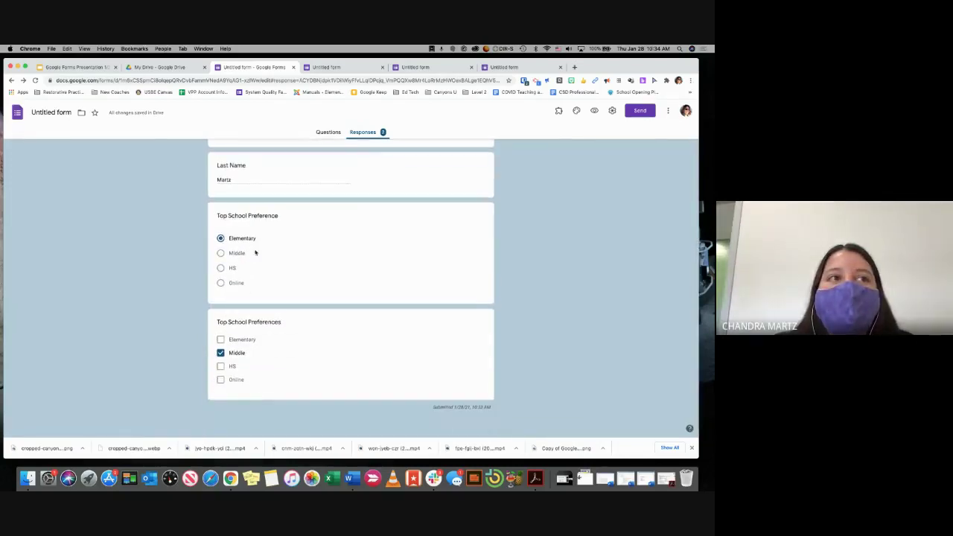
{"action": "scroll", "coordinate": [255, 347], "scroll_direction": "up", "scroll_amount": 5}
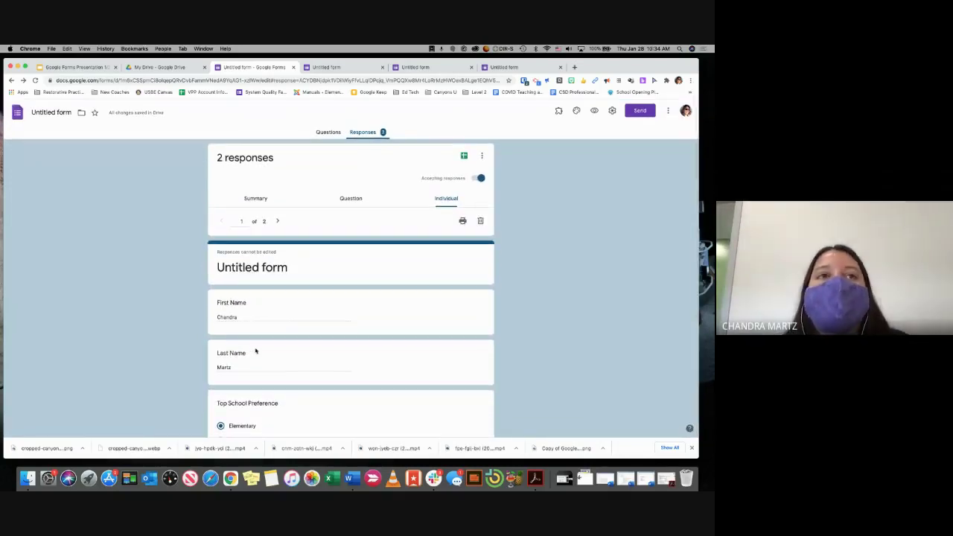
- Return to the response summary and inspect the Elementary slice of the Top School Preference pie chart and the remaining chart
{"action": "left_click", "coordinate": [350, 197]}
{"action": "left_click", "coordinate": [255, 198]}
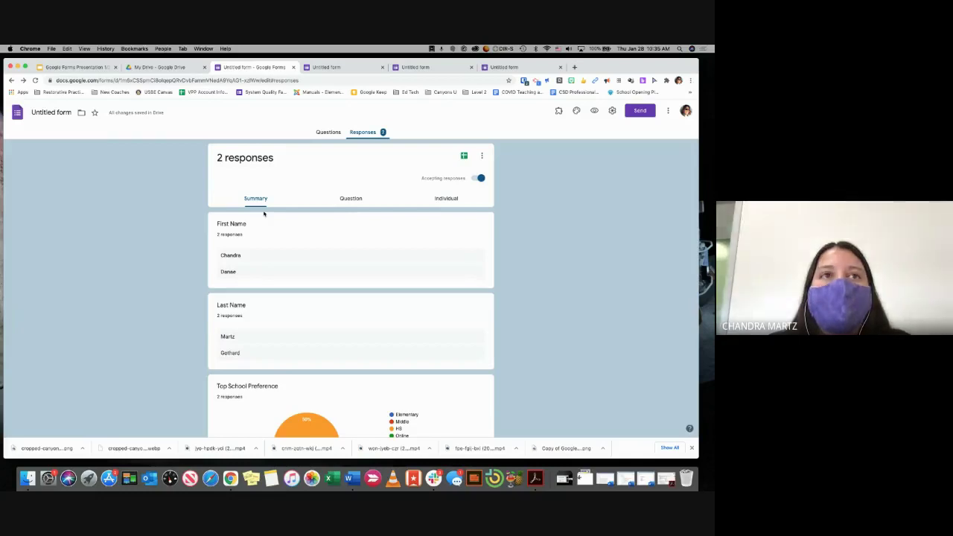
{"action": "scroll", "coordinate": [264, 214], "scroll_direction": "down", "scroll_amount": 5}
{"action": "mouse_move", "coordinate": [315, 301]}
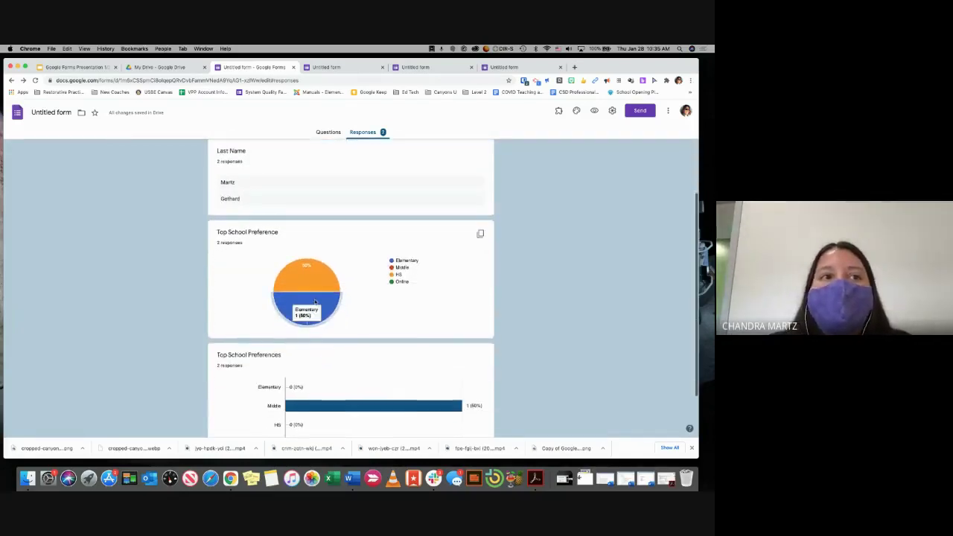
{"action": "scroll", "coordinate": [315, 301], "scroll_direction": "down", "scroll_amount": 2}
{"action": "scroll", "coordinate": [441, 320], "scroll_direction": "up", "scroll_amount": 7}
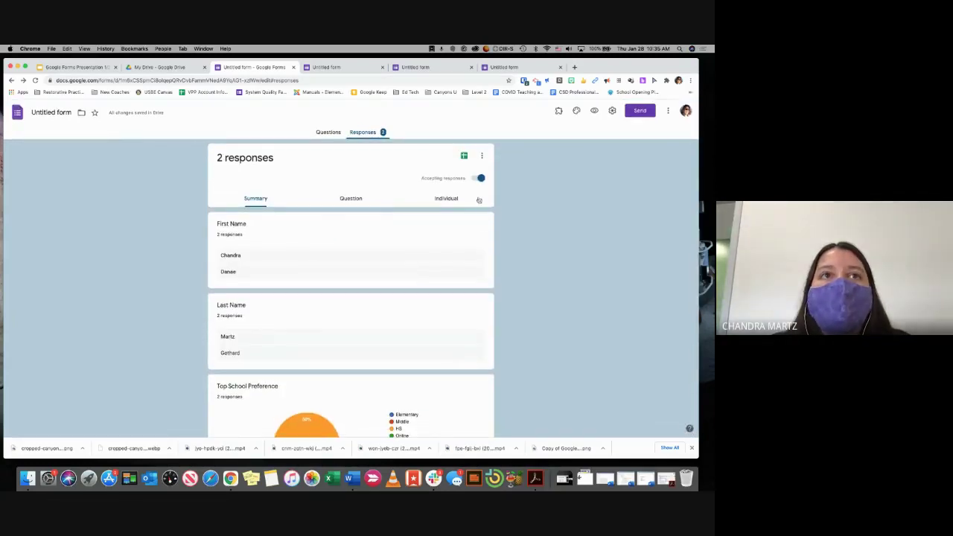
- Dismiss the response destination dialog without creating a spreadsheet and rename the form file as "CDO PD"
{"action": "left_click", "coordinate": [465, 157]}
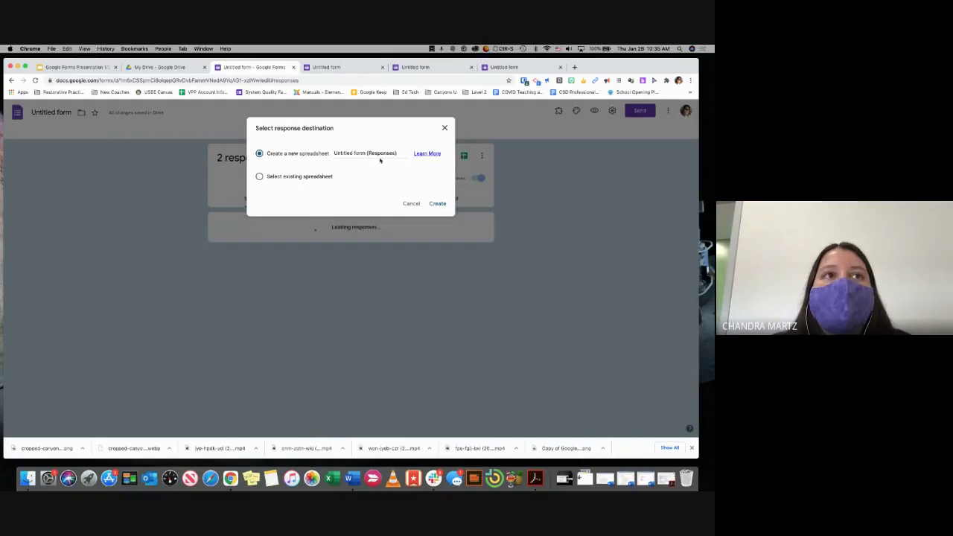
{"action": "left_click", "coordinate": [445, 127]}
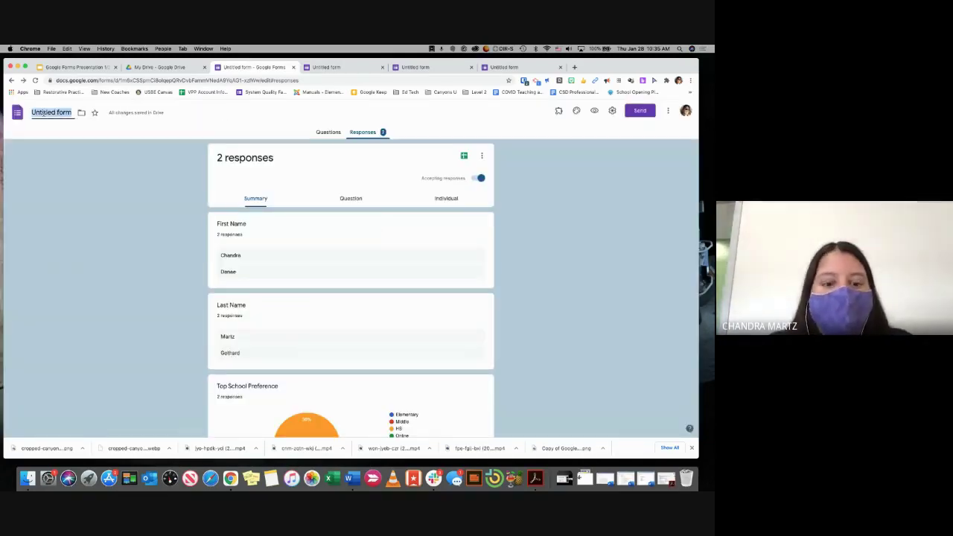
{"action": "type", "text": "CDP"}
{"action": "type", "text": " PD"}
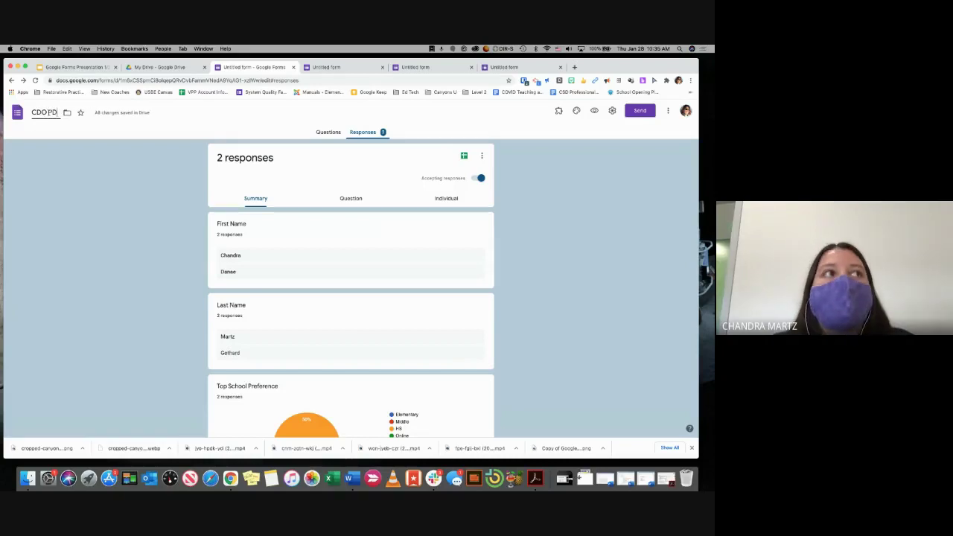
- Create the new spreadsheet "CDO PD (Responses)" as the response destination, revisit the form's responses, and return to the spreadsheet
{"action": "left_click", "coordinate": [464, 156]}
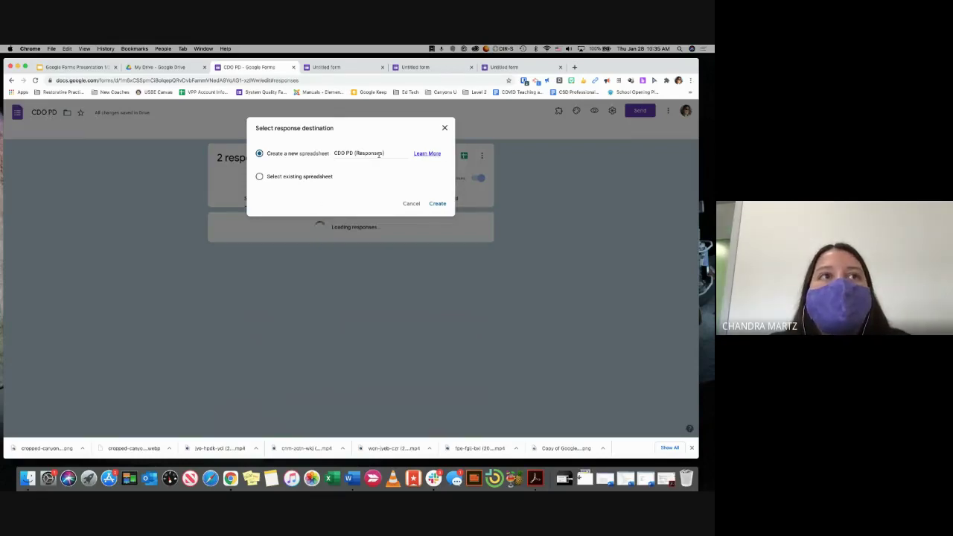
{"action": "left_click", "coordinate": [438, 204]}
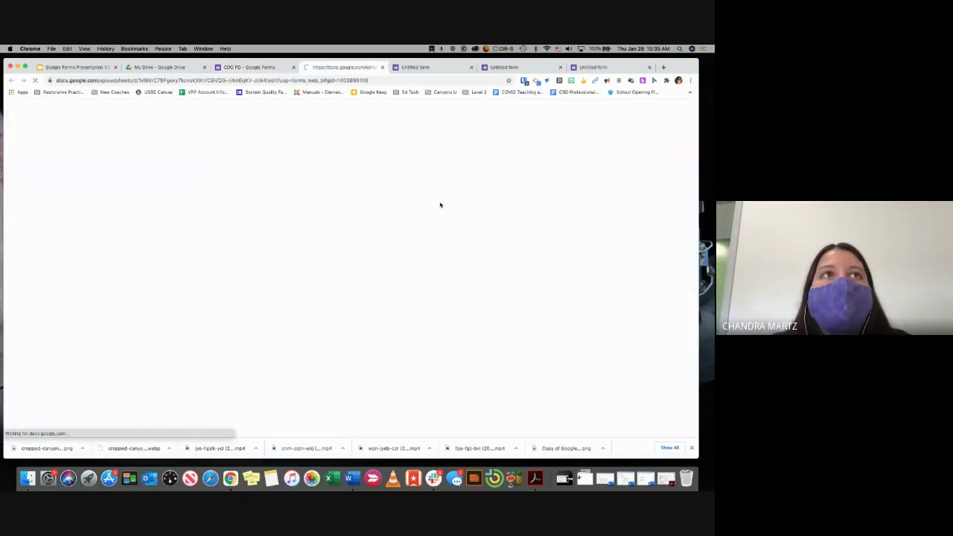
{"action": "left_click", "coordinate": [253, 68]}
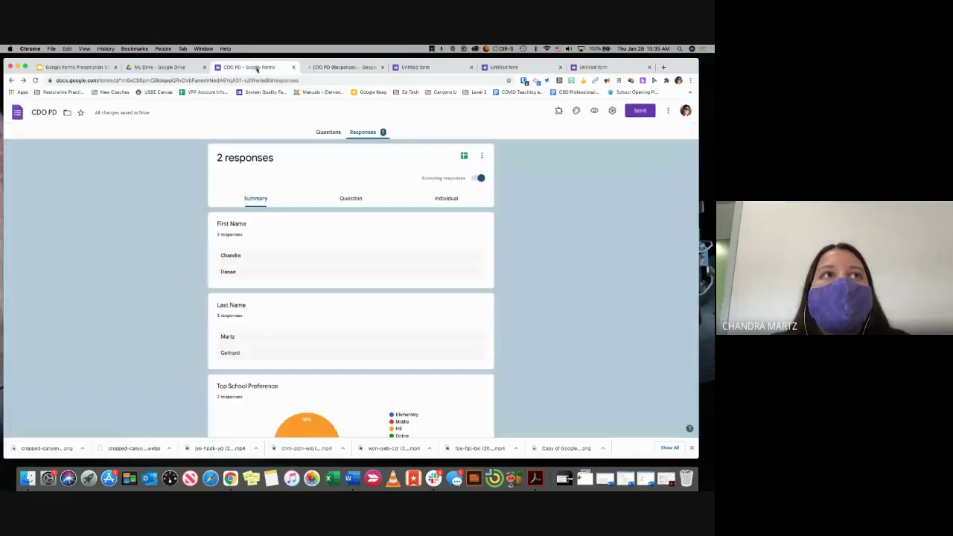
{"action": "left_click", "coordinate": [347, 67]}
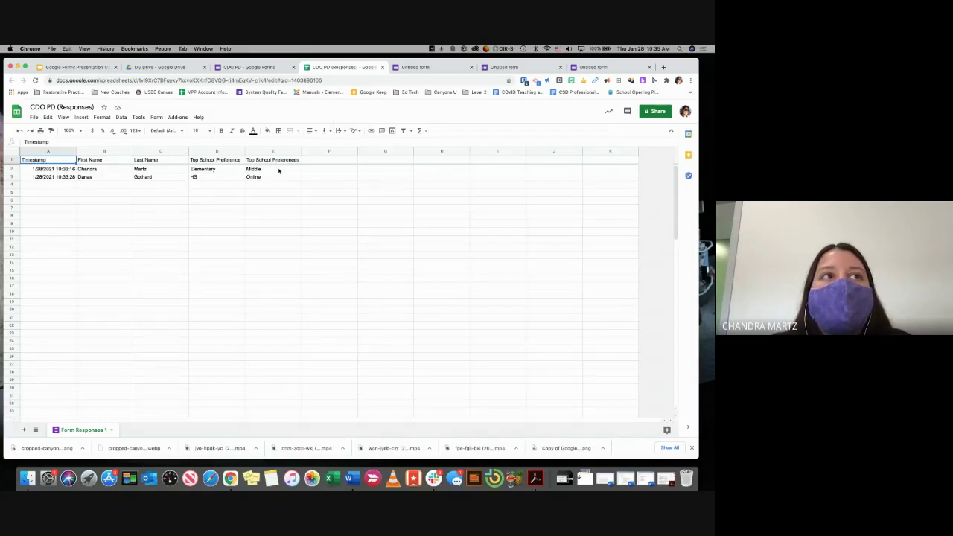
- Create a filter on the First Name column and exclude blanks and the second respondent's first name
{"action": "left_click", "coordinate": [113, 185]}
{"action": "left_click", "coordinate": [108, 151]}
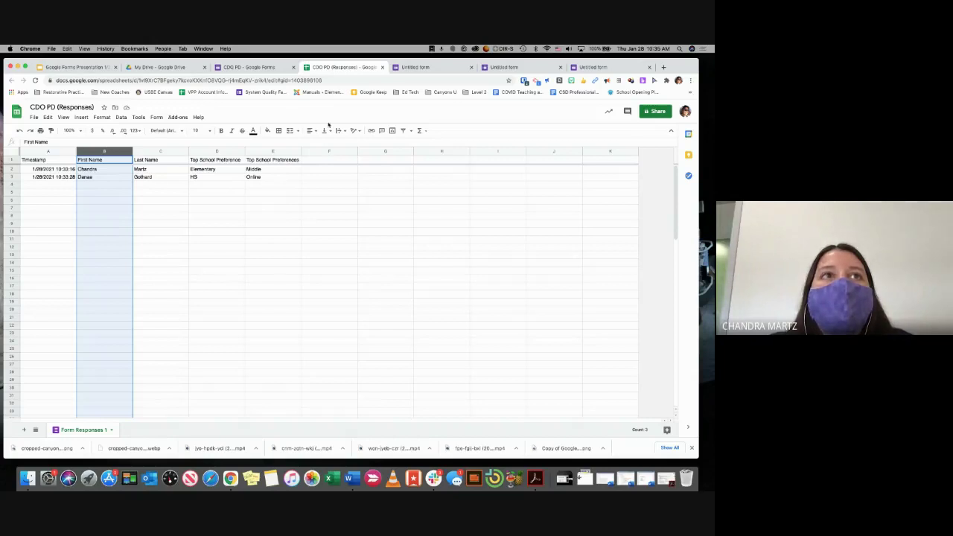
{"action": "left_click", "coordinate": [404, 132]}
{"action": "left_click", "coordinate": [128, 160]}
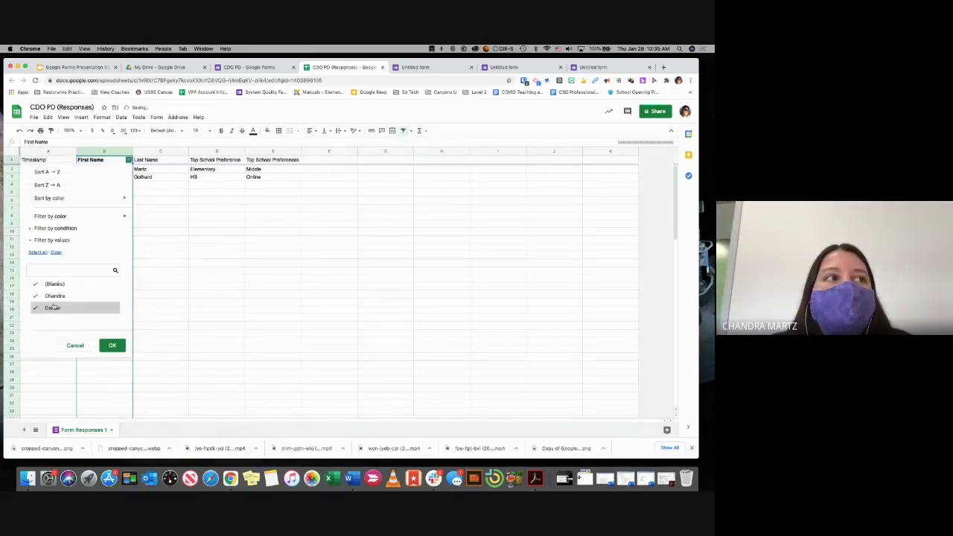
{"action": "left_click", "coordinate": [36, 308]}
{"action": "left_click", "coordinate": [36, 285]}
{"action": "left_click", "coordinate": [113, 345]}
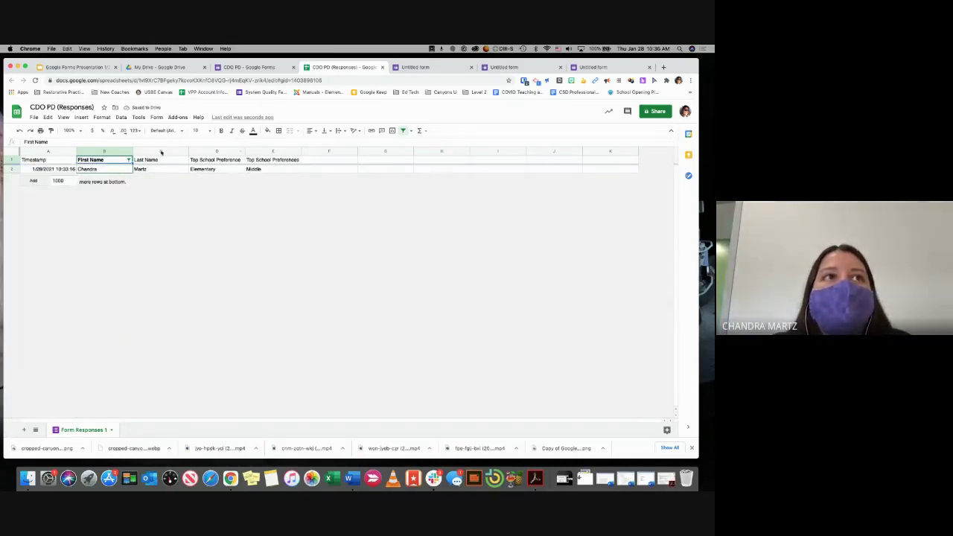
- Reselect all values in the First Name filter, and check the Last Name column and the second response's timestamp
{"action": "left_click", "coordinate": [128, 161]}
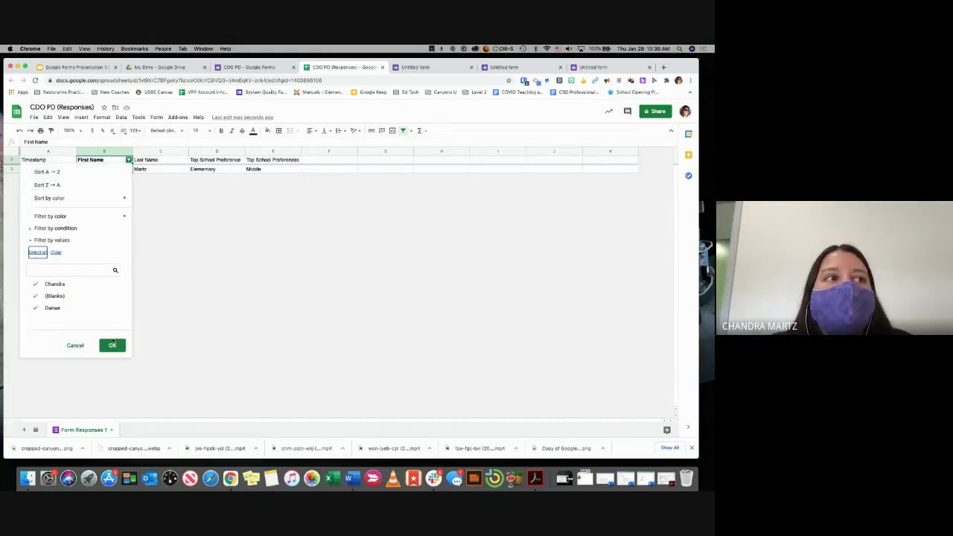
{"action": "left_click", "coordinate": [112, 345]}
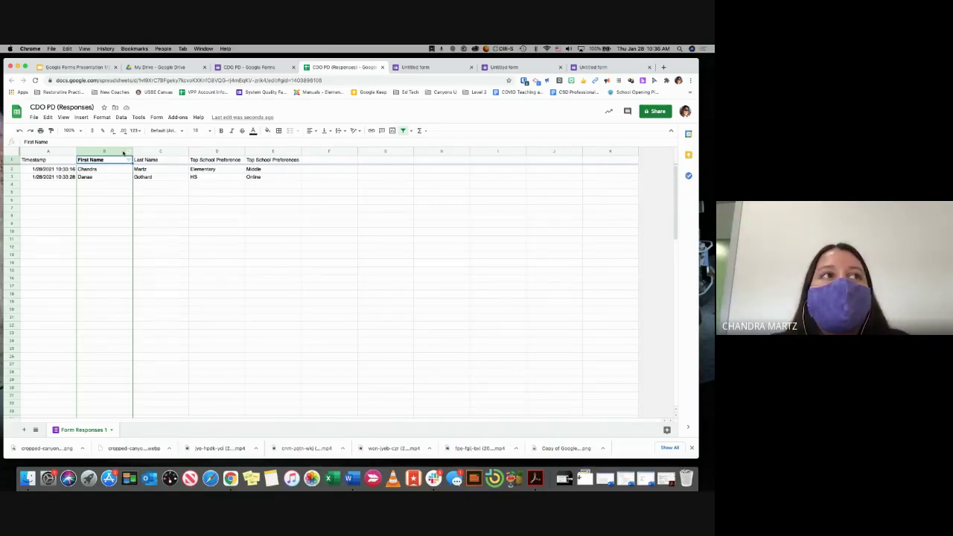
{"action": "left_click", "coordinate": [161, 151]}
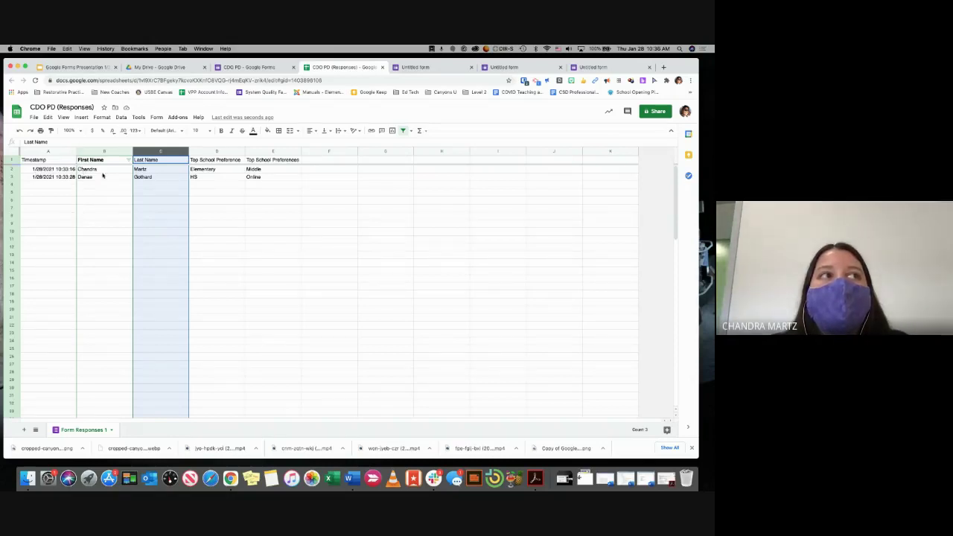
{"action": "left_click", "coordinate": [45, 179]}
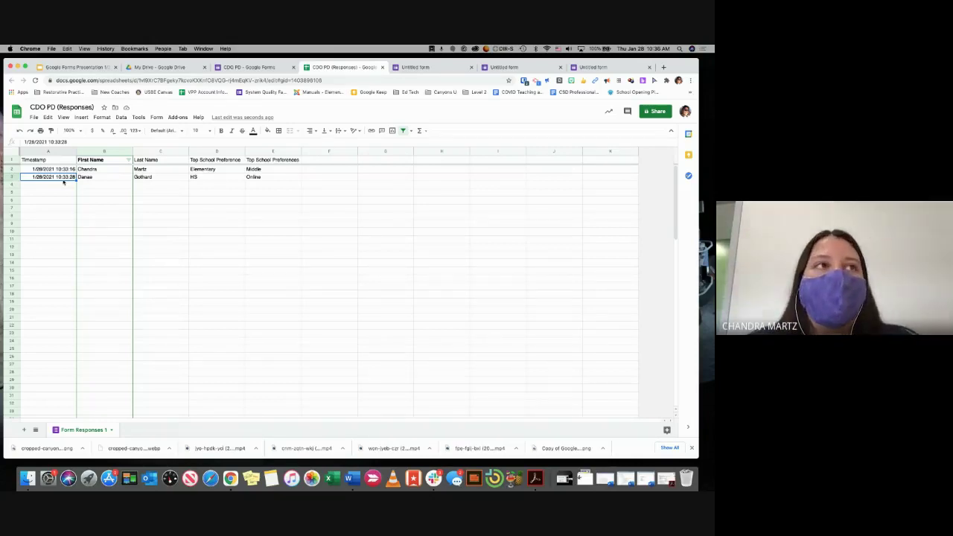
- Return to the CDO PD form and examine its email and link sending options, trying the shortened URL and reverting it
{"action": "left_click", "coordinate": [251, 67]}
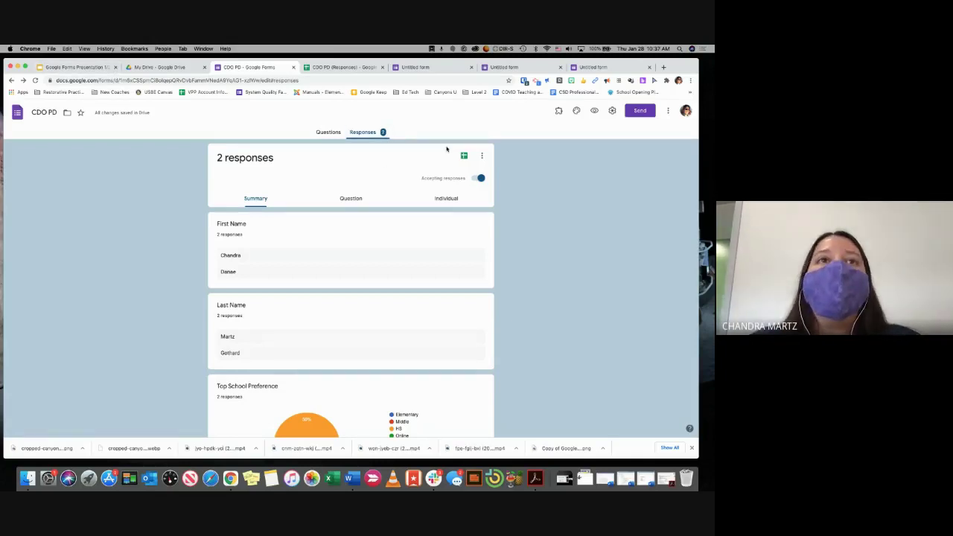
{"action": "left_click", "coordinate": [642, 112]}
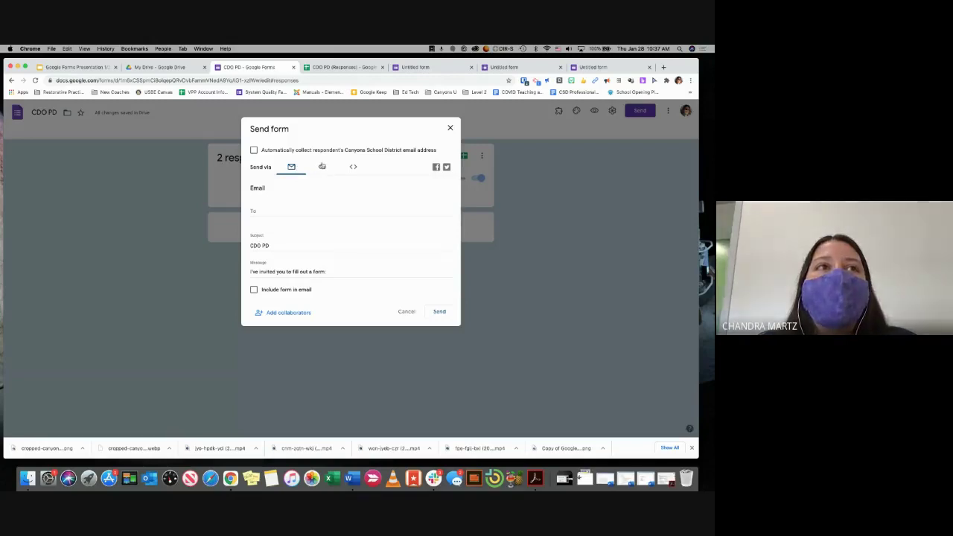
{"action": "left_click", "coordinate": [322, 167]}
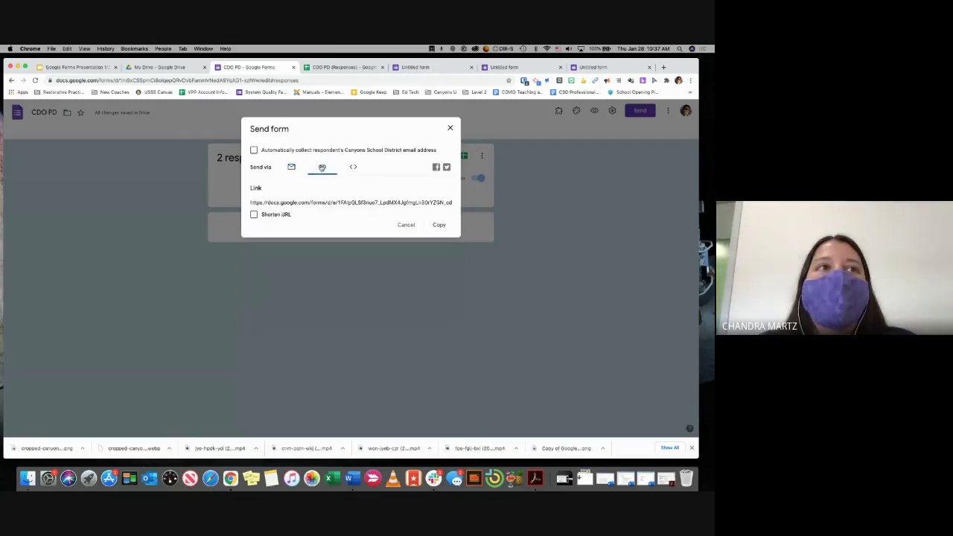
{"action": "left_click", "coordinate": [254, 215]}
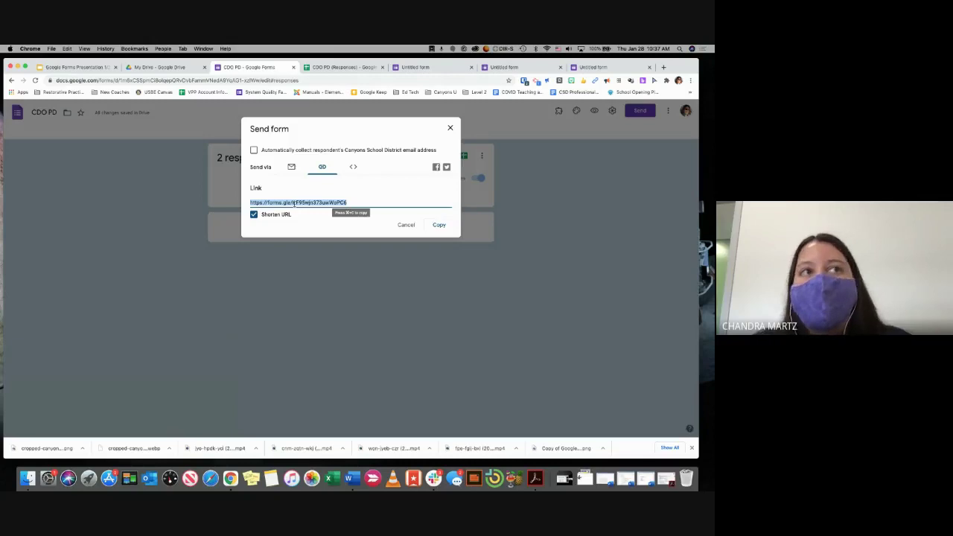
{"action": "left_click", "coordinate": [292, 215]}
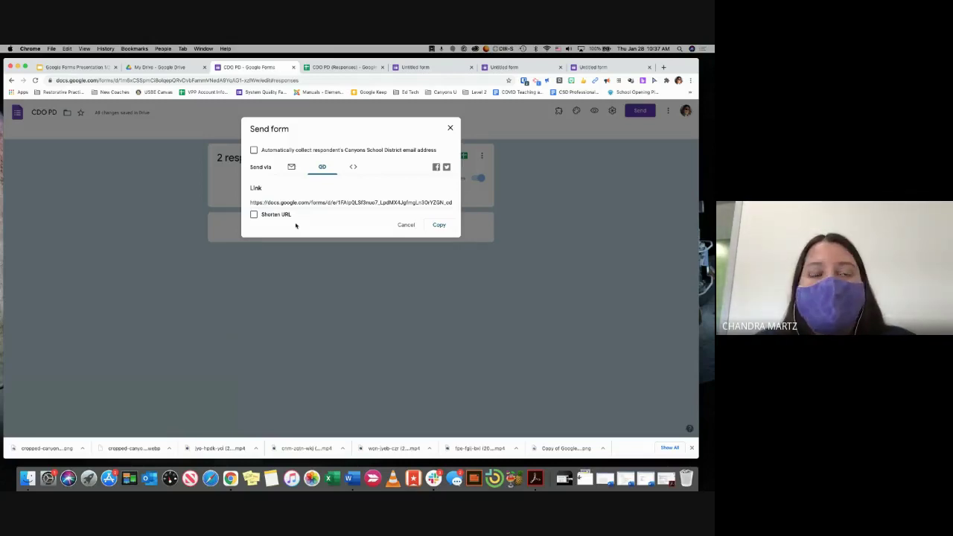
- Examine the form's embed HTML code with its width and height settings, and leave the sending options without copying
{"action": "left_click", "coordinate": [355, 167]}
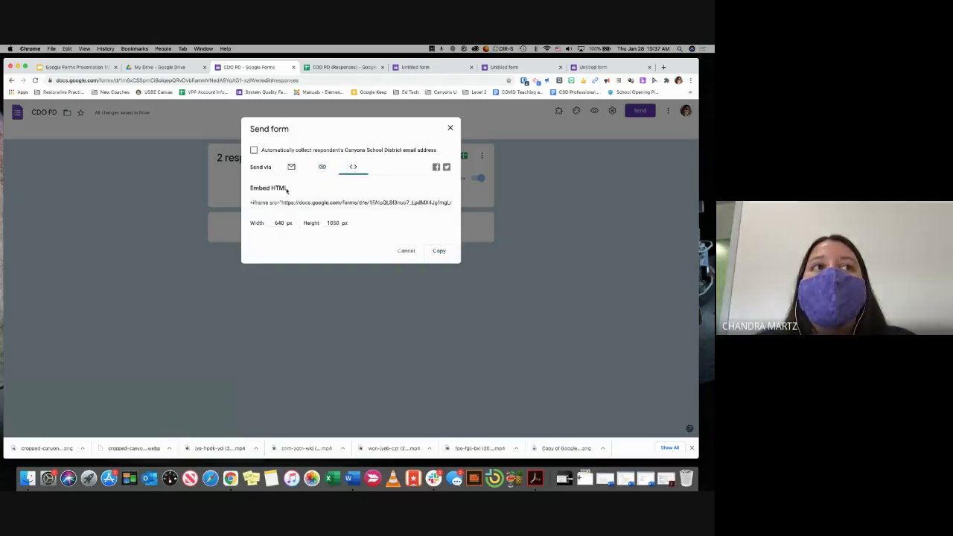
{"action": "left_click", "coordinate": [268, 204]}
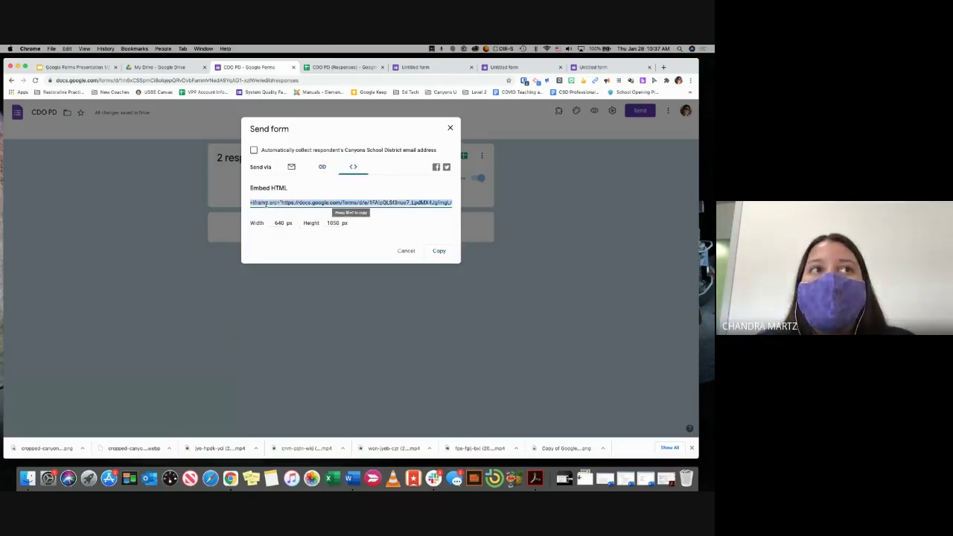
{"action": "left_click", "coordinate": [275, 224]}
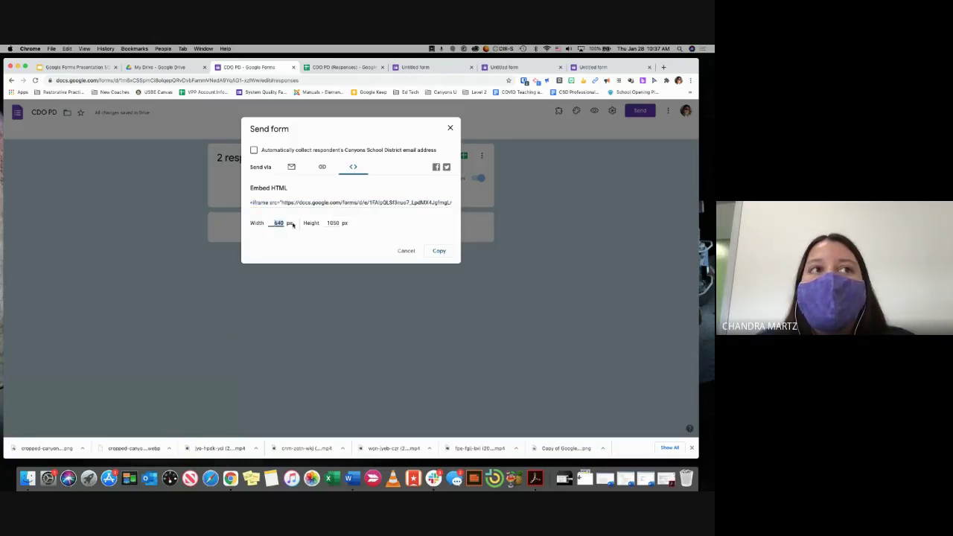
{"action": "left_click", "coordinate": [330, 222]}
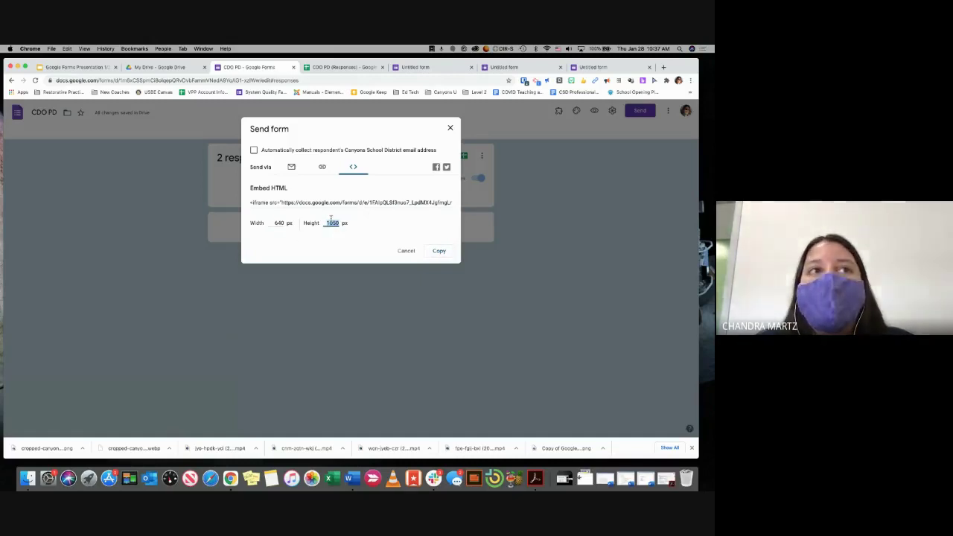
{"action": "left_click", "coordinate": [404, 202]}
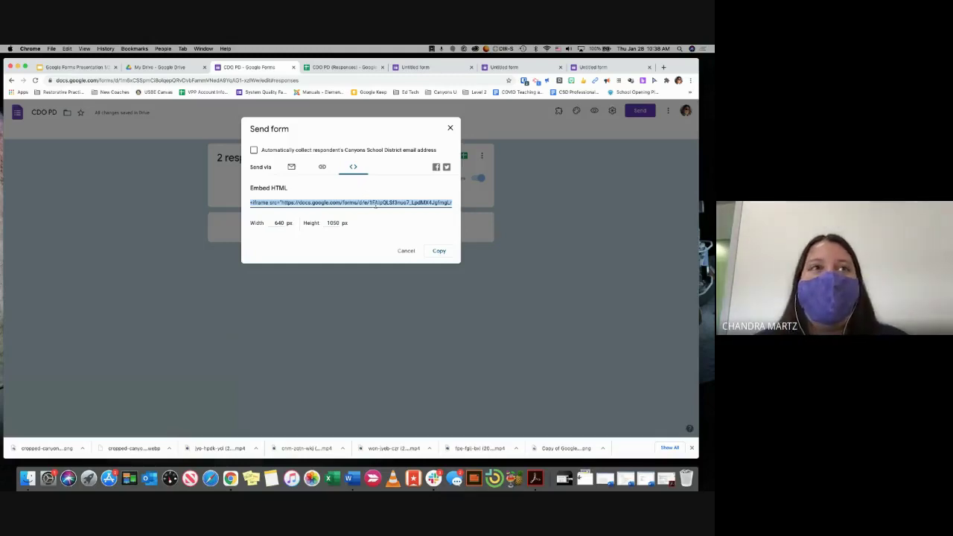
{"action": "left_click", "coordinate": [374, 223]}
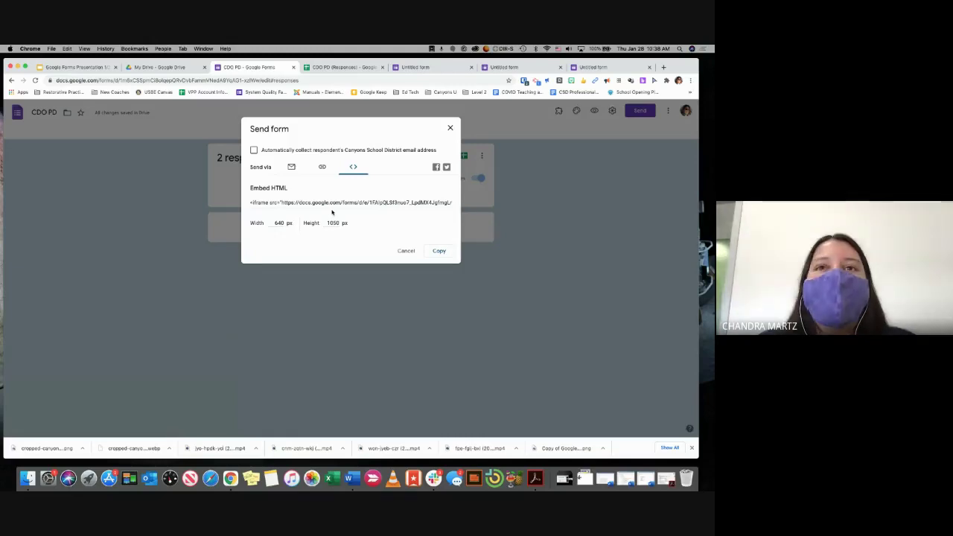
{"action": "left_click", "coordinate": [403, 251]}
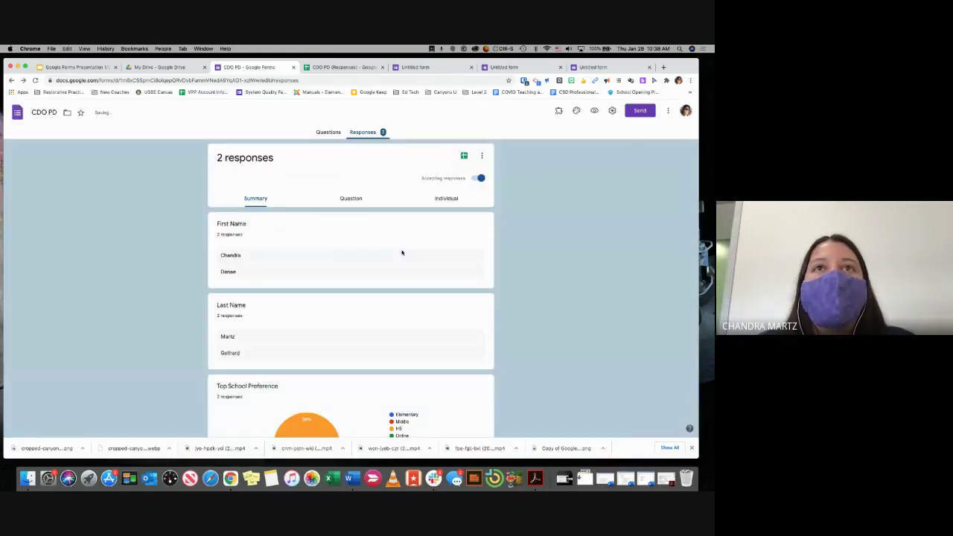
- Start adding a colleague as a form collaborator and check the available role and the notification message field
{"action": "left_click", "coordinate": [639, 111]}
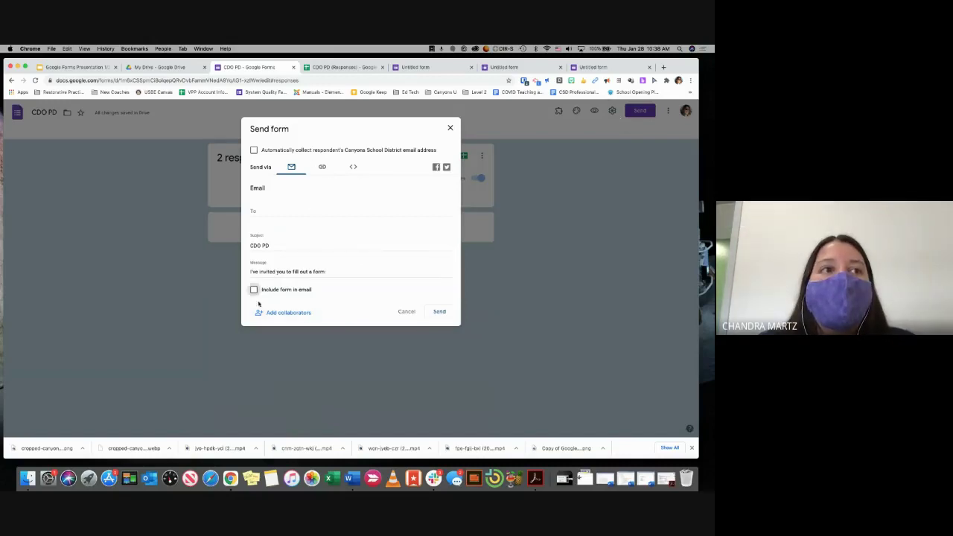
{"action": "left_click", "coordinate": [287, 313]}
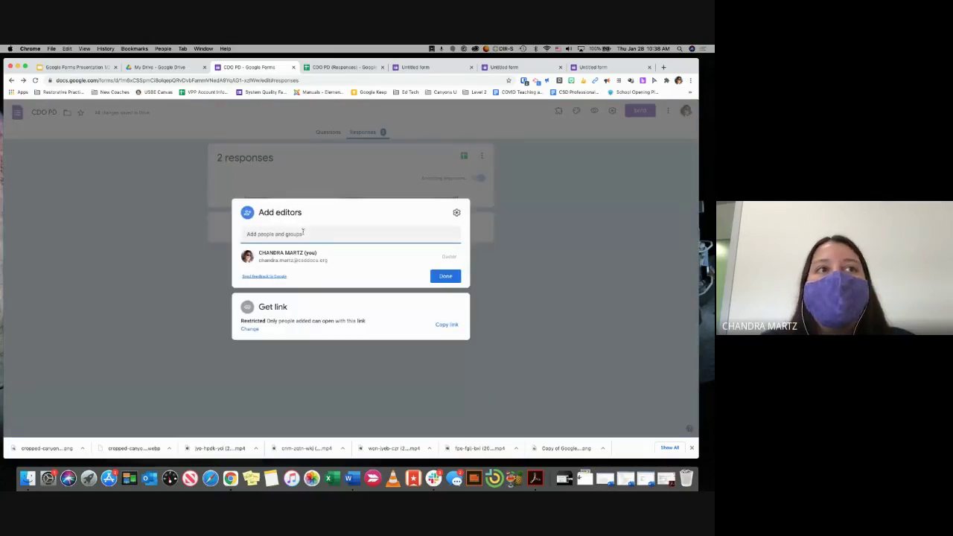
{"action": "type", "text": "dan"}
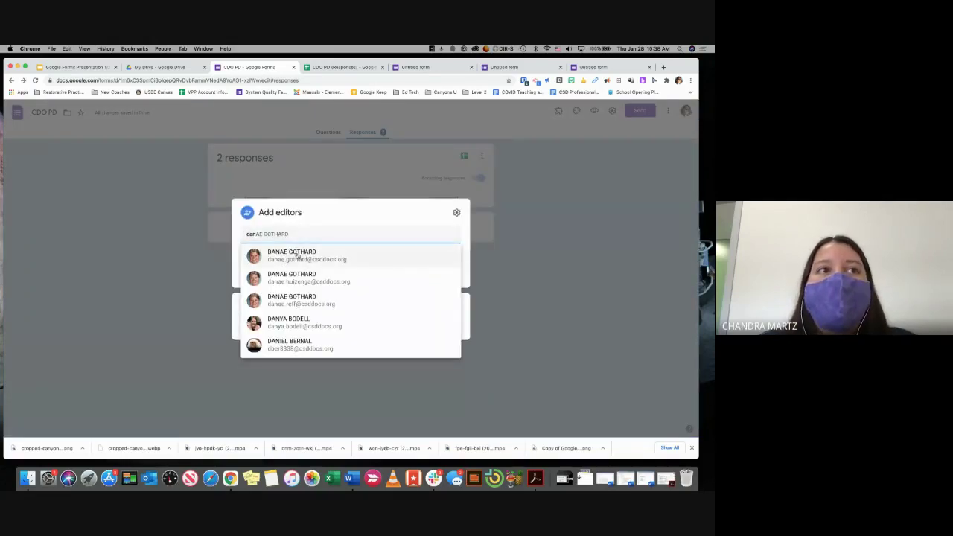
{"action": "left_click", "coordinate": [296, 254]}
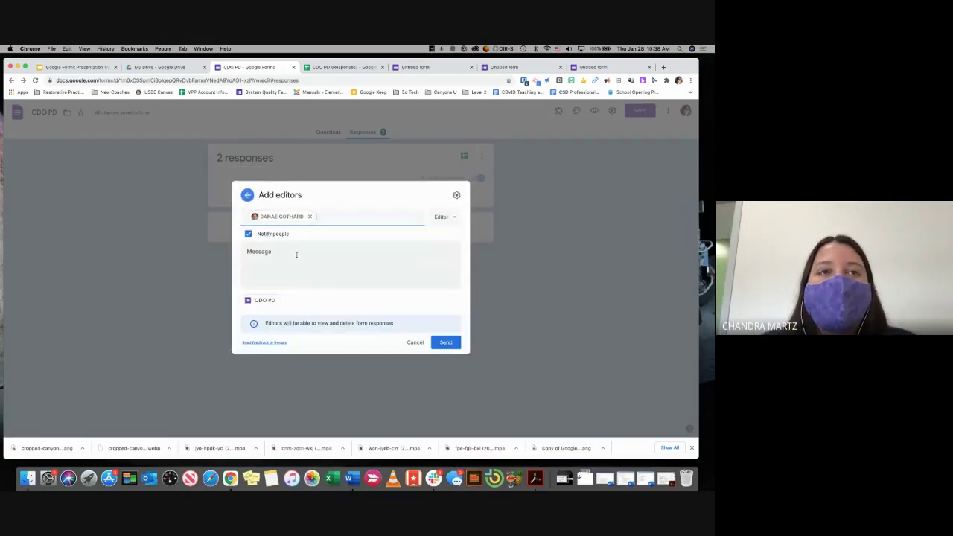
{"action": "left_click", "coordinate": [455, 218]}
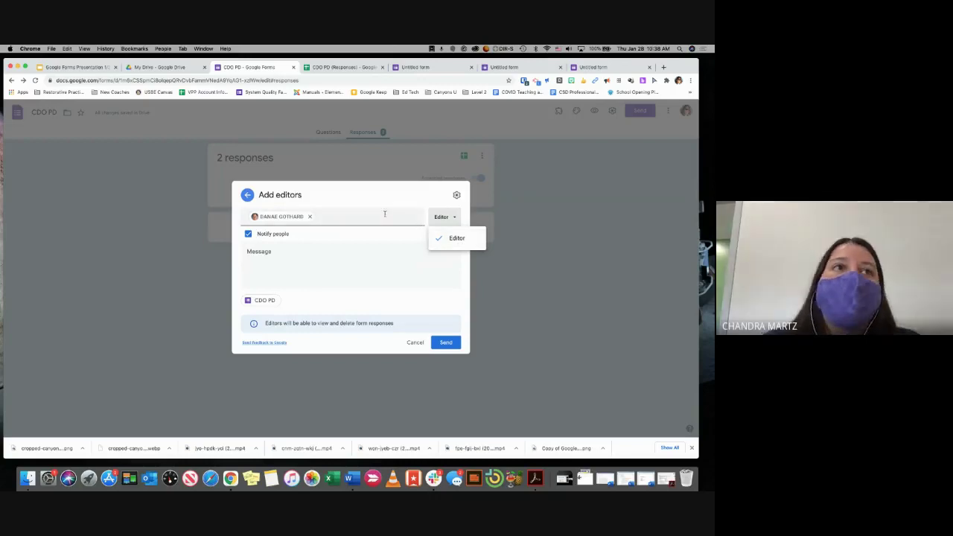
{"action": "left_click", "coordinate": [365, 231]}
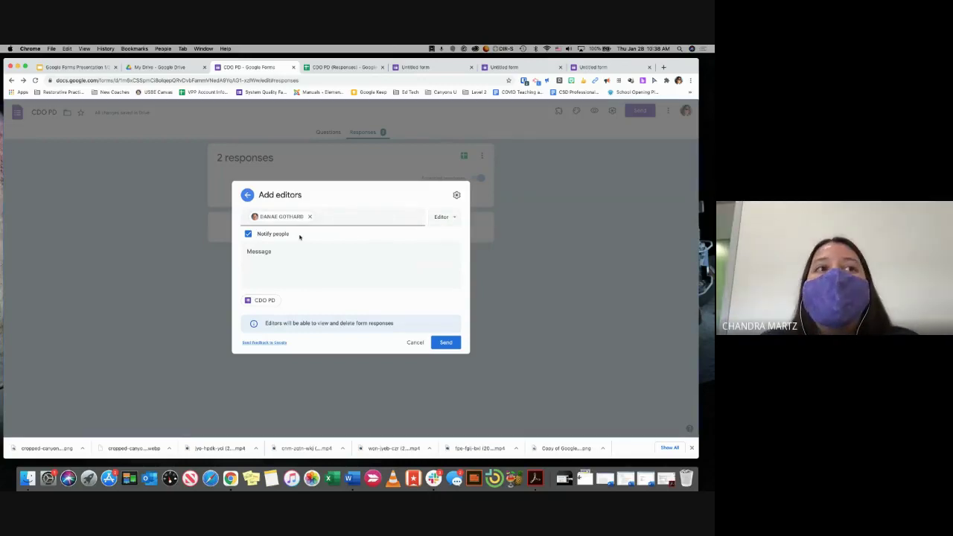
{"action": "left_click", "coordinate": [250, 255]}
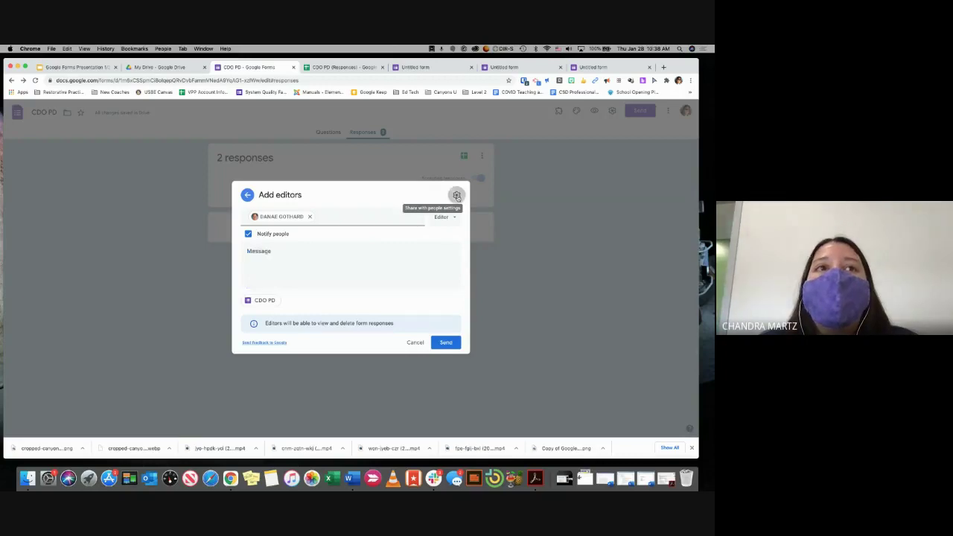
- Review the sharing permission settings, remove the pending collaborator, and close the editor sharing dialog
{"action": "left_click", "coordinate": [458, 196]}
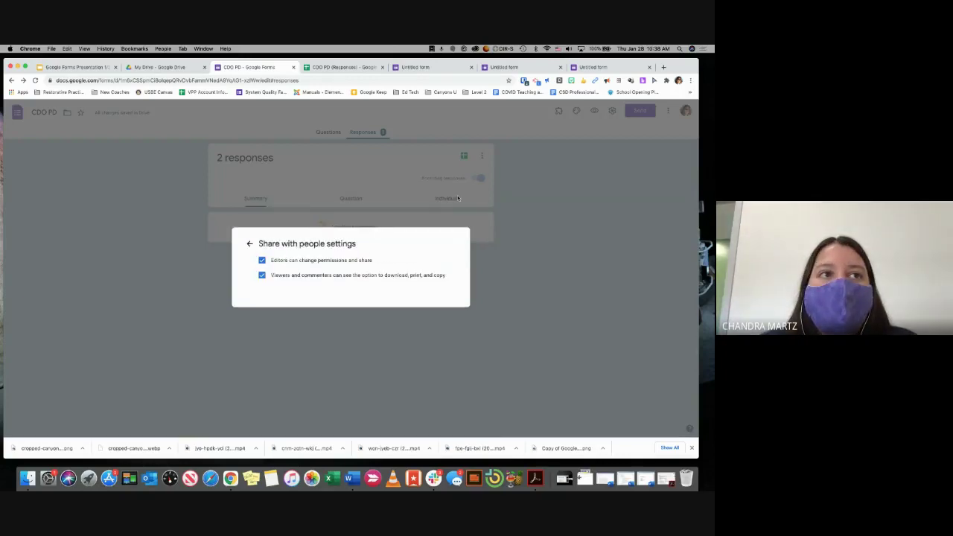
{"action": "left_click", "coordinate": [250, 243]}
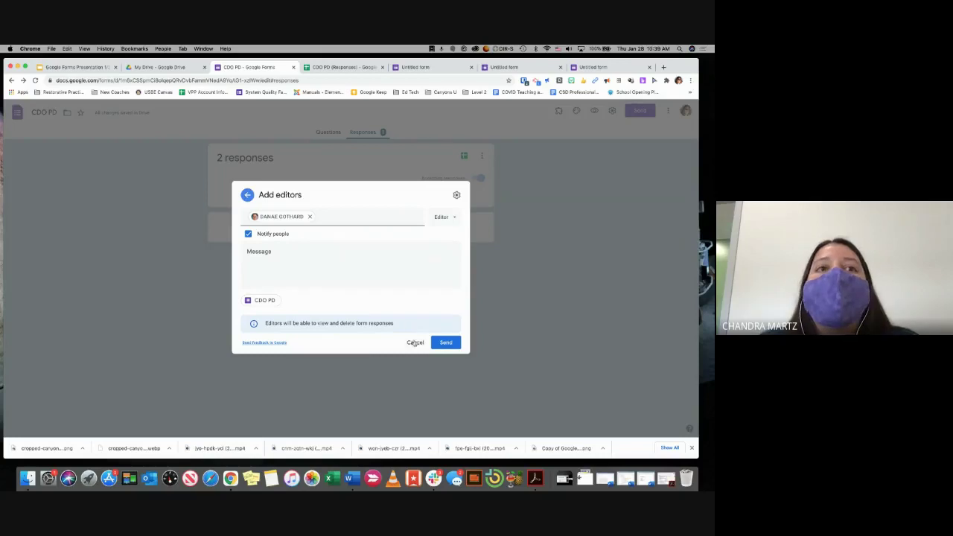
{"action": "left_click", "coordinate": [309, 216]}
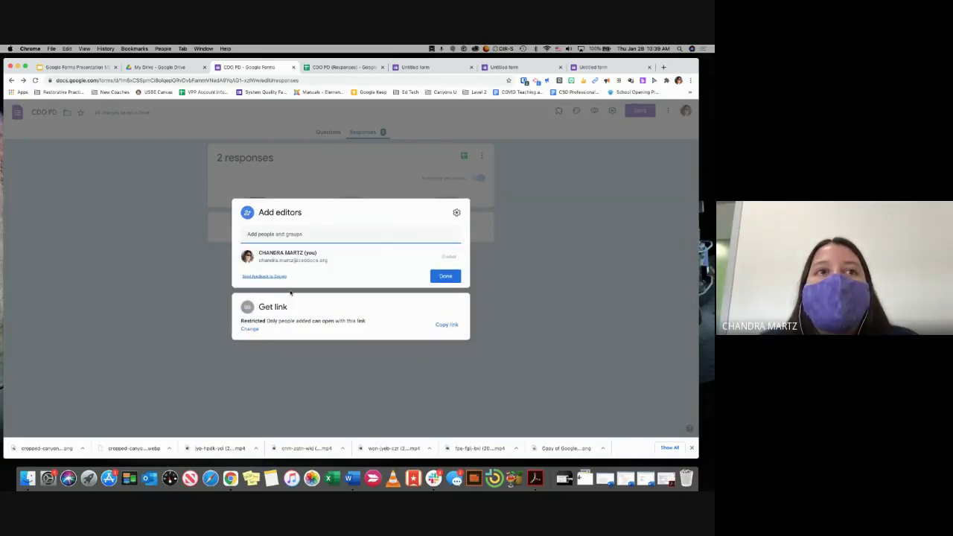
{"action": "left_click", "coordinate": [445, 276]}
- Revisit the form's sending link and close the sending options without copying it
{"action": "left_click", "coordinate": [640, 110]}
{"action": "left_click", "coordinate": [321, 165]}
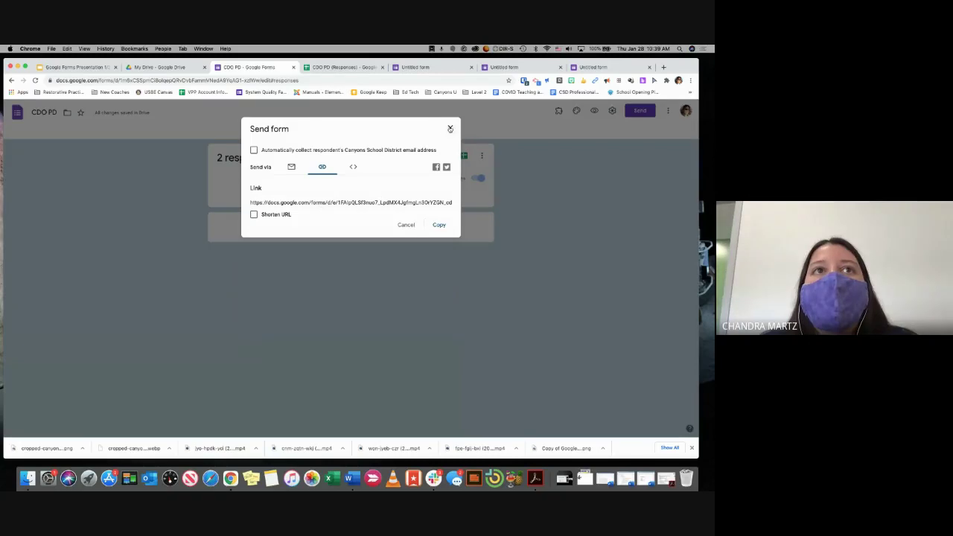
{"action": "left_click", "coordinate": [450, 128]}
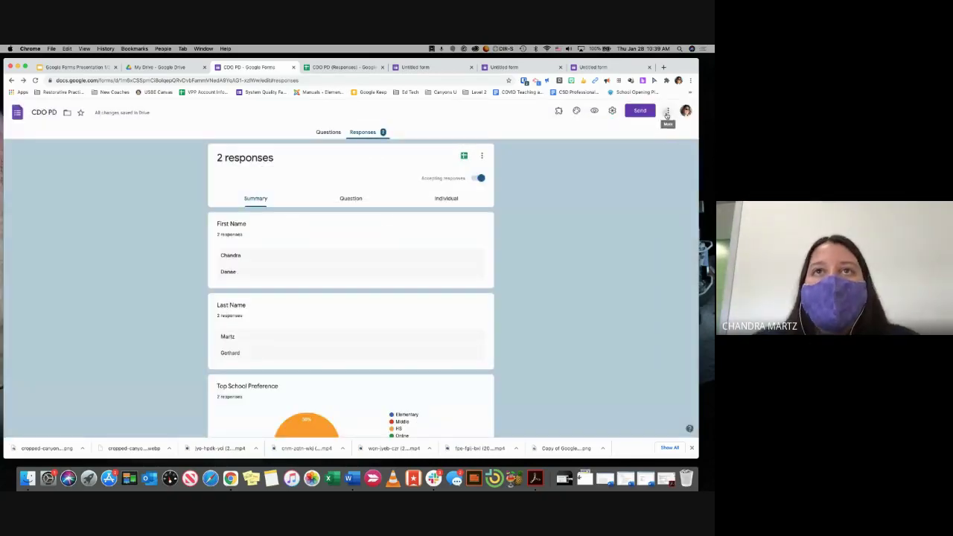
- Look over the form's additional options, including the pre-filled link, and return to the form's questions
{"action": "left_click", "coordinate": [669, 111]}
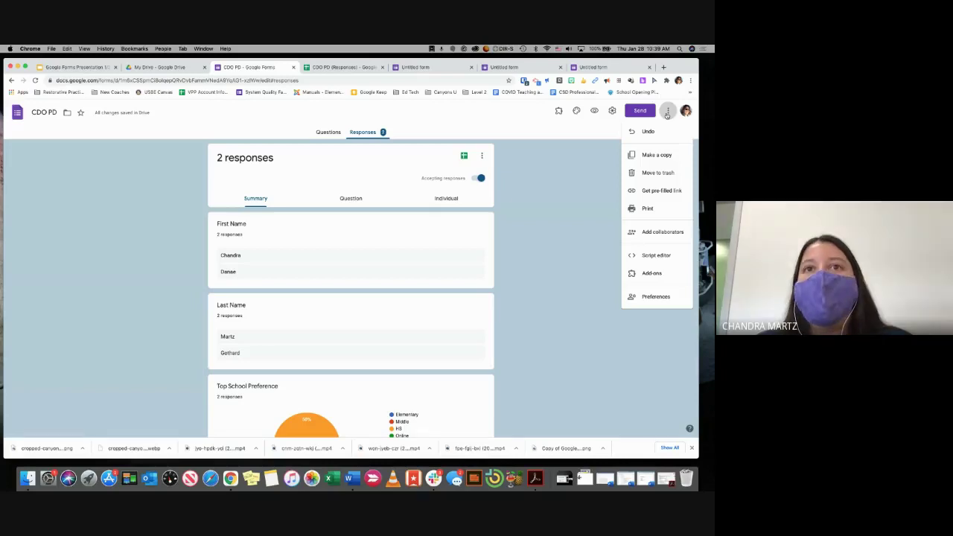
{"action": "left_click", "coordinate": [656, 191]}
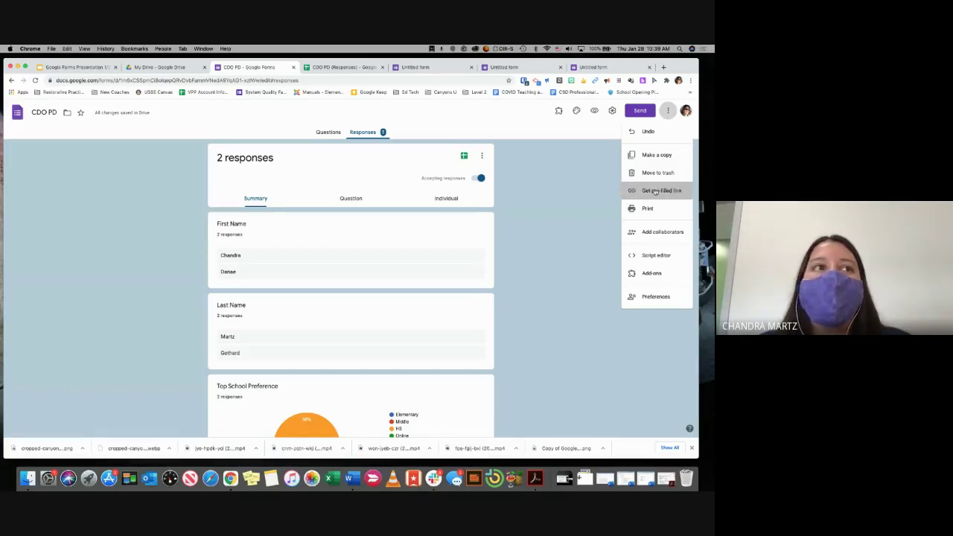
{"action": "left_click_drag", "start_coordinate": [656, 191], "coordinate": [374, 130]}
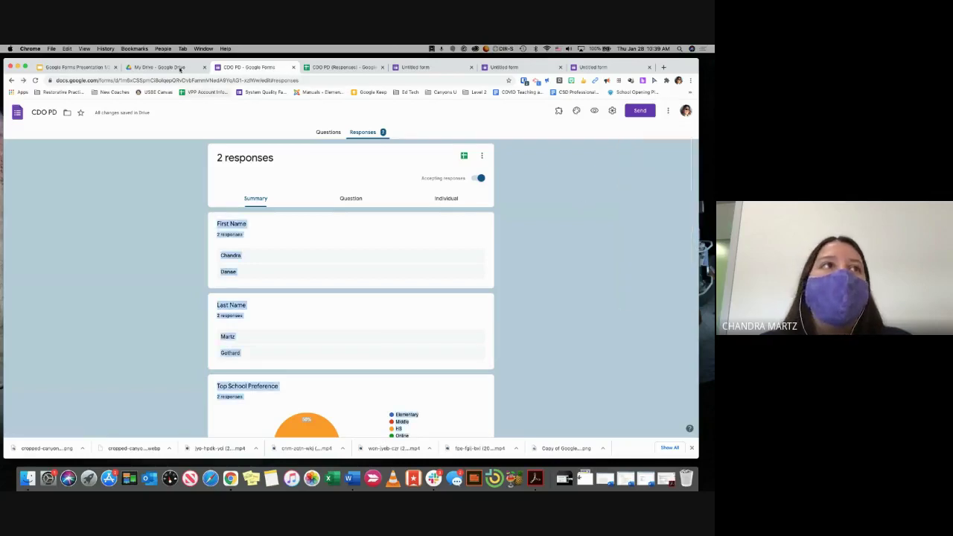
{"action": "left_click", "coordinate": [326, 133]}
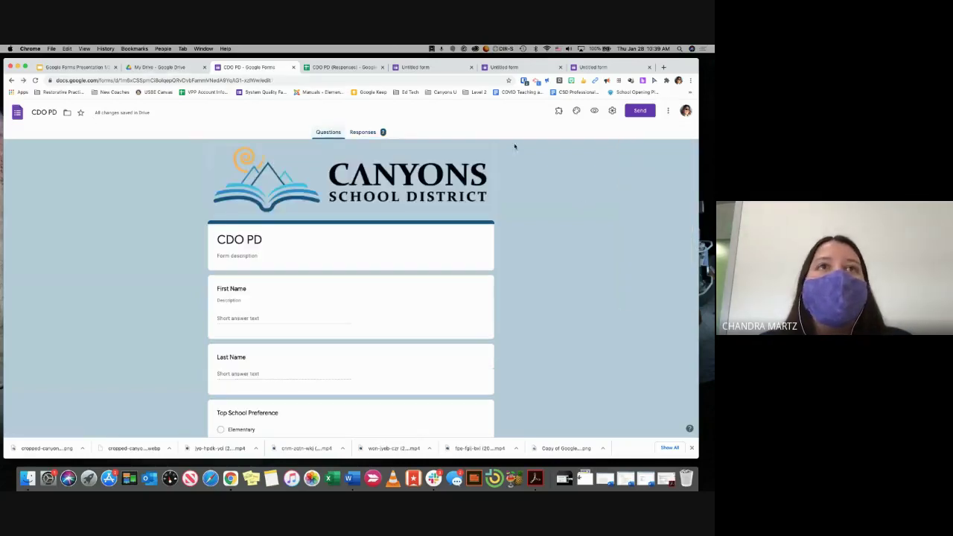
- Create and copy a pre-filled link for the form with Top School Preference set to Online and Top School Preferences set to Elementary and Middle
{"action": "left_click", "coordinate": [668, 110]}
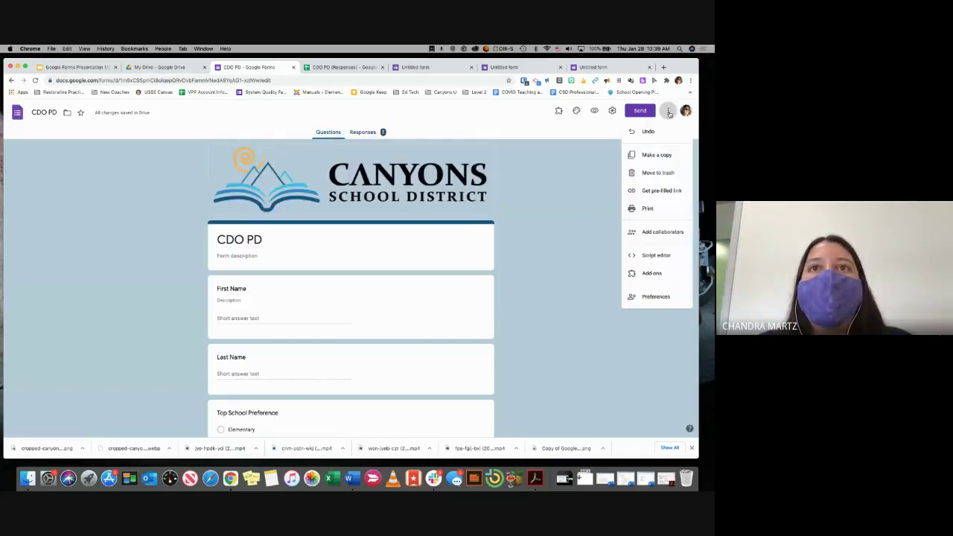
{"action": "left_click", "coordinate": [671, 192]}
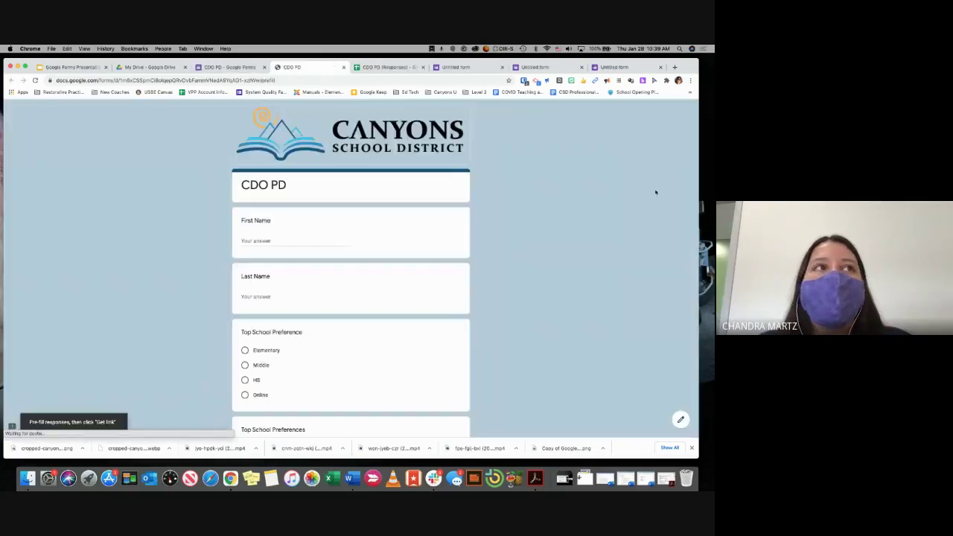
{"action": "left_click", "coordinate": [285, 241]}
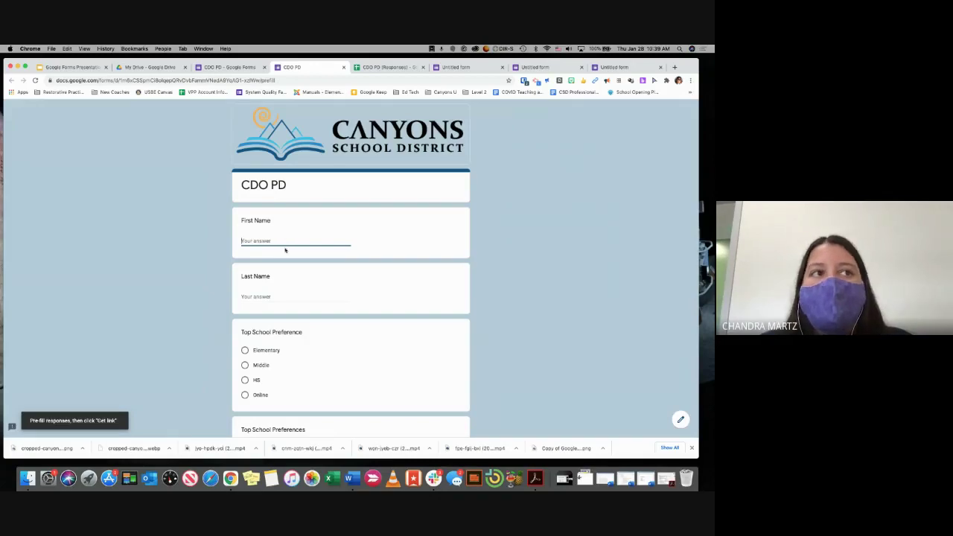
{"action": "scroll", "coordinate": [284, 270], "scroll_direction": "down", "scroll_amount": 2}
{"action": "scroll", "coordinate": [284, 268], "scroll_direction": "down", "scroll_amount": 2}
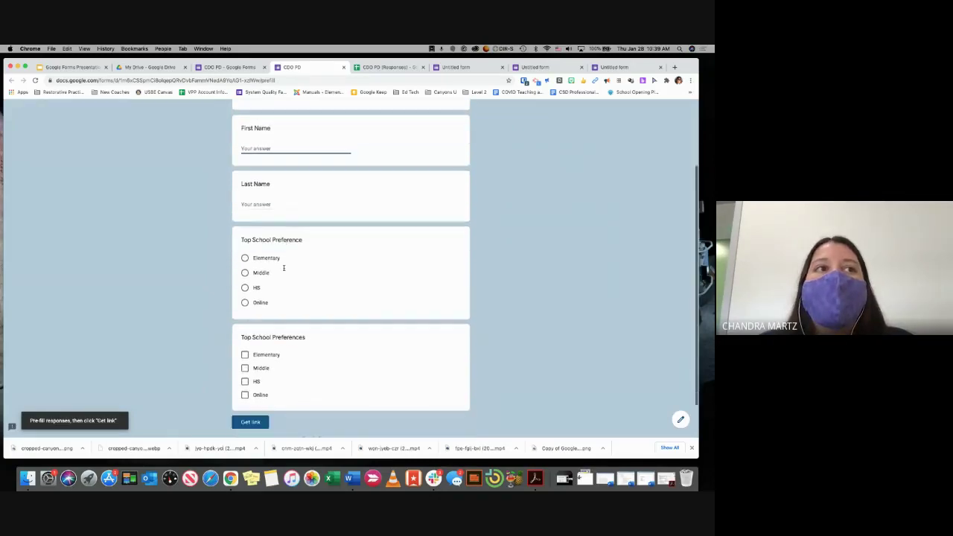
{"action": "left_click", "coordinate": [245, 355]}
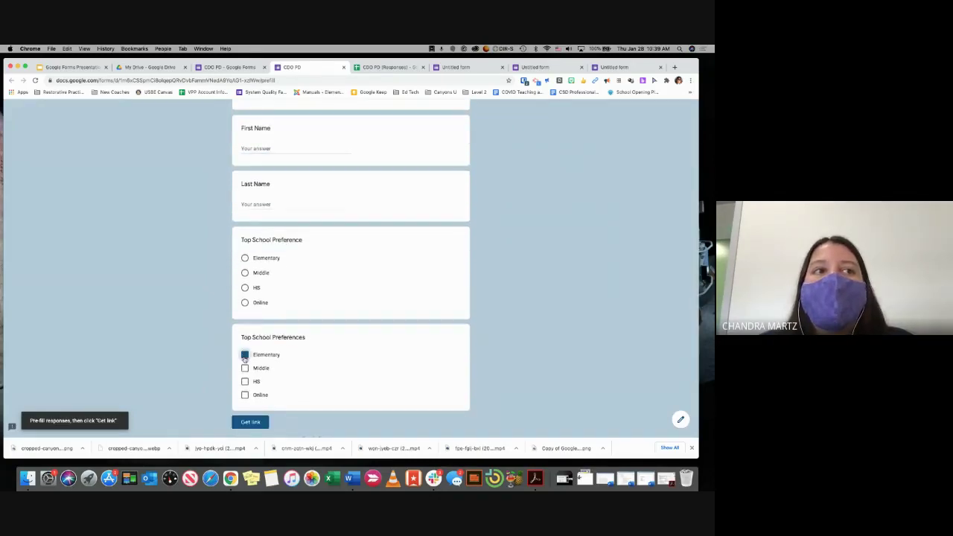
{"action": "left_click", "coordinate": [245, 368]}
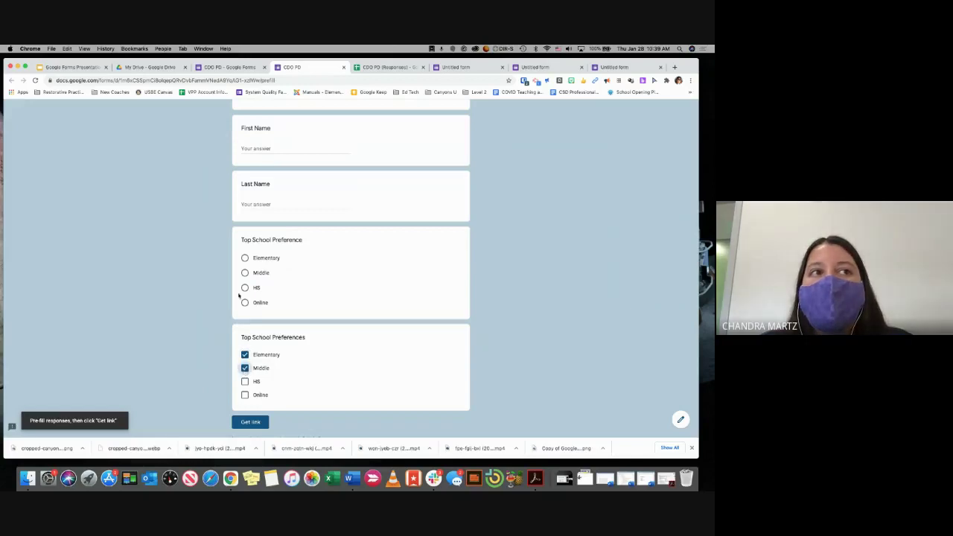
{"action": "left_click", "coordinate": [245, 304]}
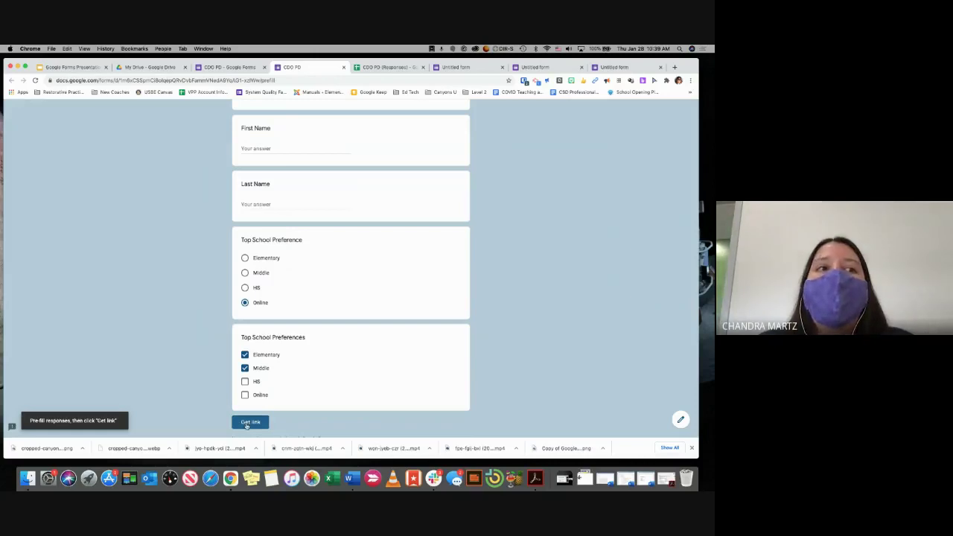
{"action": "left_click", "coordinate": [248, 423]}
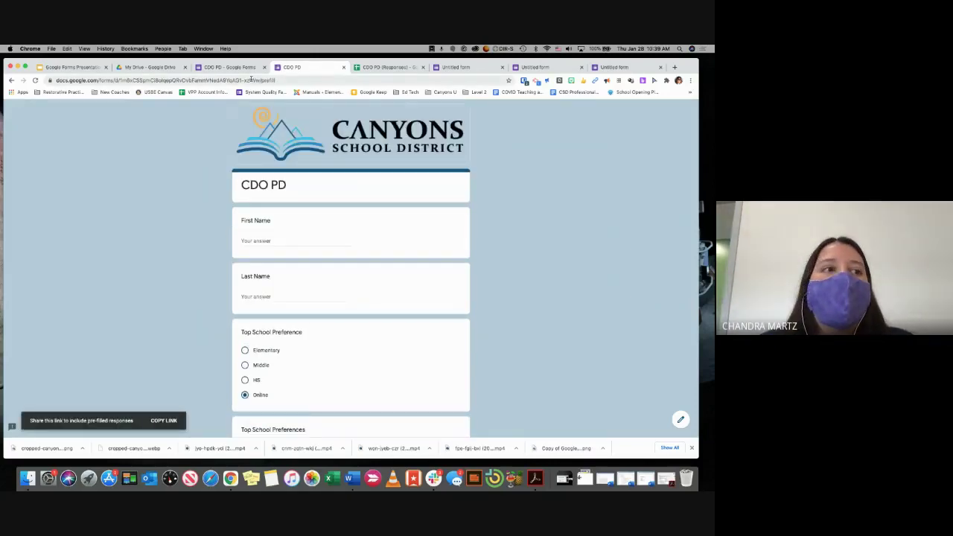
{"action": "left_click", "coordinate": [164, 421]}
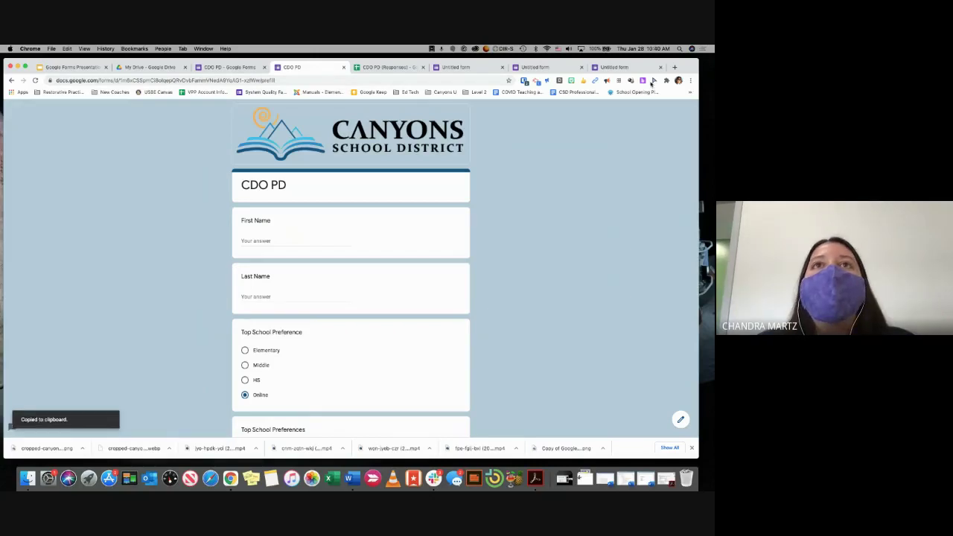
- Open the copied pre-filled link in a new browser tab and check the pre-selected answers on the form
{"action": "left_click", "coordinate": [675, 67]}
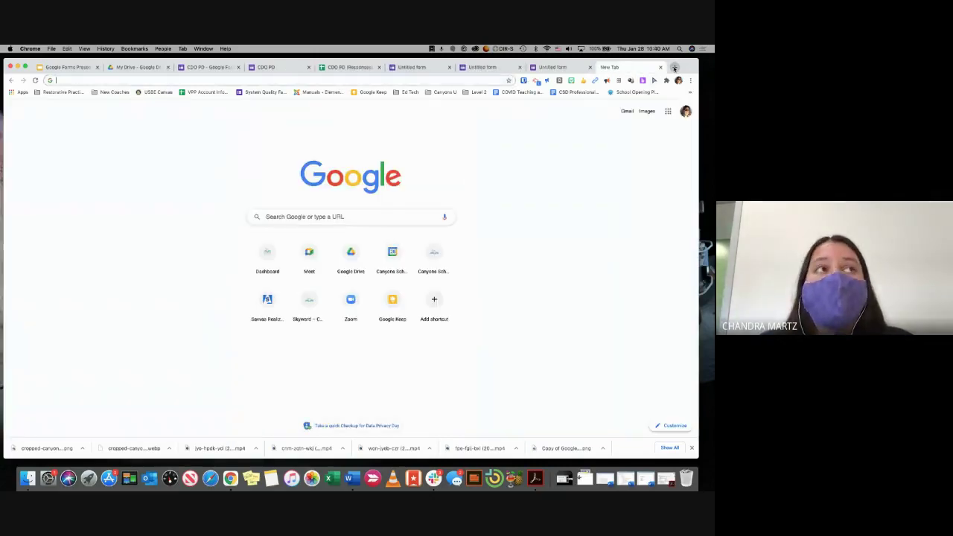
{"action": "key", "text": "super+v"}
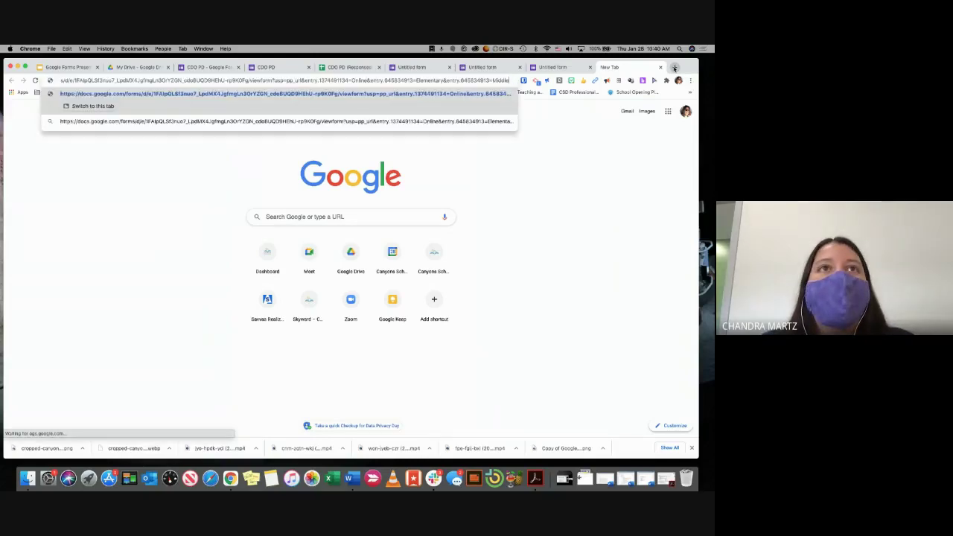
{"action": "key", "text": "Return"}
{"action": "scroll", "coordinate": [359, 202], "scroll_direction": "down", "scroll_amount": 3}
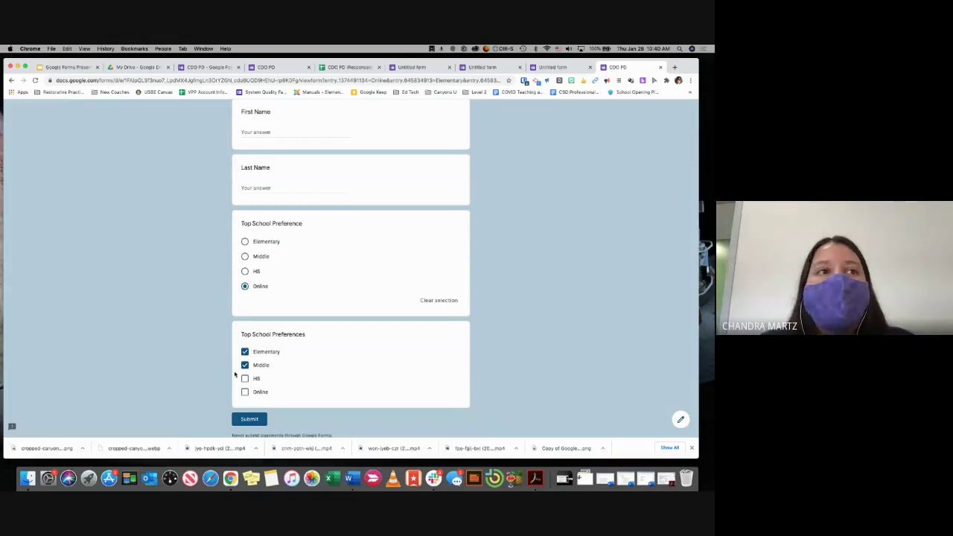
{"action": "scroll", "coordinate": [235, 375], "scroll_direction": "up", "scroll_amount": 2}
{"action": "scroll", "coordinate": [235, 373], "scroll_direction": "up", "scroll_amount": 1}
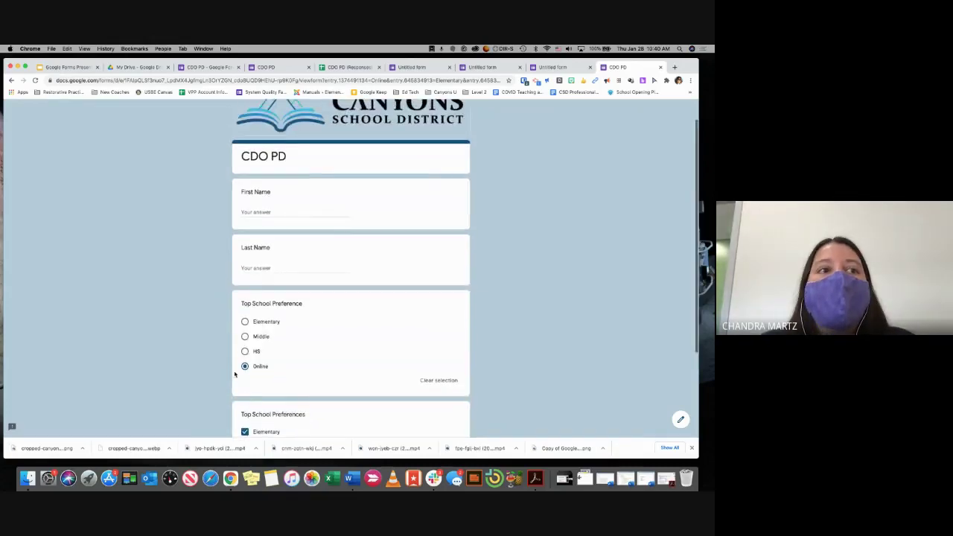
{"action": "scroll", "coordinate": [261, 328], "scroll_direction": "down", "scroll_amount": 1}
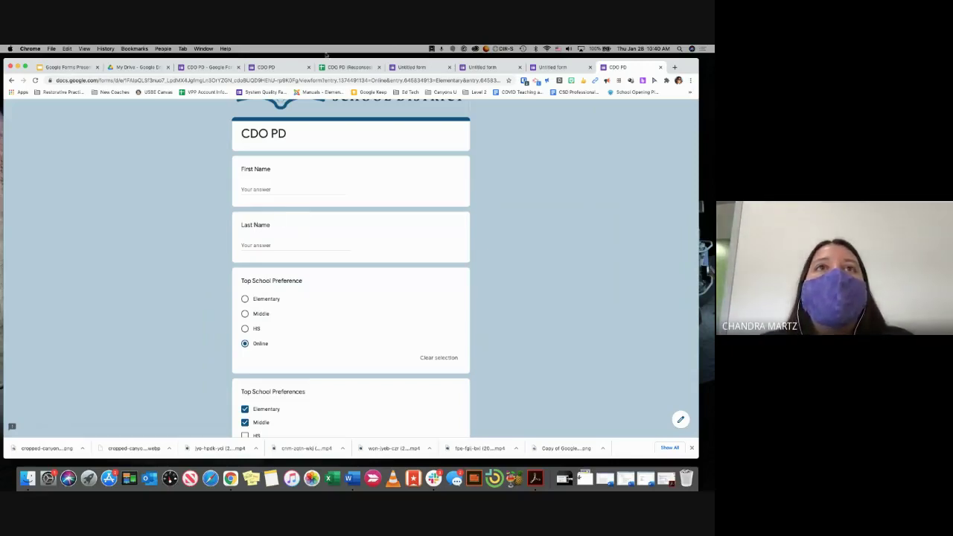
- Return to the form editor and copy another pre-filled link with Online as Top School Preference and Elementary under Top School Preferences
{"action": "left_click", "coordinate": [268, 67]}
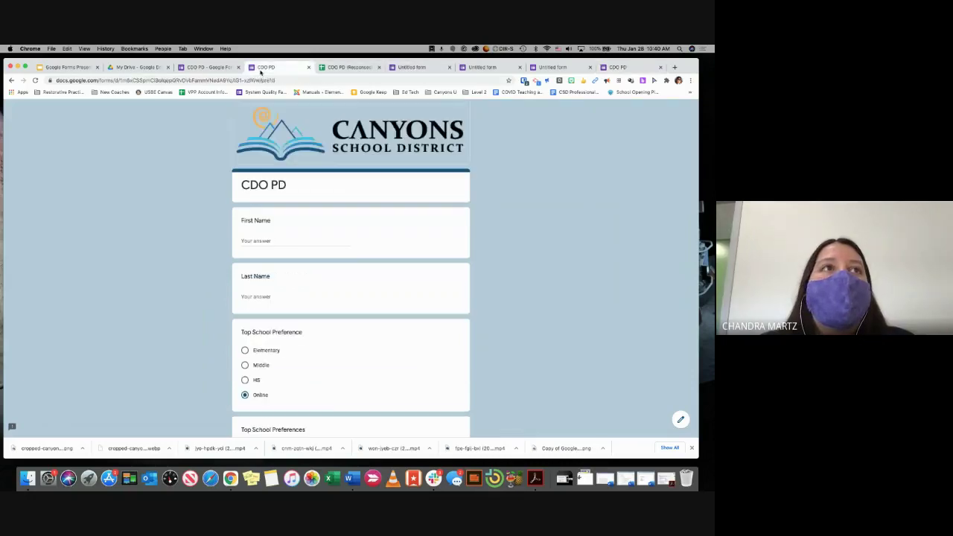
{"action": "left_click", "coordinate": [221, 68]}
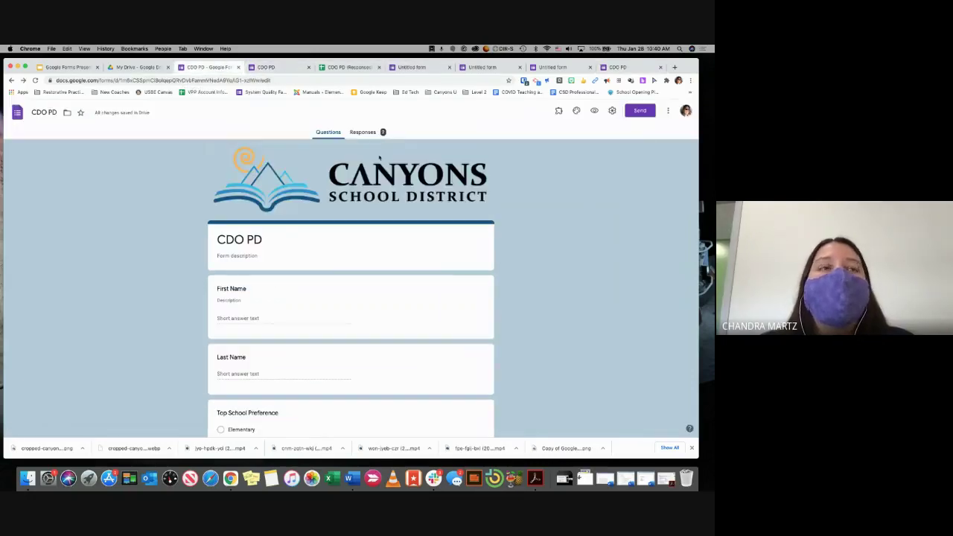
{"action": "scroll", "coordinate": [376, 227], "scroll_direction": "down", "scroll_amount": 1}
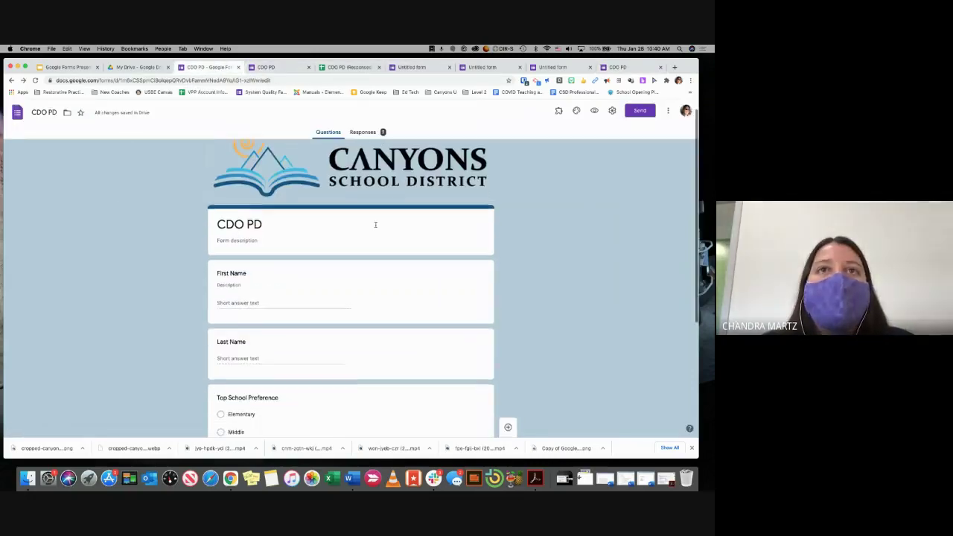
{"action": "left_click", "coordinate": [669, 111]}
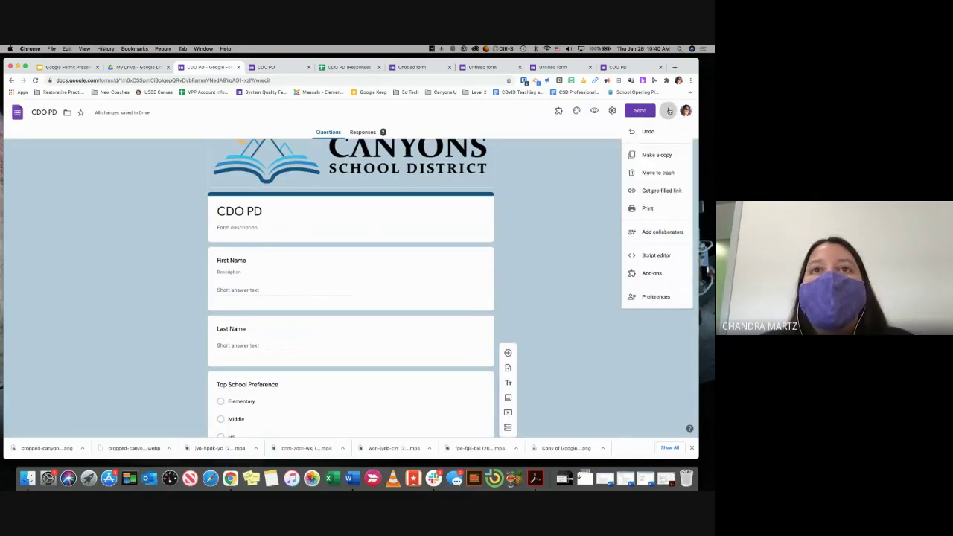
{"action": "left_click", "coordinate": [661, 191]}
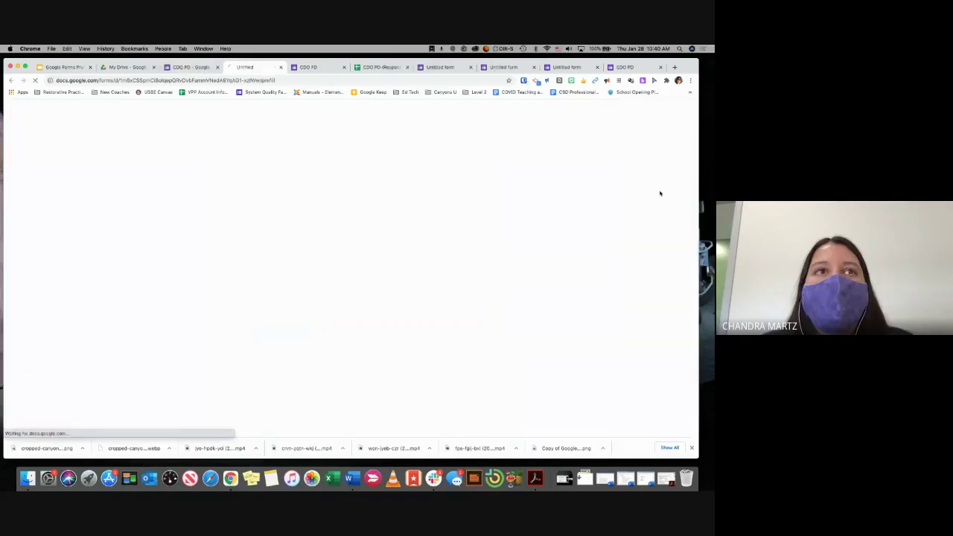
{"action": "scroll", "coordinate": [293, 239], "scroll_direction": "down", "scroll_amount": 3}
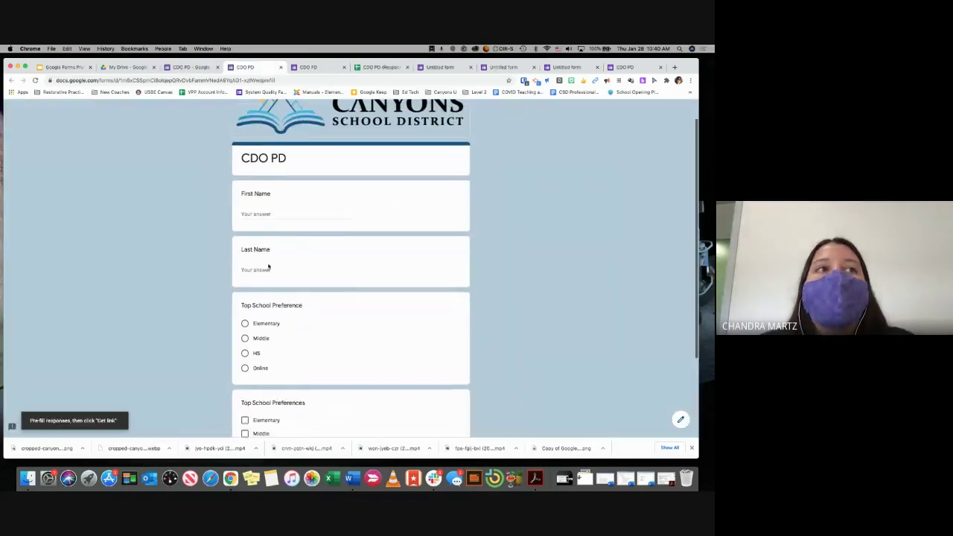
{"action": "scroll", "coordinate": [246, 254], "scroll_direction": "down", "scroll_amount": 3}
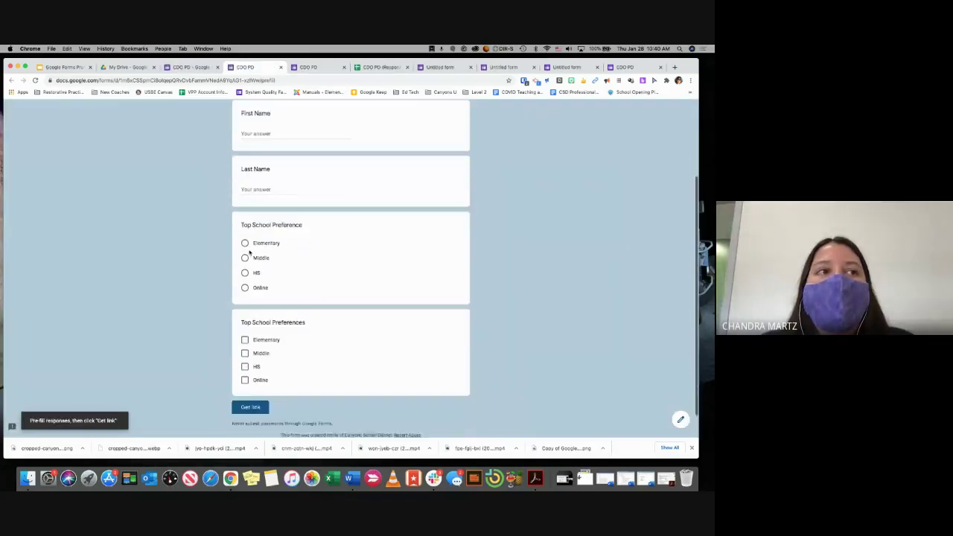
{"action": "left_click", "coordinate": [245, 266]}
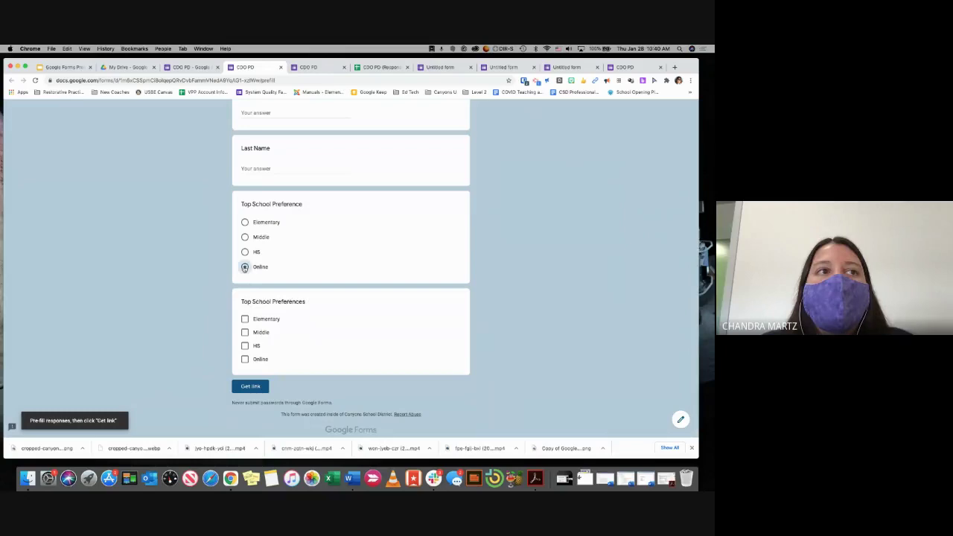
{"action": "left_click", "coordinate": [245, 319]}
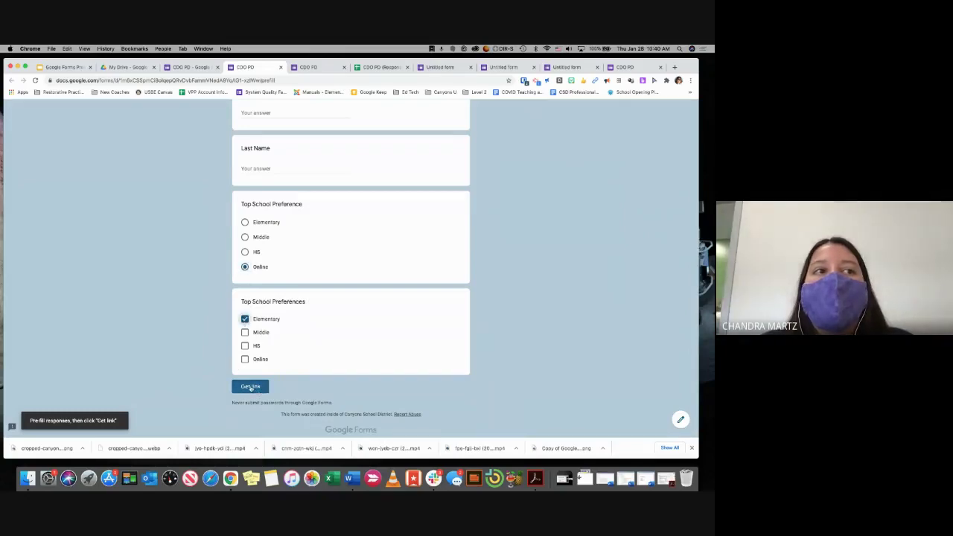
{"action": "left_click", "coordinate": [250, 387]}
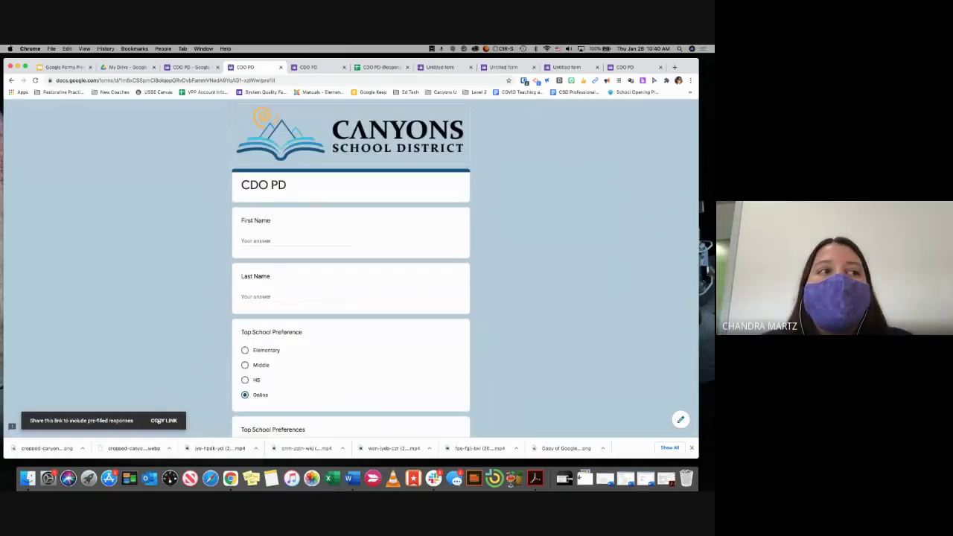
{"action": "left_click", "coordinate": [171, 421]}
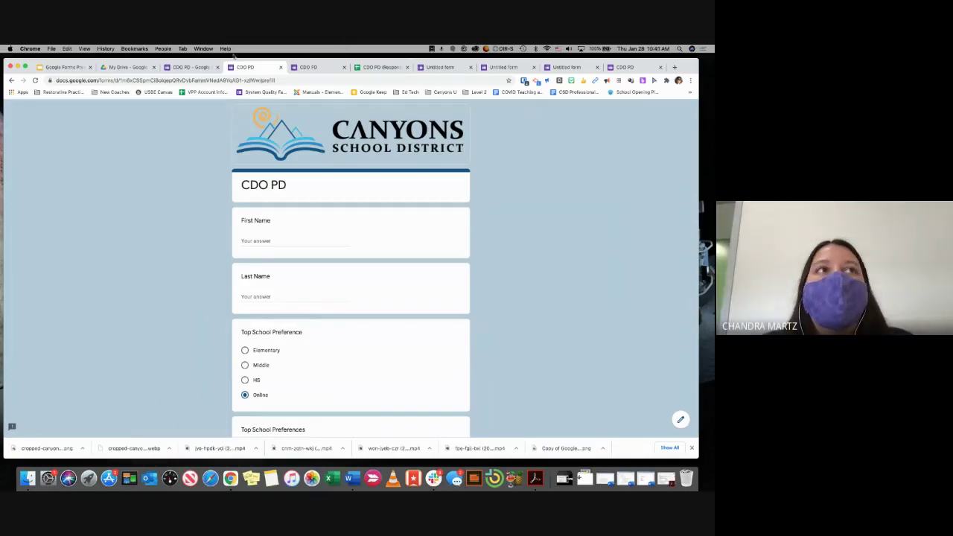
- Switch to the Google Forms presentation in Google Slides and deselect the Learning Intentions text box to review the list
{"action": "left_click", "coordinate": [184, 71]}
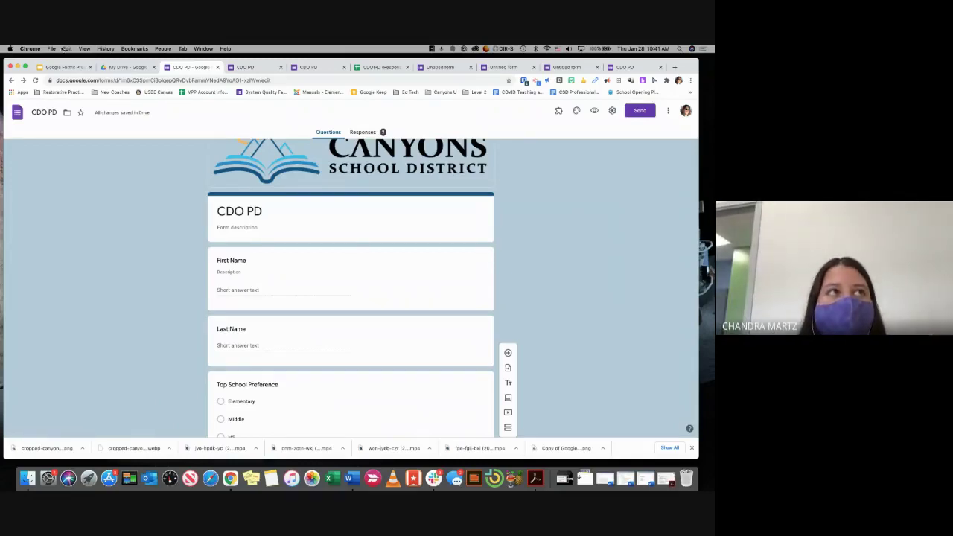
{"action": "left_click", "coordinate": [63, 68]}
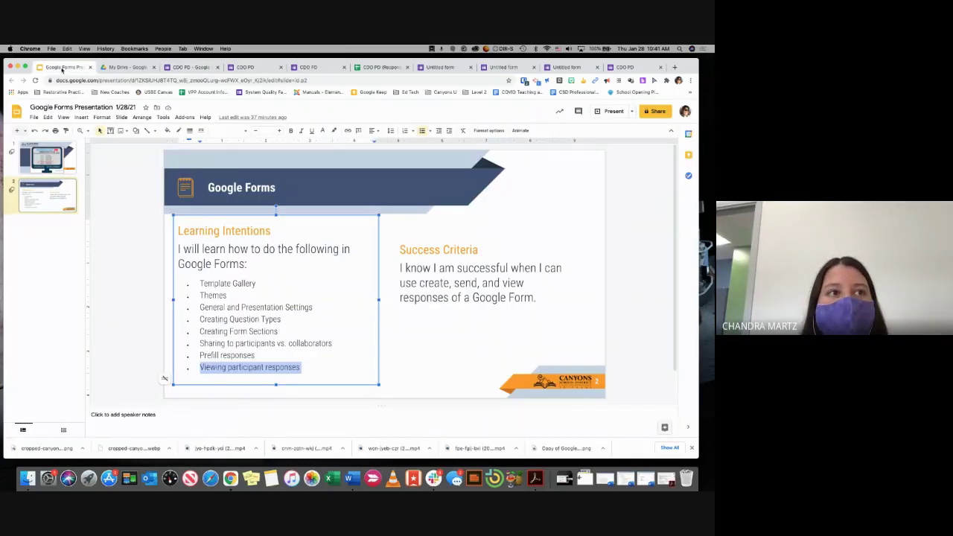
{"action": "left_click", "coordinate": [148, 275]}
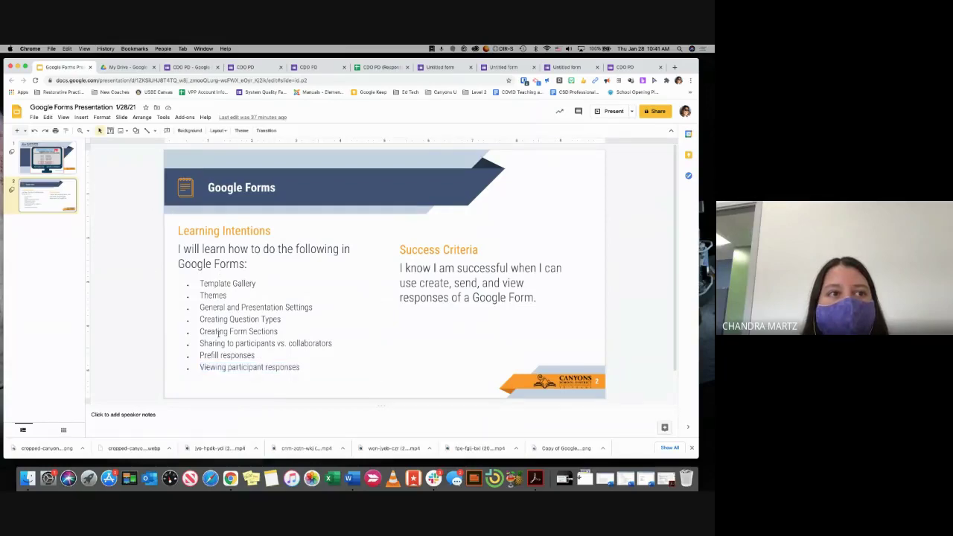